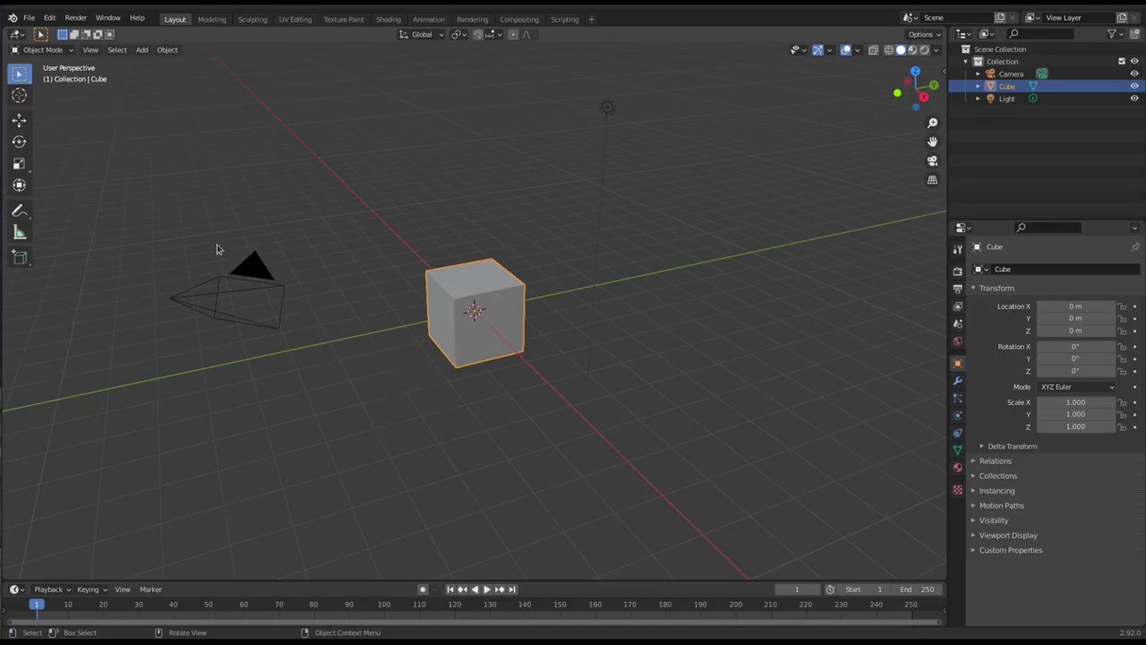
Open the Blender Preferences window and close it again.
click(47, 17)
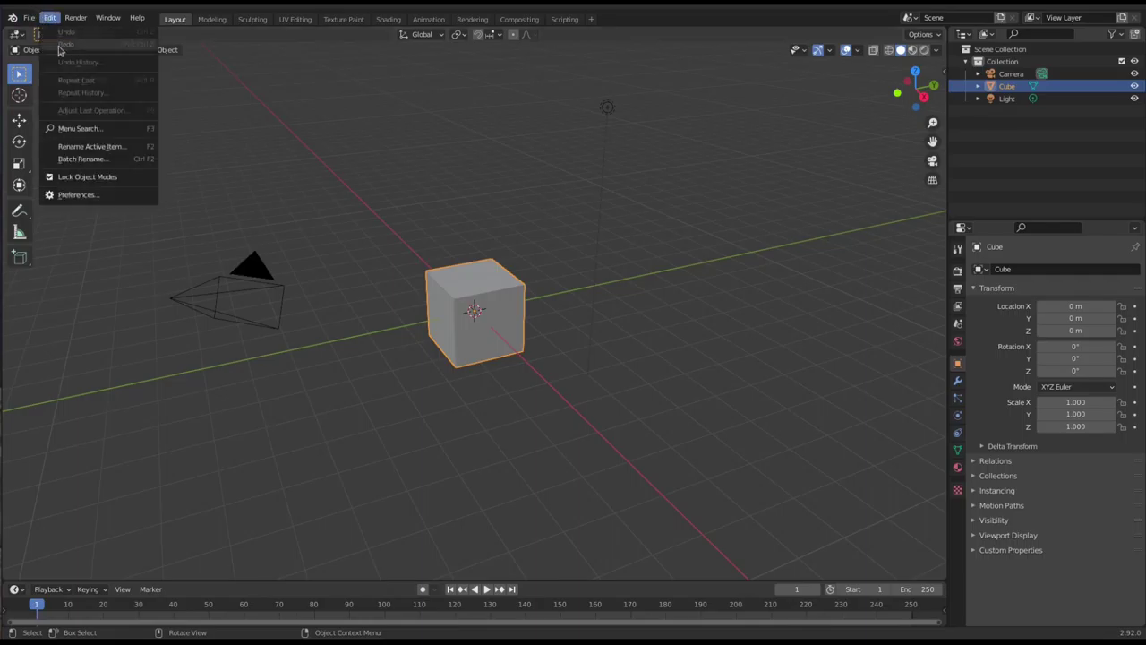
click(77, 195)
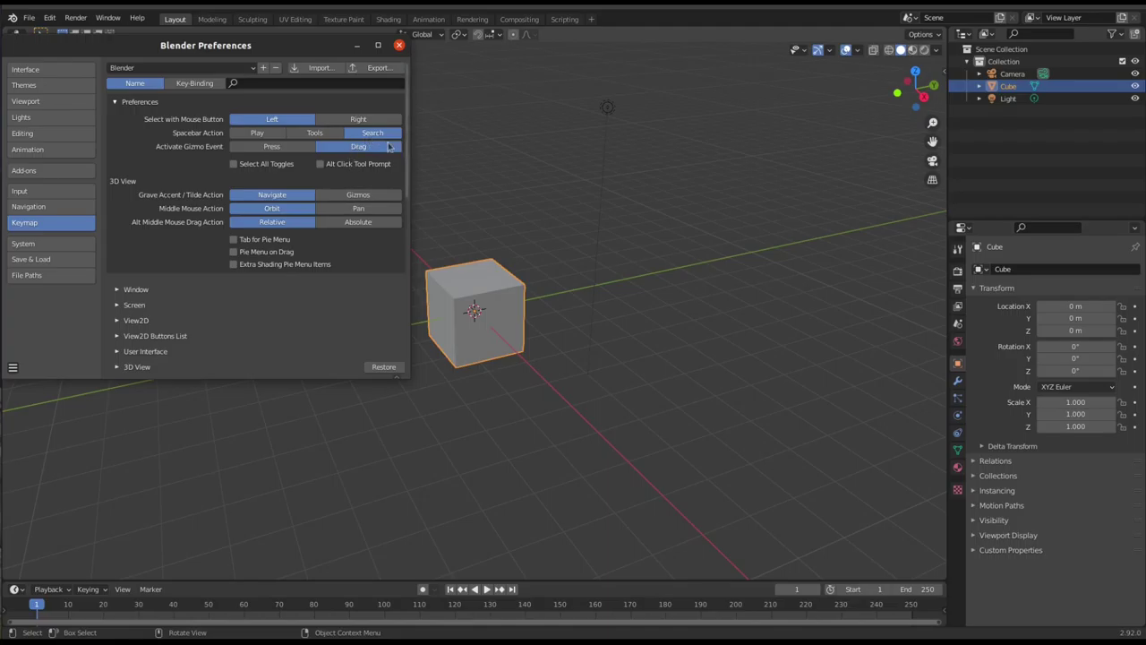
click(618, 277)
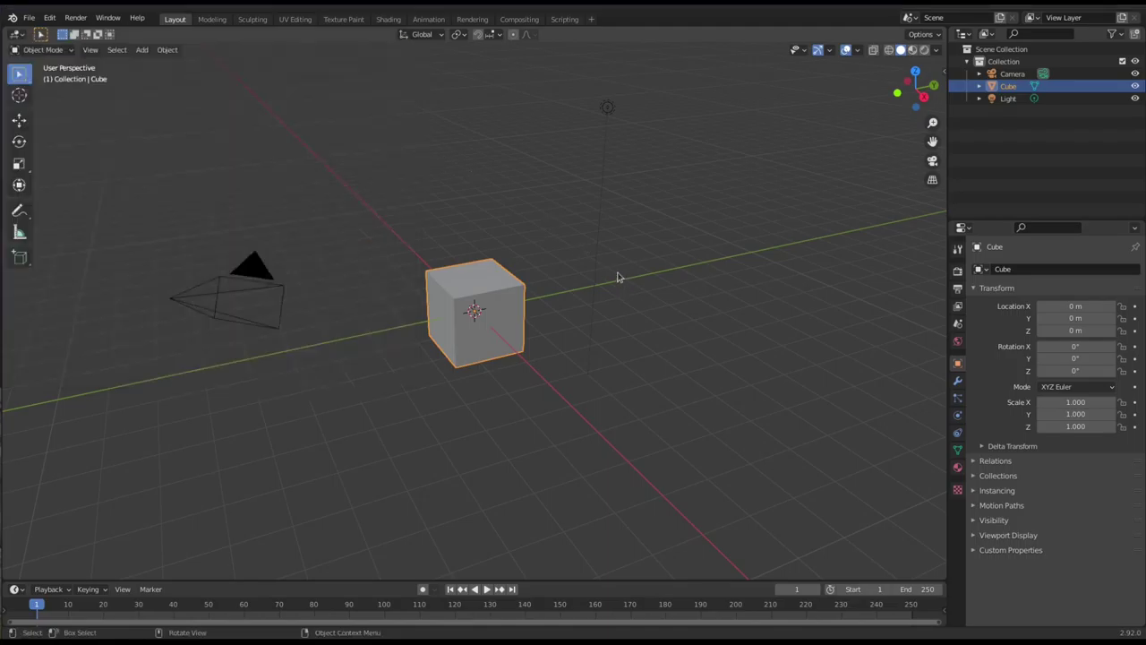
Rename the default Cube object to 'JoyStick' in Object Properties.
key(F3)
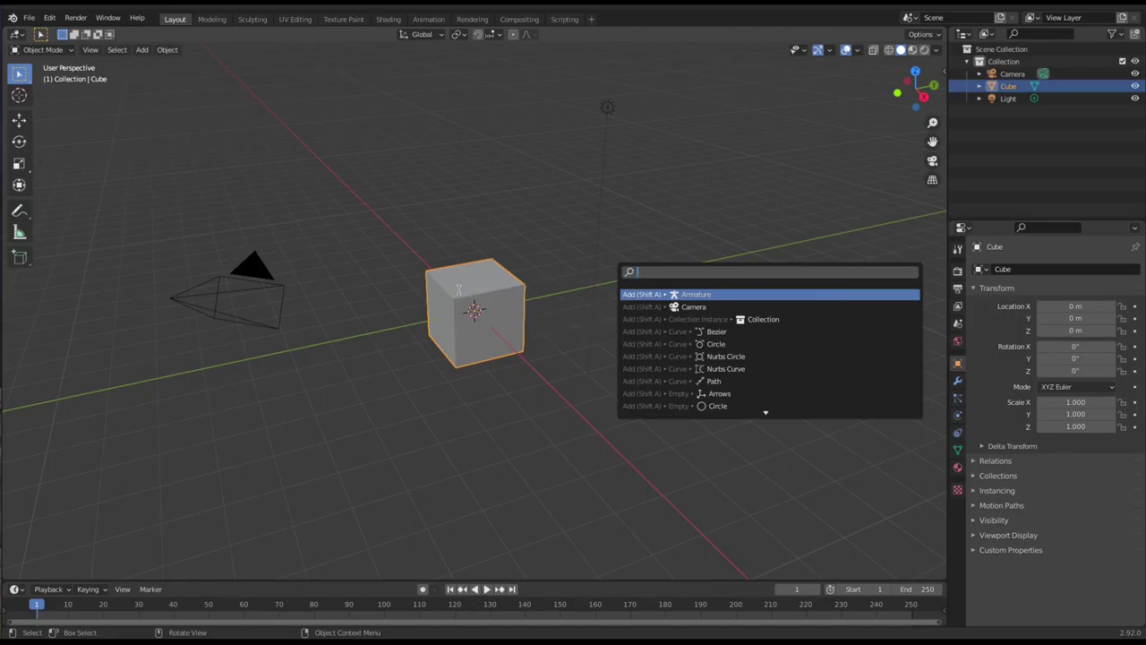
key(Escape)
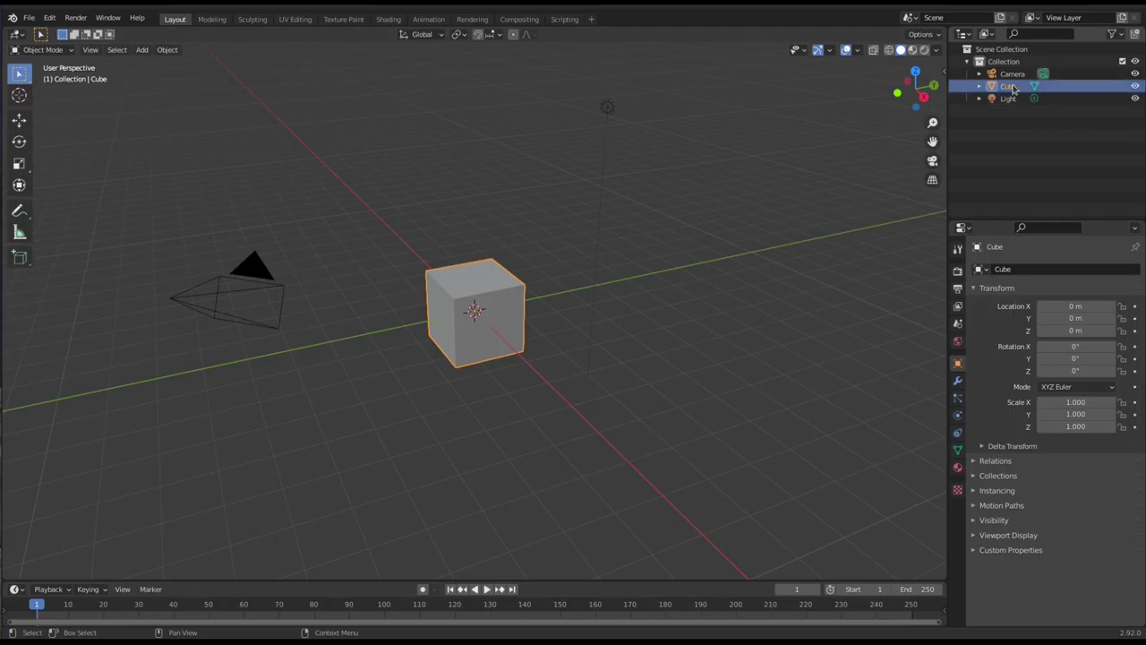
click(1016, 269)
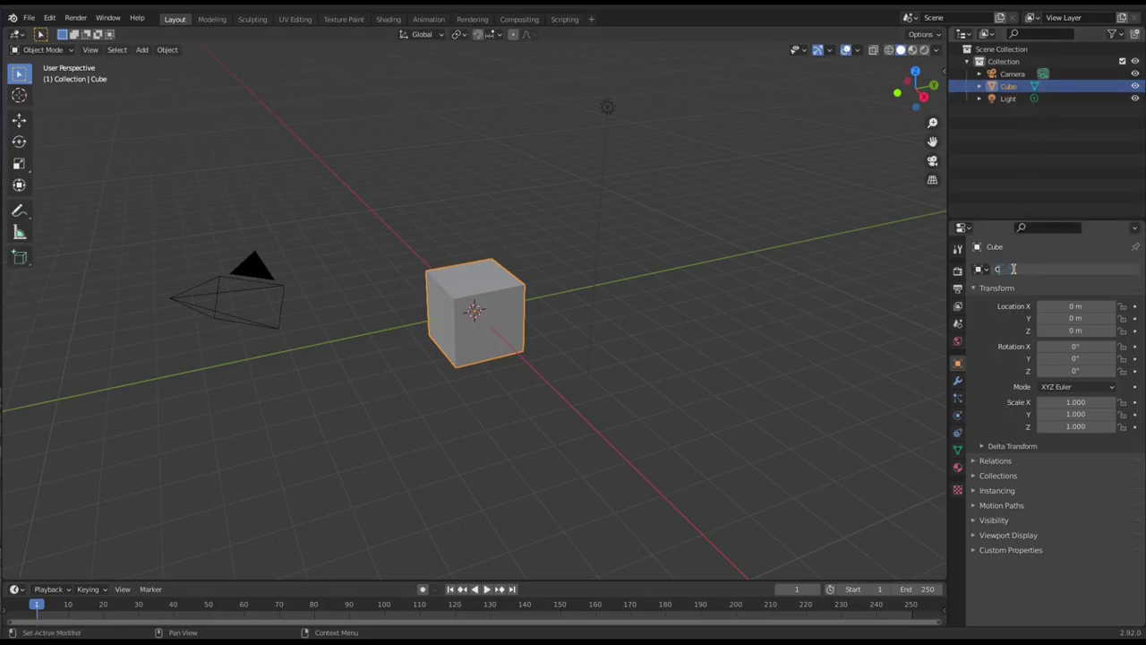
text(JoyStick)
key(Return)
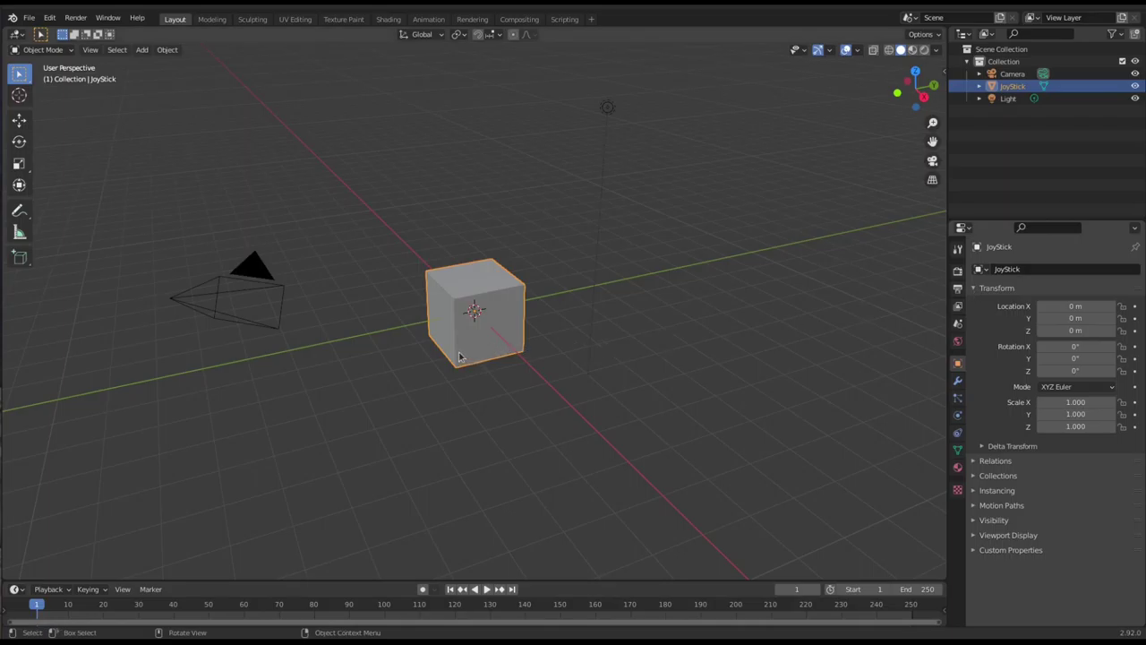
key(Tab)
key(Tab)
Put JoyStick in Edit Mode and switch to the front orthographic view.
click(54, 50)
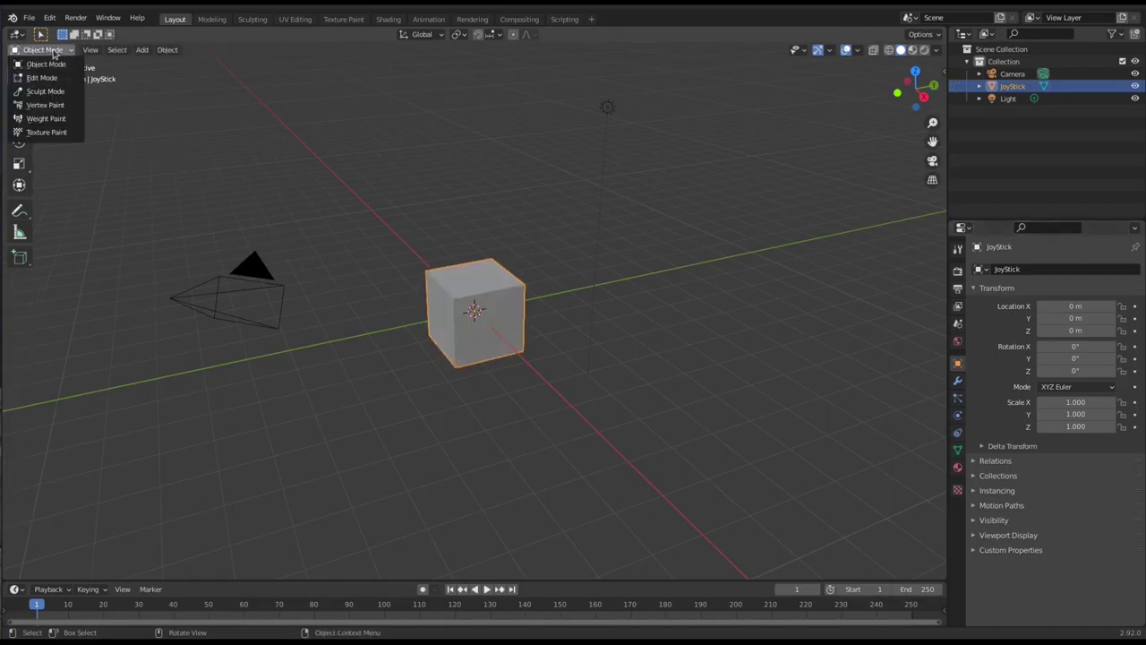
click(59, 78)
middle_drag(417, 274, 458, 238)
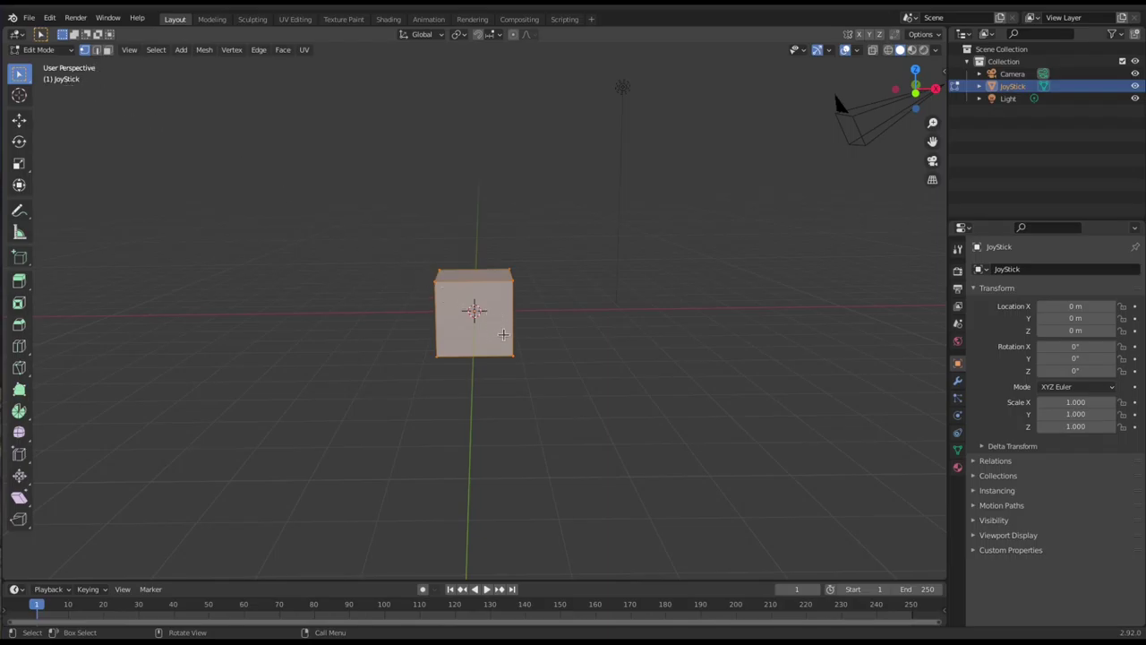
key(KP_5)
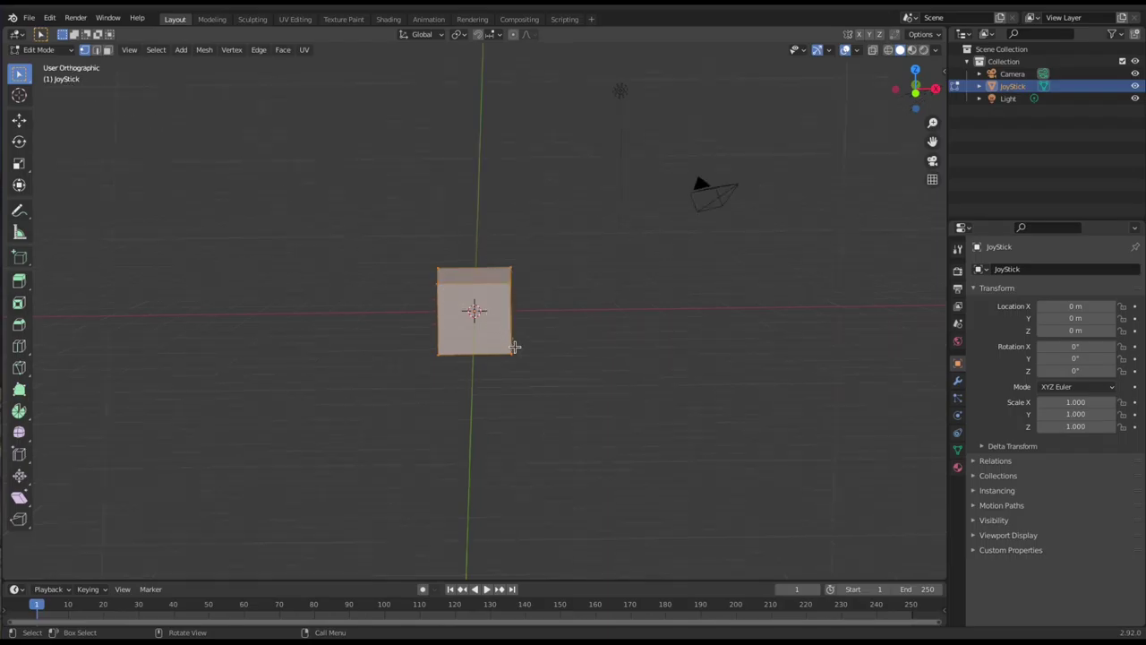
key(KP_8)
key(KP_1)
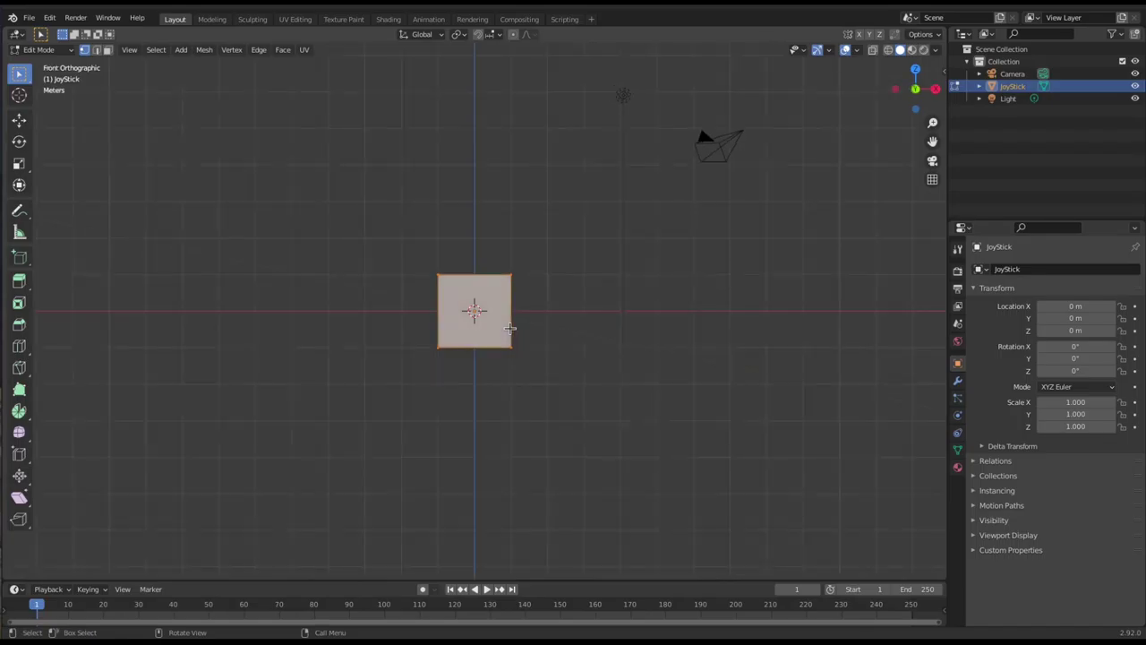
scroll(503, 329, up, 5)
scroll(538, 319, down, 1)
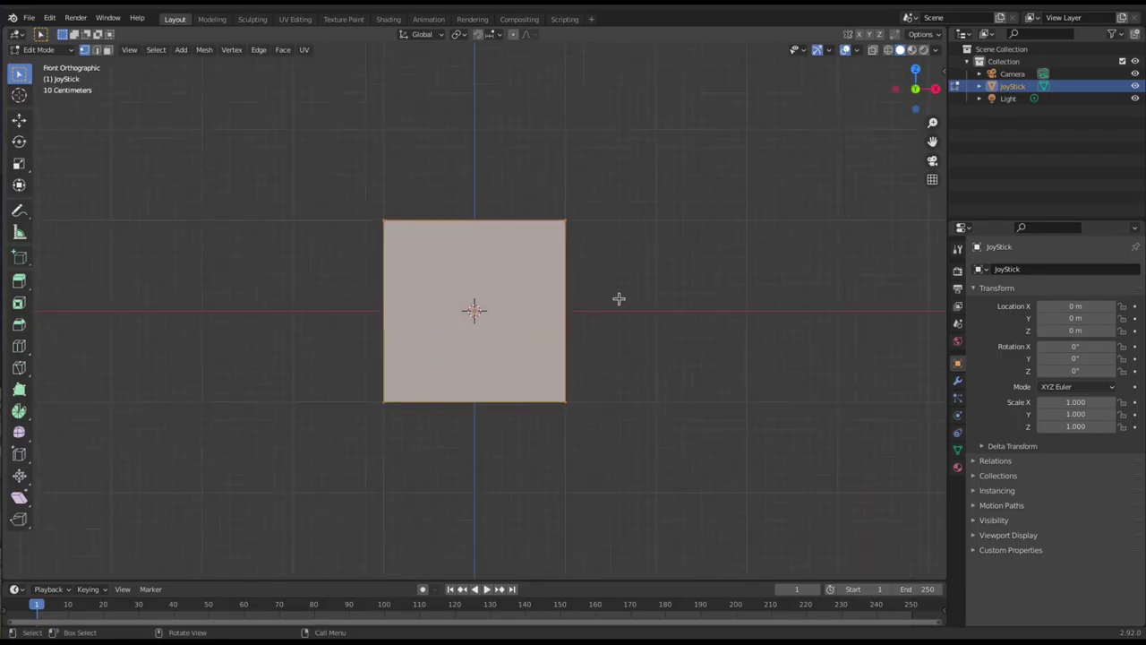
Flatten the cube along Z and widen it along X and Y into a slab.
key(s)
key(z)
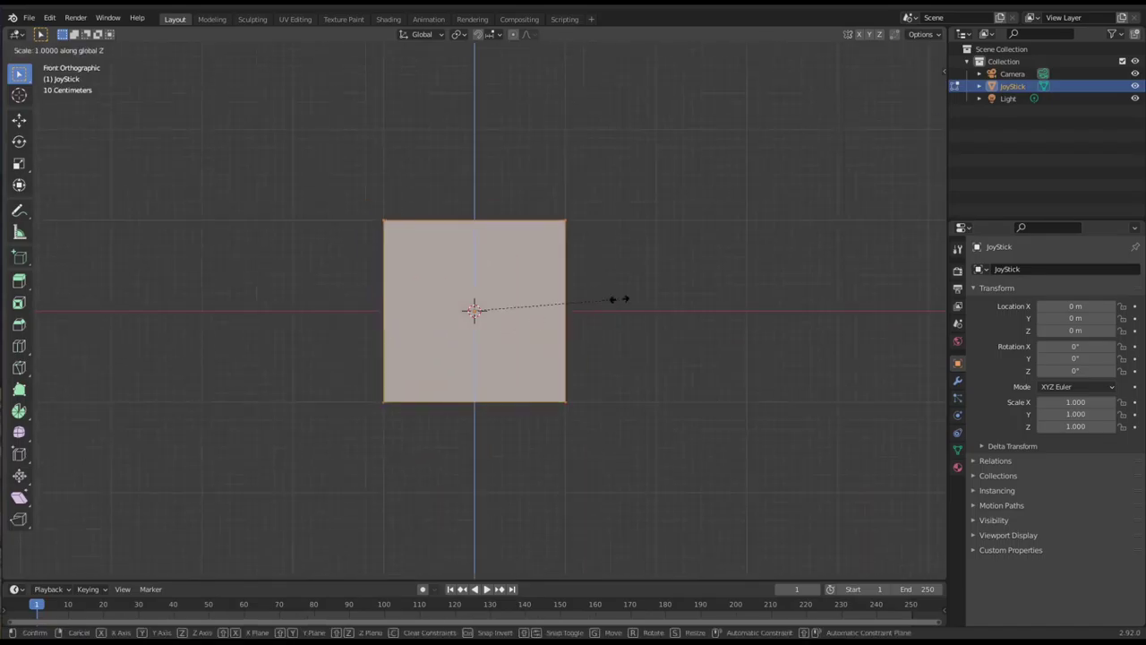
click(532, 299)
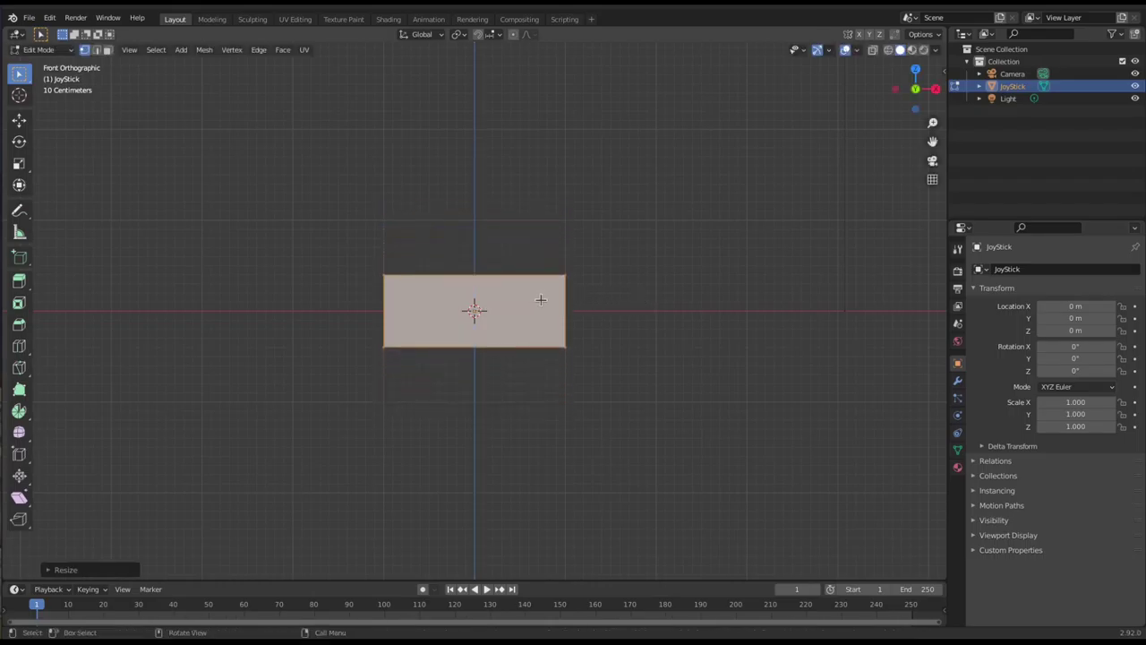
key(s)
key(shift+z)
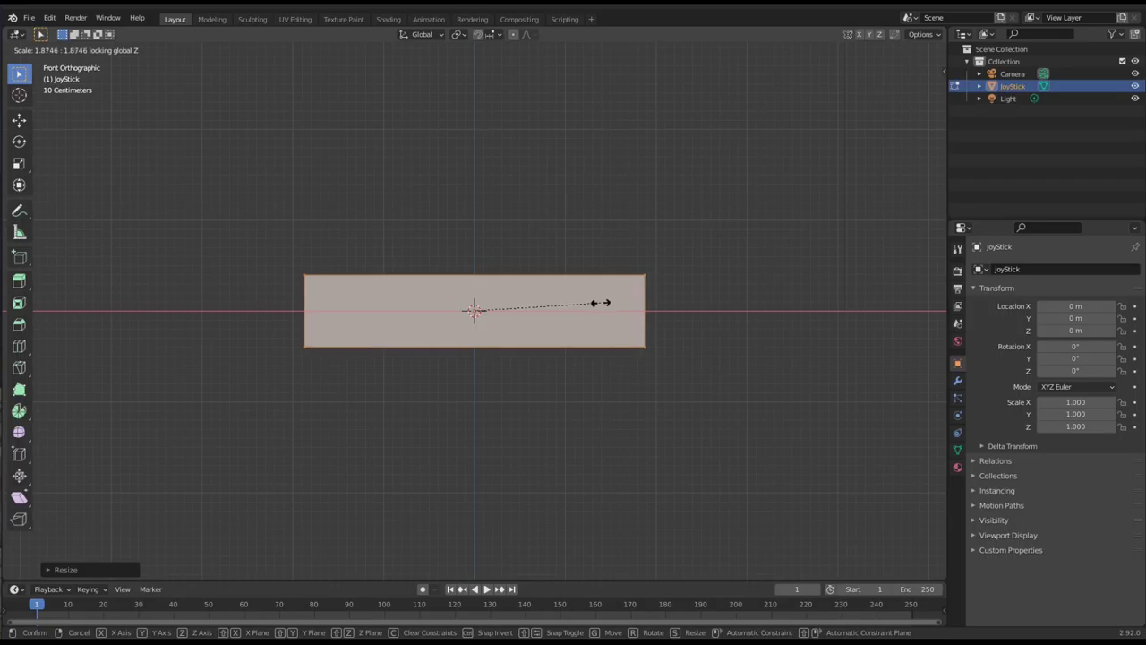
click(604, 302)
Readjust the slab's height along Z to make a wide, low box.
middle_drag(602, 306, 581, 324)
key(s)
key(z)
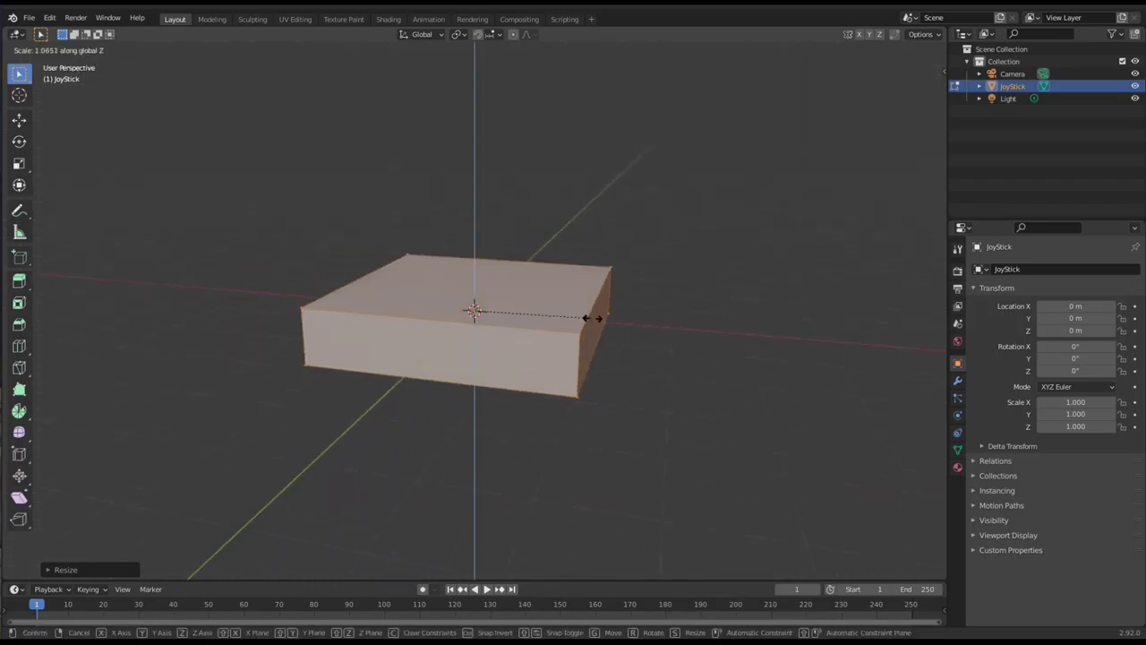
click(642, 310)
middle_drag(642, 310, 667, 354)
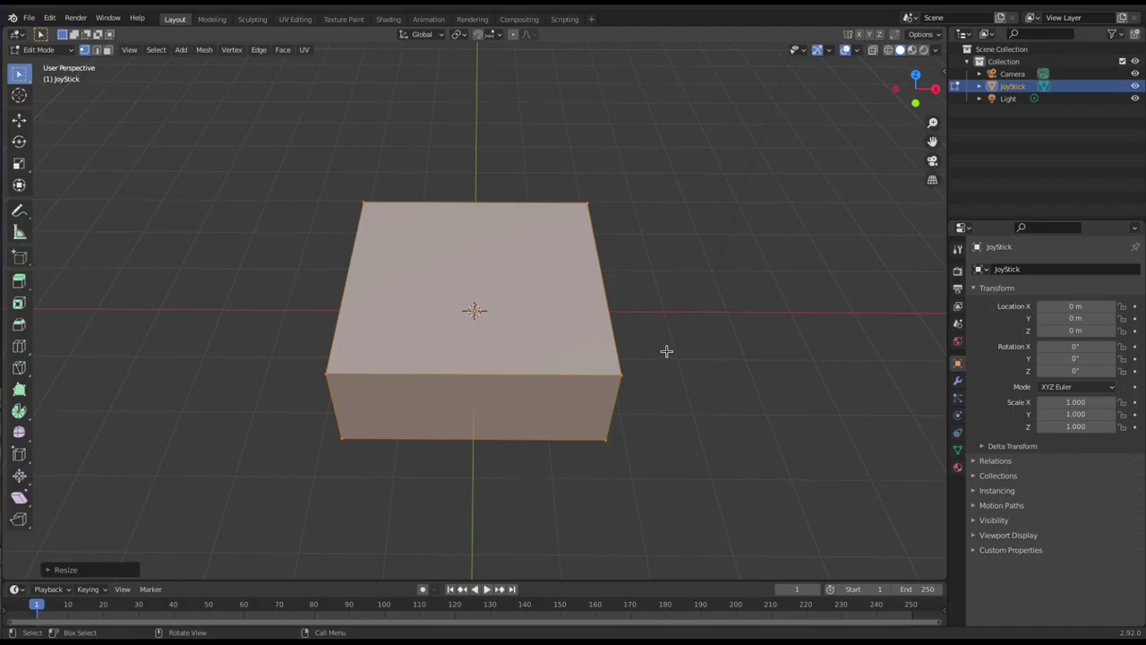
key(KP_1)
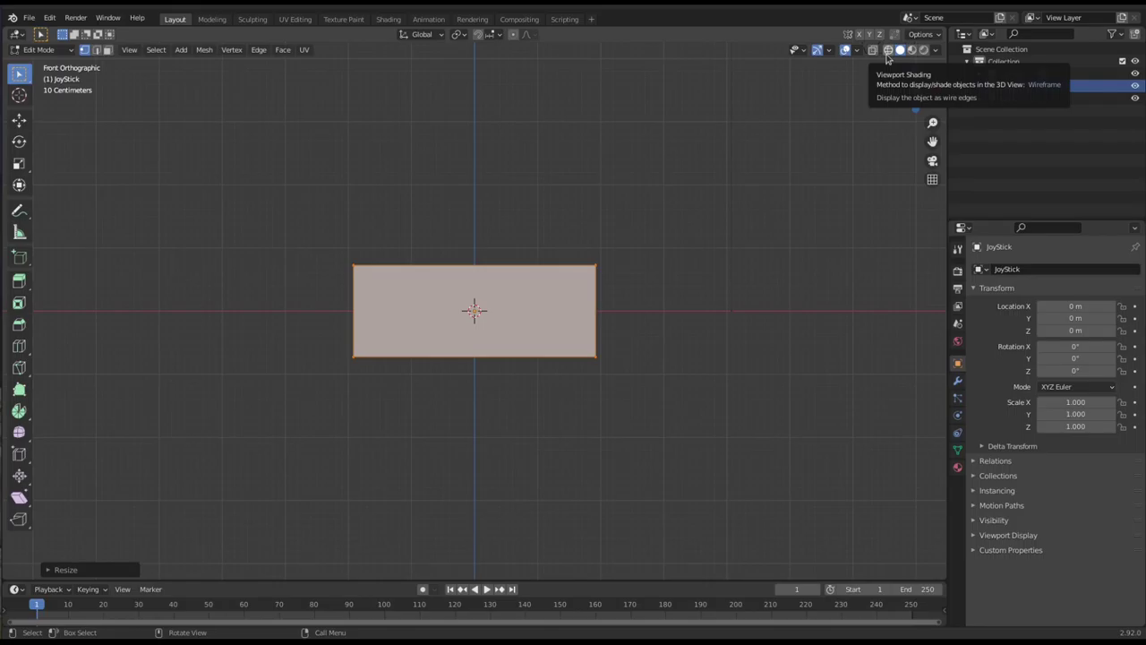
Duplicate the whole box in place and rescale the copy uniformly.
key(a)
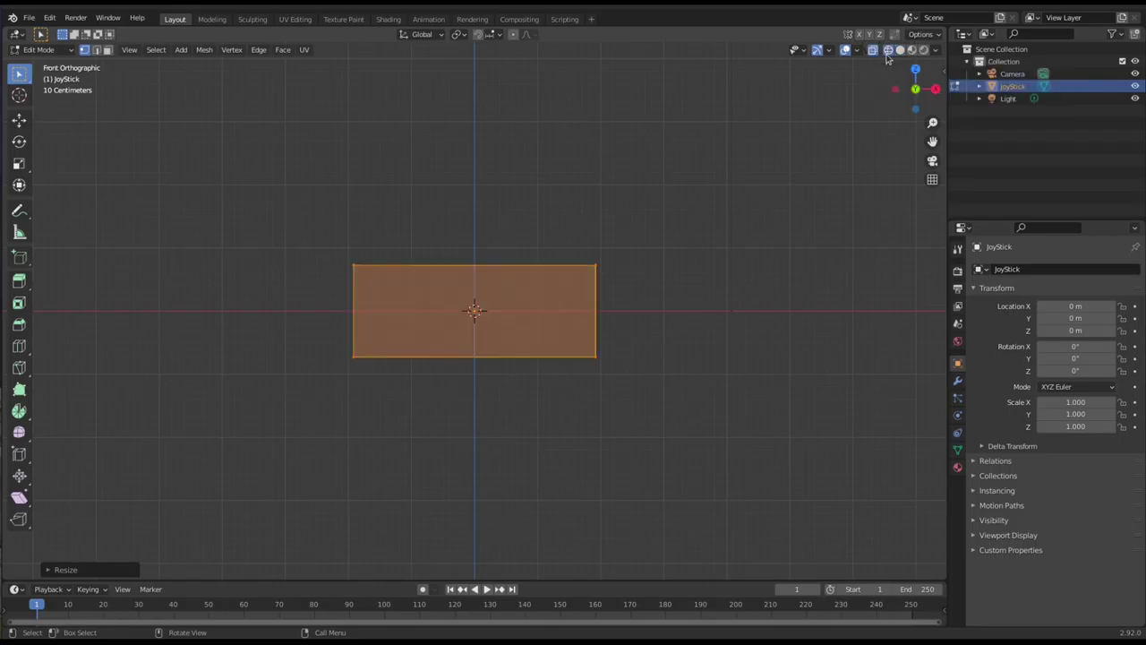
key(shift+d)
right_click(686, 256)
key(s)
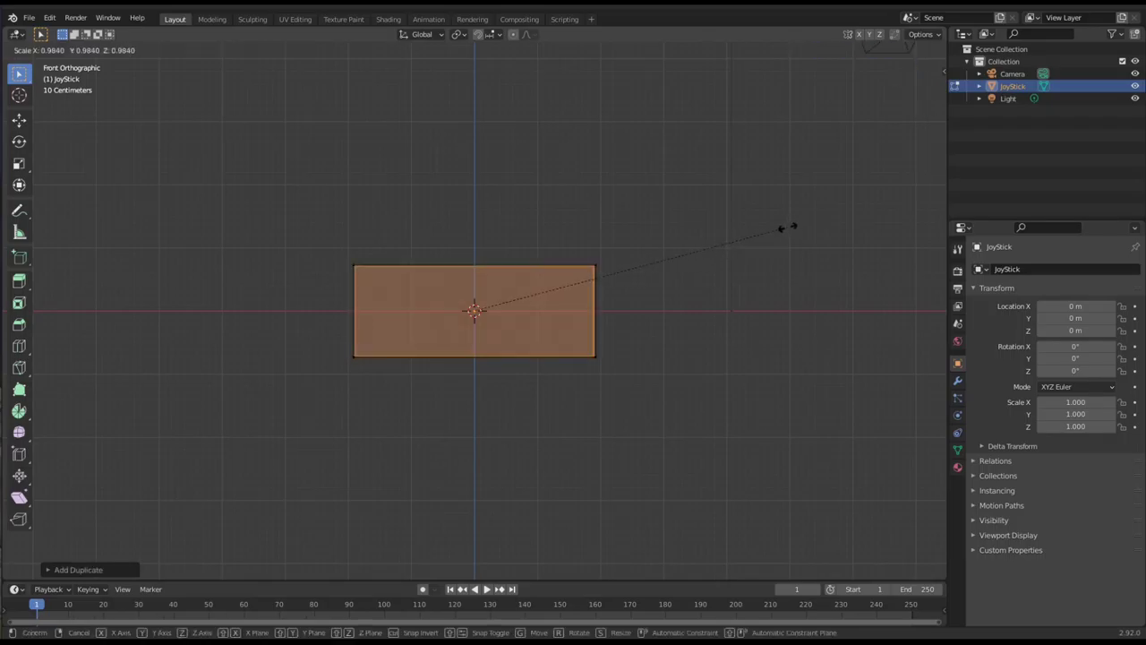
click(735, 243)
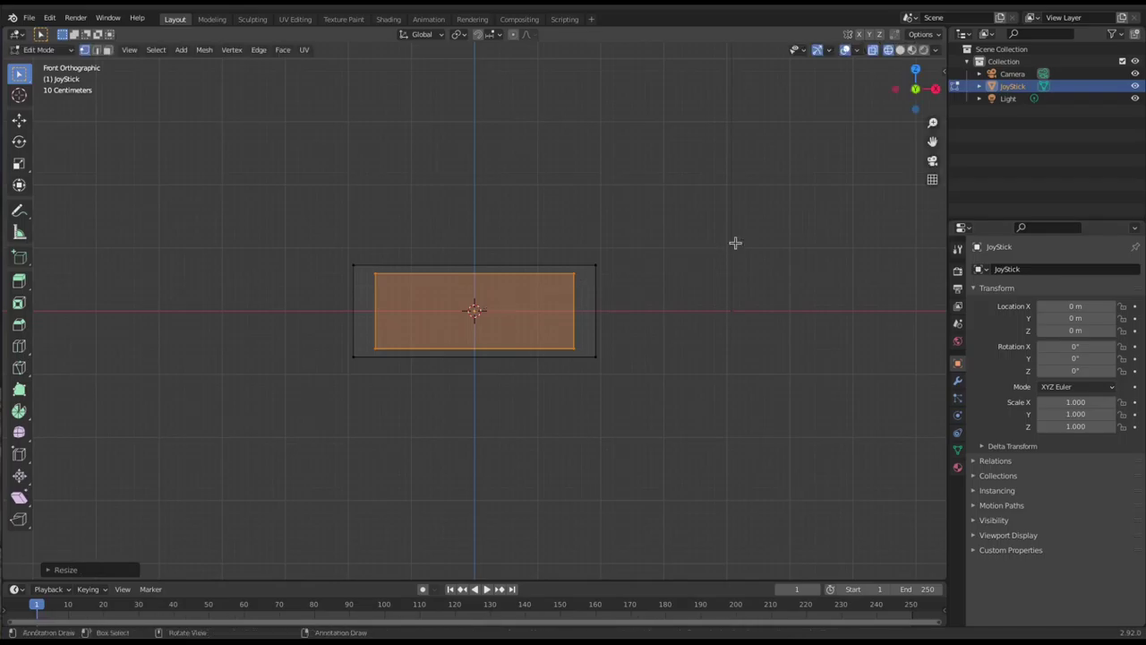
Squash the duplicate along Z into a wider, thinner slab for a stepped base.
key(s)
key(z)
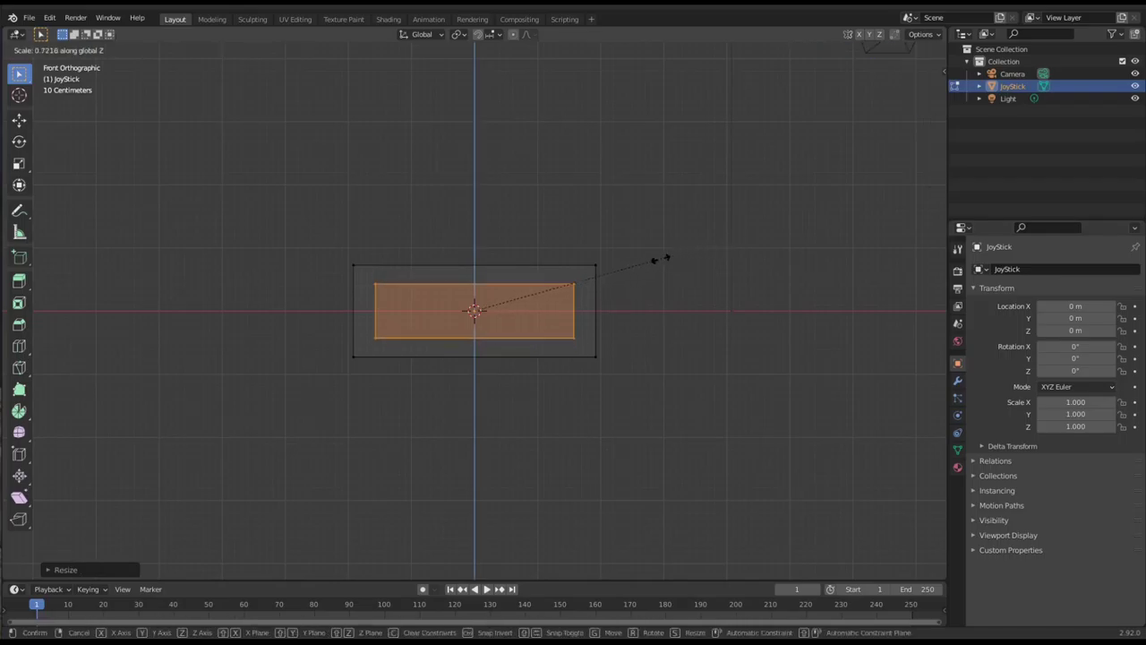
click(632, 262)
key(s)
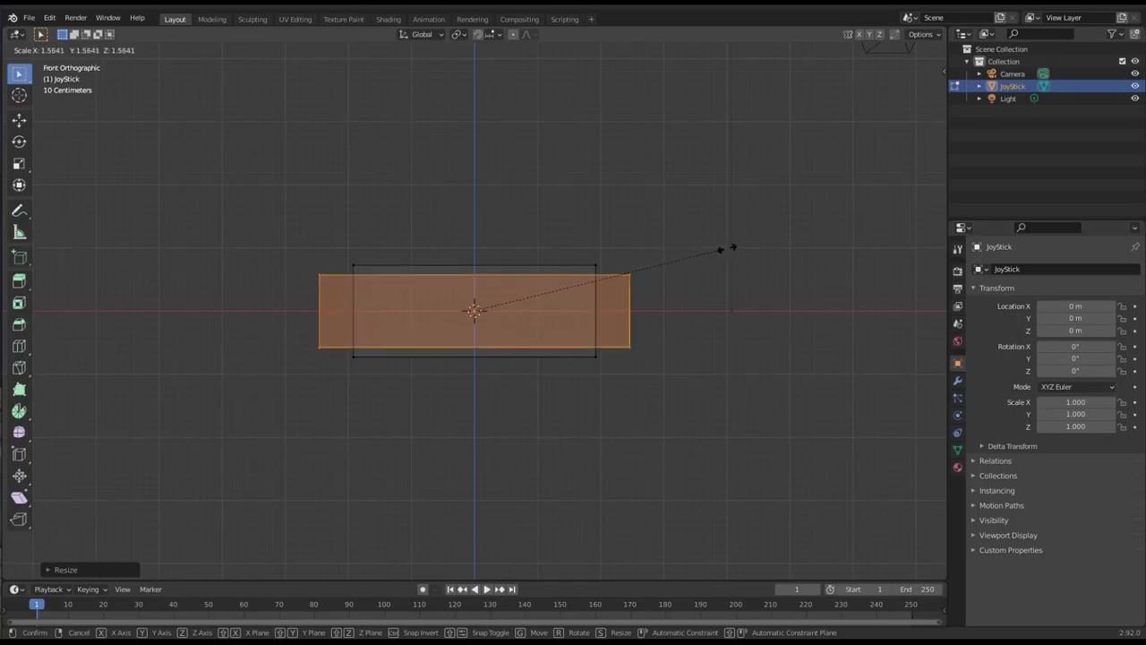
key(z)
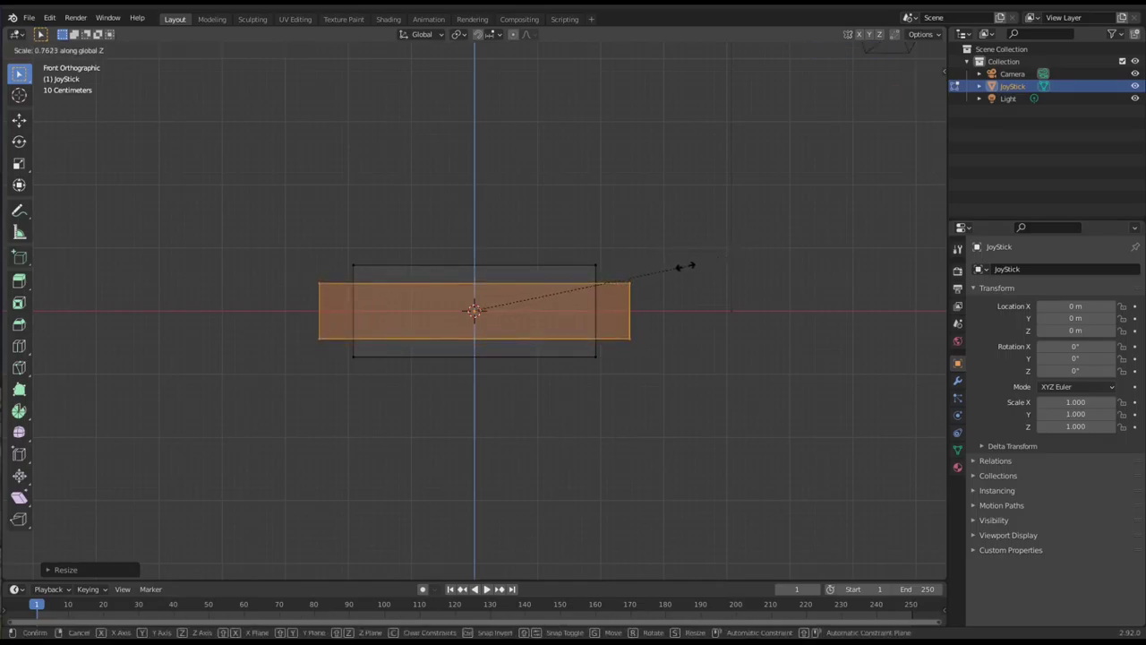
click(682, 267)
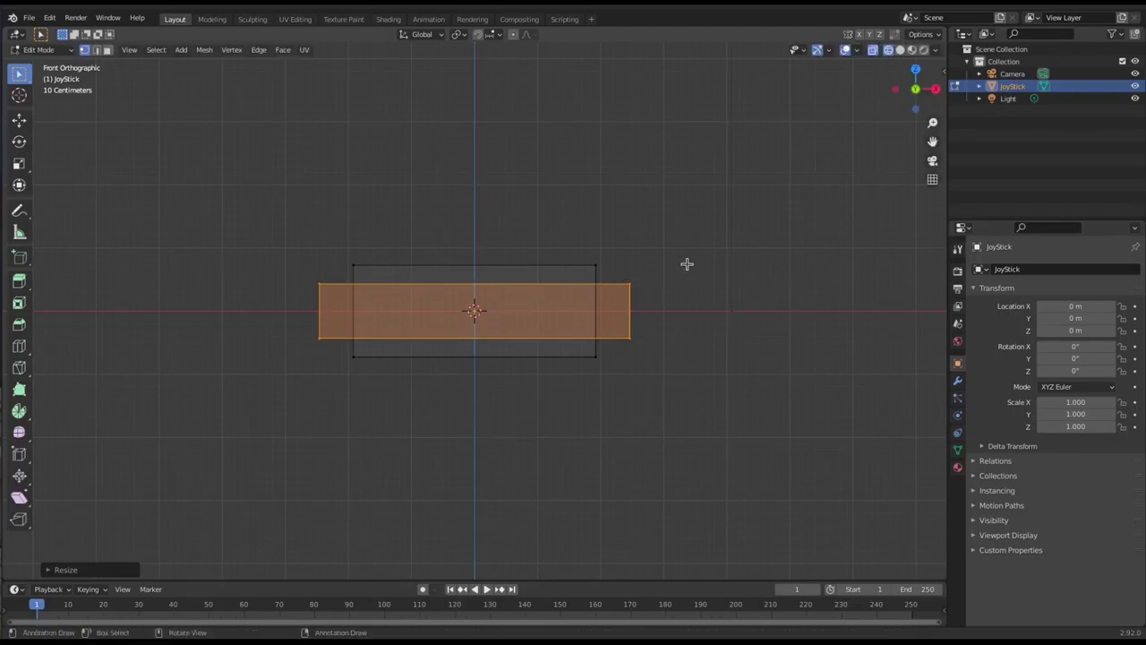
middle_drag(673, 273, 585, 309)
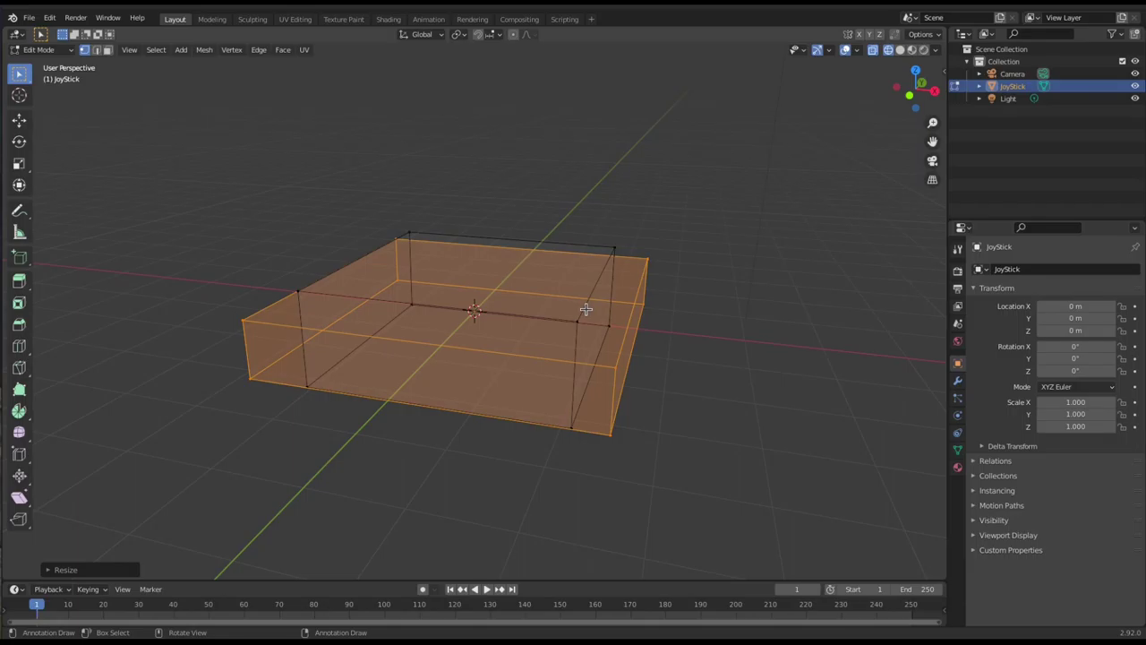
key(KP_7)
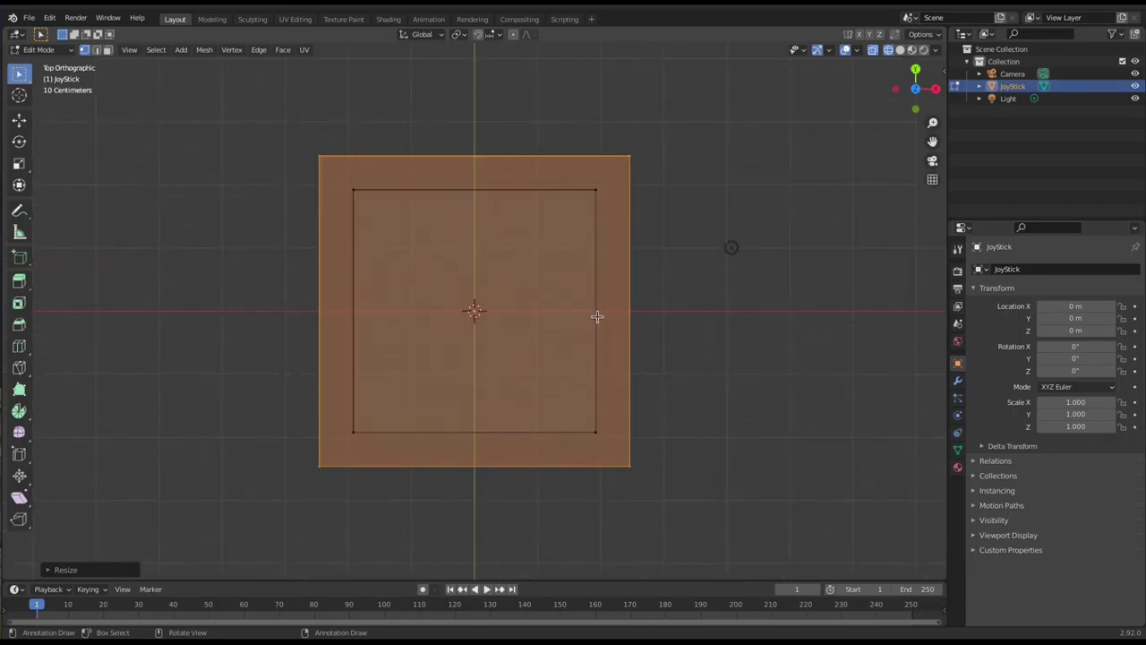
Add a trial circle to the mesh, cancel its move and undo it away.
key(shift+a)
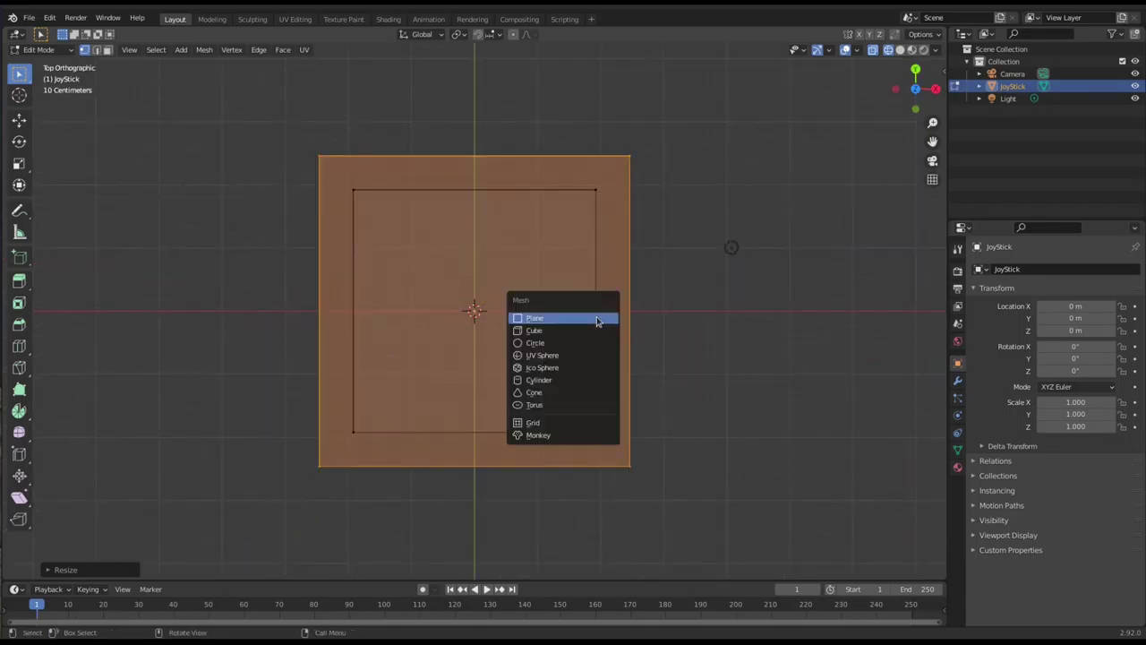
click(584, 343)
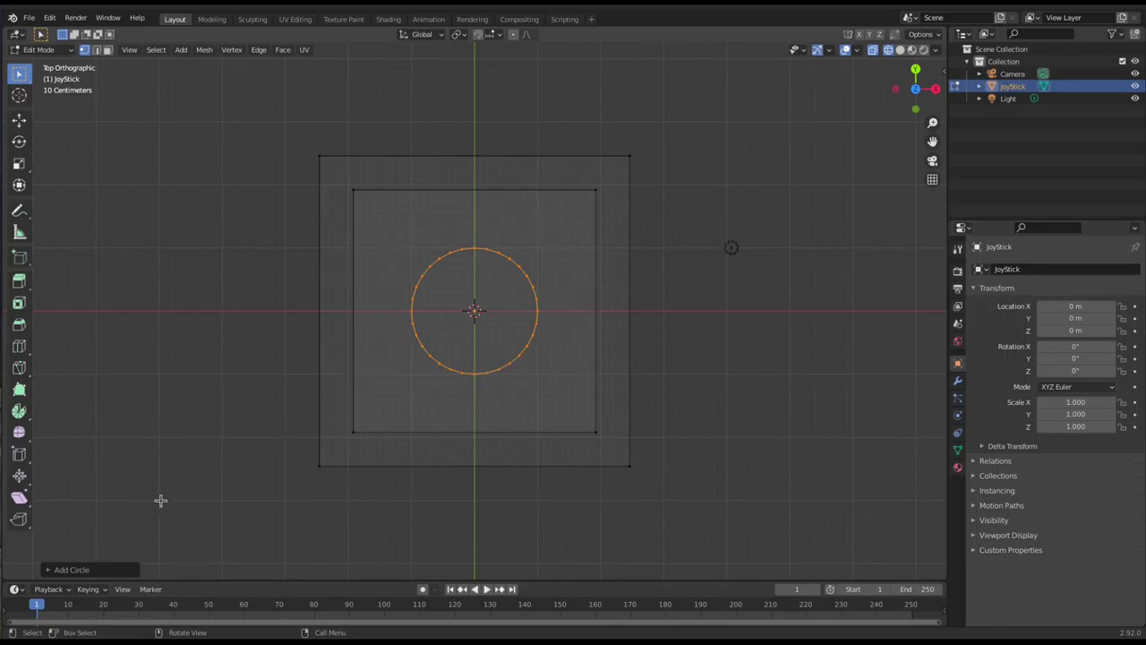
click(49, 571)
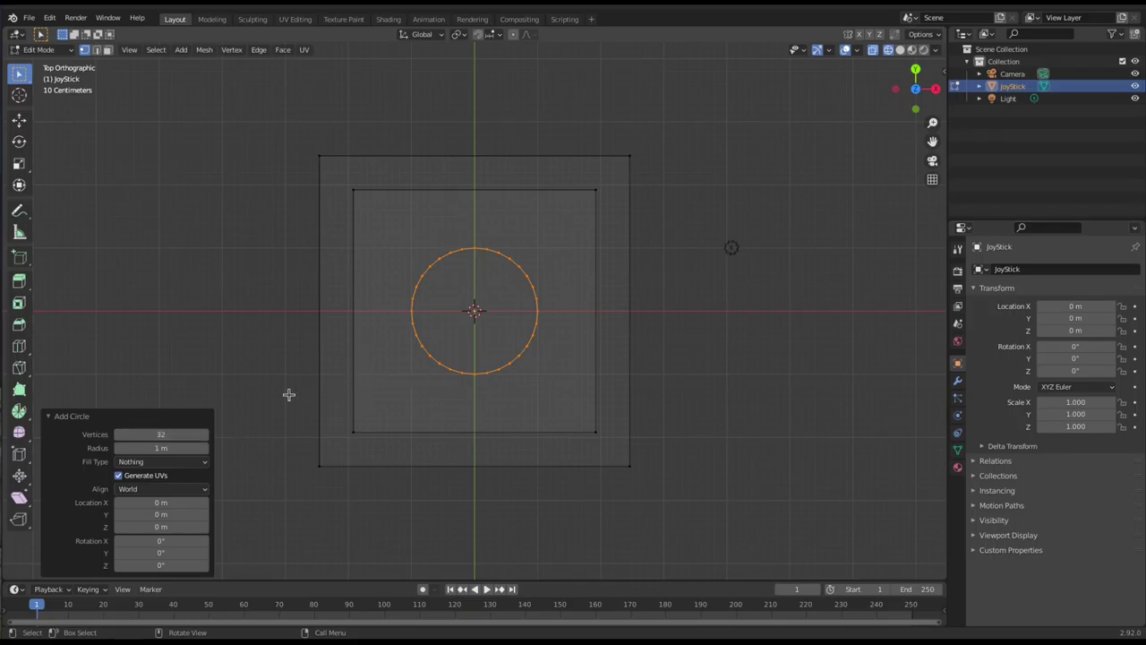
click(452, 370)
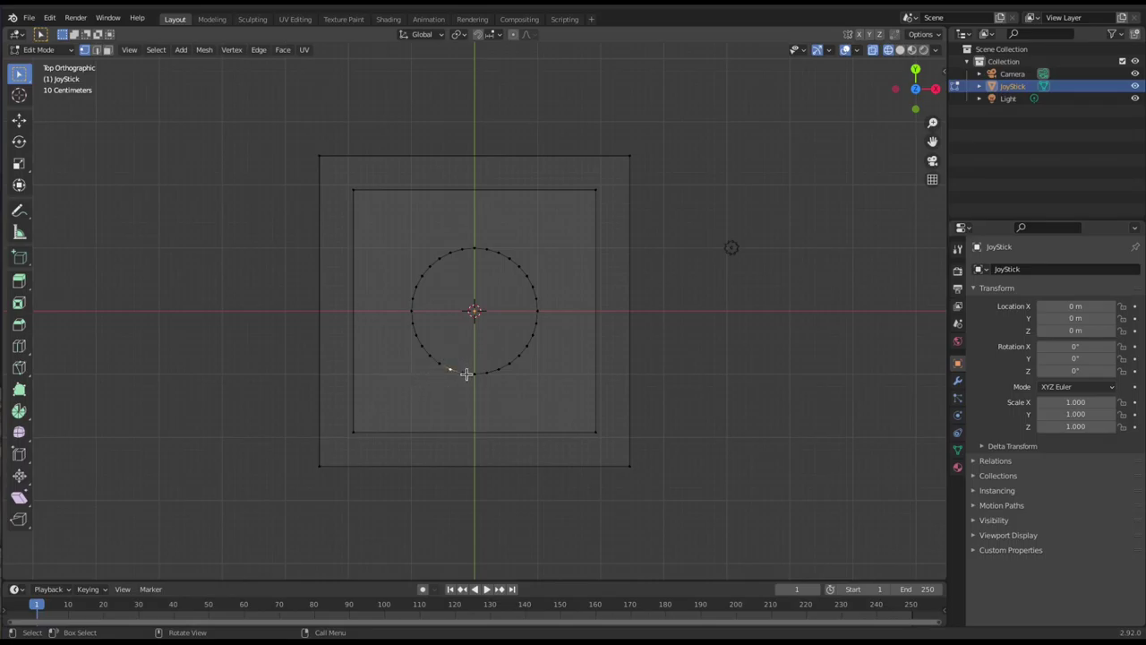
key(l)
key(g)
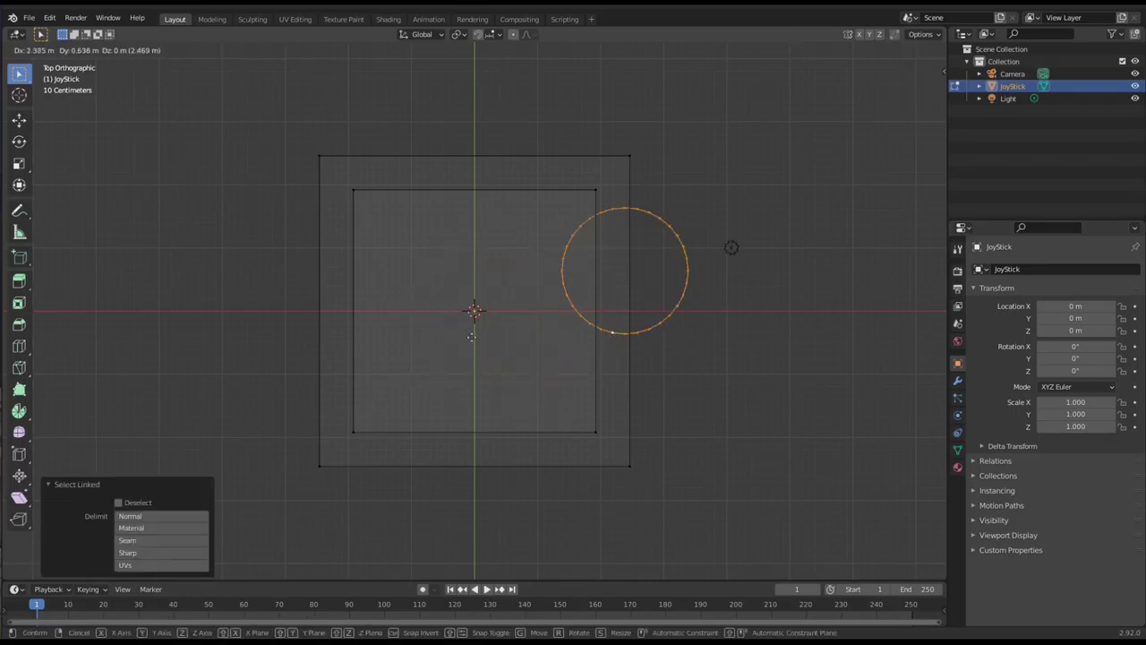
key(Escape)
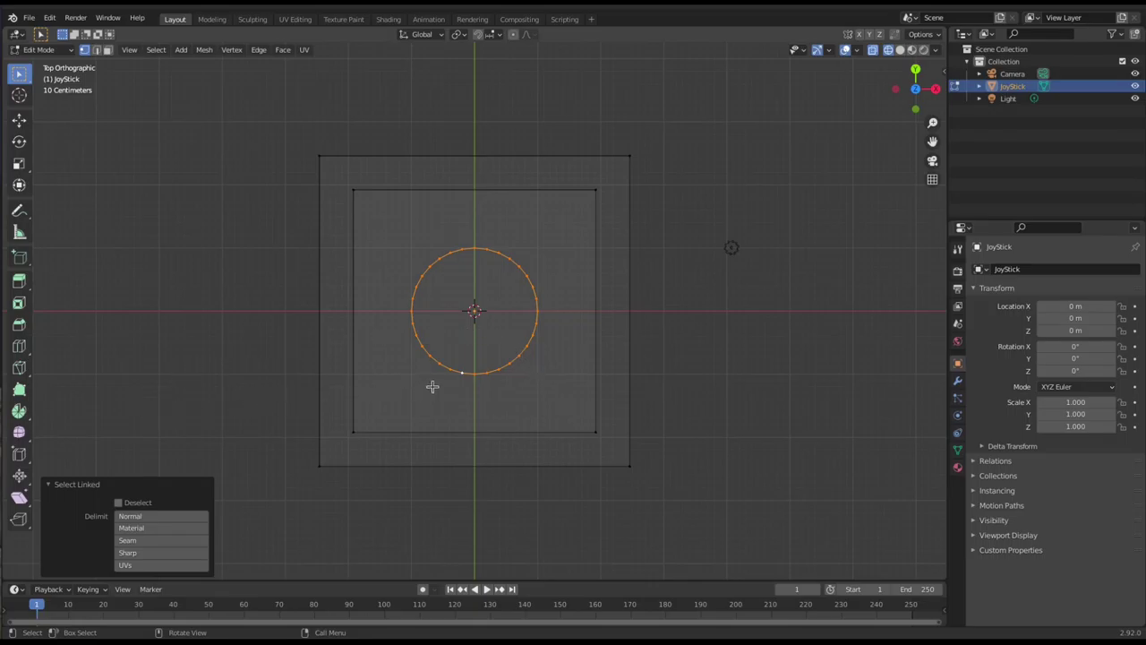
ctrl+click(484, 383)
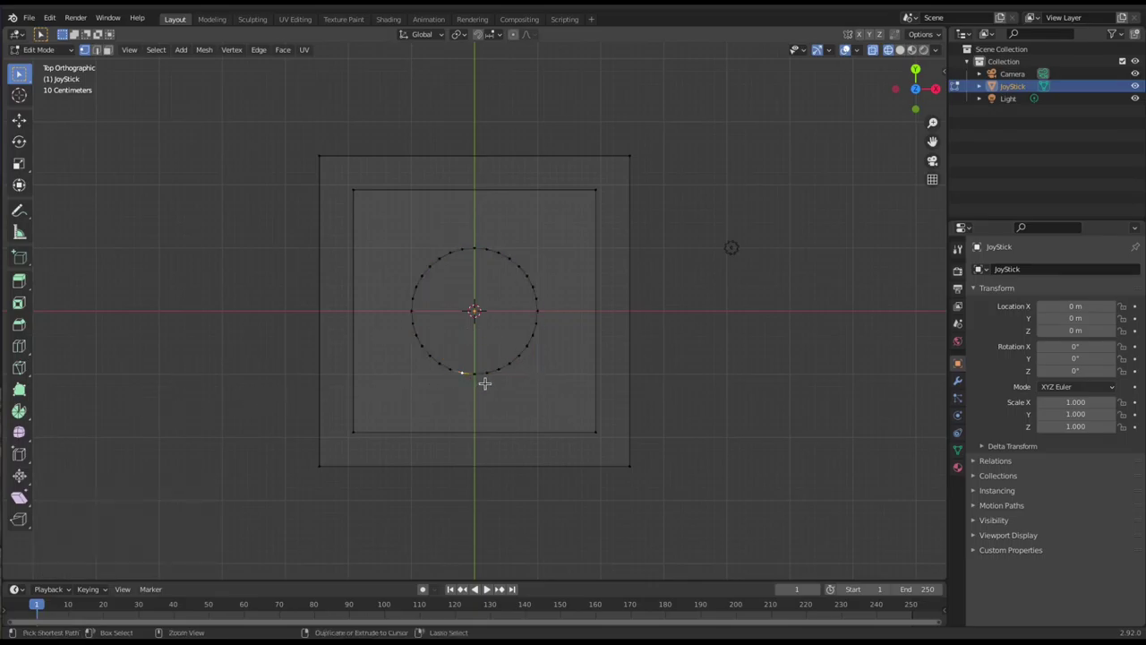
key(ctrl+z)
key(ctrl+z)
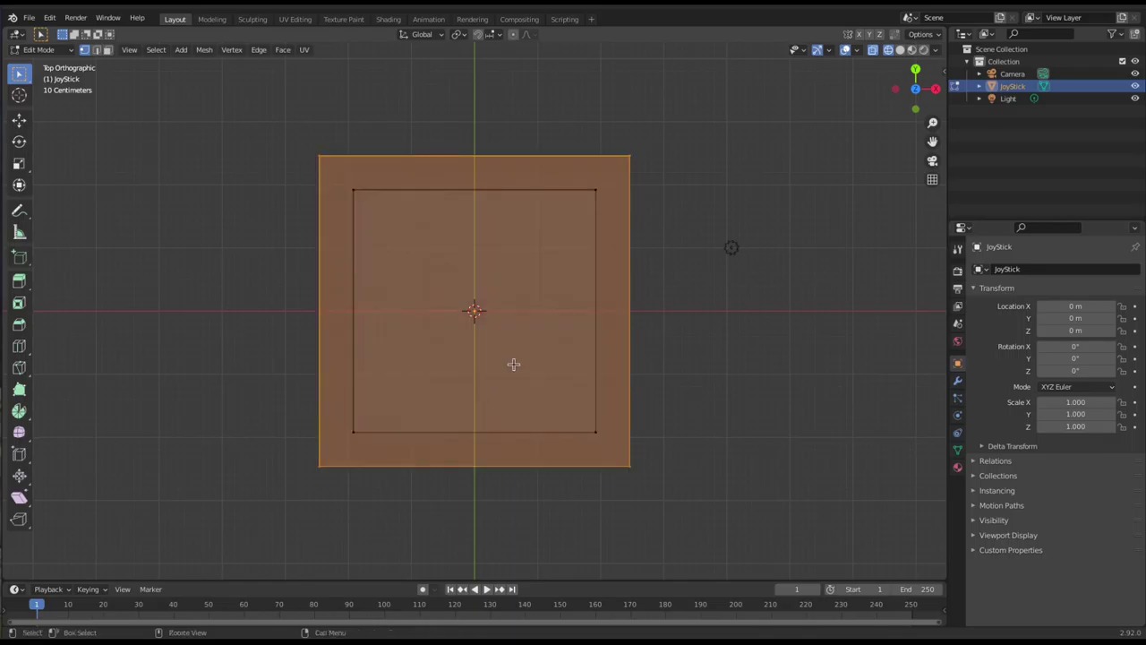
key(shift+a)
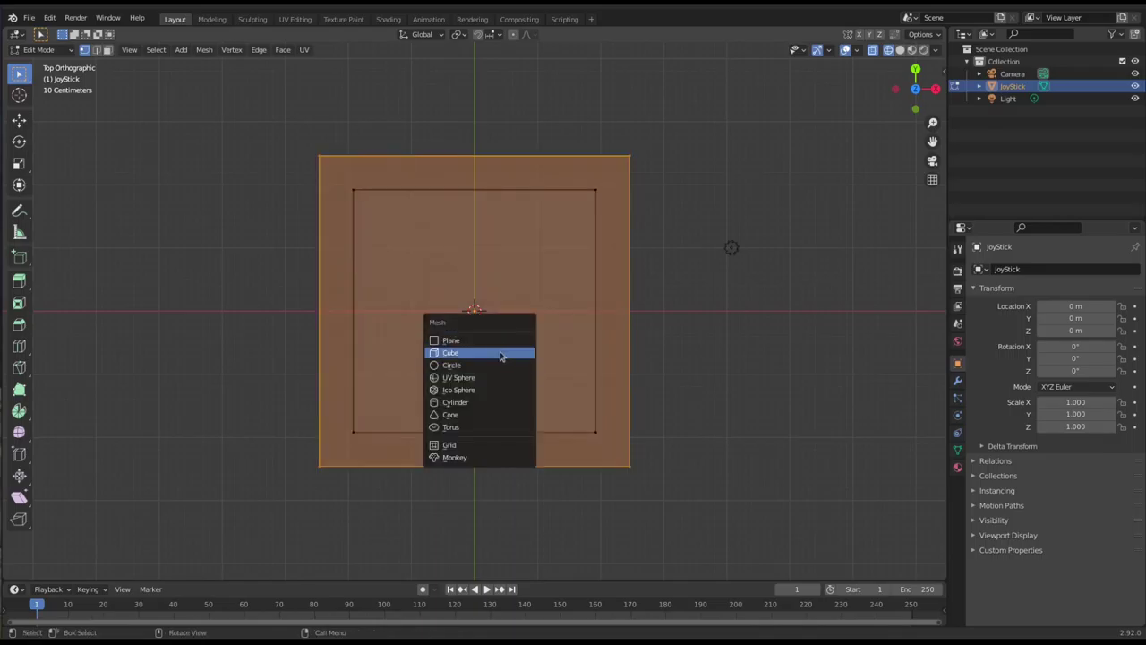
Add a 12-vertex circle to the JoyStick mesh.
click(495, 365)
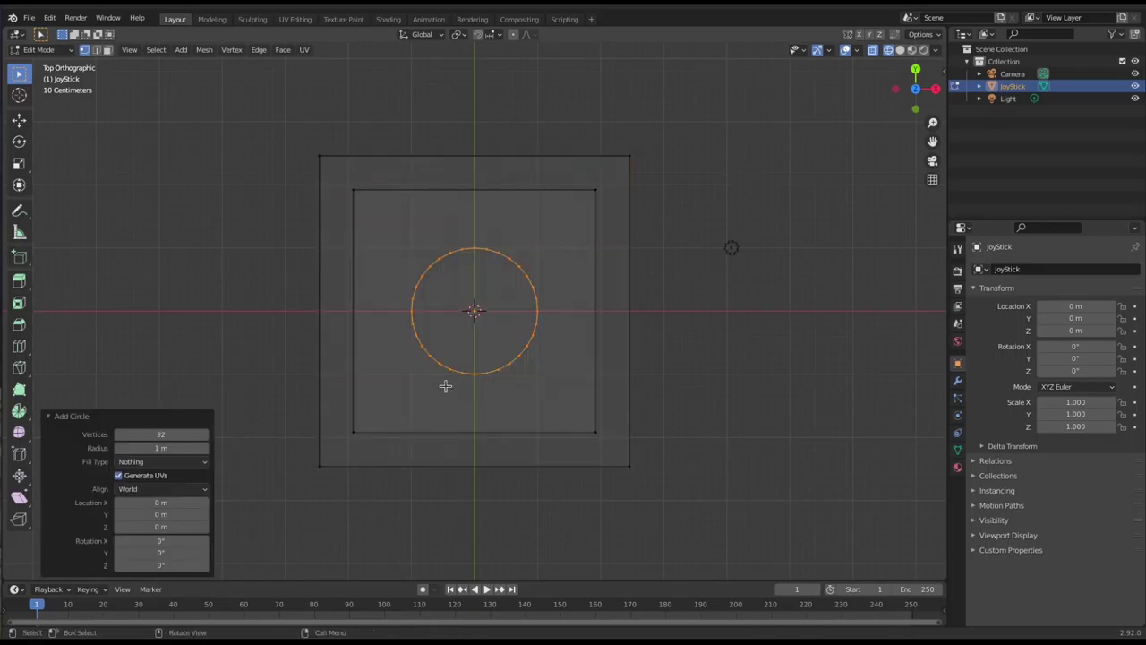
click(174, 434)
key(Return)
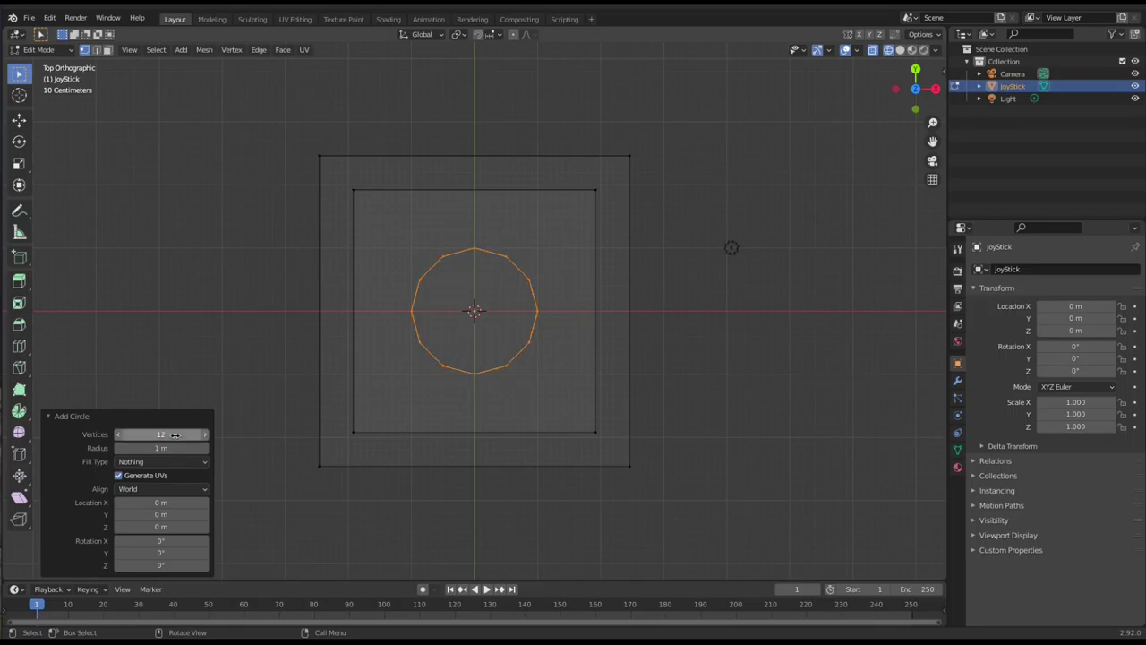
key(KP_5)
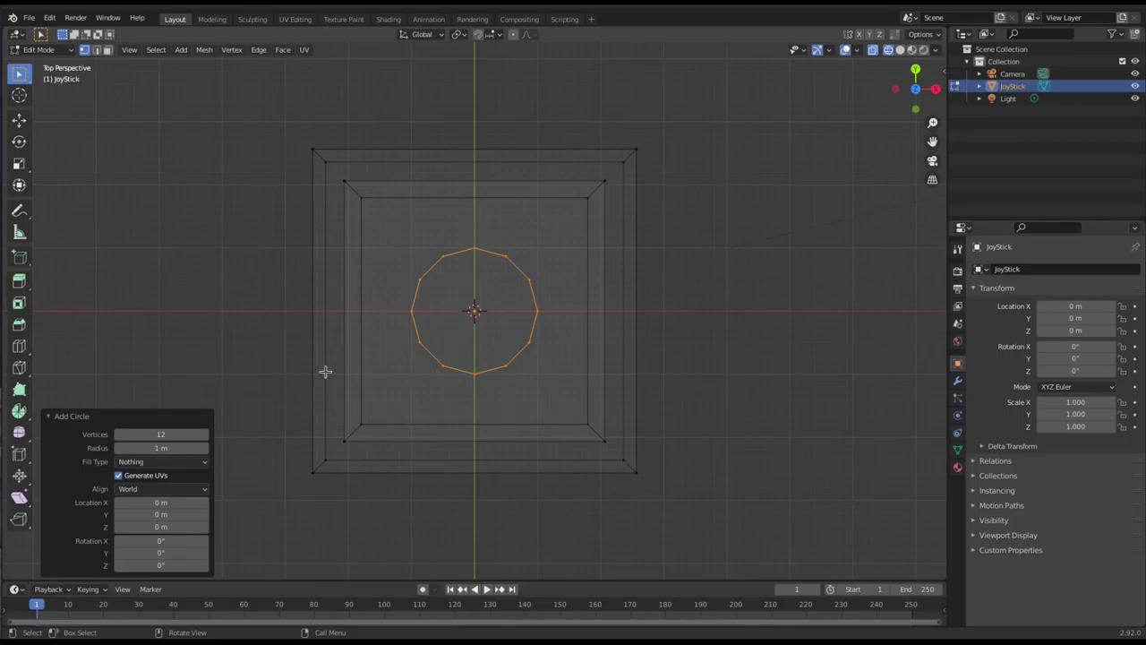
middle_drag(445, 361, 489, 337)
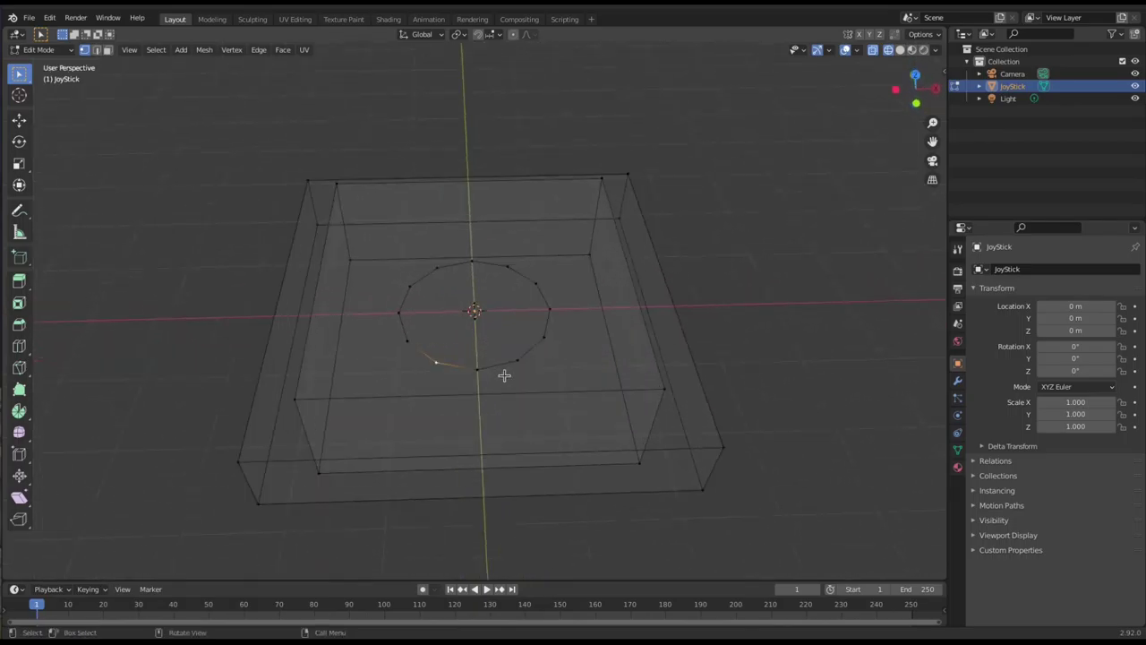
Raise the circle 0.87525 m along Z above the base and turn off X-ray.
key(l)
scroll(522, 359, down, 3)
scroll(522, 359, up, 3)
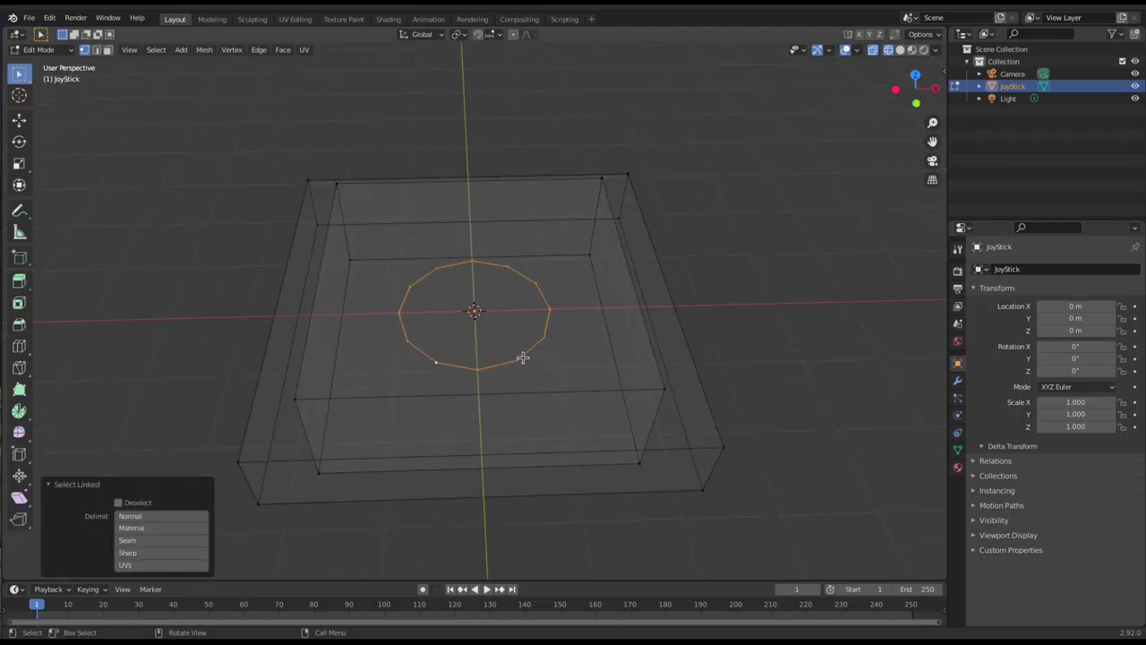
key(KP_1)
key(g)
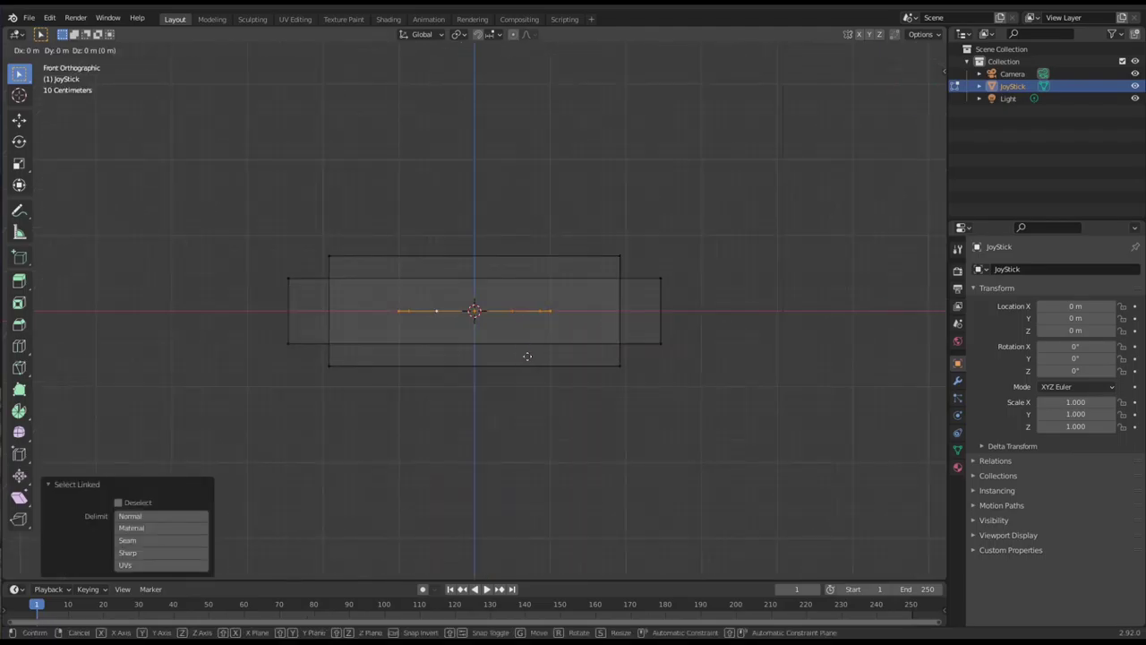
key(z)
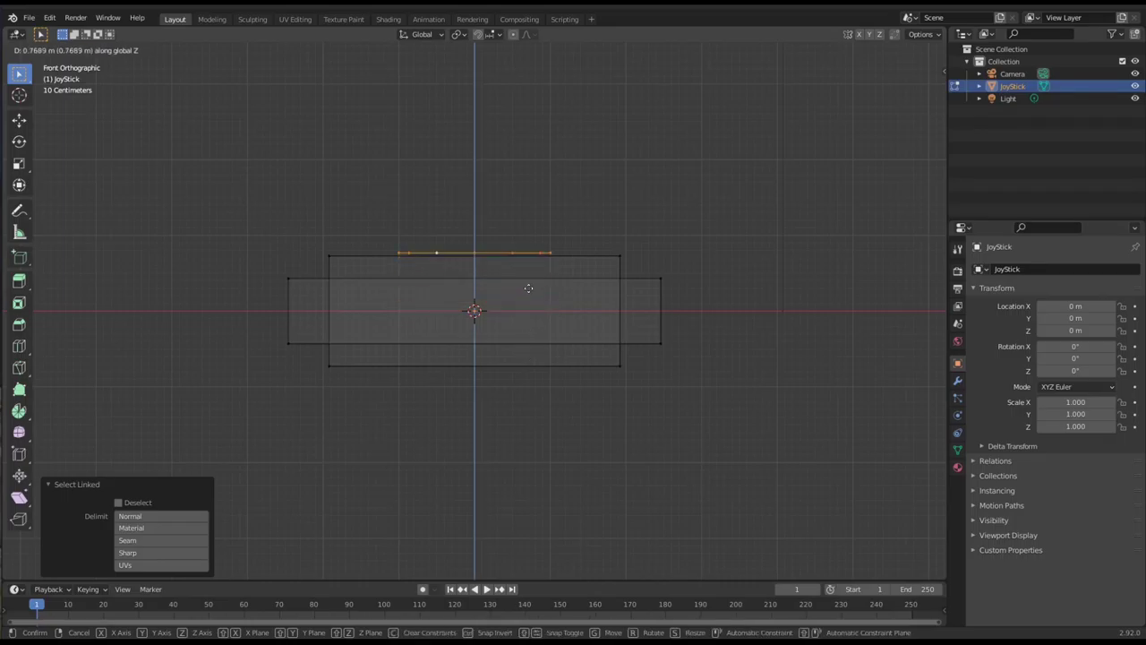
click(533, 288)
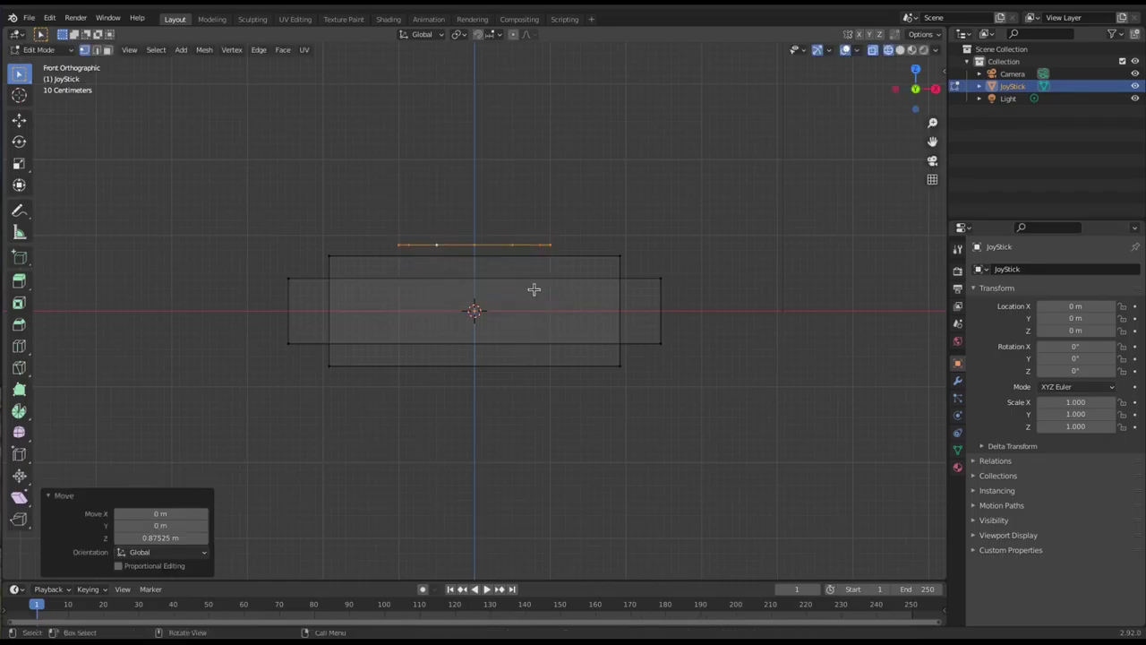
click(874, 52)
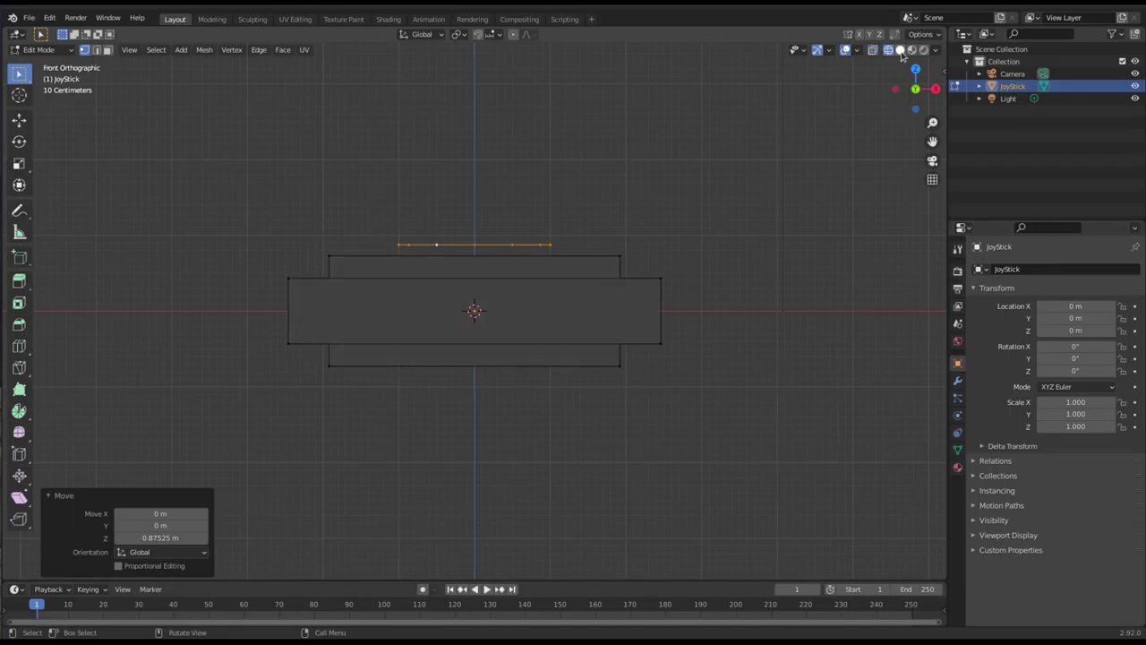
In Solid shading, extrude the circle, scale it 1.308 wider, then extrude it up 0.38 m.
click(900, 51)
scroll(532, 238, up, 2)
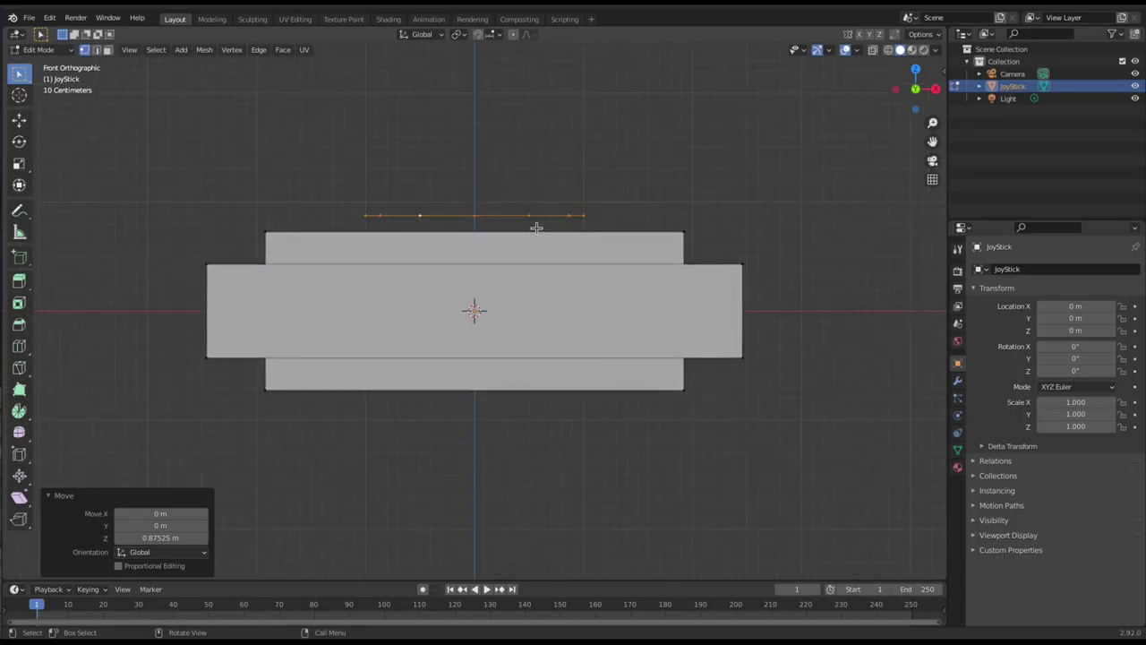
key(g)
key(s)
click(556, 228)
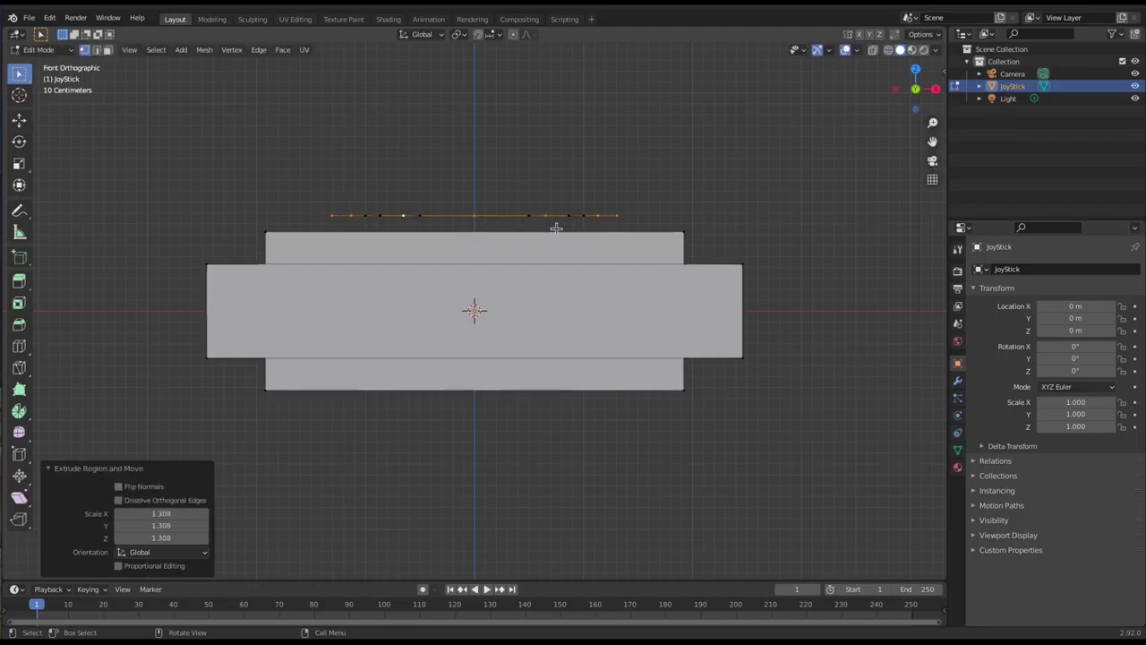
key(e)
key(z)
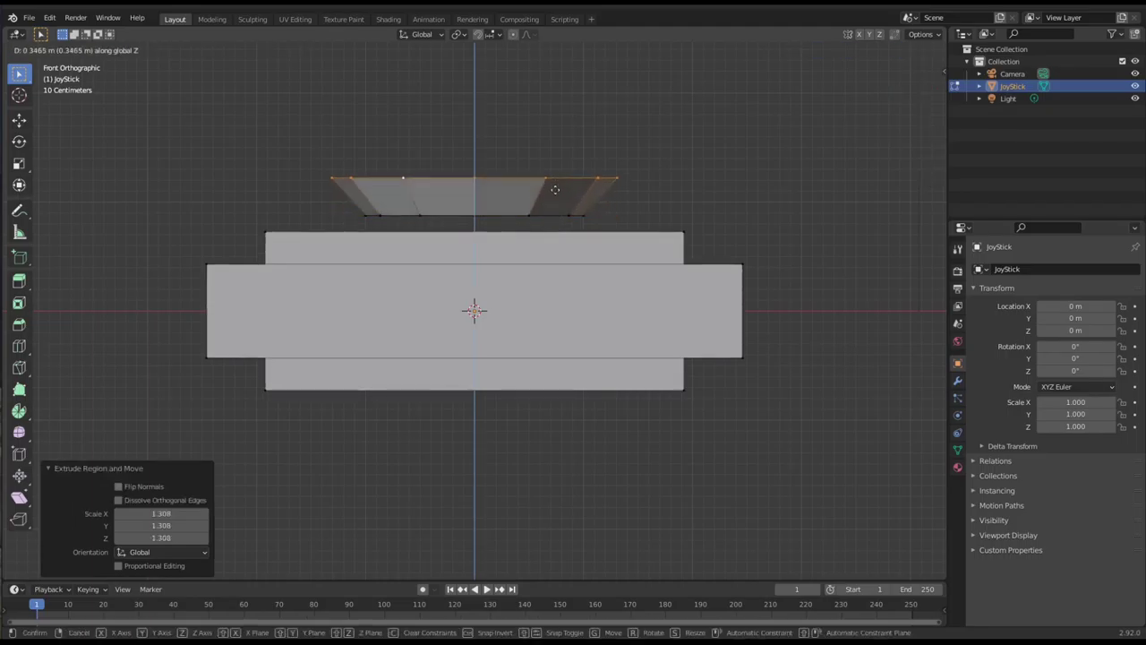
click(553, 190)
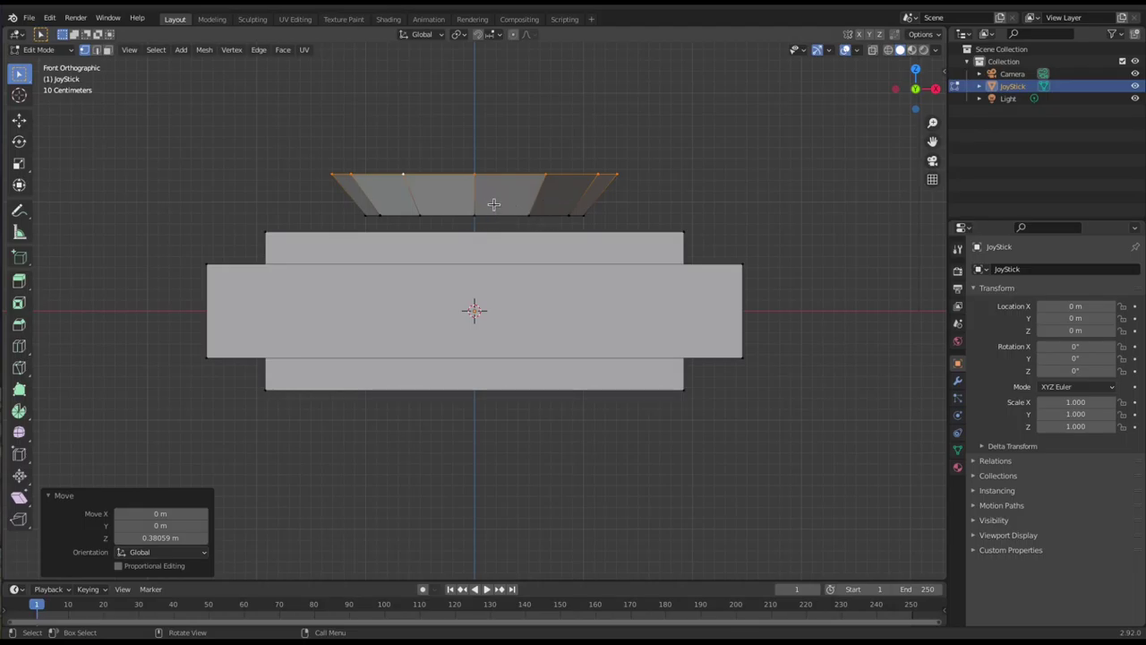
key(l)
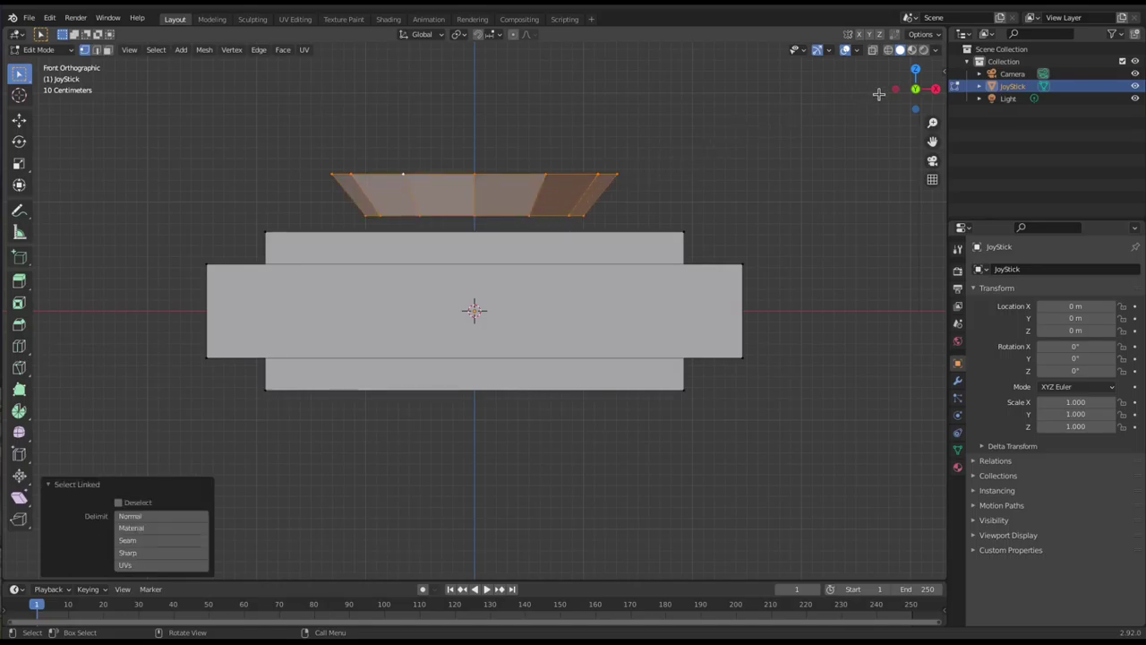
Turn on face normals display in the Viewport Overlays.
click(858, 51)
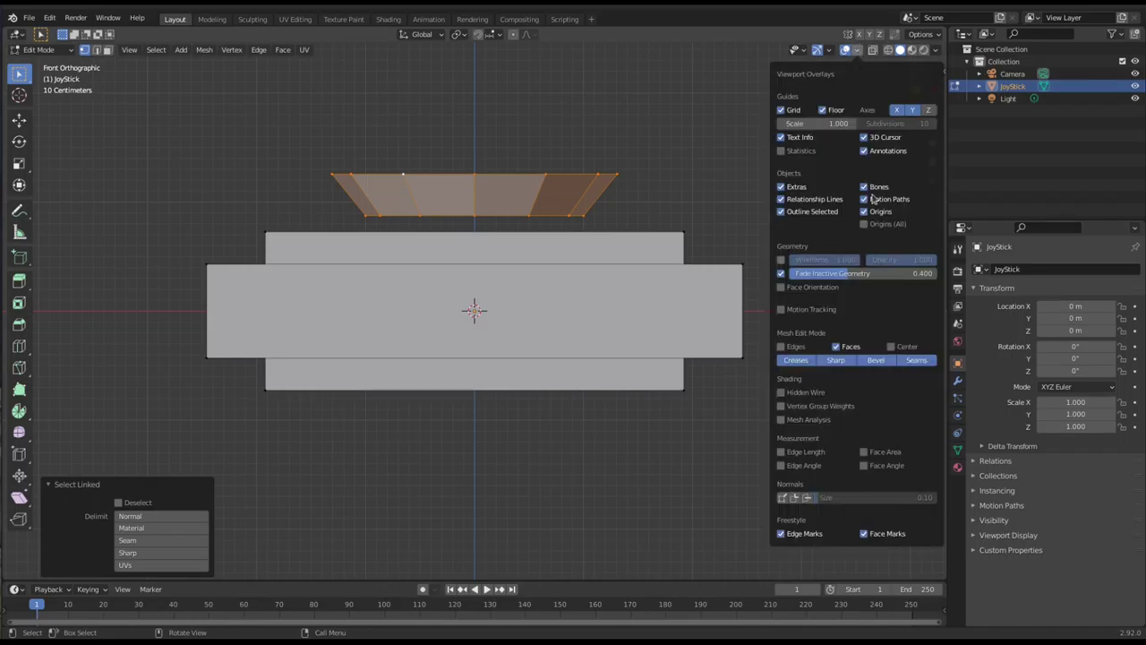
click(807, 498)
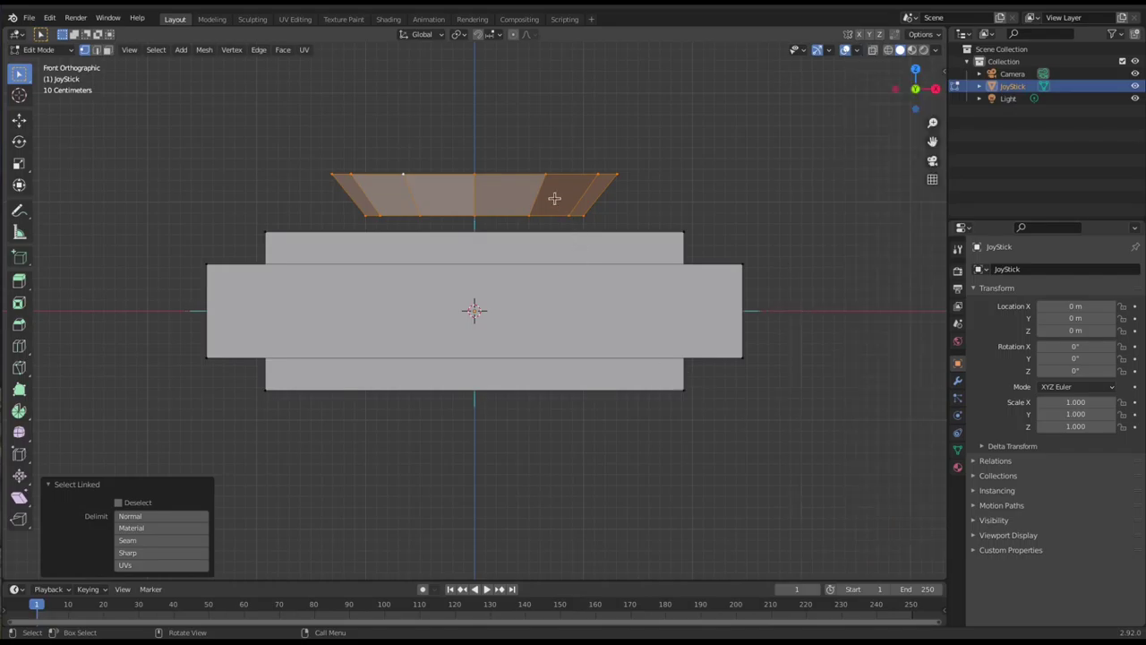
middle_drag(558, 207, 520, 354)
scroll(521, 355, up, 3)
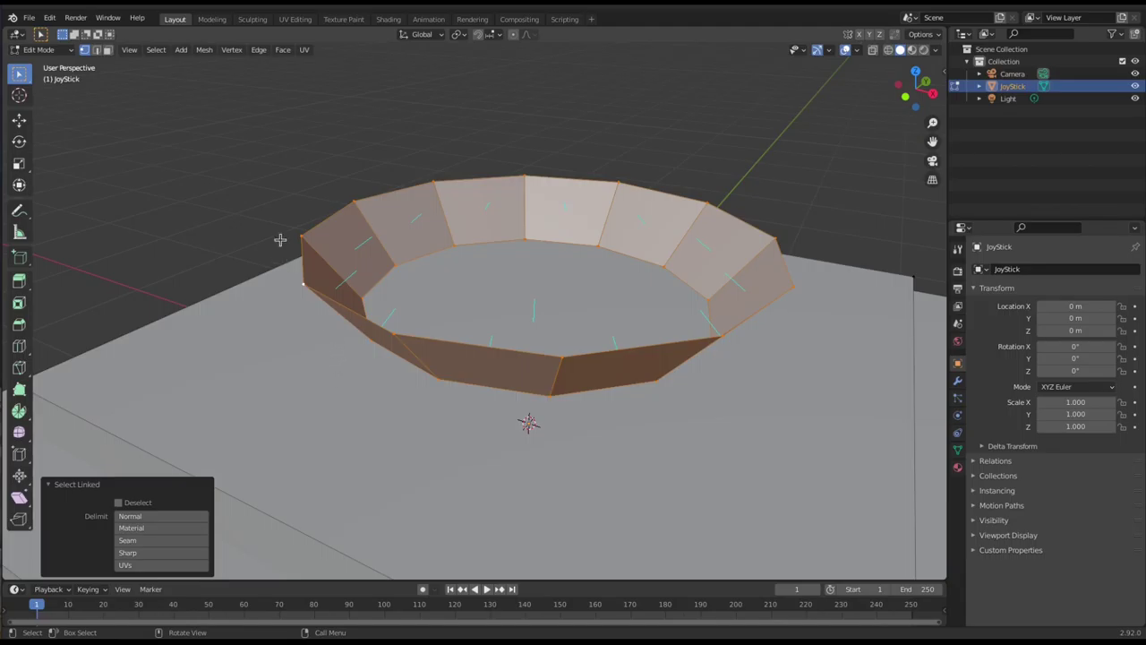
Flip the flared strip's normals with Mesh > Normals > Flip, then flip them back.
click(205, 50)
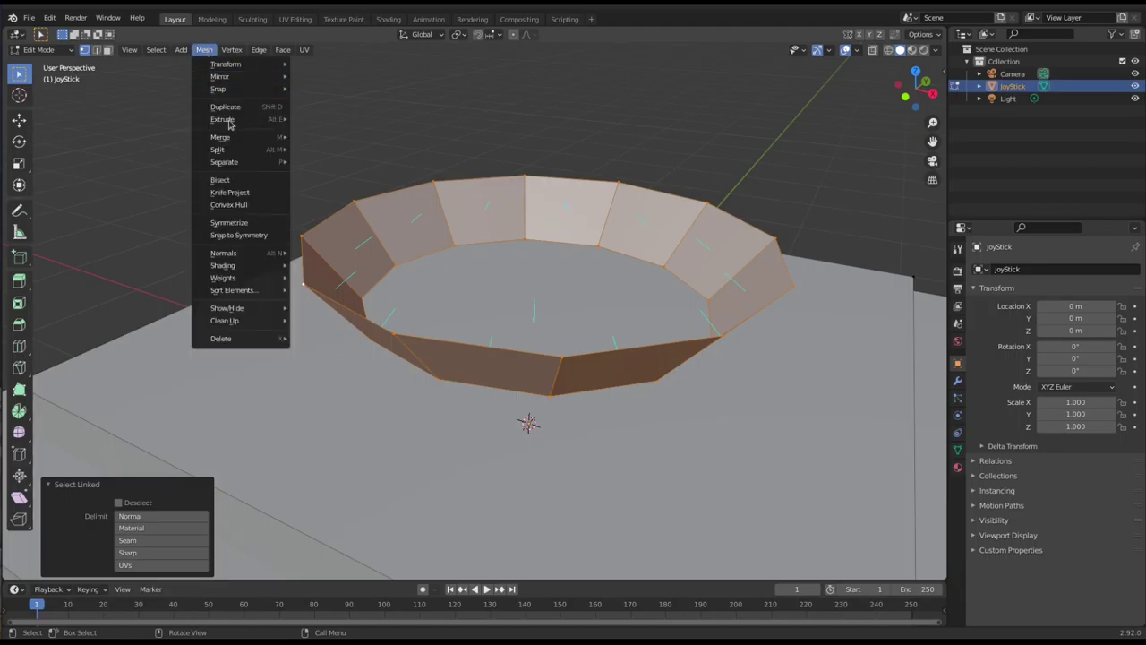
mouse_move(254, 256)
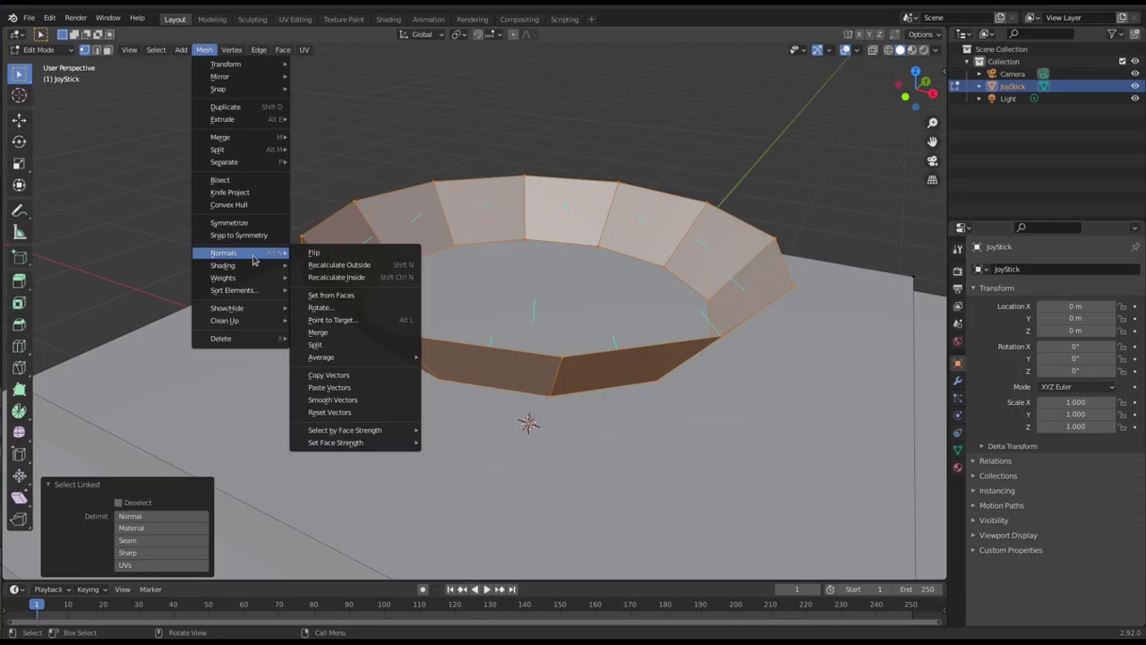
click(329, 255)
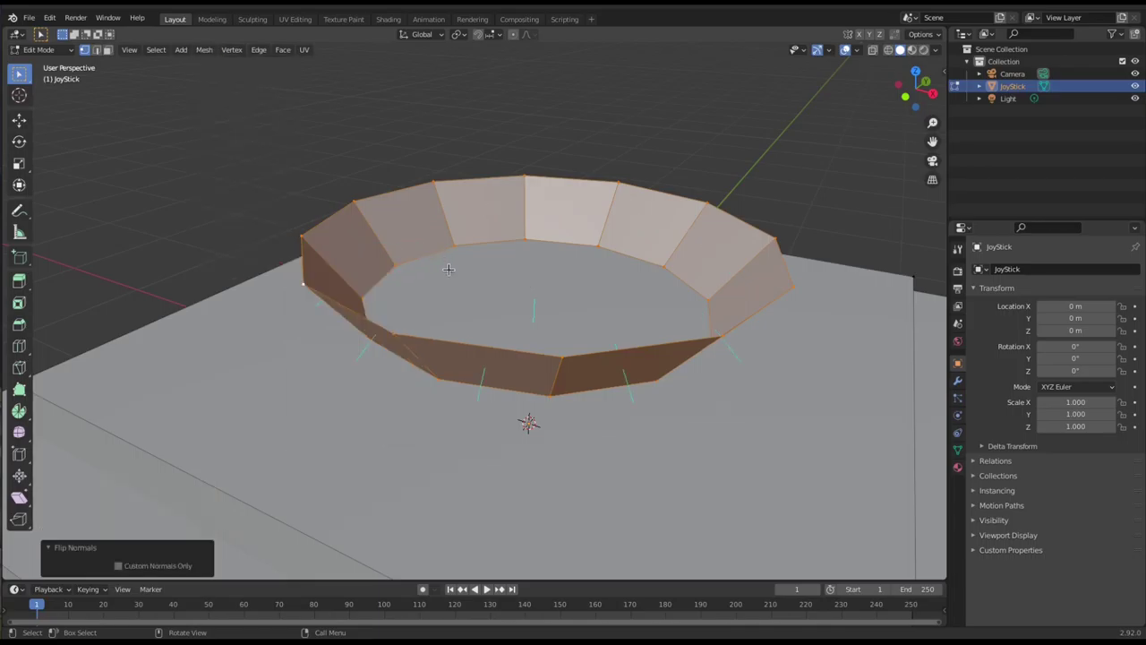
key(alt+n)
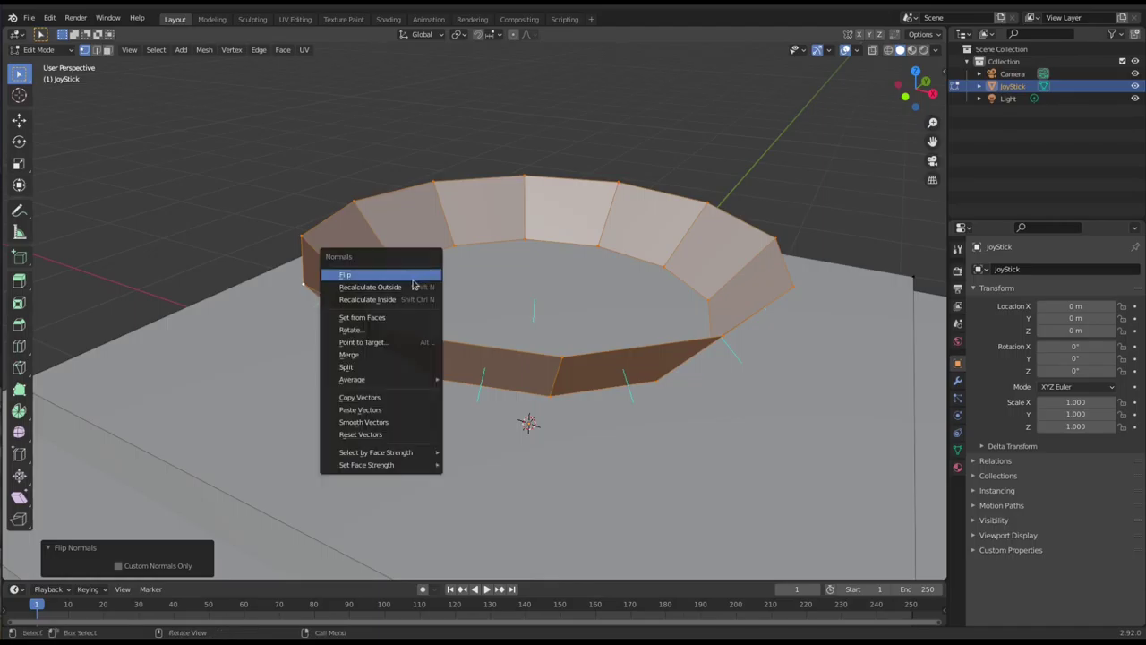
click(369, 274)
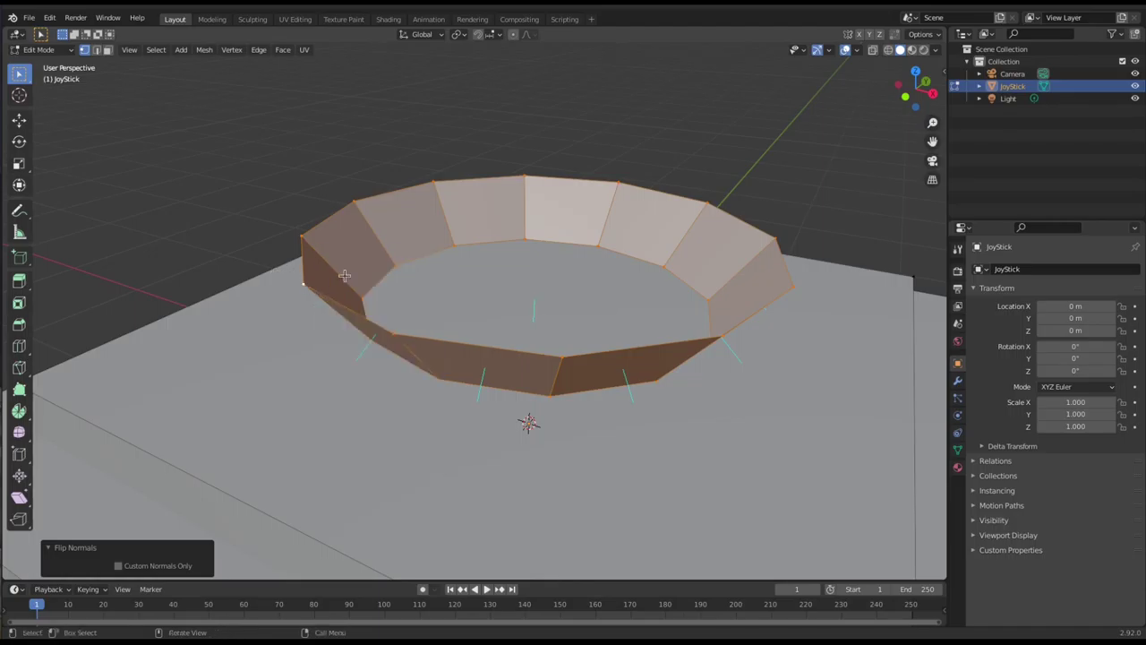
middle_drag(394, 299, 415, 272)
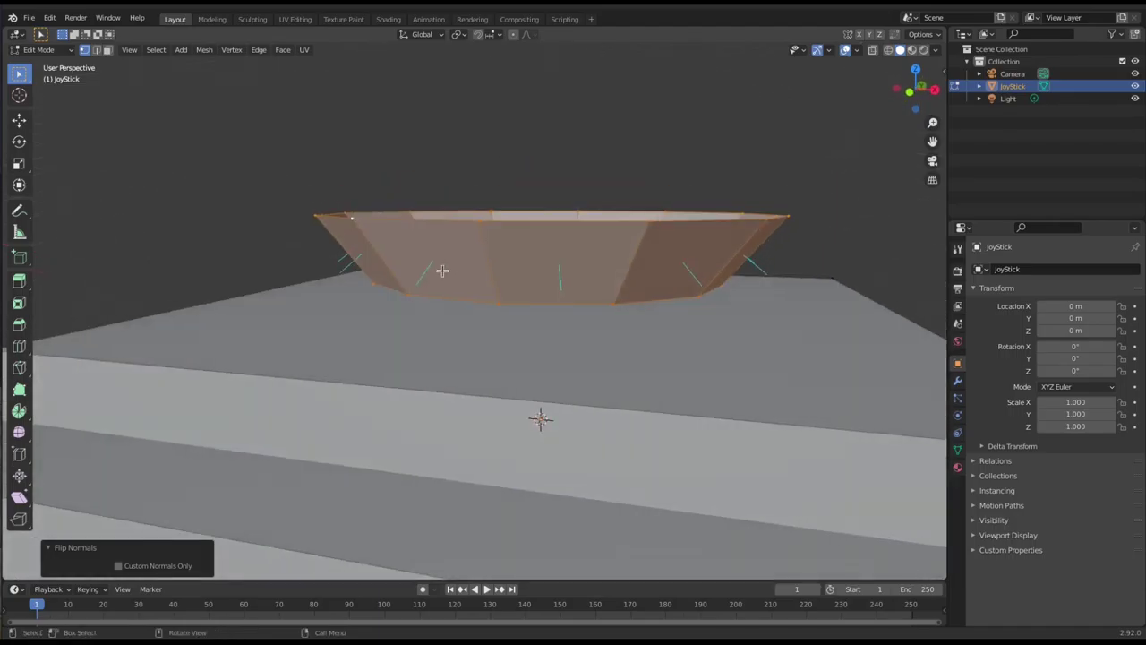
middle_drag(454, 265, 506, 269)
key(KP_1)
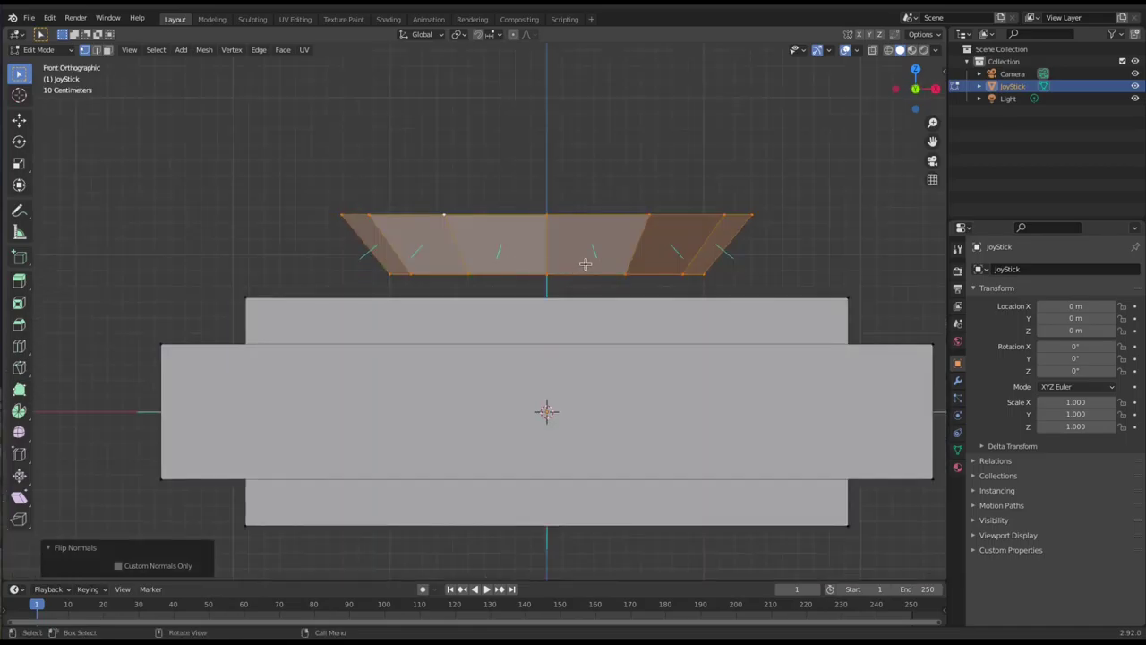
key(g)
key(z)
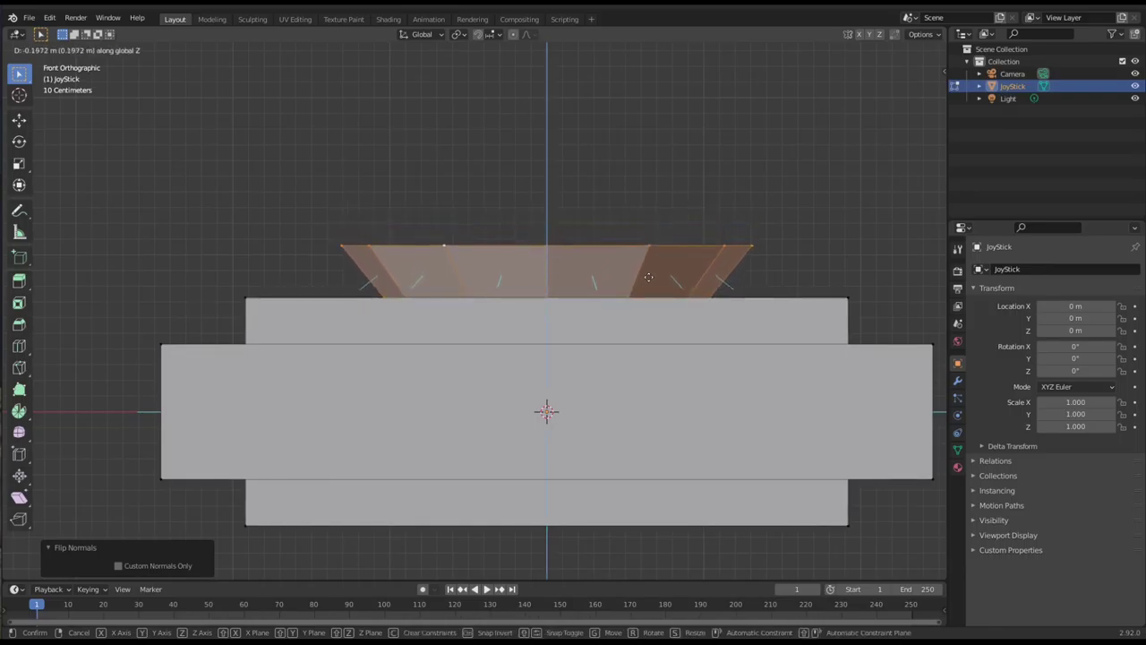
Lower the ring onto the box top, shrink it to 0.599, and nudge it 0.051 m along Z.
click(648, 277)
middle_drag(780, 238, 774, 279)
key(s)
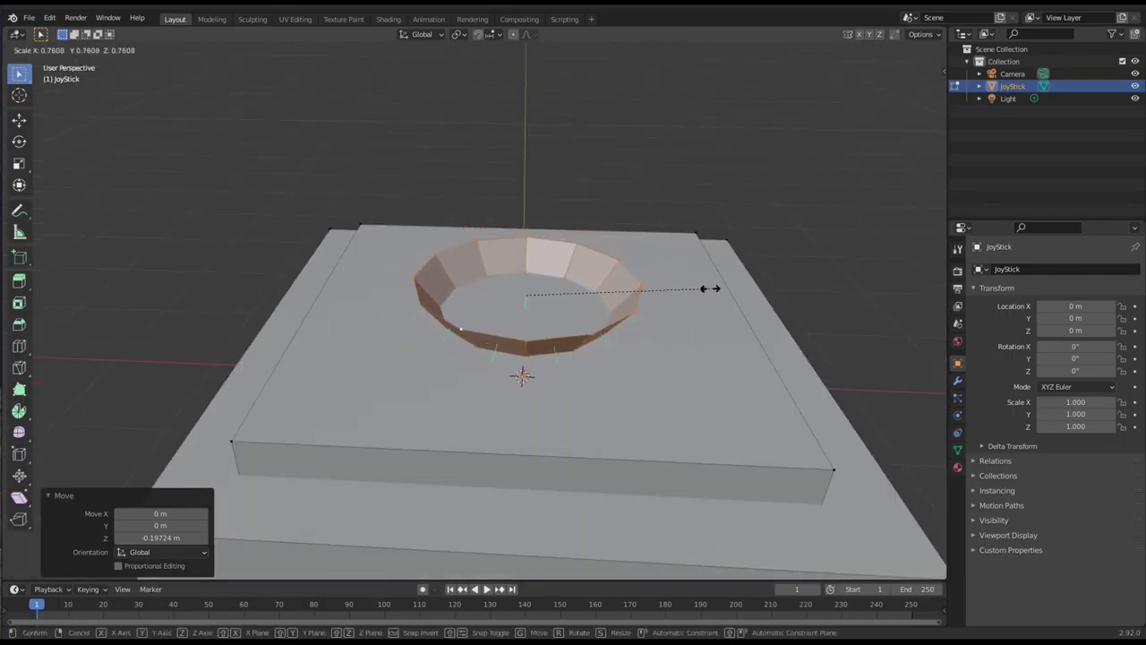
click(679, 290)
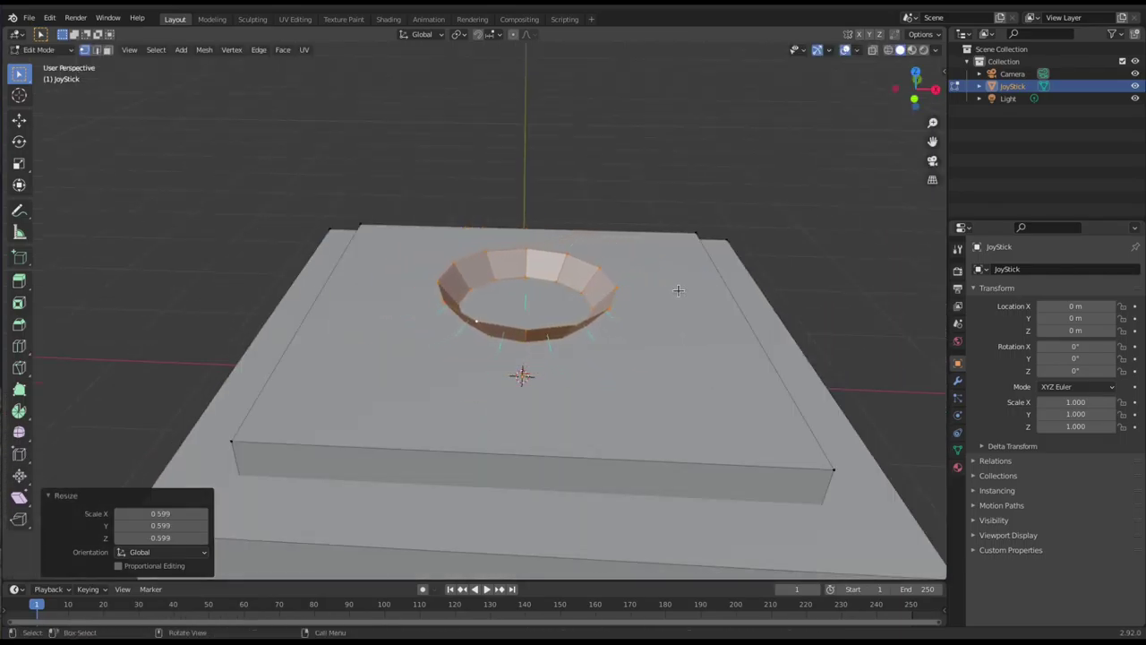
key(KP_1)
key(g)
key(z)
click(665, 298)
Select the collar's top rim edge loop and extrude it.
scroll(665, 298, up, 3)
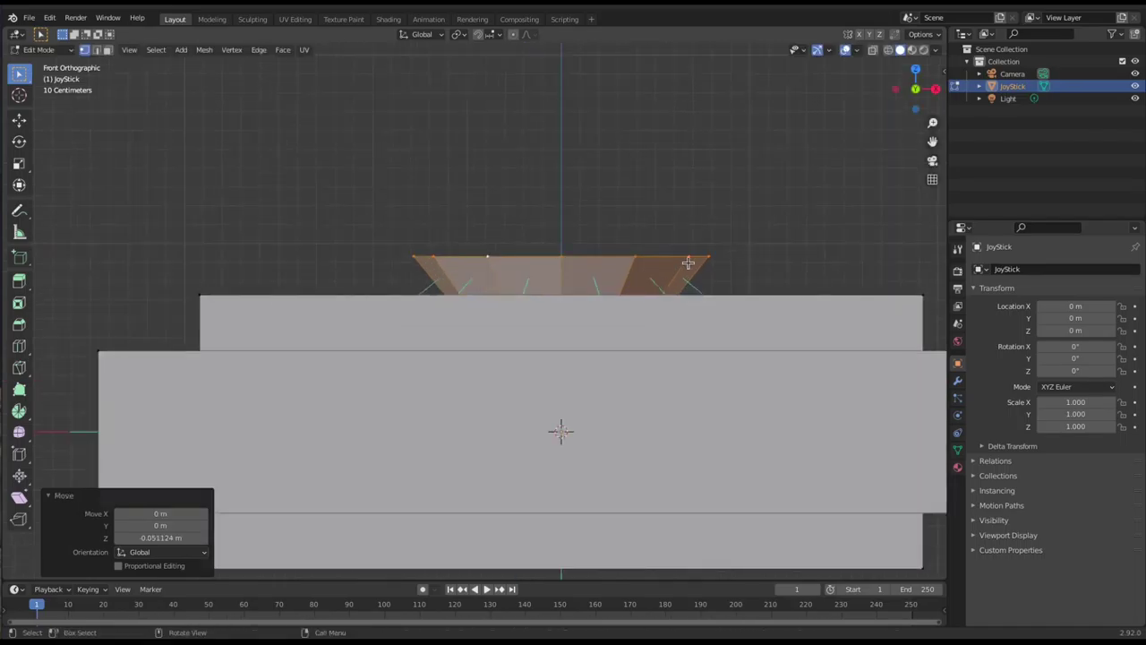
click(688, 261)
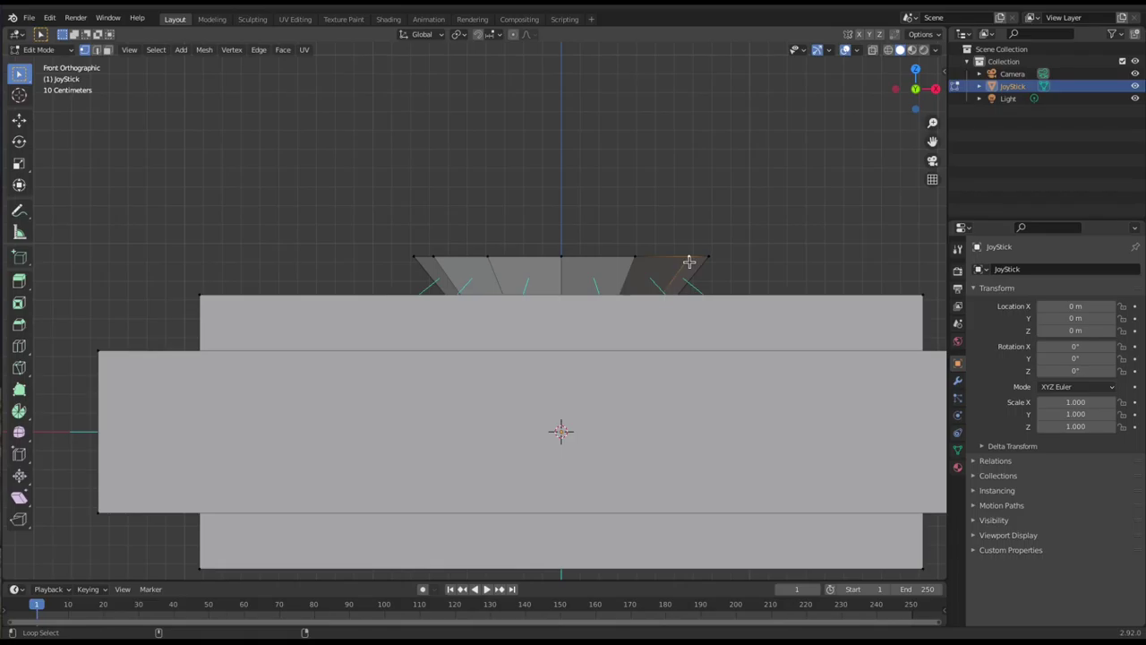
shift+click(635, 257)
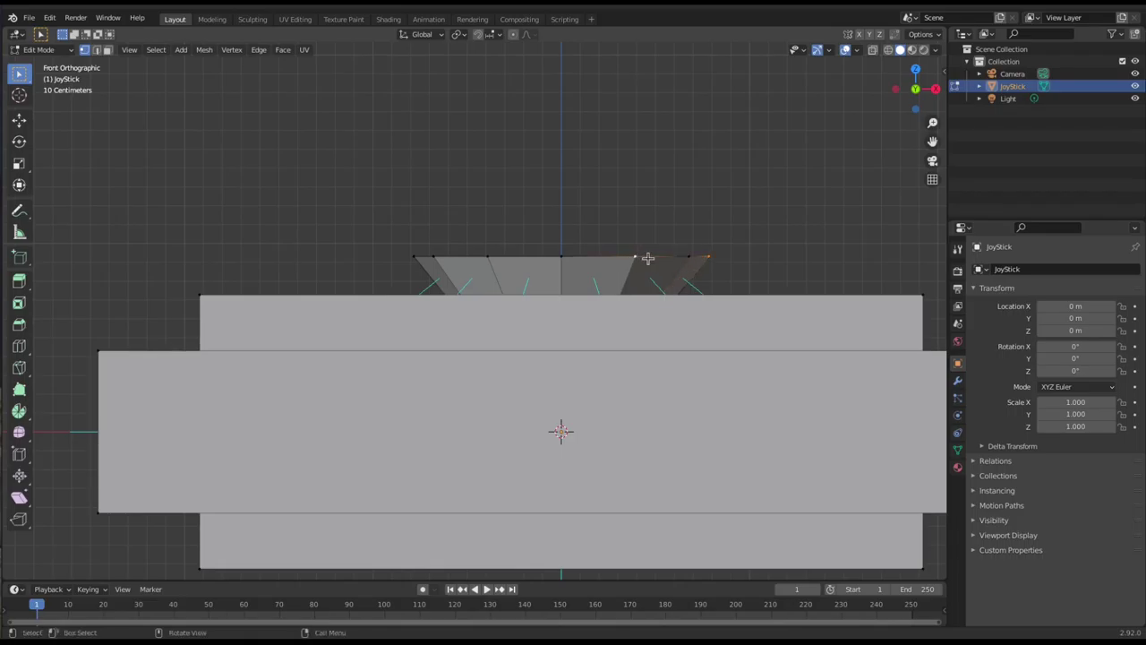
alt+click(683, 258)
middle_drag(686, 264, 683, 280)
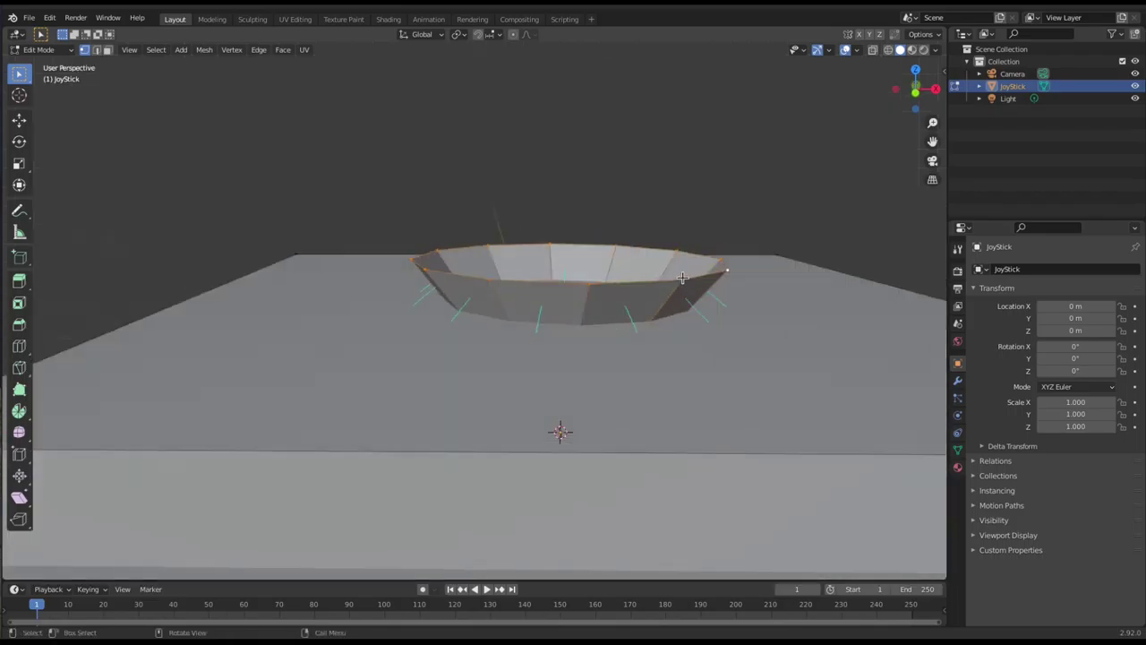
key(alt+a)
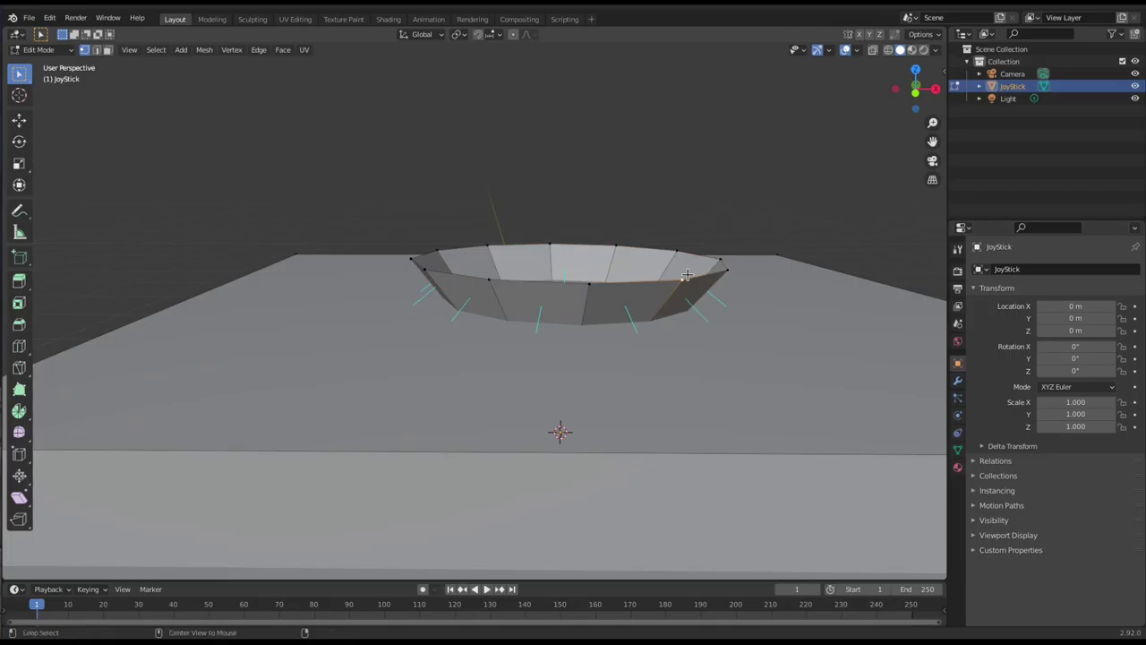
alt+click(724, 265)
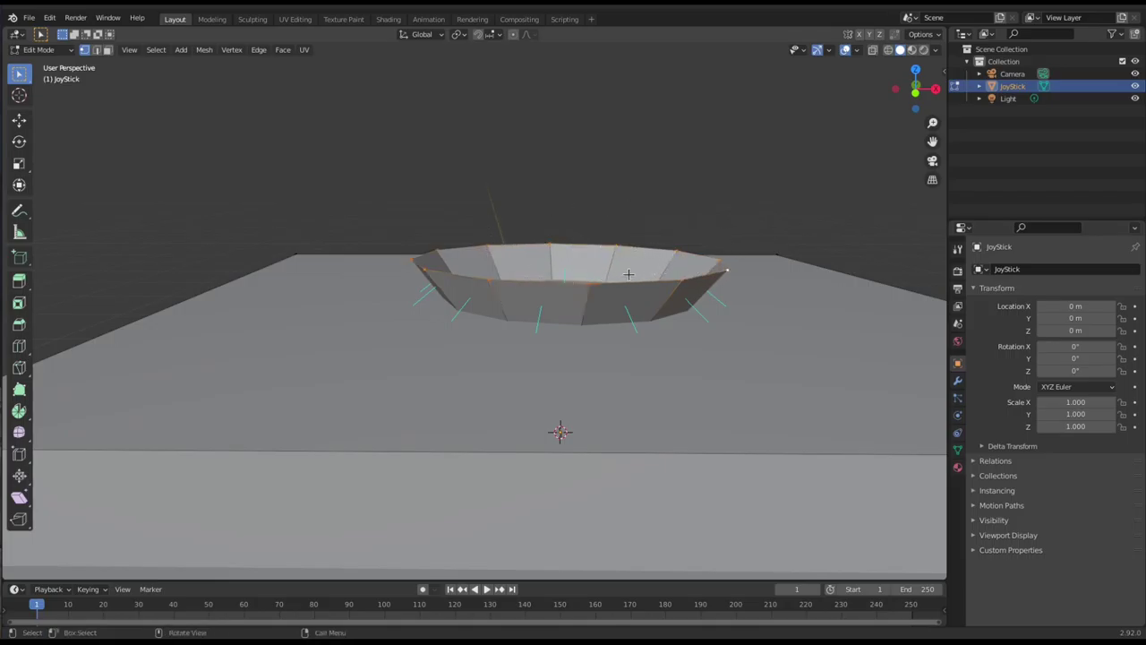
key(e)
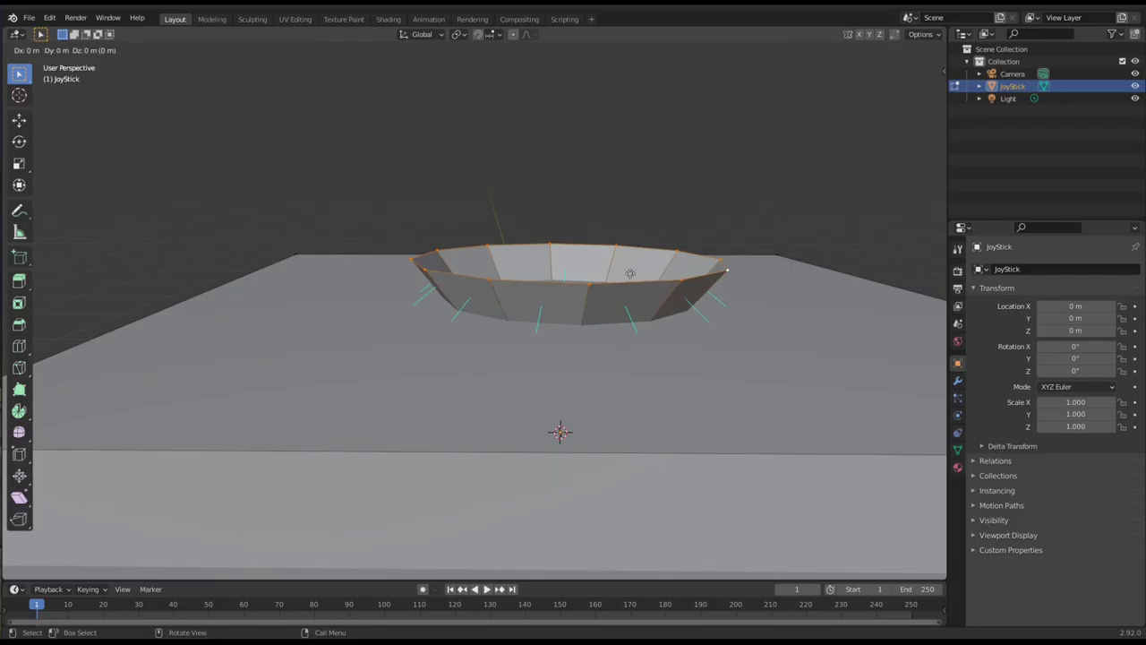
Extrude the top rim loop 0.299 m straight up into an upright band.
key(g)
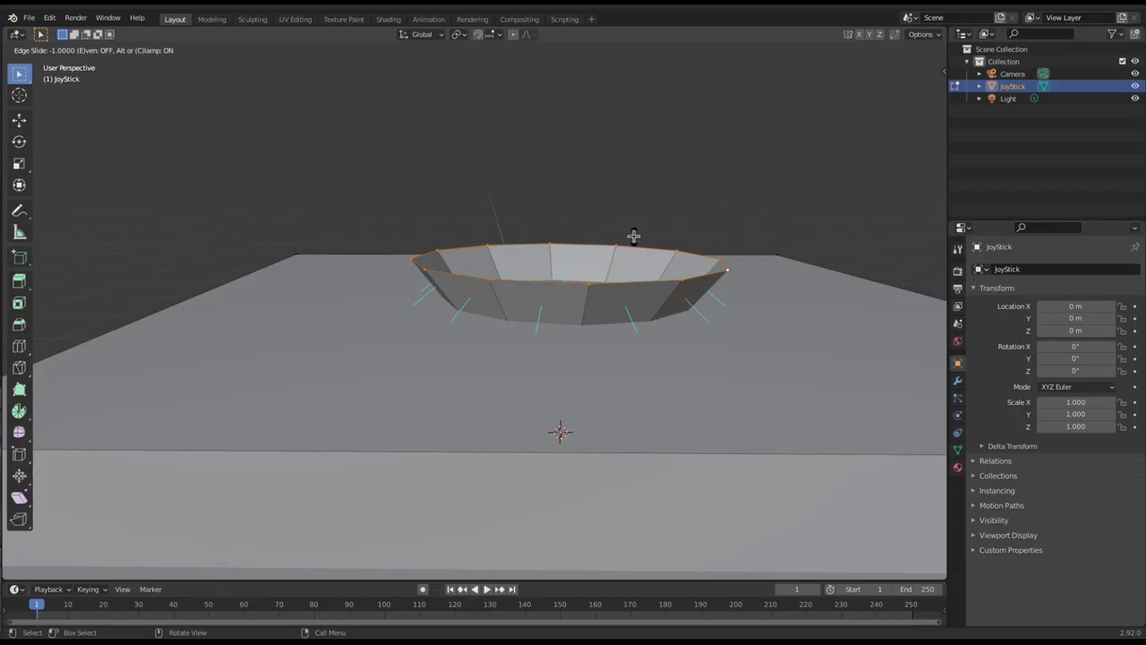
key(Escape)
key(g)
key(z)
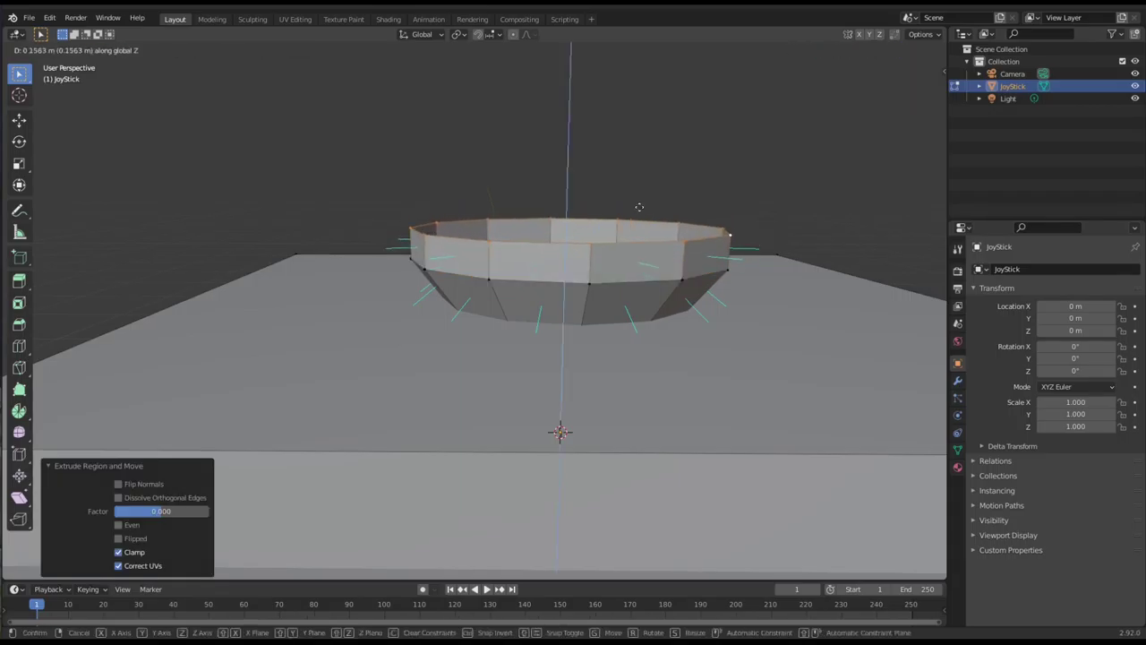
click(639, 213)
middle_drag(642, 271, 667, 285)
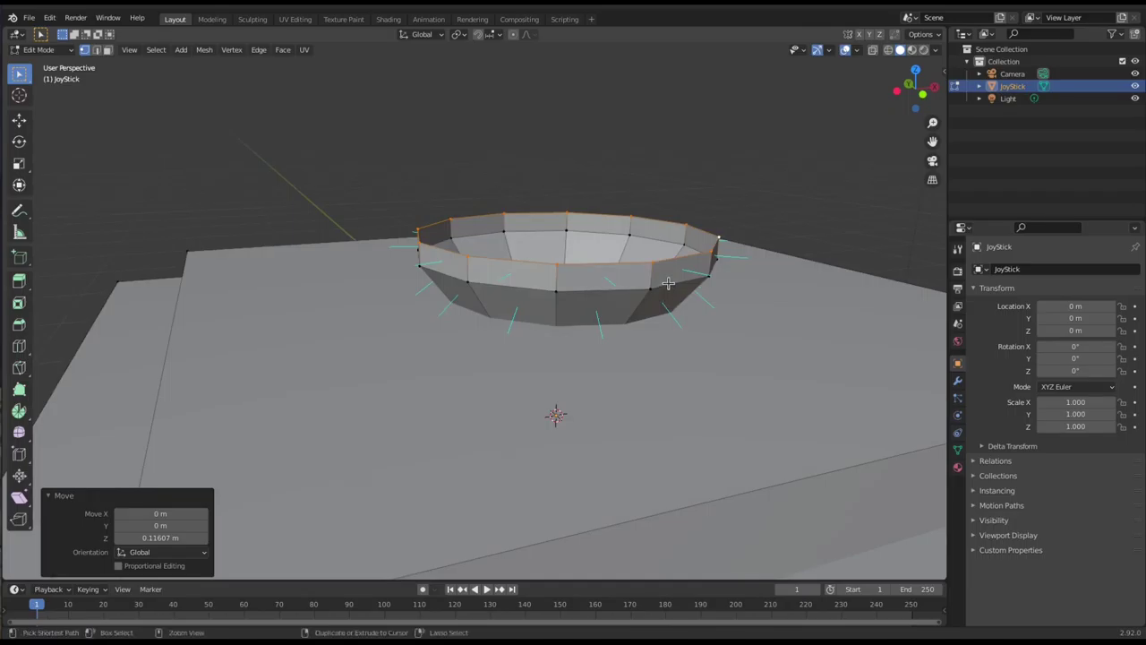
key(ctrl+z)
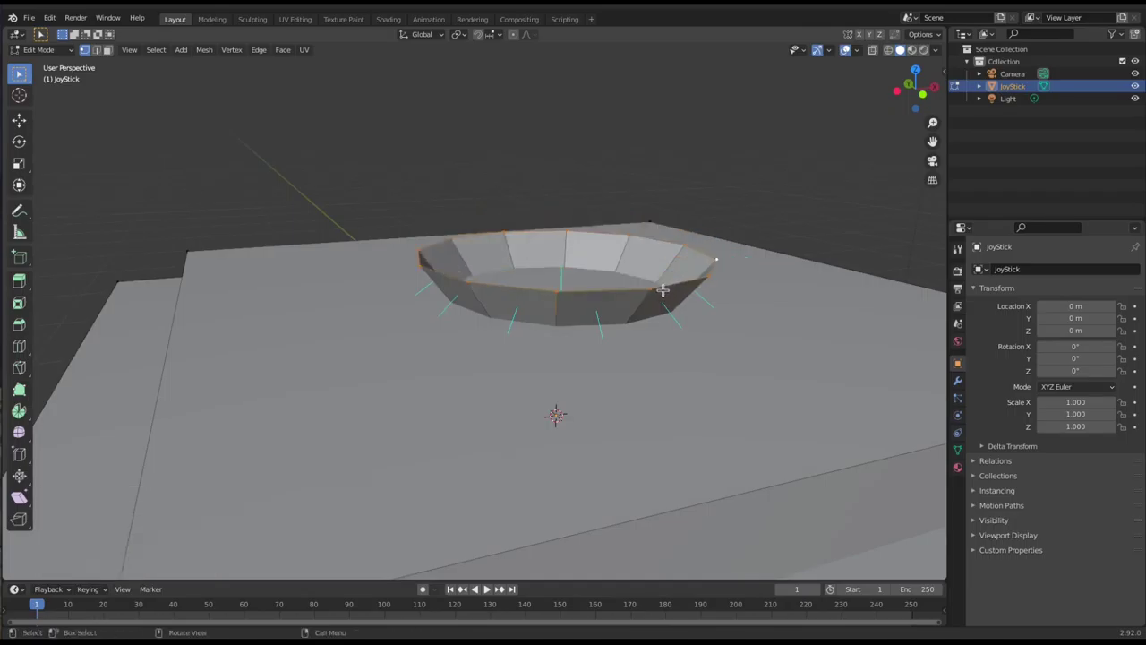
key(e)
key(z)
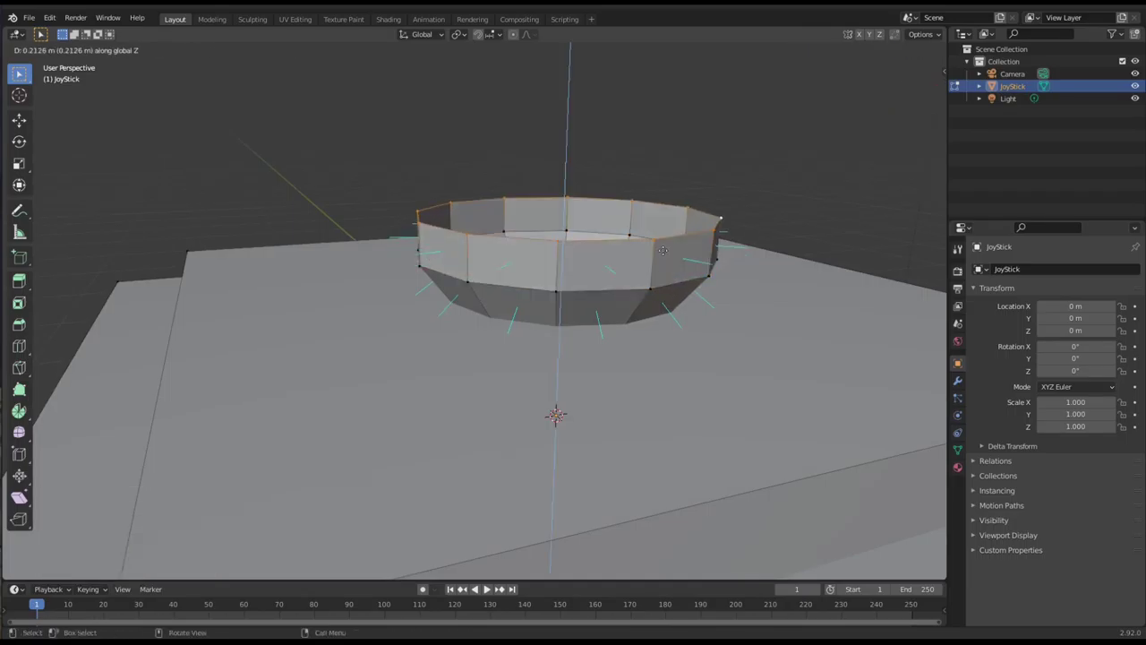
click(658, 235)
middle_drag(658, 235, 548, 268)
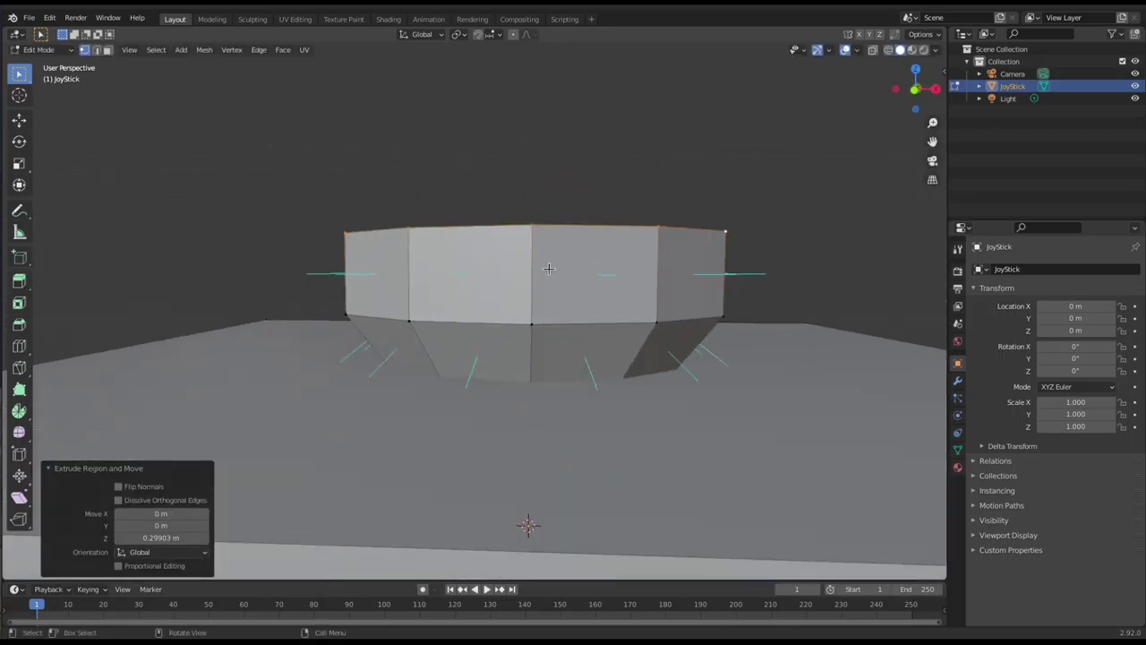
scroll(548, 268, up, 2)
key(KP_1)
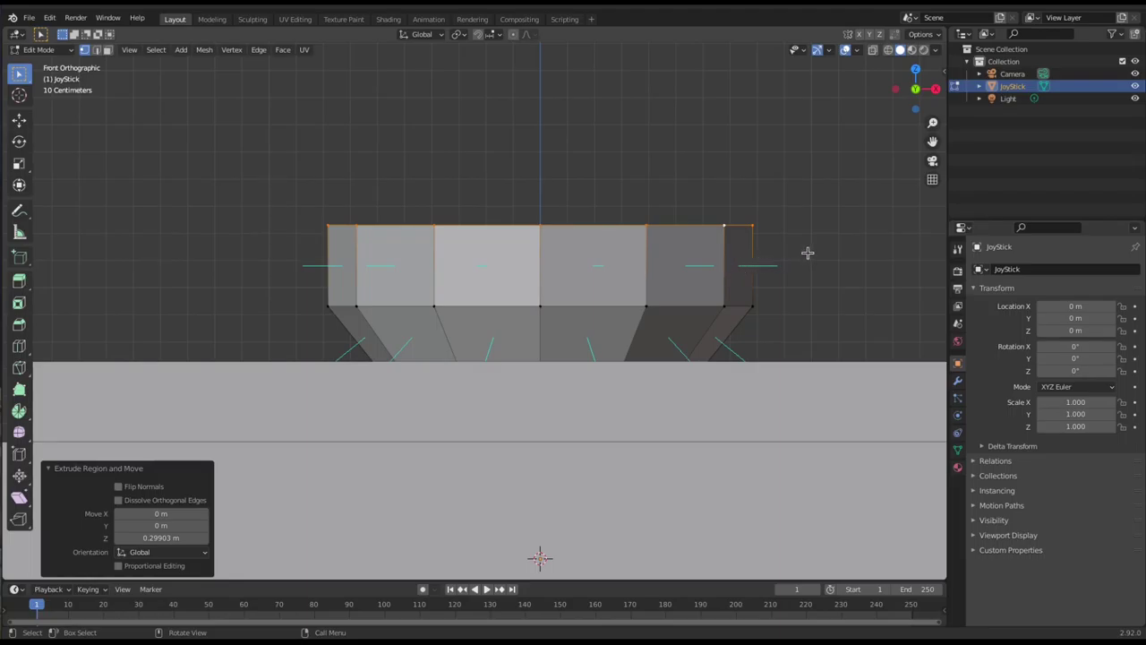
Taper the top loop inward and down, scale it to 1.45, then extrude a flange out to 1.665.
key(s)
click(680, 248)
key(g)
key(z)
click(674, 292)
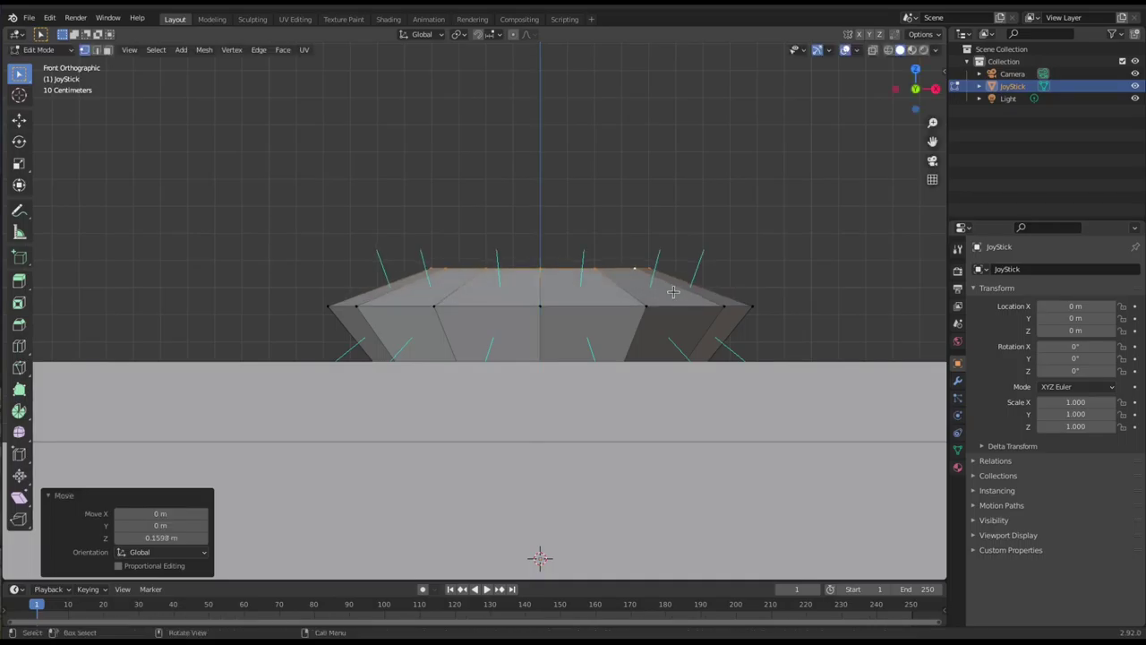
key(s)
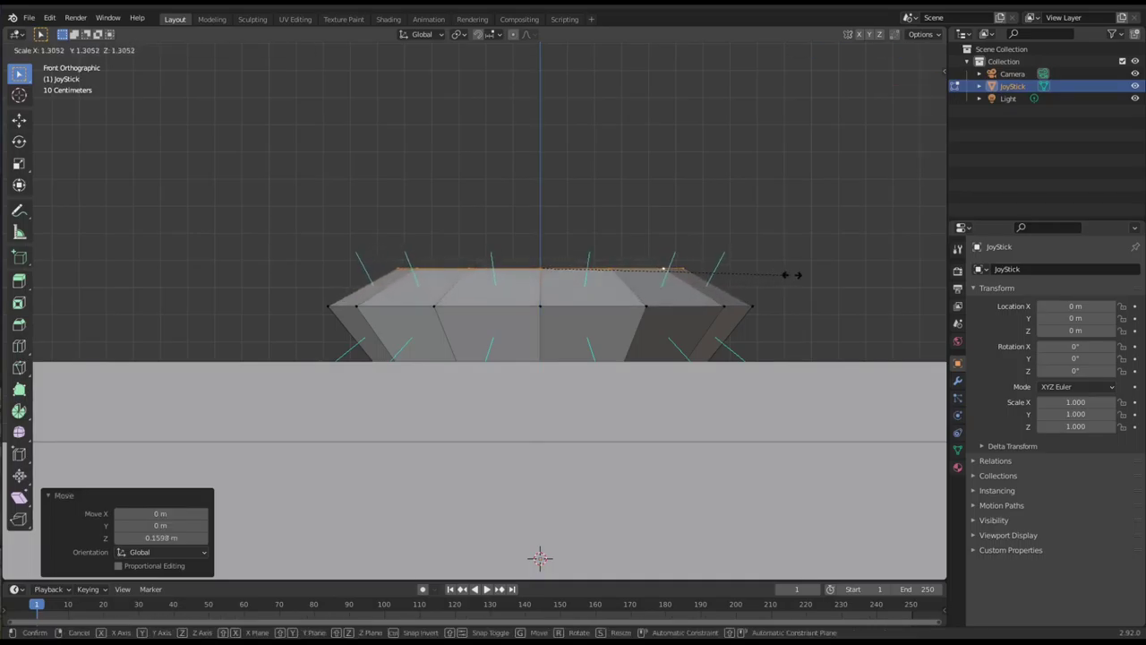
click(812, 275)
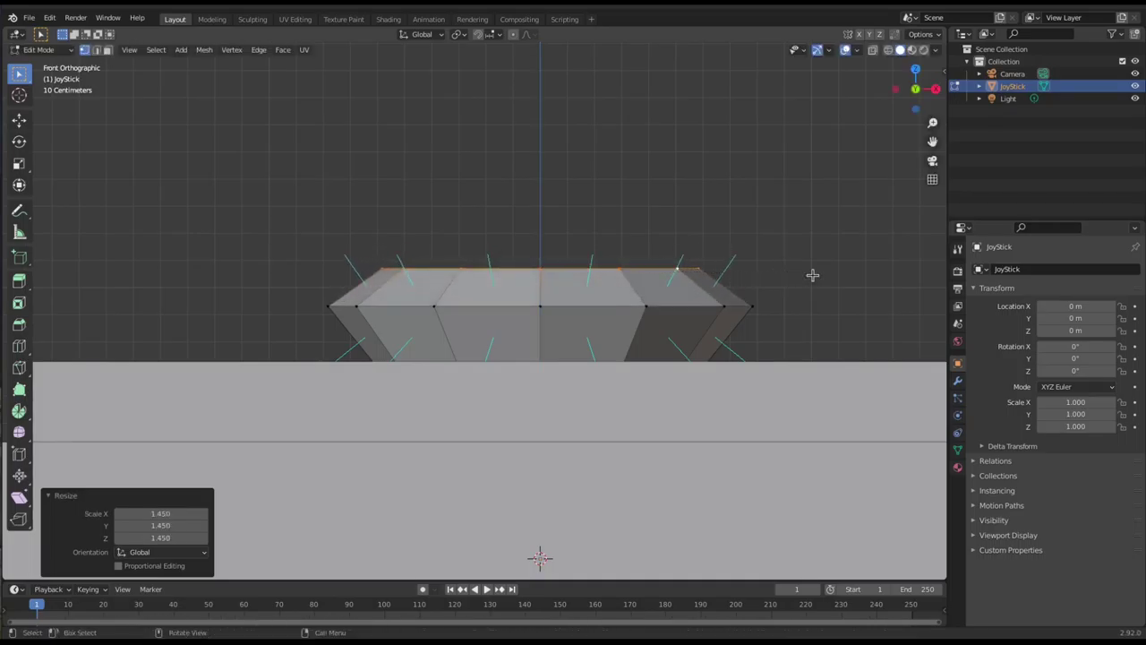
key(s)
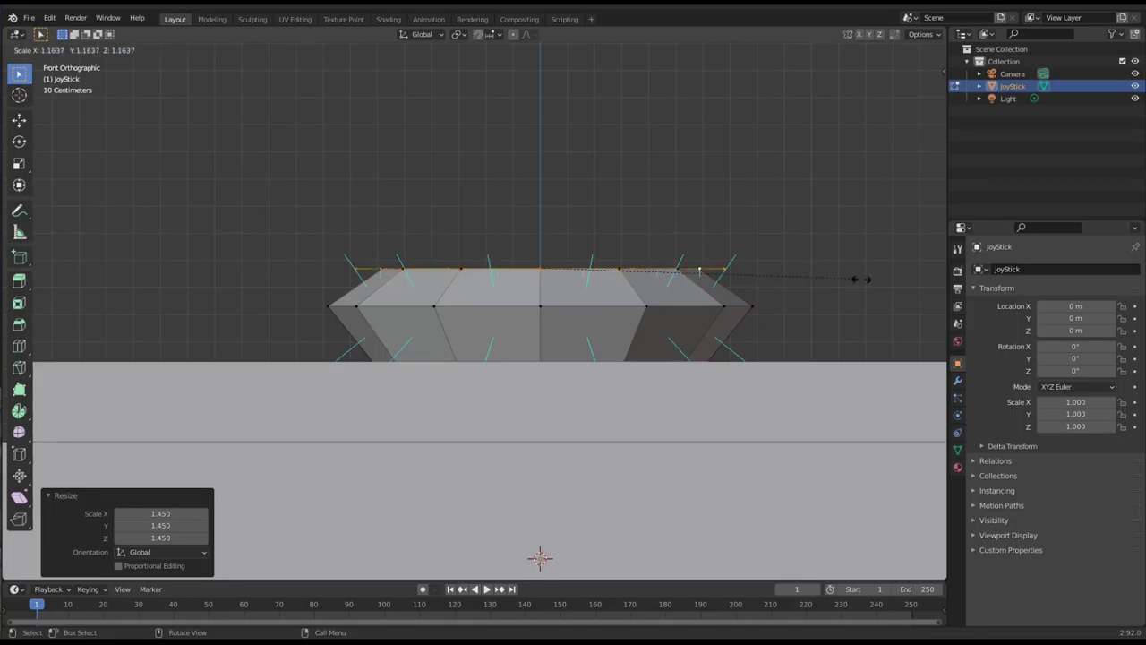
click(56, 269)
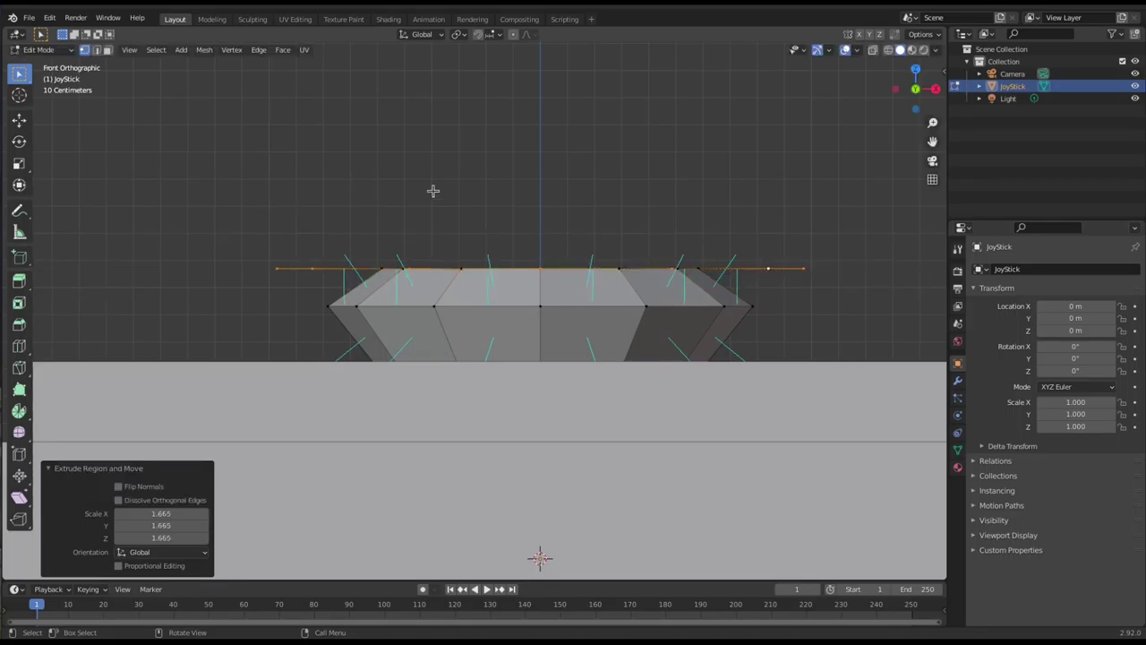
Hide the face normal overlay, then raise the outer flange loop along Z and scale it to 0.809.
click(858, 51)
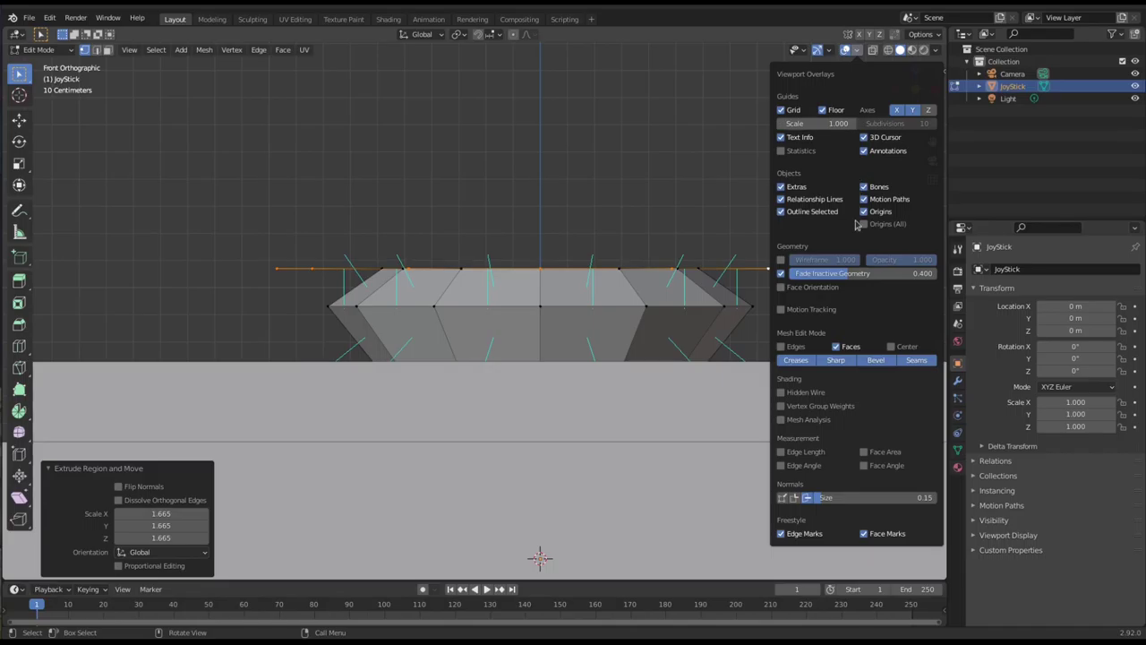
click(808, 499)
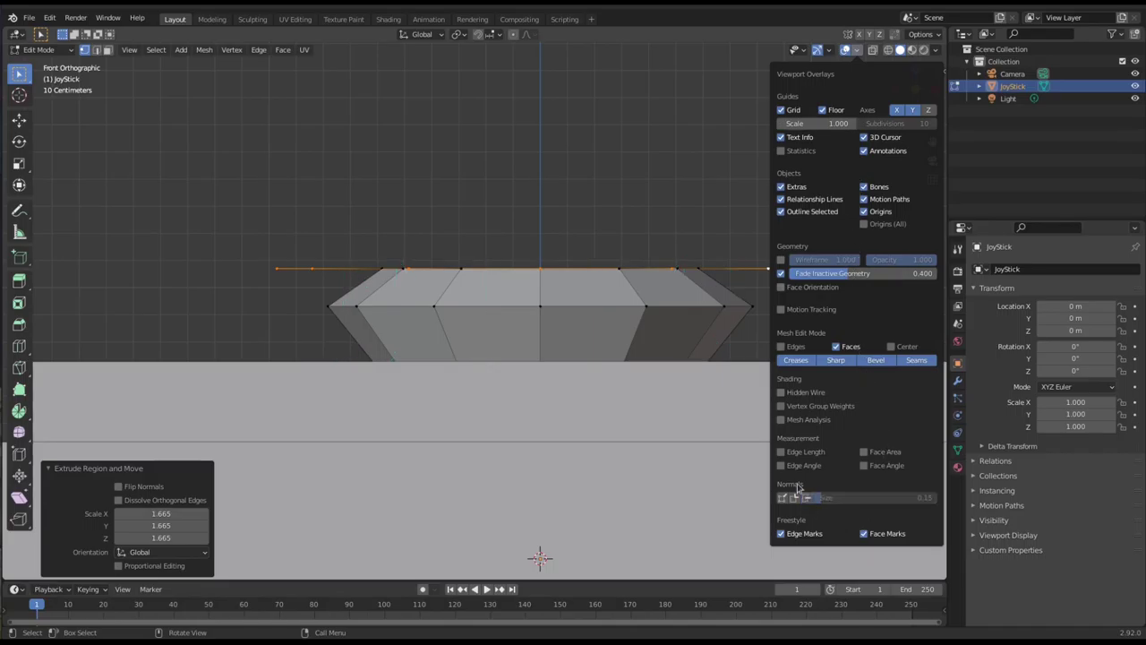
key(g)
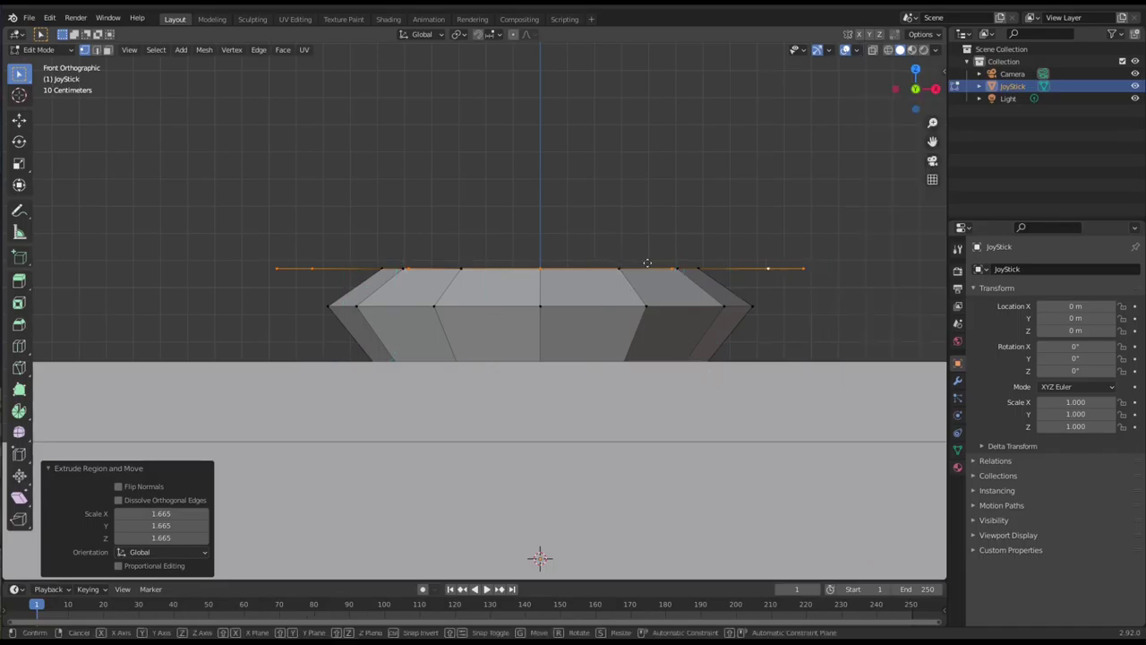
key(z)
click(653, 206)
key(s)
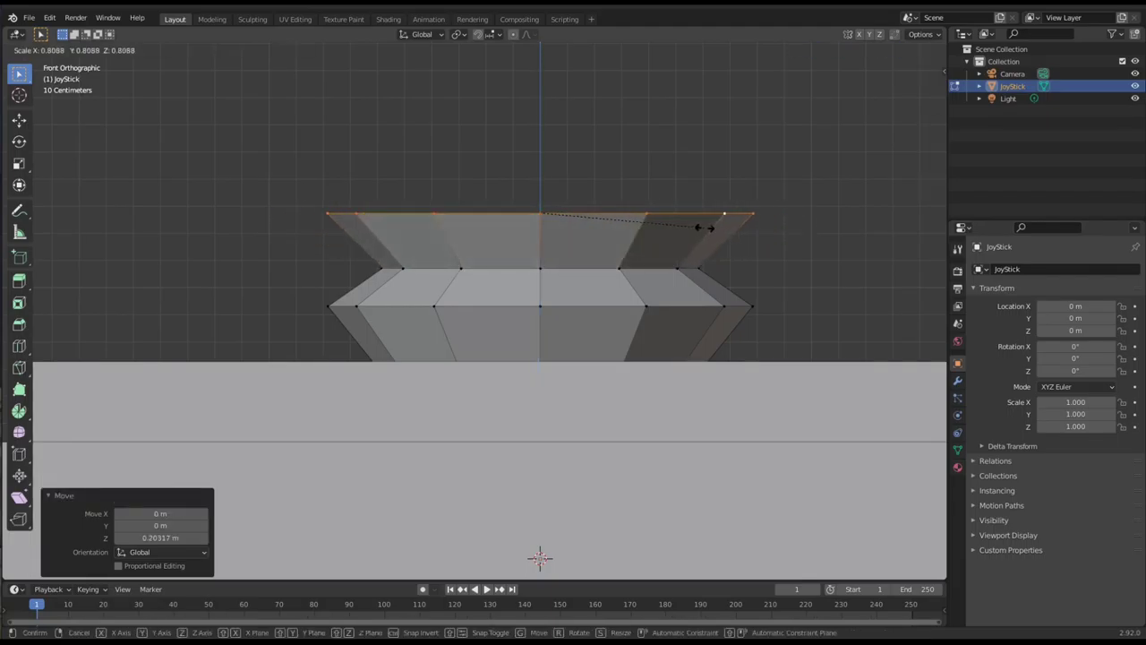
click(706, 226)
Lower the top loop along Z and deselect it.
key(g)
key(z)
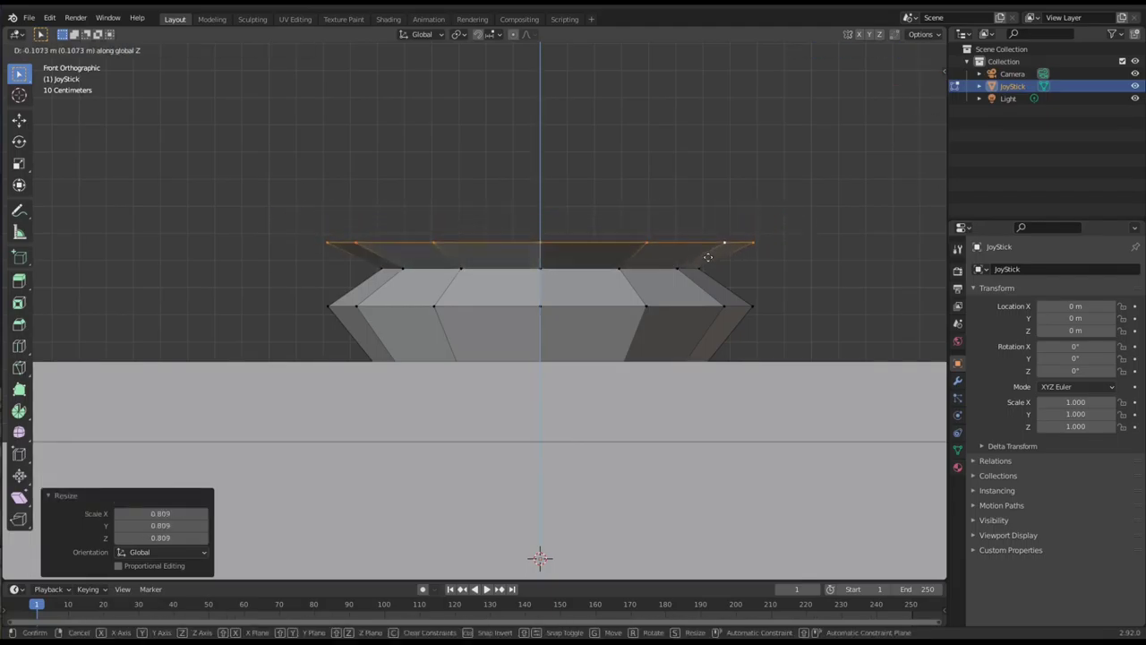
click(708, 246)
click(726, 316)
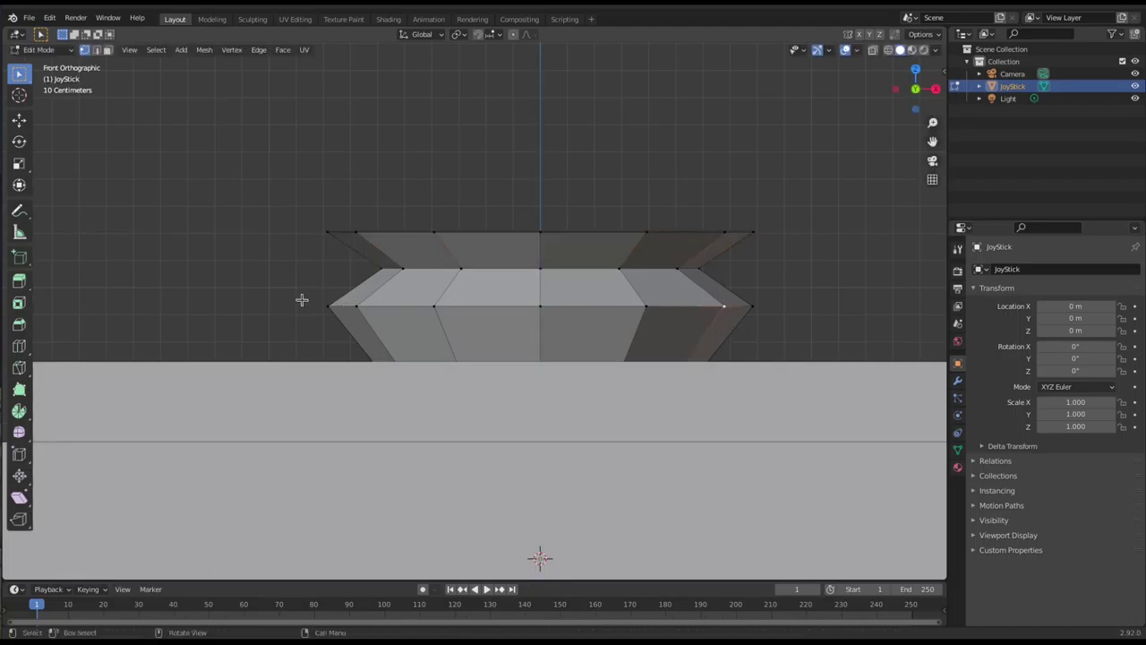
With X-ray on, box-select the collar's upper part and lower it about 0.0936 m along Z.
click(873, 51)
key(b)
drag(315, 190, 819, 334)
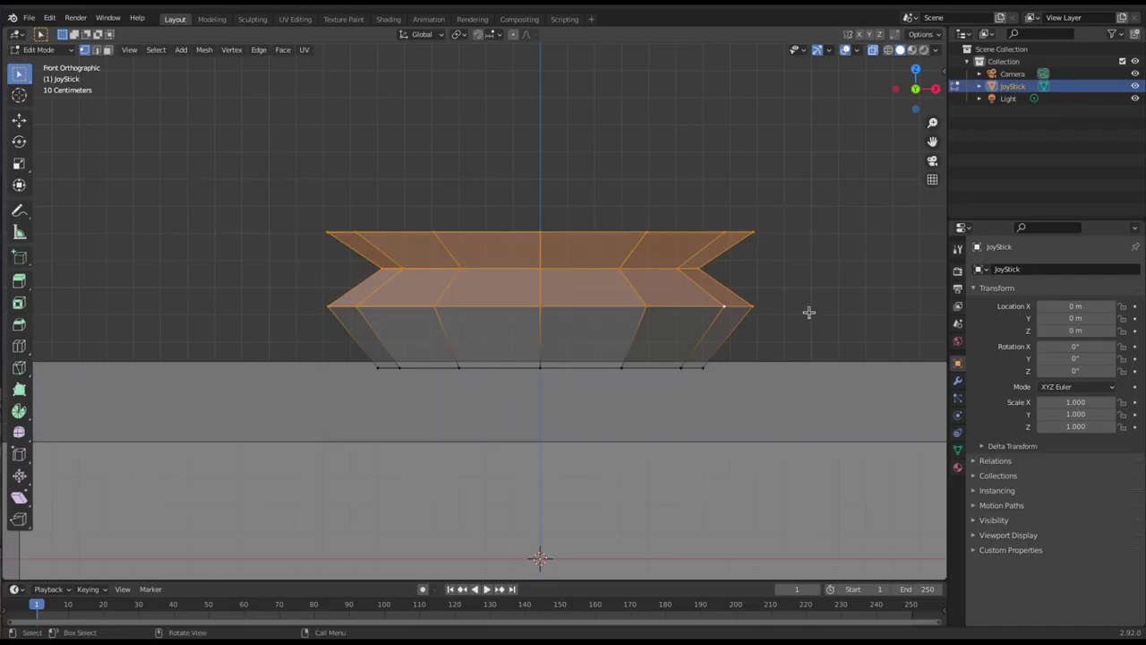
key(g)
key(z)
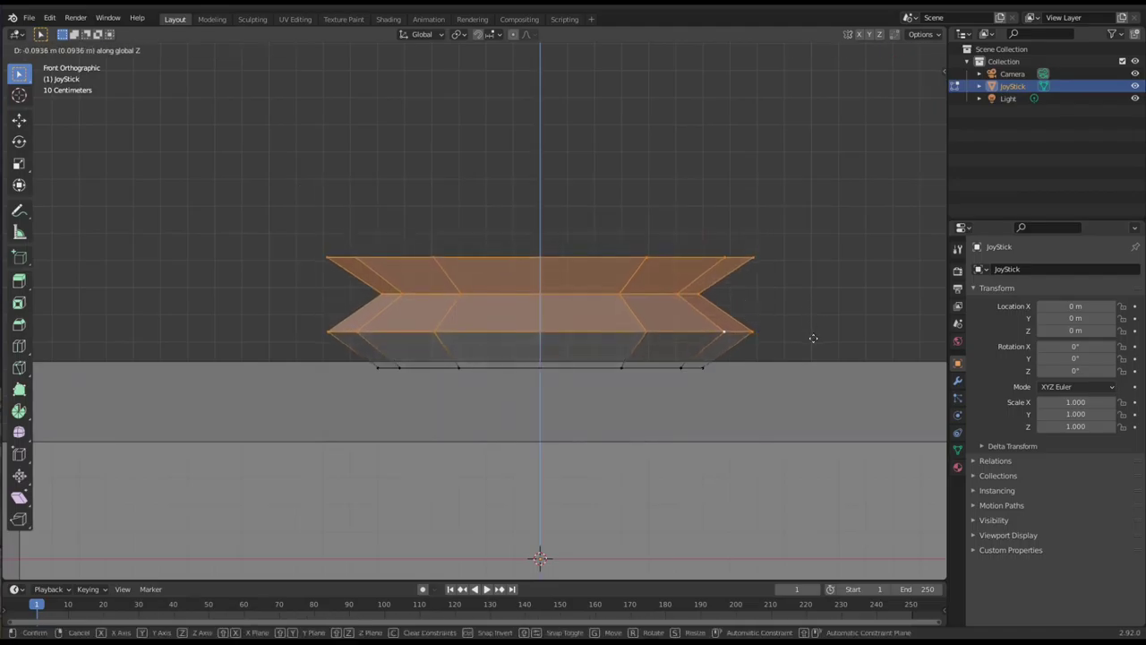
click(811, 335)
click(753, 257)
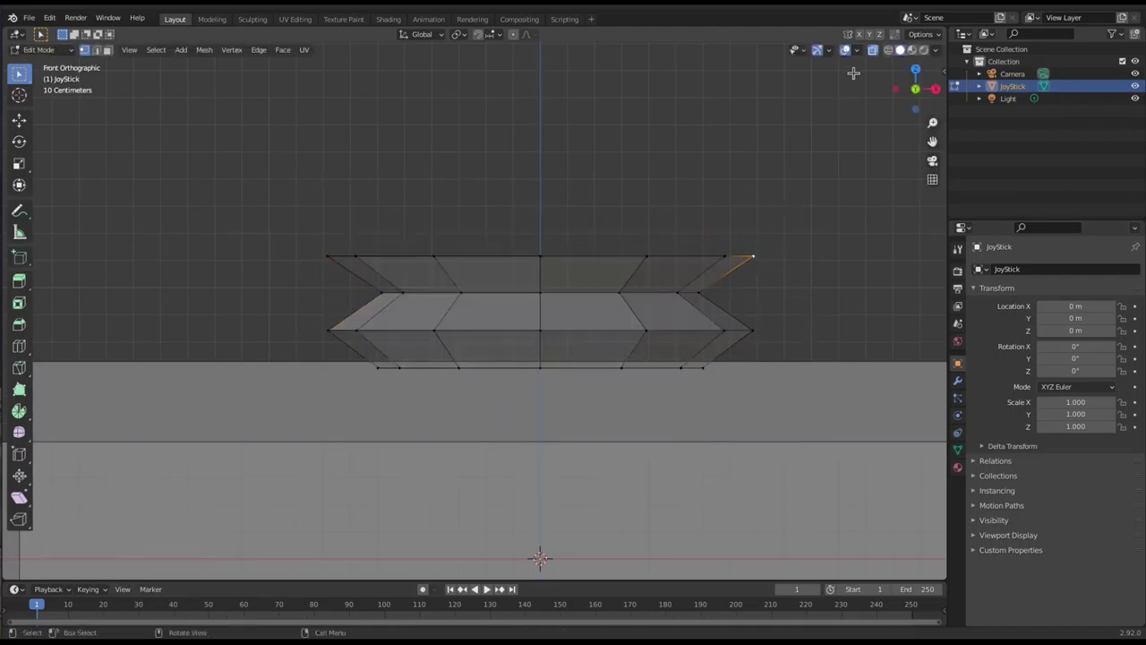
click(873, 50)
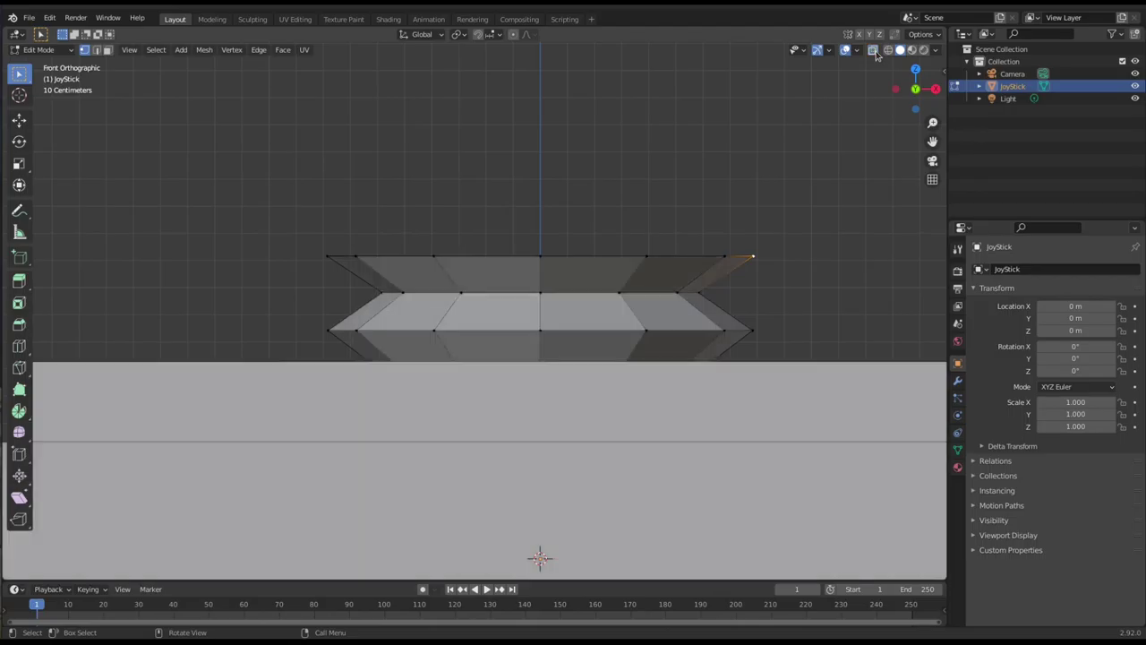
alt+click(750, 250)
Extrude the top outer loop inward into a rim, then extrude the inner loop straight up.
middle_drag(750, 248, 759, 277)
key(e)
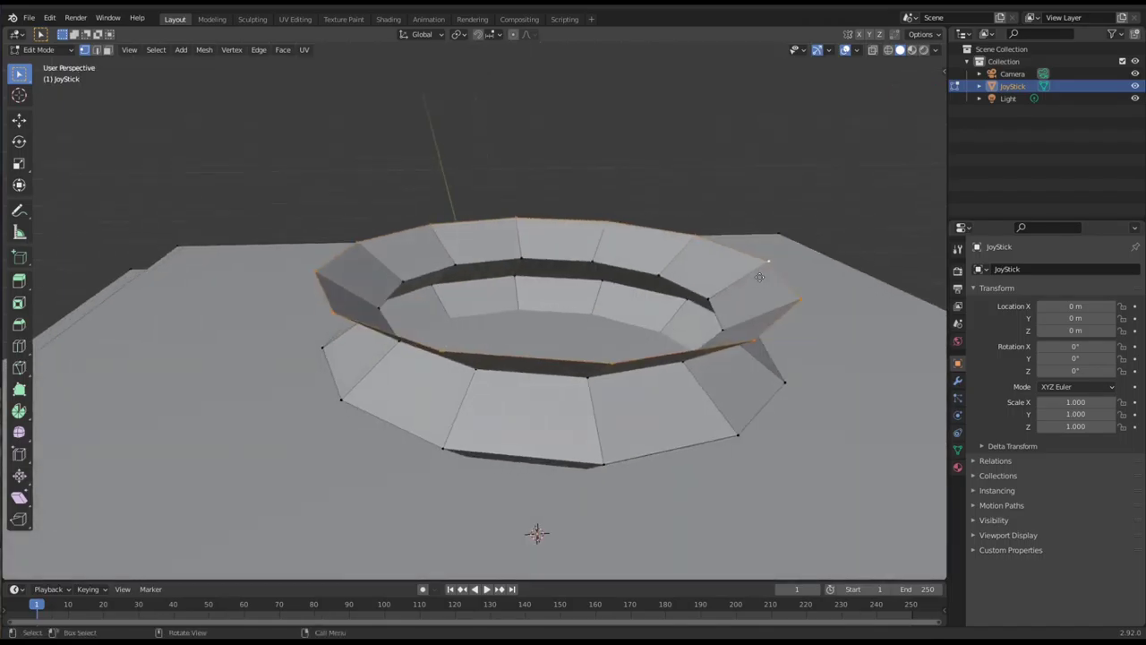
key(s)
click(675, 281)
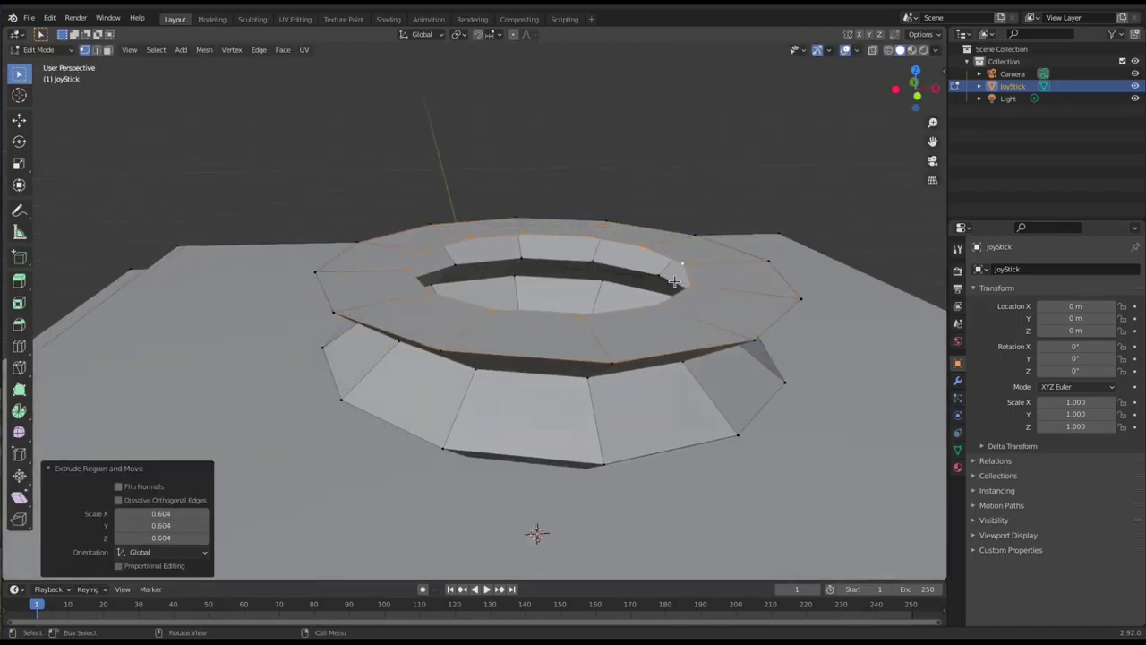
key(e)
key(z)
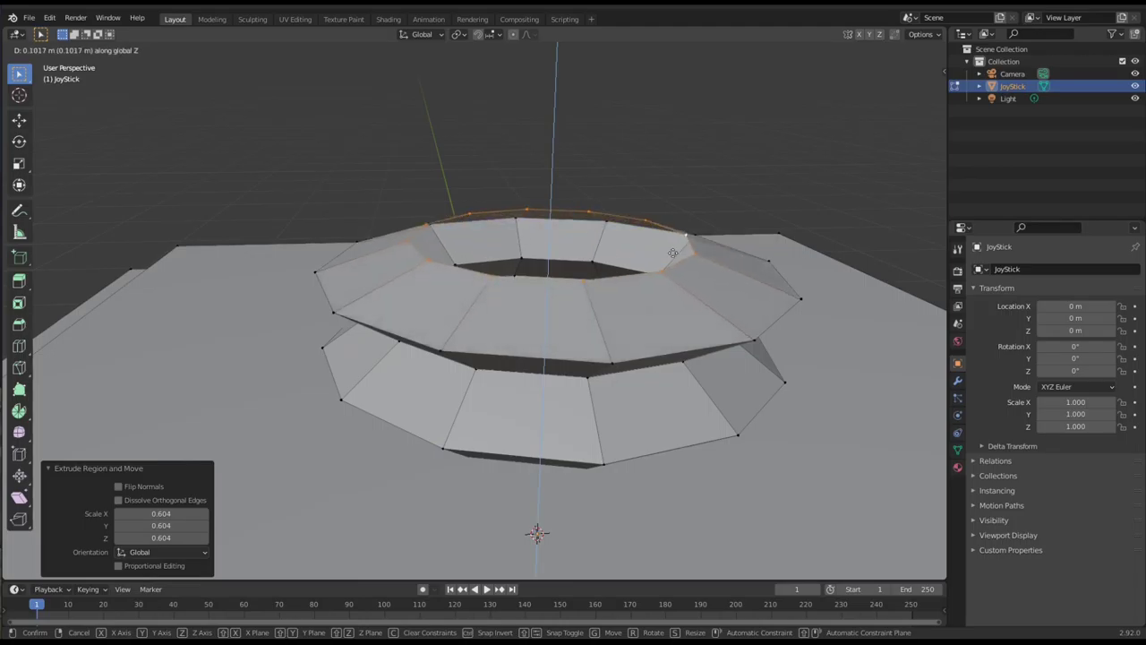
click(674, 253)
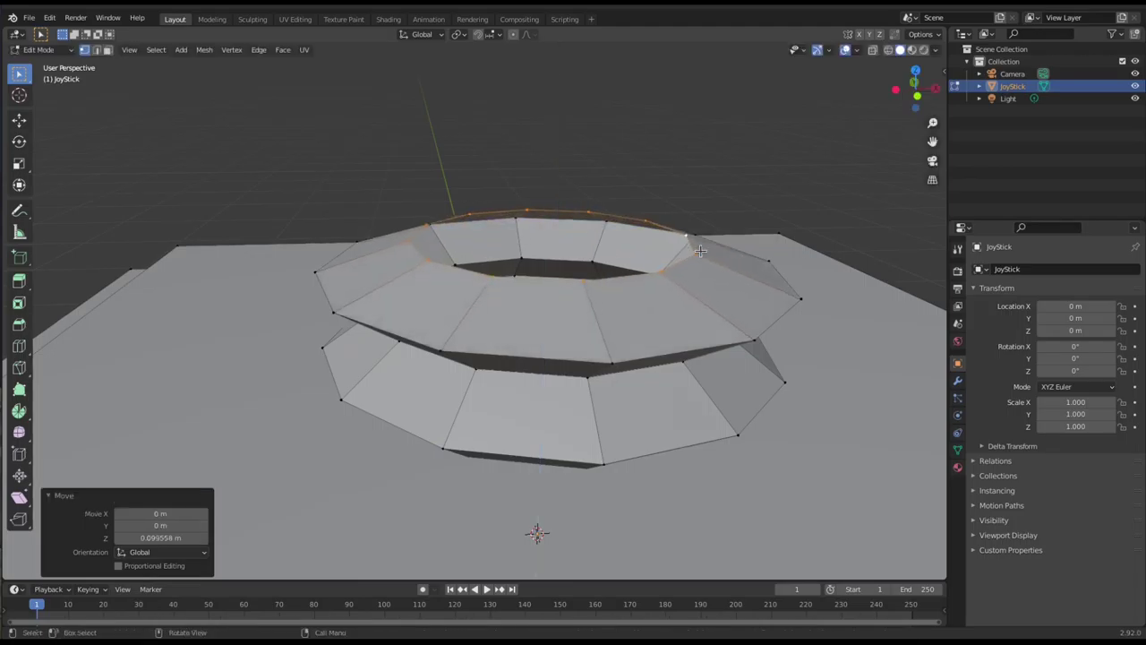
Shrink the inner loop, extrude it down into a recess scaled to 0.888, and fill it with a face.
key(s)
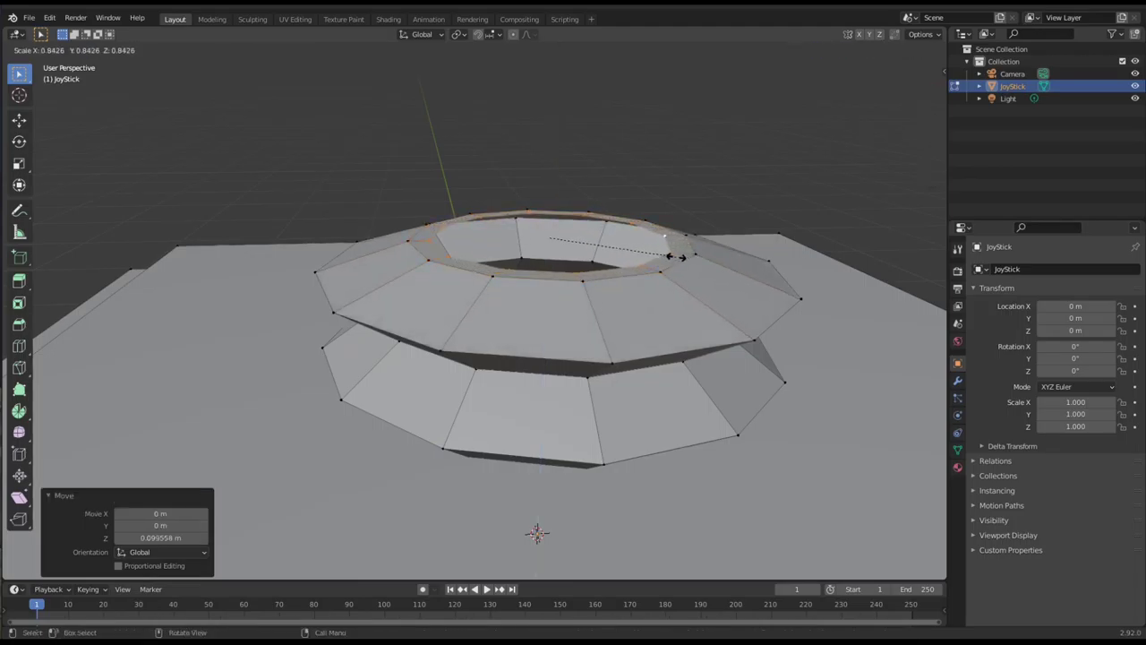
click(670, 255)
key(e)
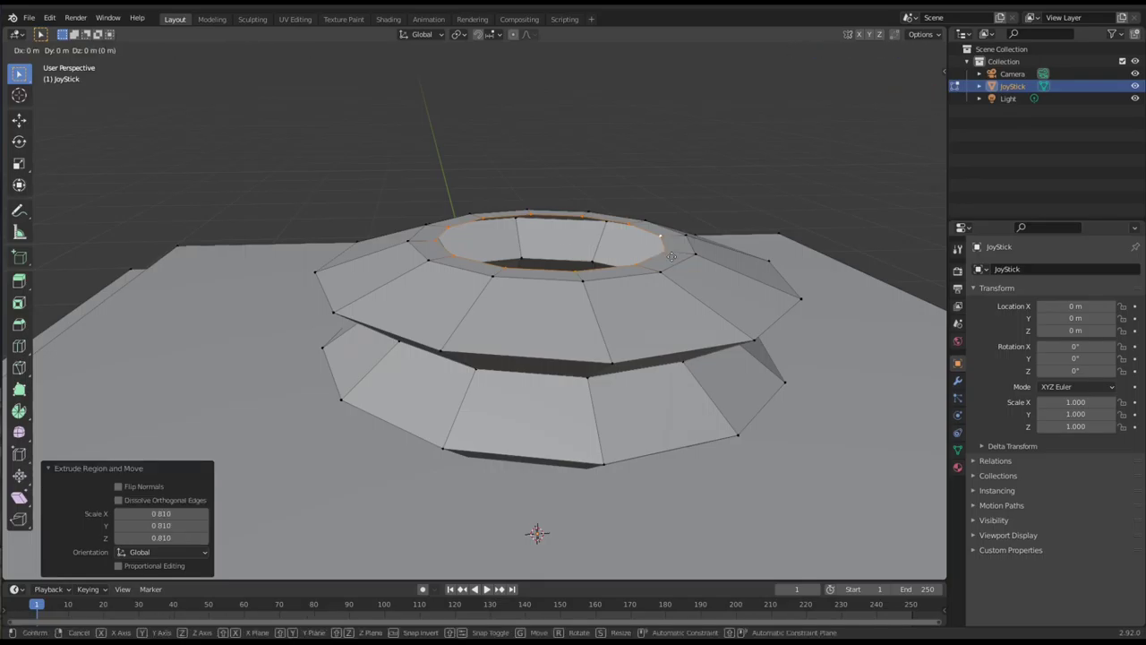
click(670, 272)
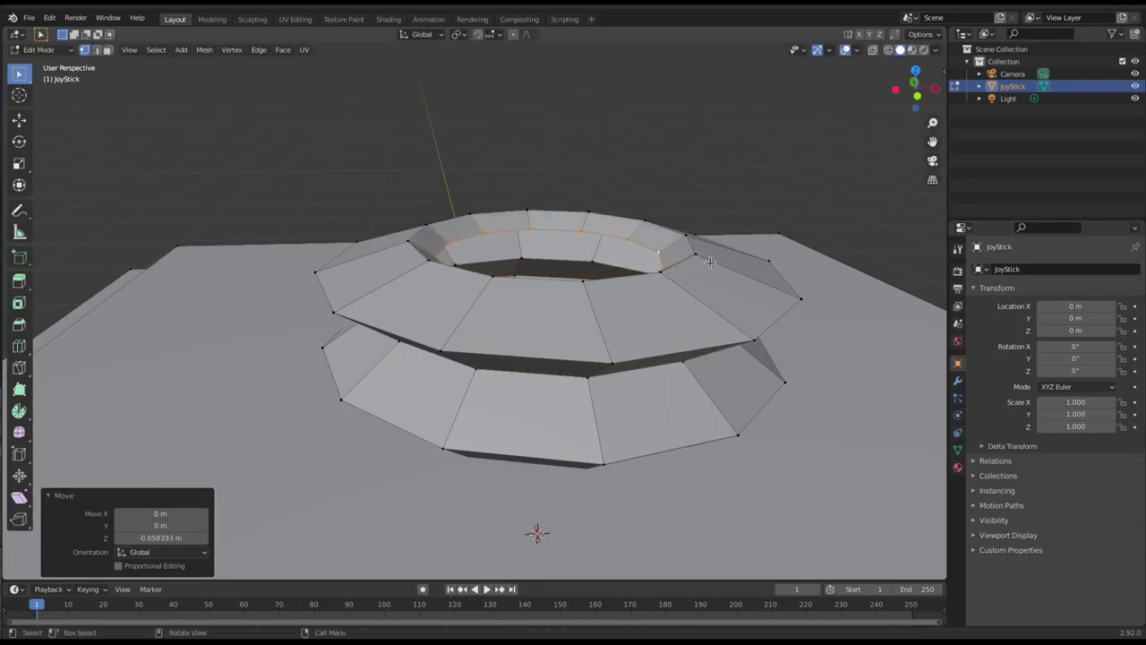
key(s)
click(725, 255)
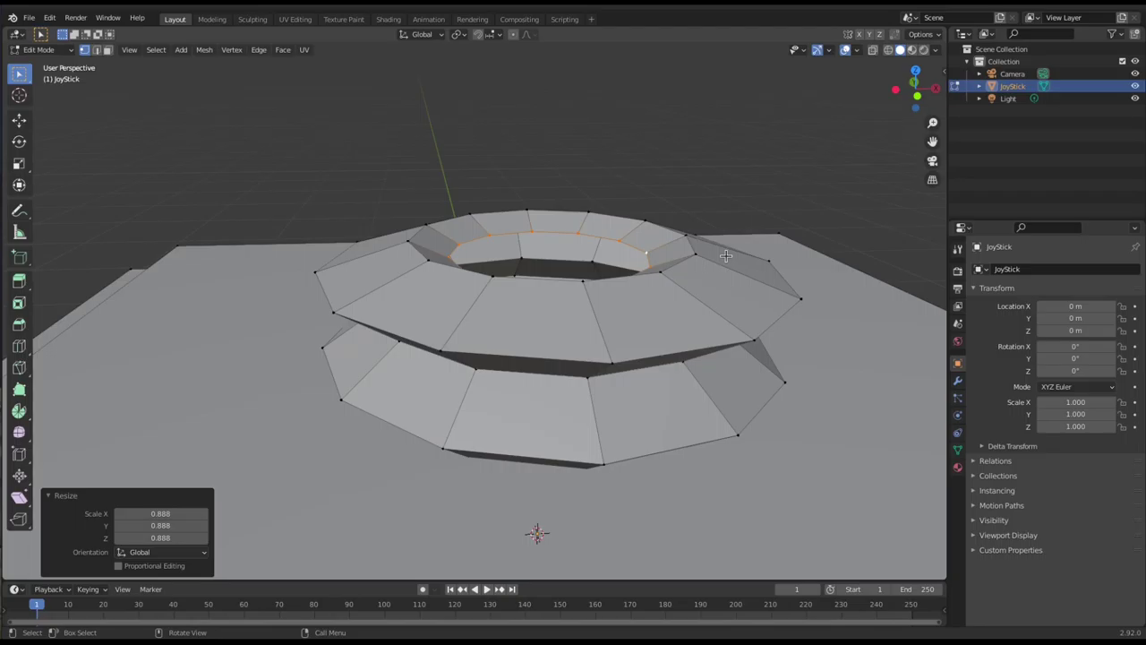
key(f)
middle_drag(725, 256, 702, 276)
mouse_move(627, 287)
middle_down()
mouse_move(628, 228)
mouse_move(635, 266)
middle_up()
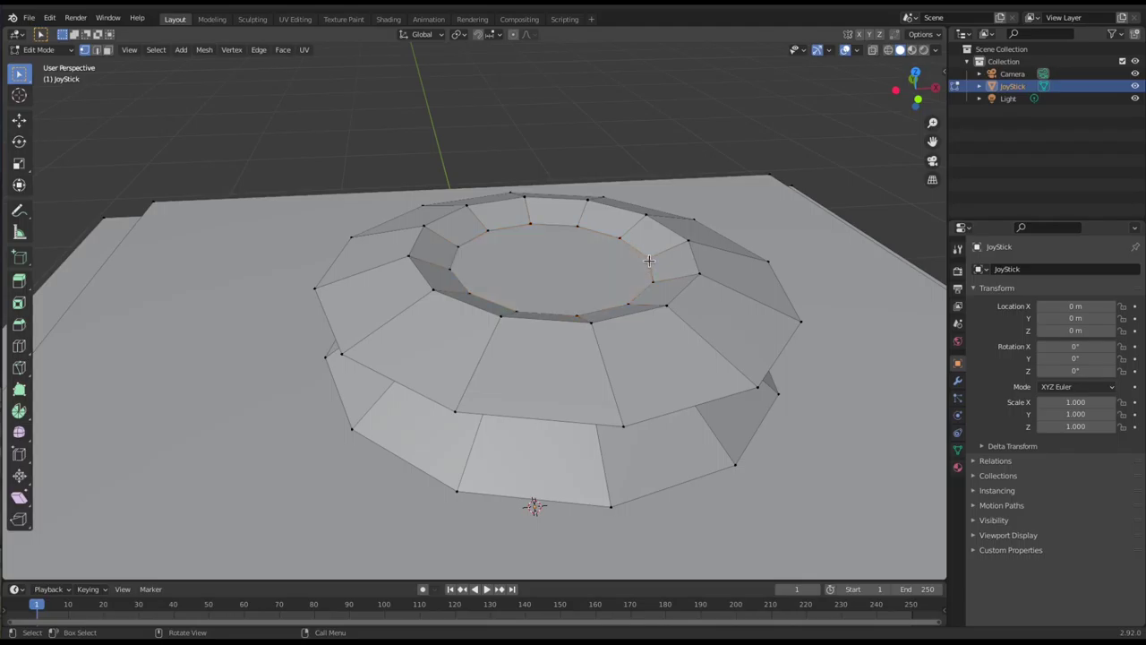
Extrude the collar's inner face upward about 0.11377 m.
alt+click(622, 240)
key(e)
click(630, 209)
mouse_move(636, 238)
middle_down()
mouse_move(636, 201)
mouse_move(636, 237)
middle_up()
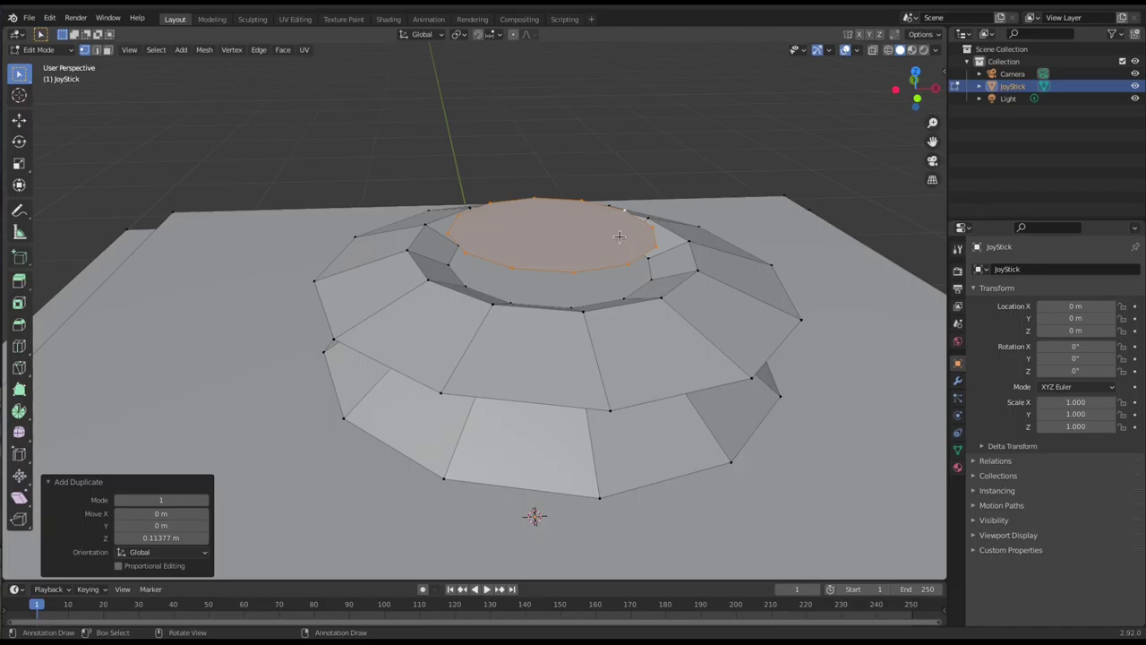
Delete only the top cap face and scale the open top loop to 0.674.
key(x)
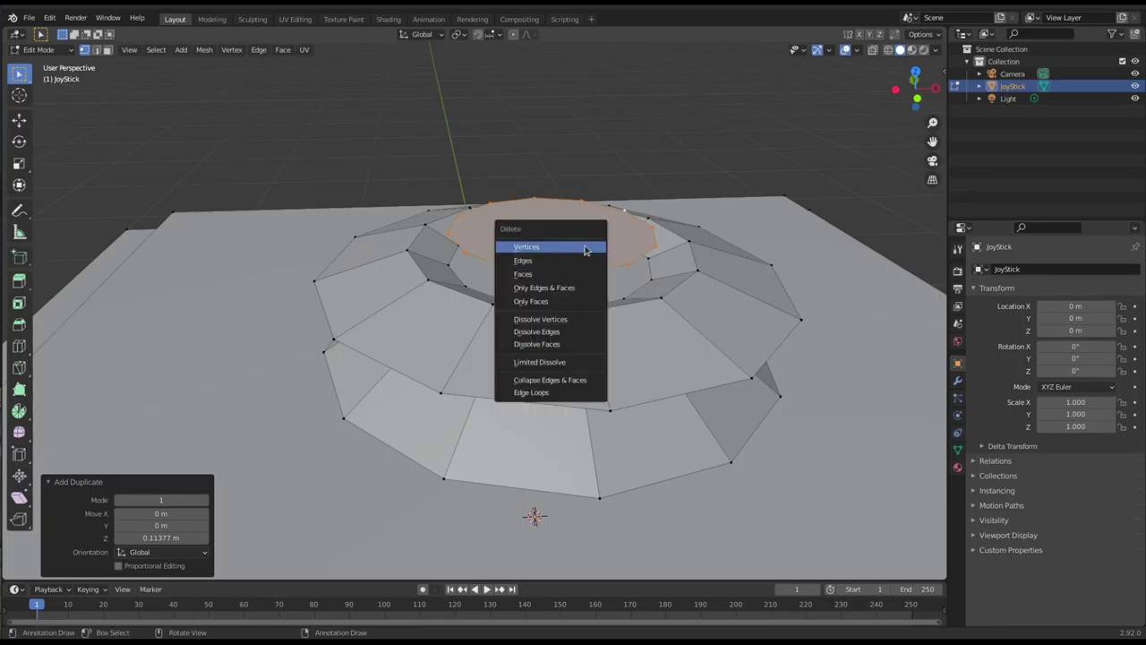
click(588, 298)
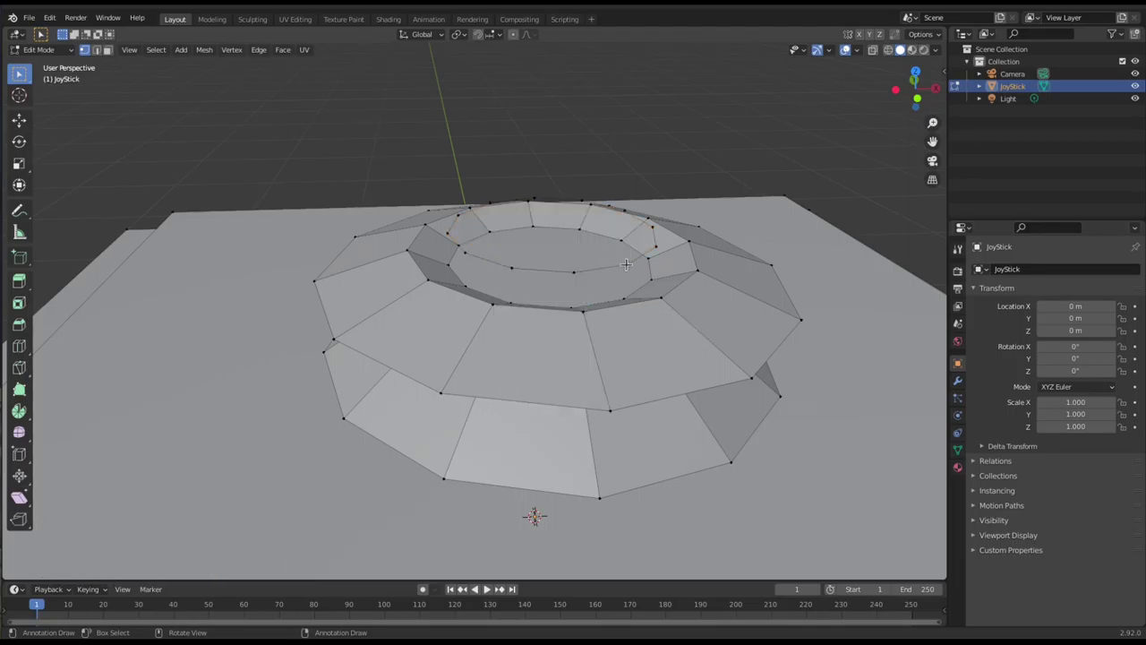
alt+click(655, 261)
key(s)
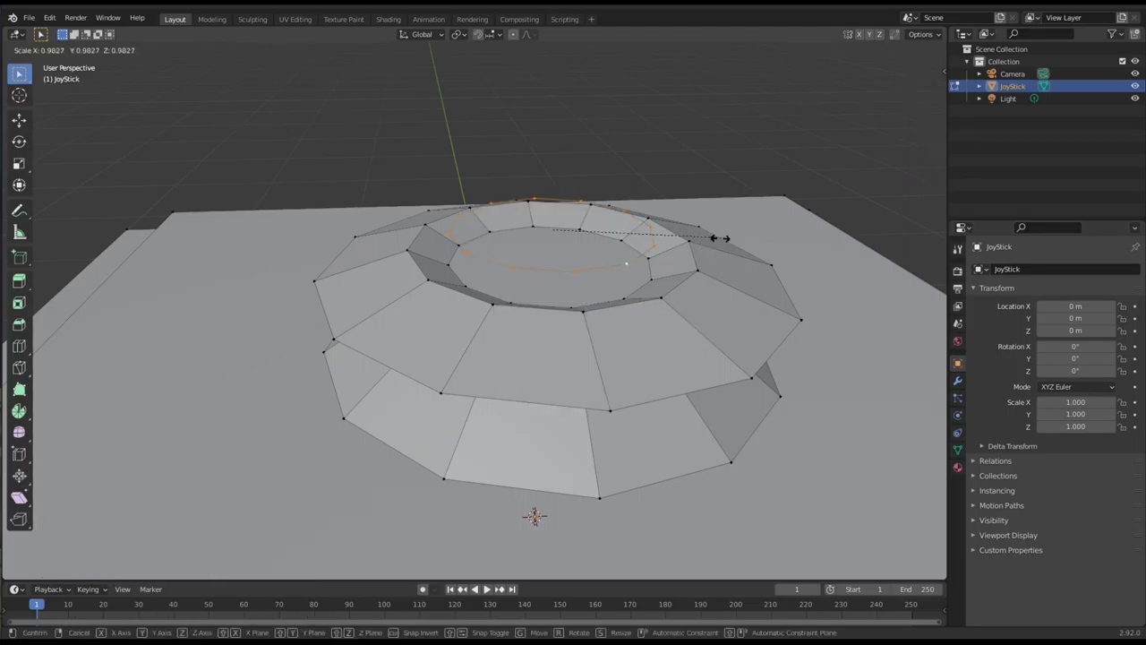
click(670, 242)
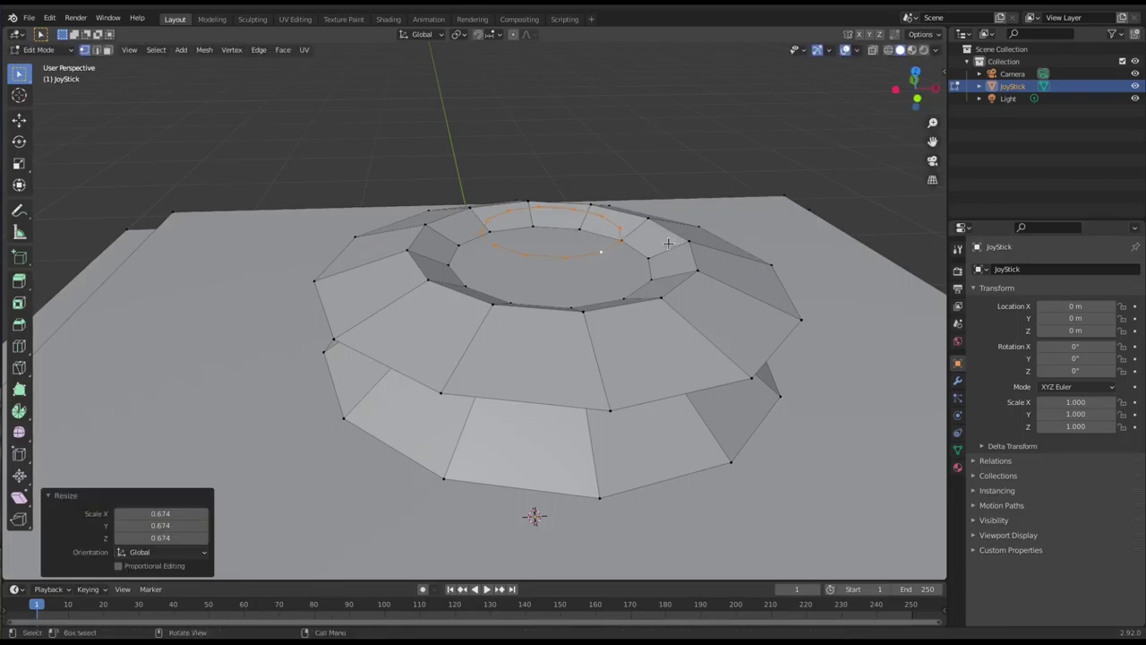
key(KP_1)
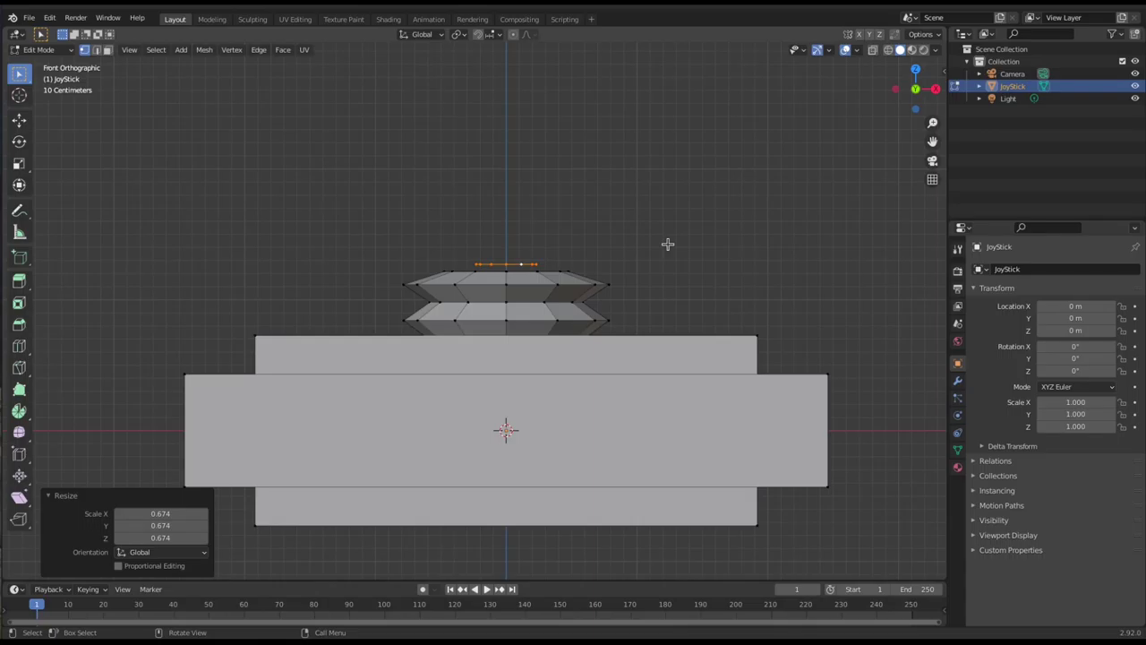
Extrude the top loop 1.4485 m up into a shaft, then raise its top 1.757 m along Z.
key(e)
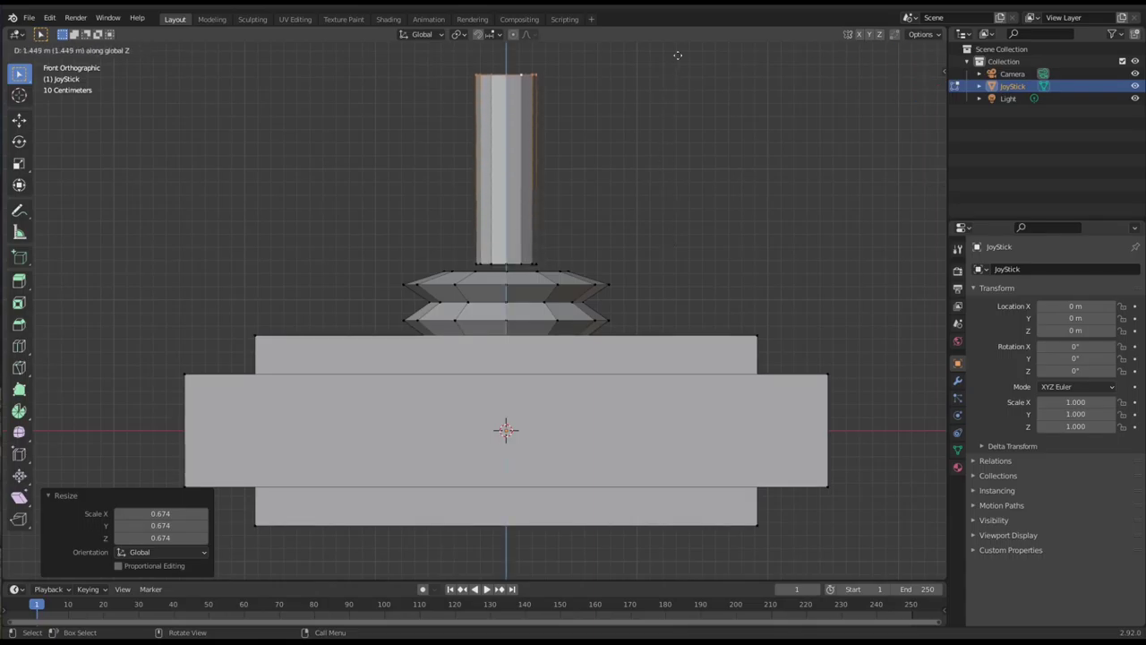
click(678, 56)
scroll(662, 95, down, 4)
key(g)
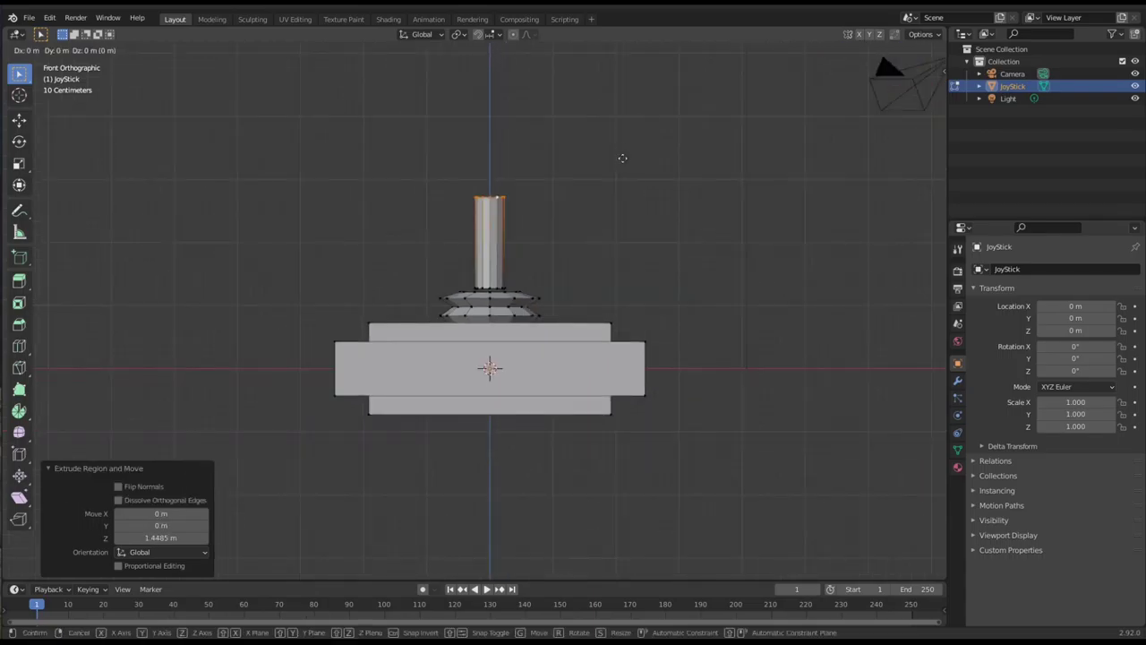
key(z)
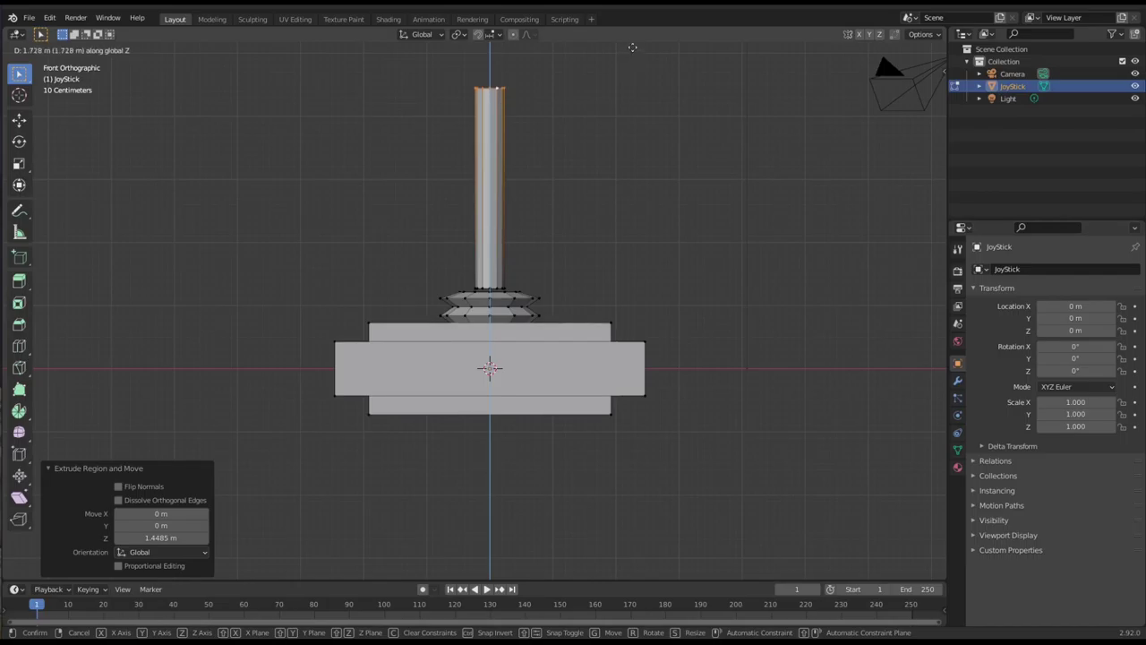
click(634, 575)
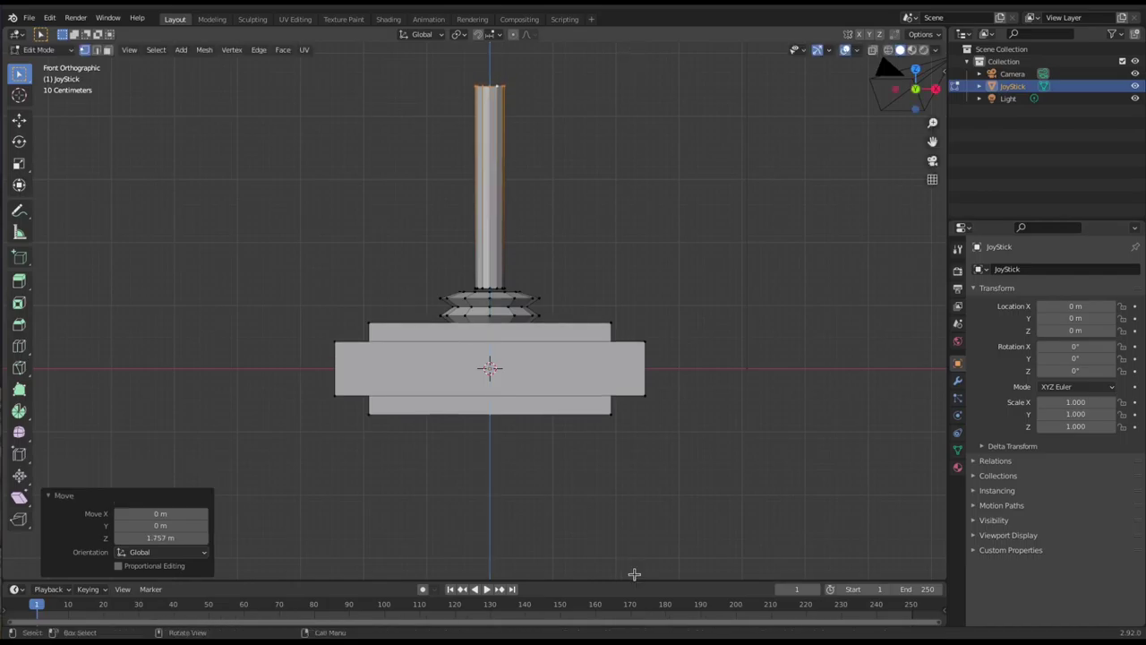
scroll(613, 411, down, 2)
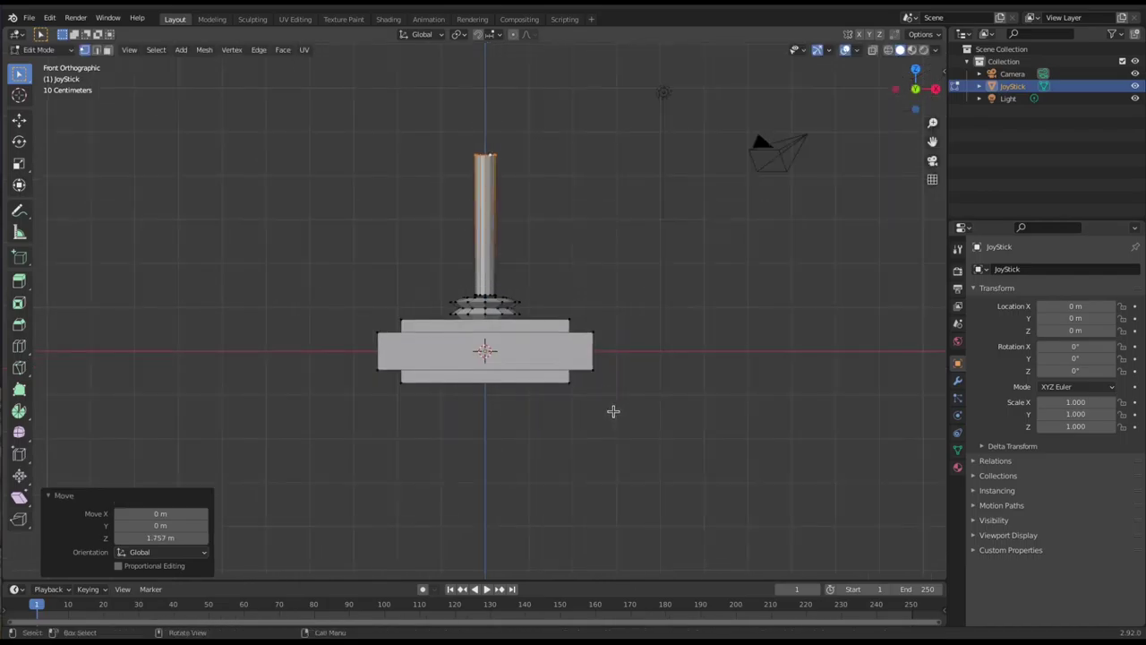
scroll(613, 411, up, 3)
shift+middle_drag(612, 404, 610, 447)
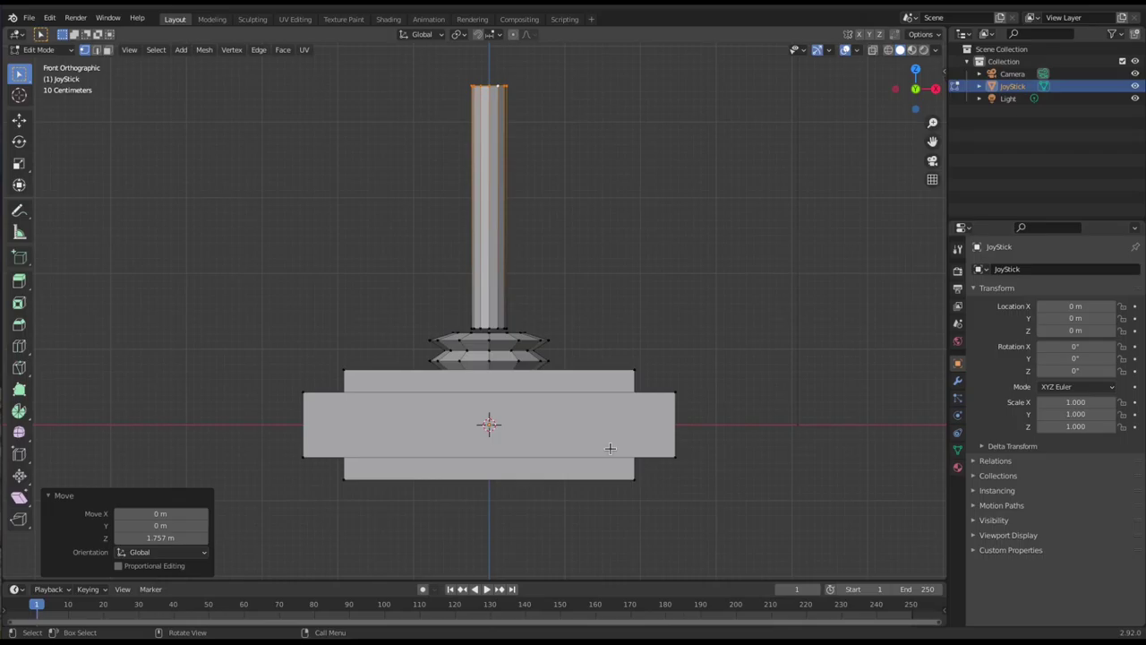
key(shift+a)
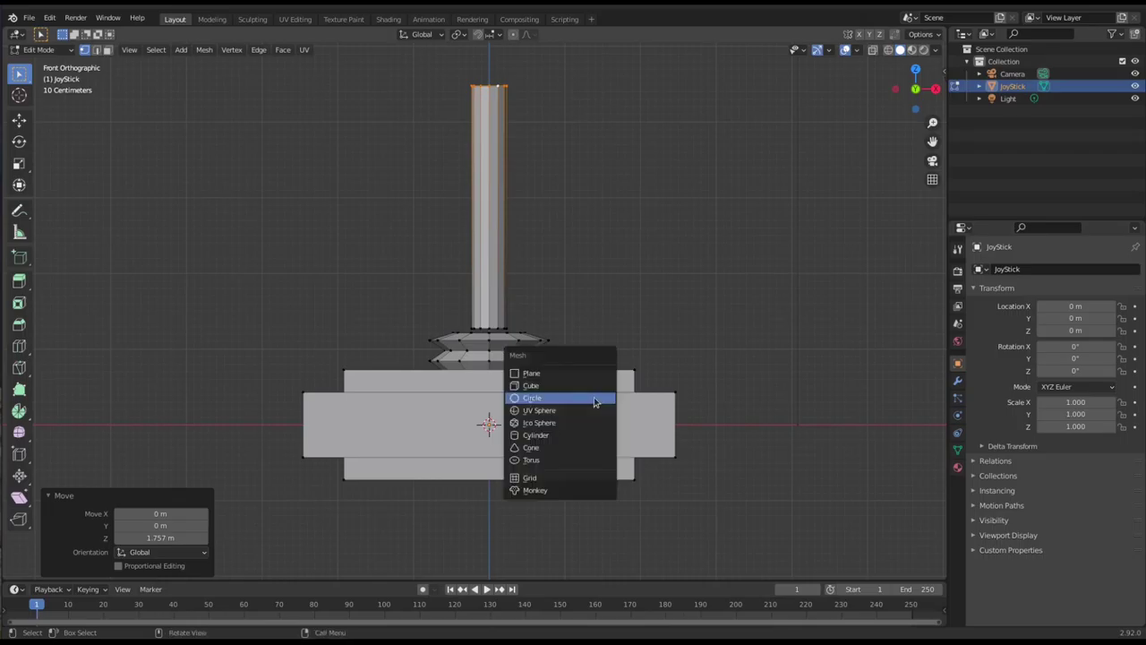
Add a UV sphere and switch to wireframe shading with X-ray on.
click(555, 410)
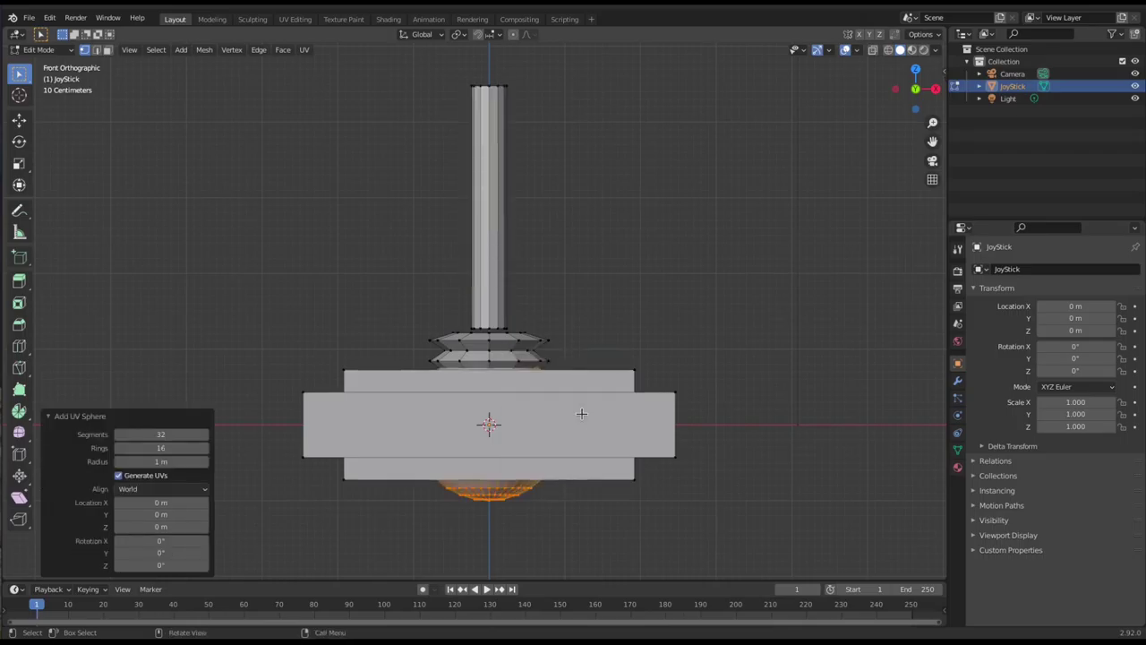
click(887, 51)
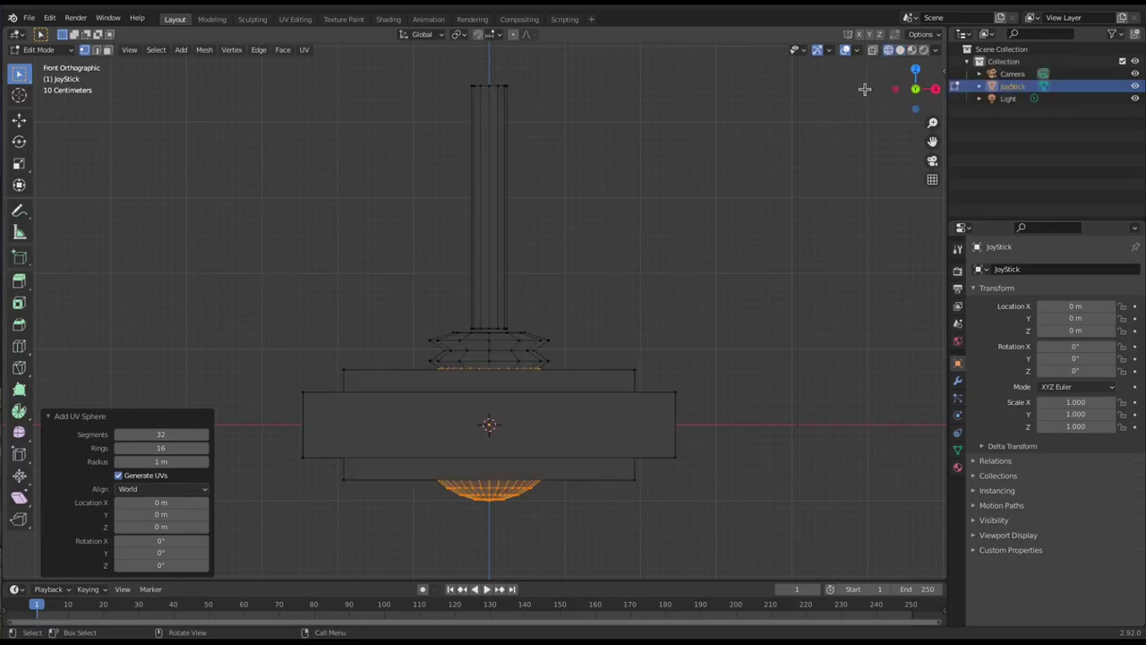
scroll(533, 386, up, 3)
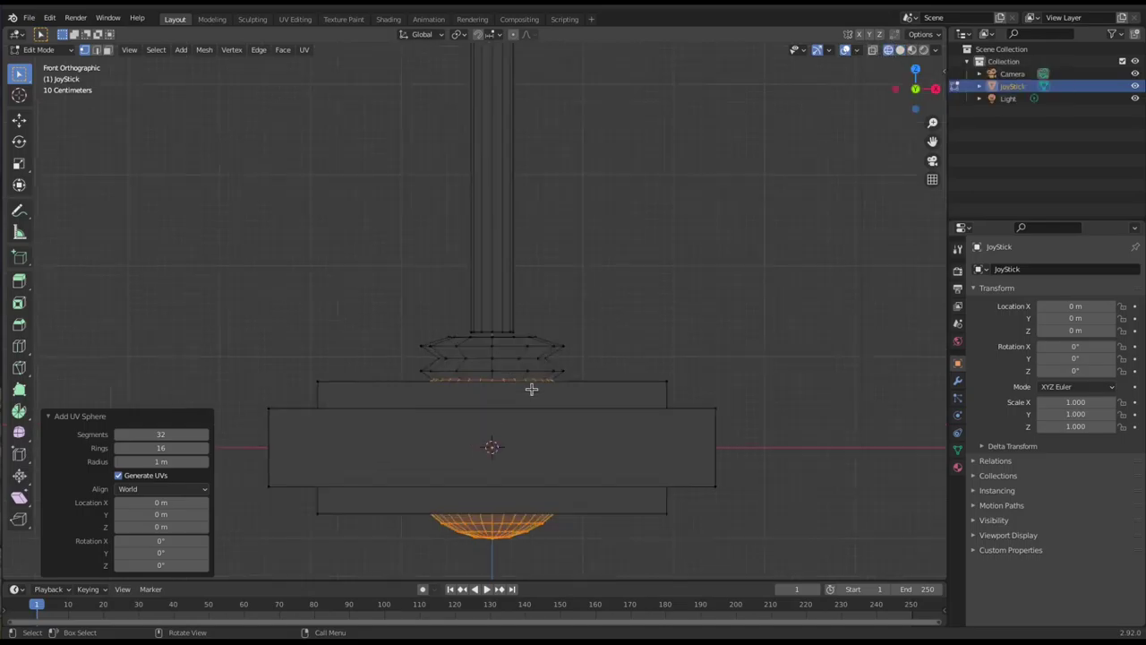
click(871, 51)
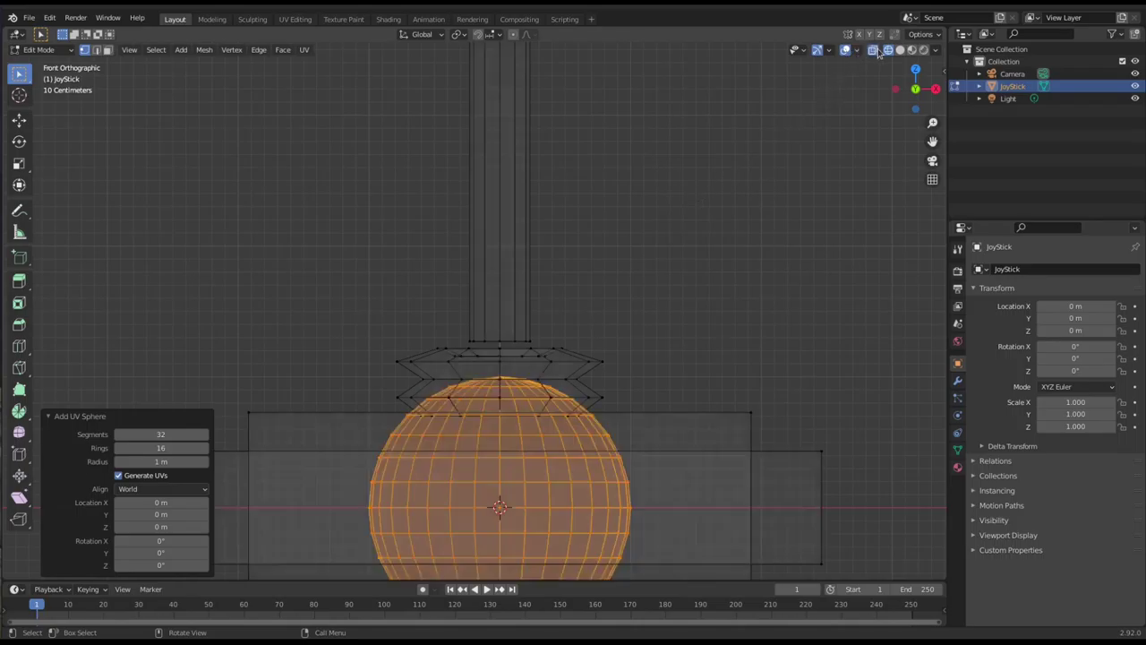
scroll(676, 298, down, 2)
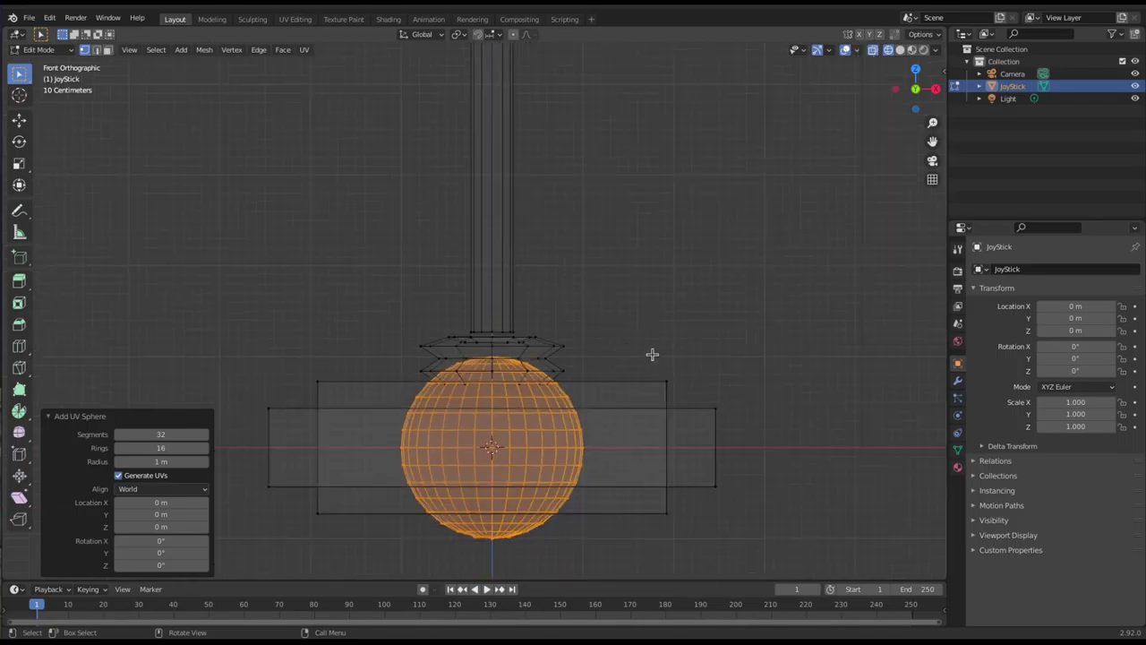
Set the sphere to 12 segments, then deselect all and select just the sphere.
click(170, 435)
text(12)
key(Return)
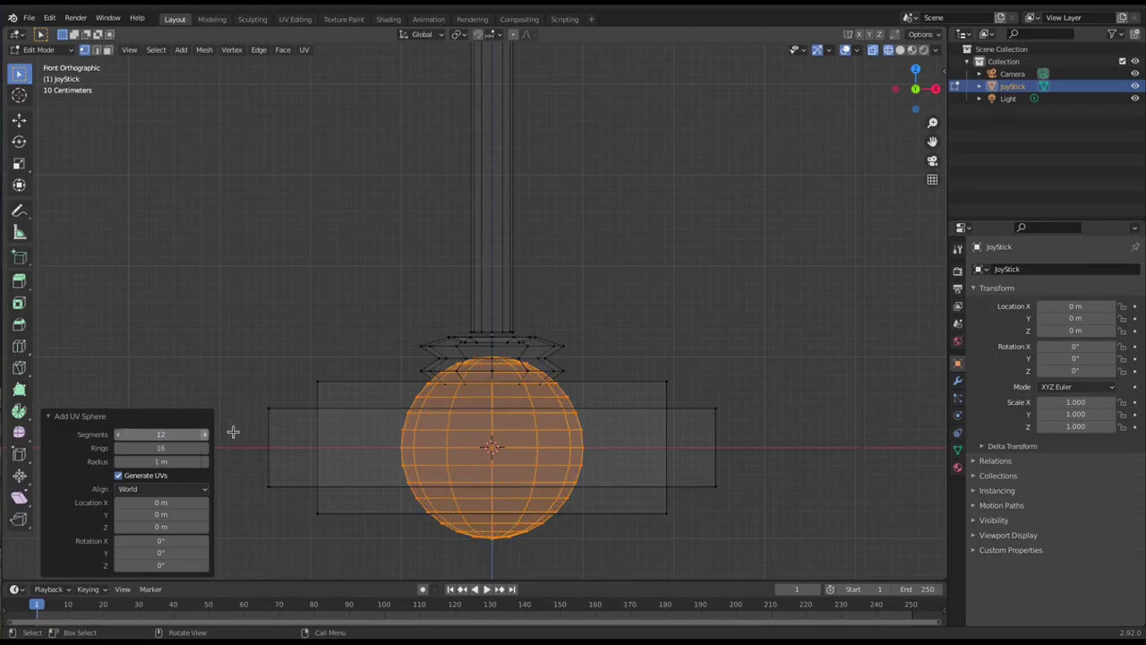
click(682, 314)
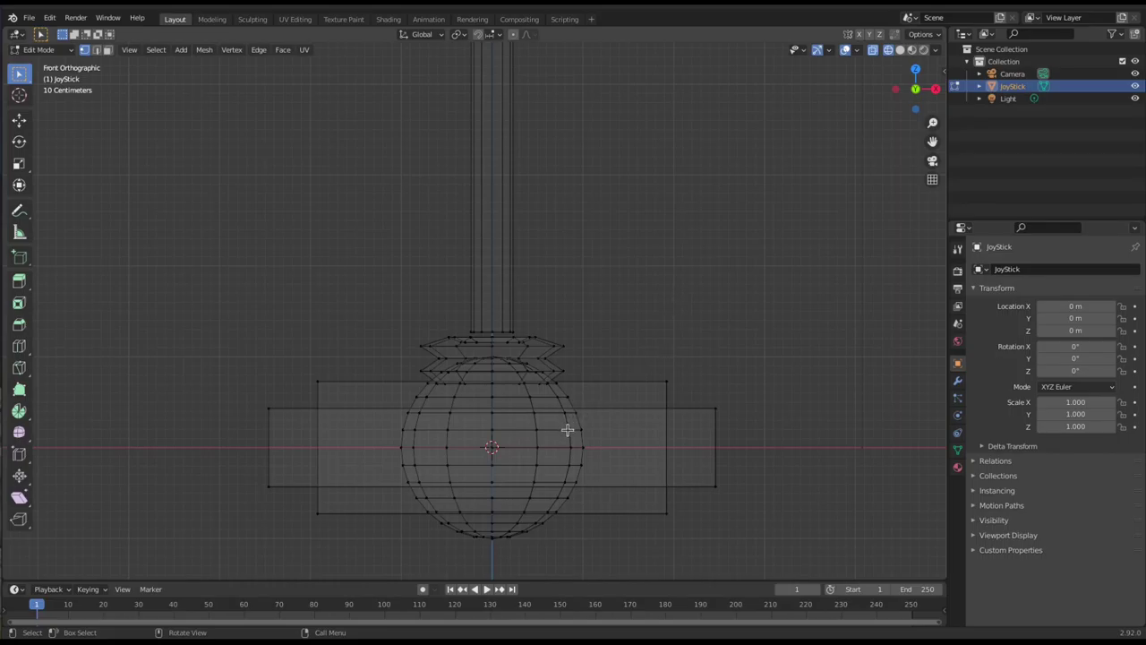
key(l)
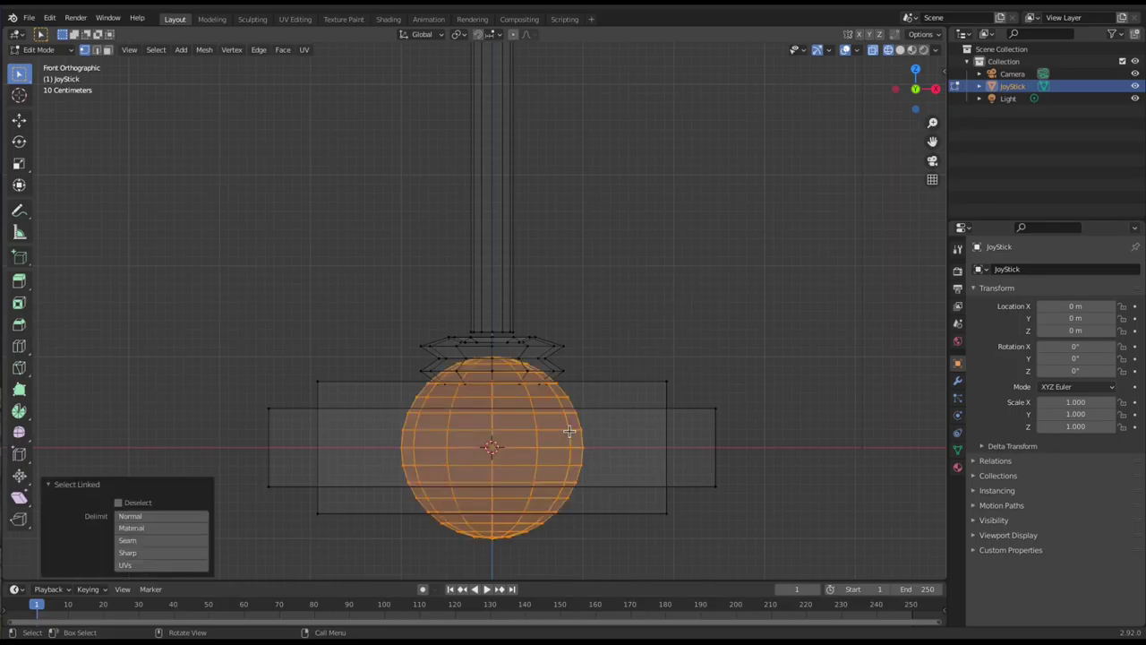
scroll(564, 425, down, 5)
Move the sphere up along Z above the shaft and shrink it.
key(g)
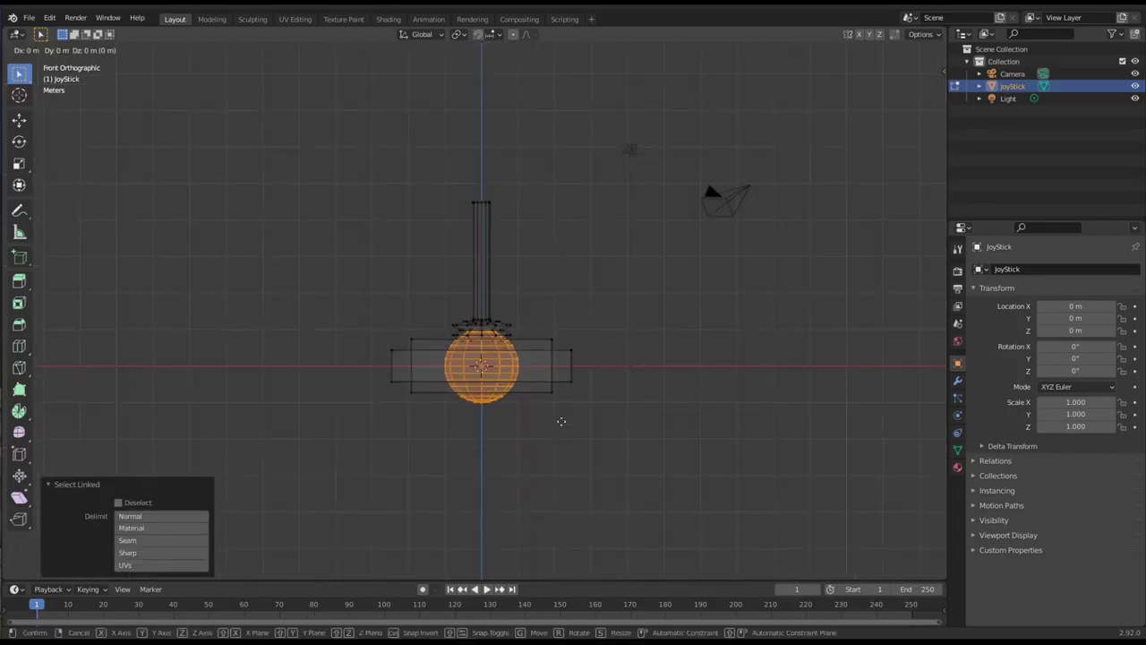
key(z)
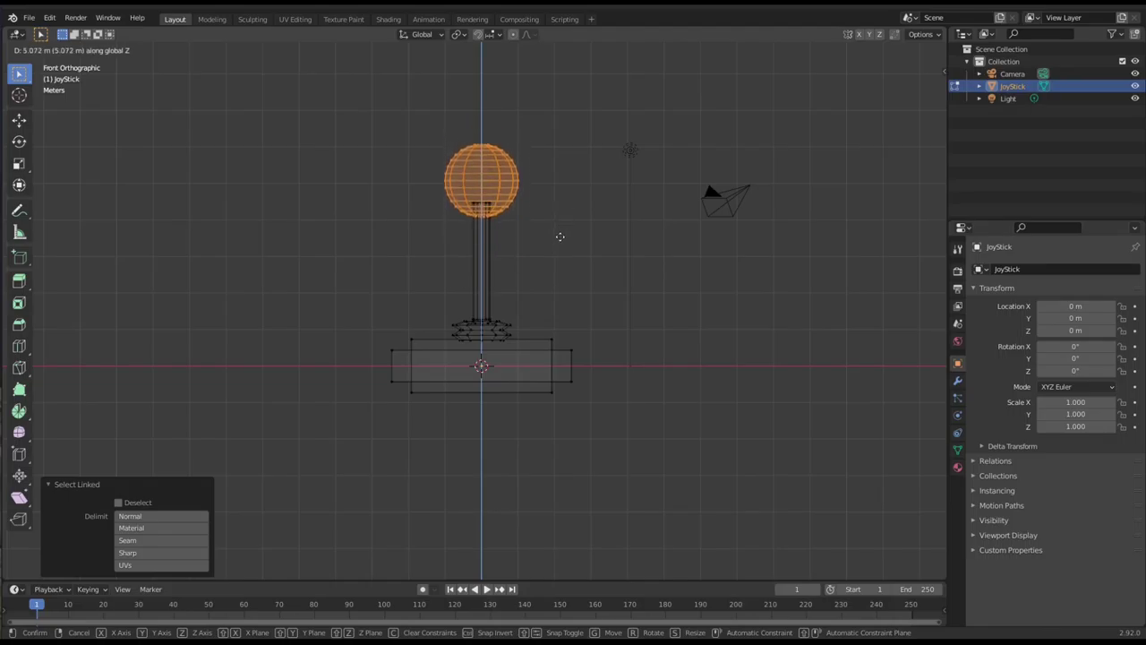
click(561, 239)
scroll(559, 237, up, 5)
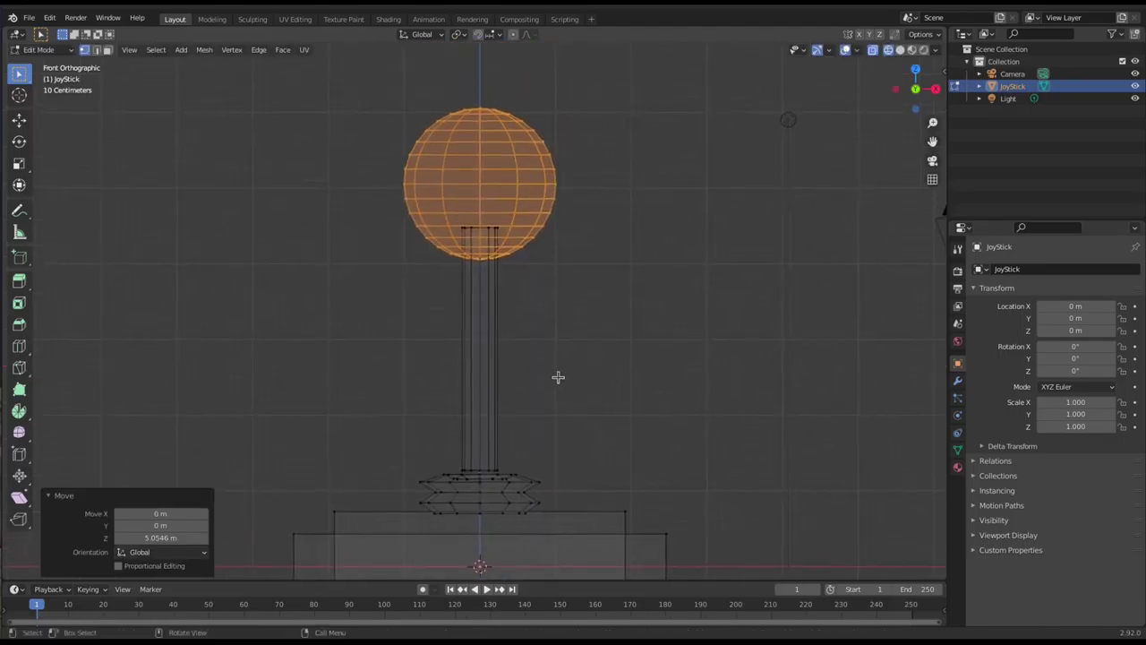
key(s)
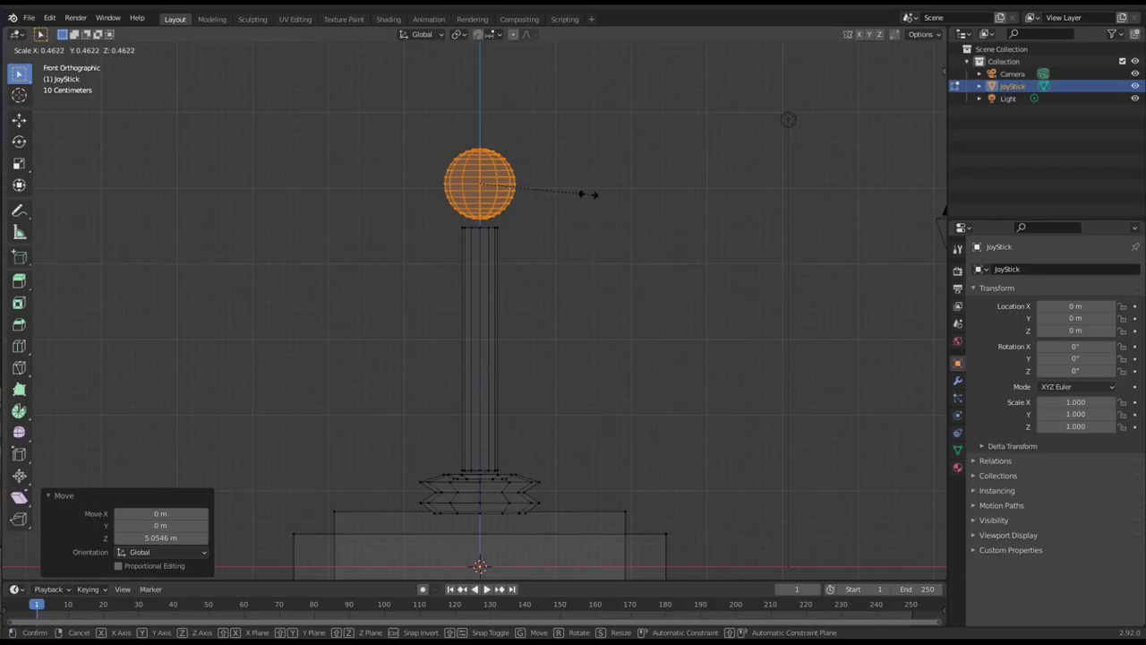
click(588, 194)
Lower the sphere knob onto the shaft, turn X-ray off and return to solid shading.
key(g)
key(z)
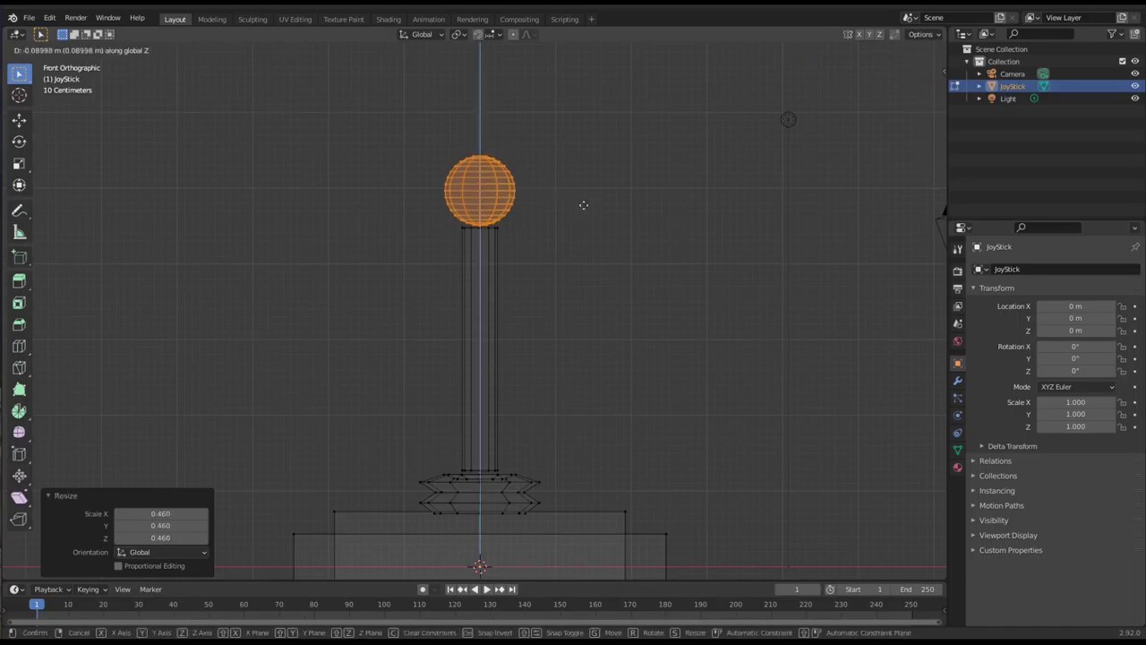
click(579, 219)
key(Tab)
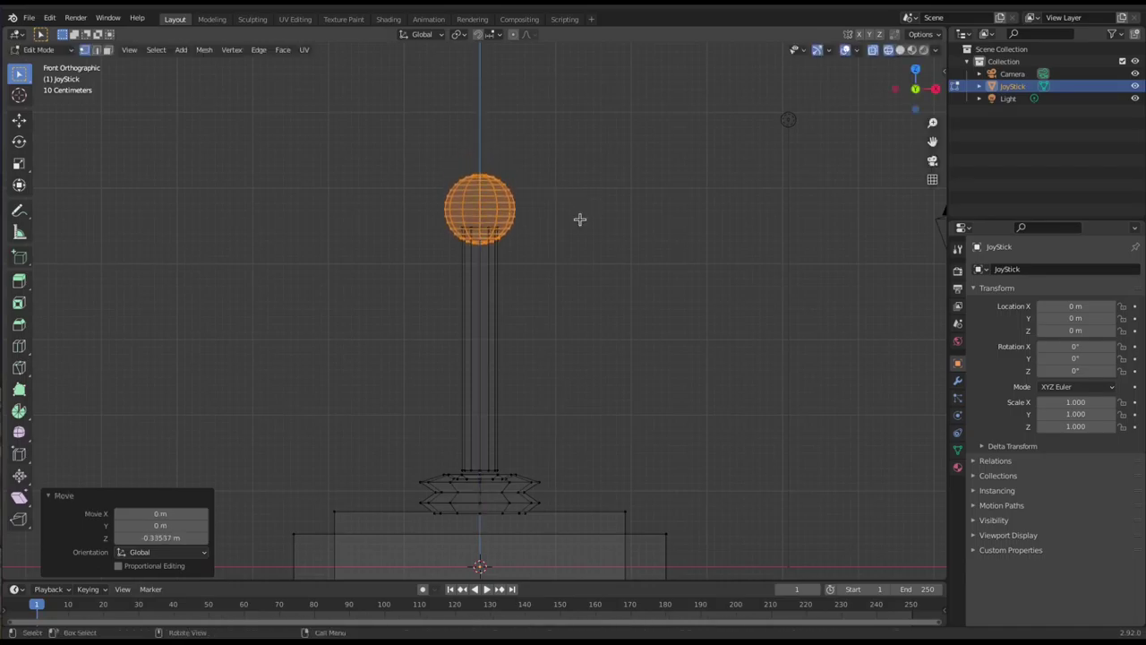
middle_drag(578, 220, 538, 259)
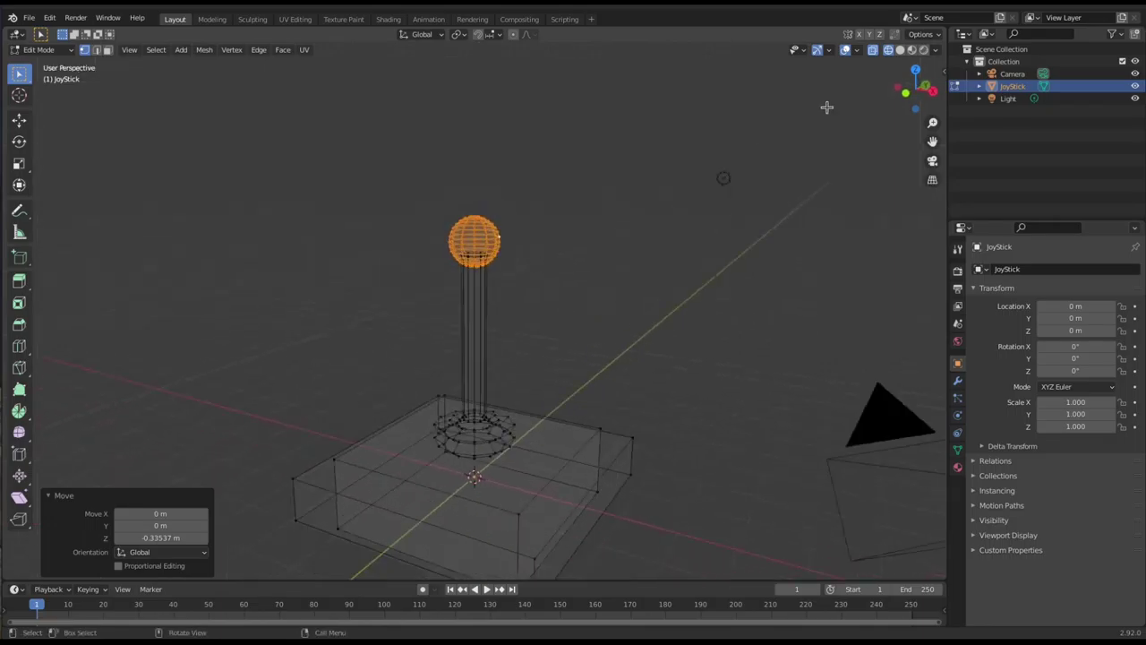
click(872, 50)
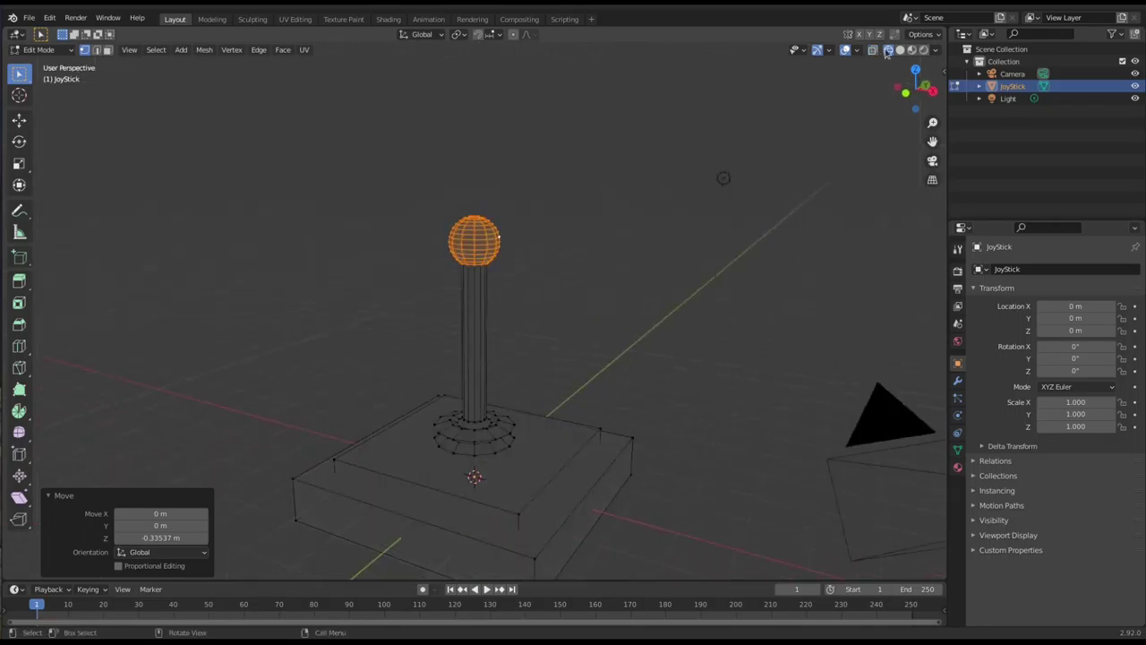
click(899, 51)
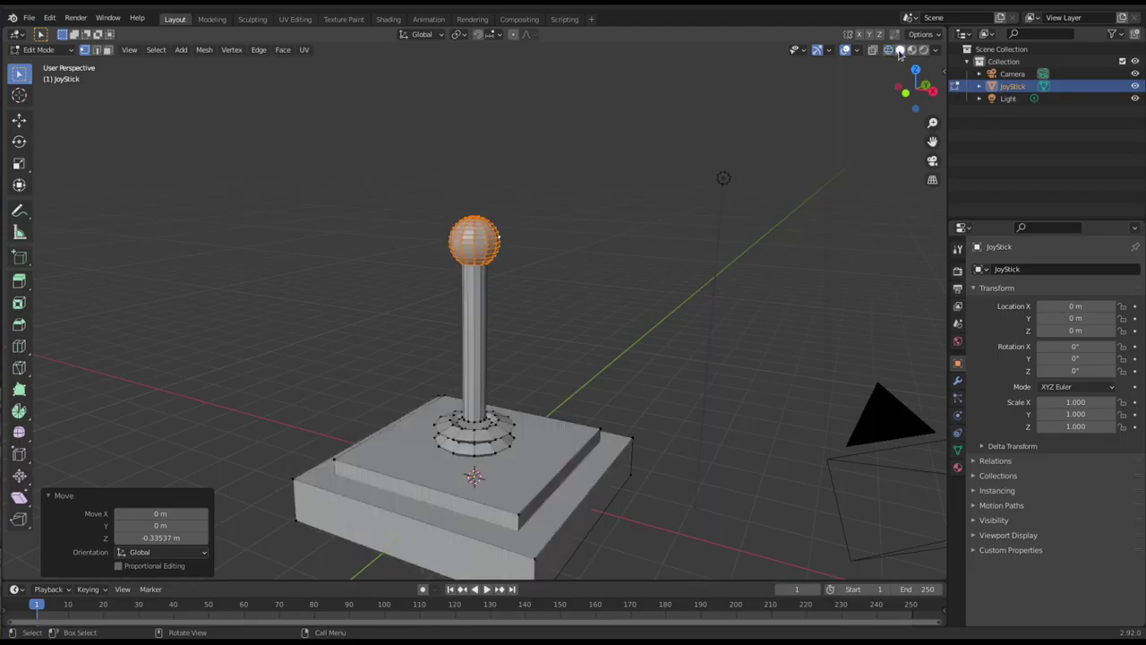
Zoom in on the collar and select the shaft's linked geometry from its bottom edge.
mouse_move(527, 355)
middle_down()
mouse_move(585, 304)
mouse_move(561, 350)
mouse_move(561, 150)
middle_up()
scroll(557, 351, up, 3)
scroll(561, 149, up, 2)
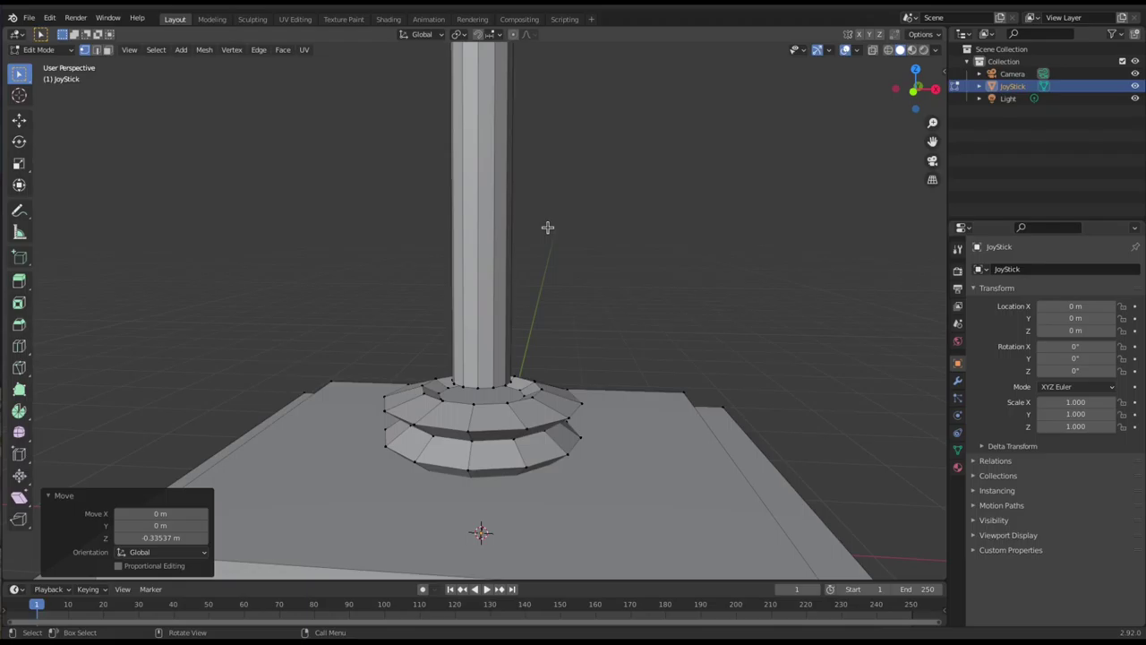
middle_drag(563, 210, 583, 111)
scroll(553, 224, up, 2)
scroll(552, 224, up, 2)
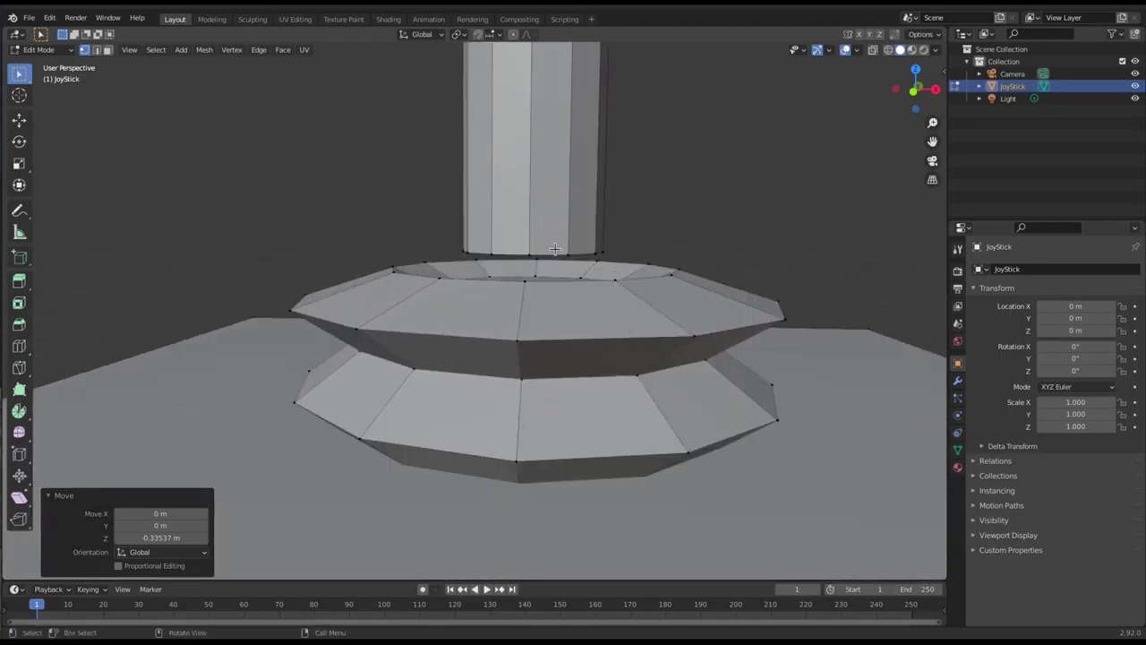
click(562, 254)
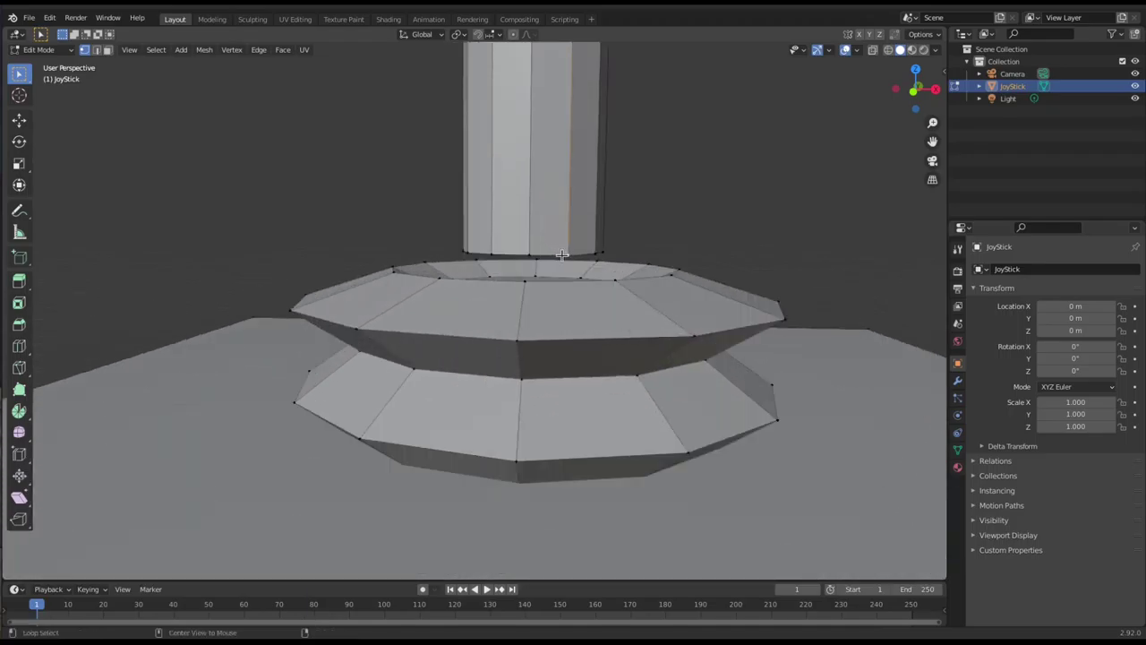
key(ctrl+l)
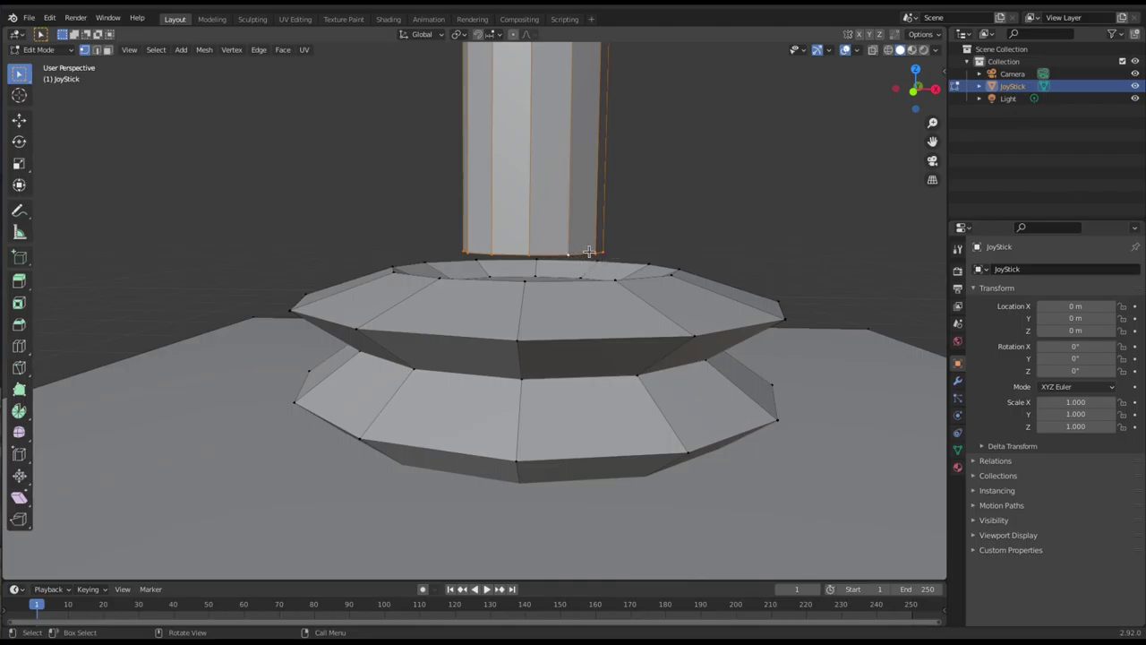
Duplicate the shaft's bottom ring and slide it along X onto the base beside the collar.
middle_drag(573, 257, 590, 274)
key(g)
key(x)
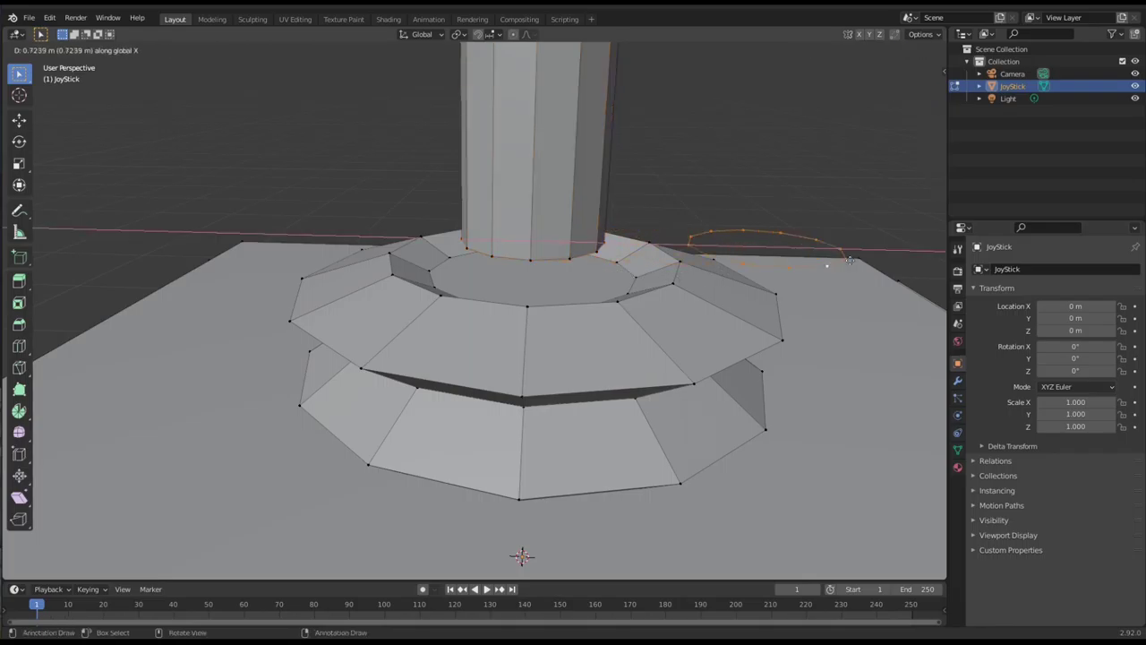
click(897, 253)
middle_drag(896, 248, 585, 243)
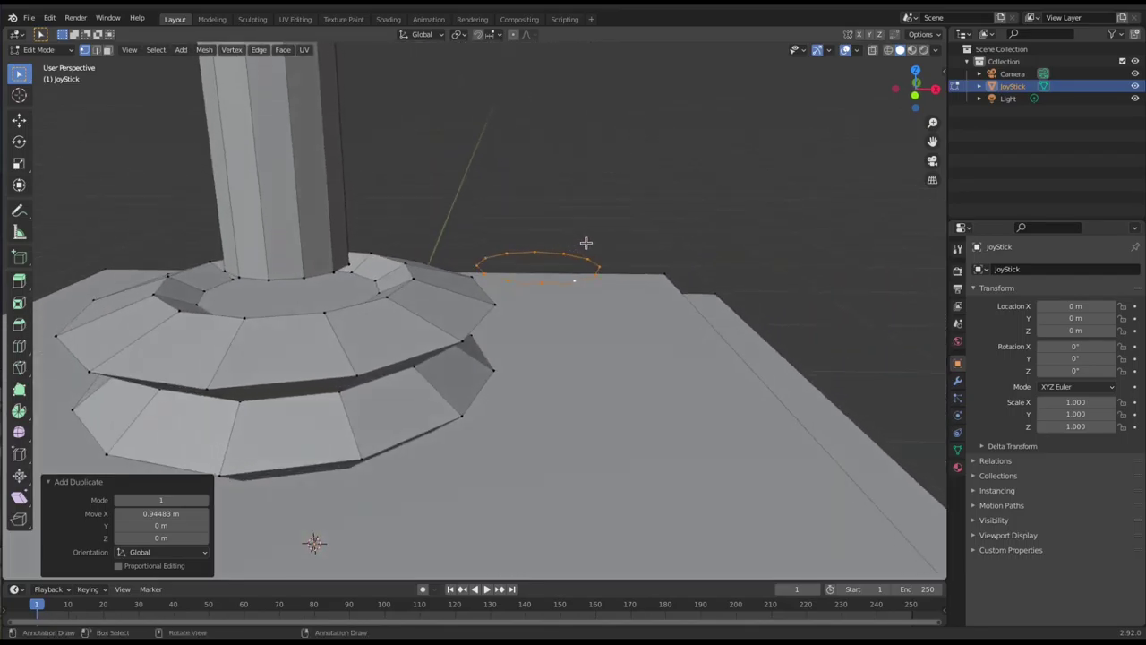
key(g)
key(x)
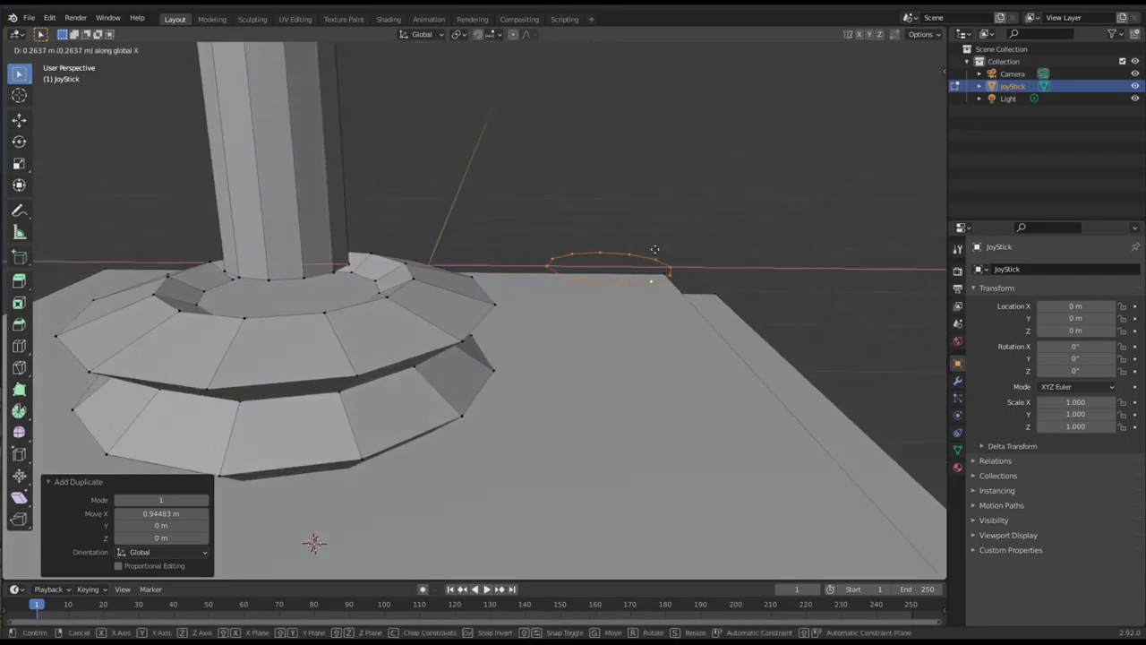
click(653, 248)
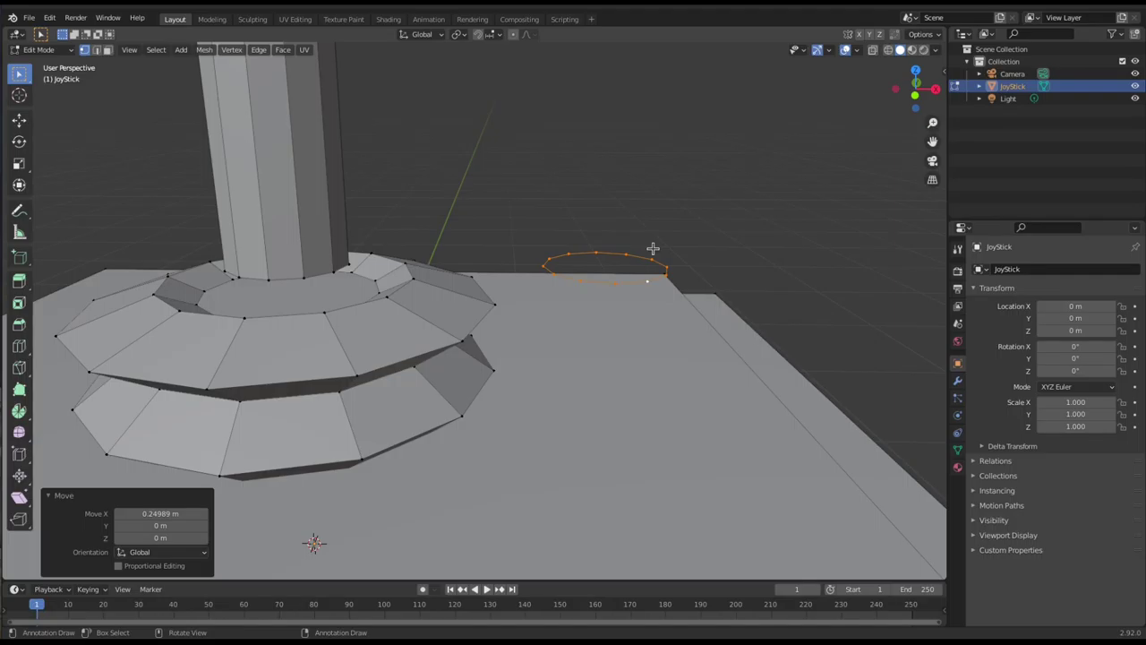
Extrude the ring straight down along Z to form a short wall.
key(e)
key(z)
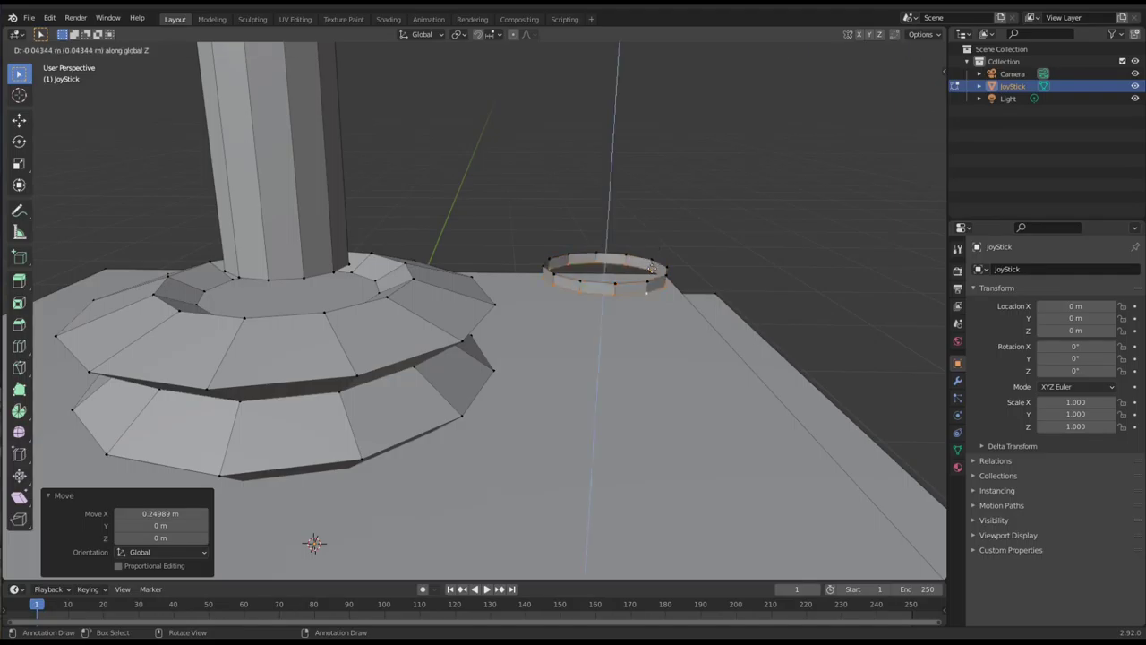
click(650, 286)
scroll(609, 318, up, 3)
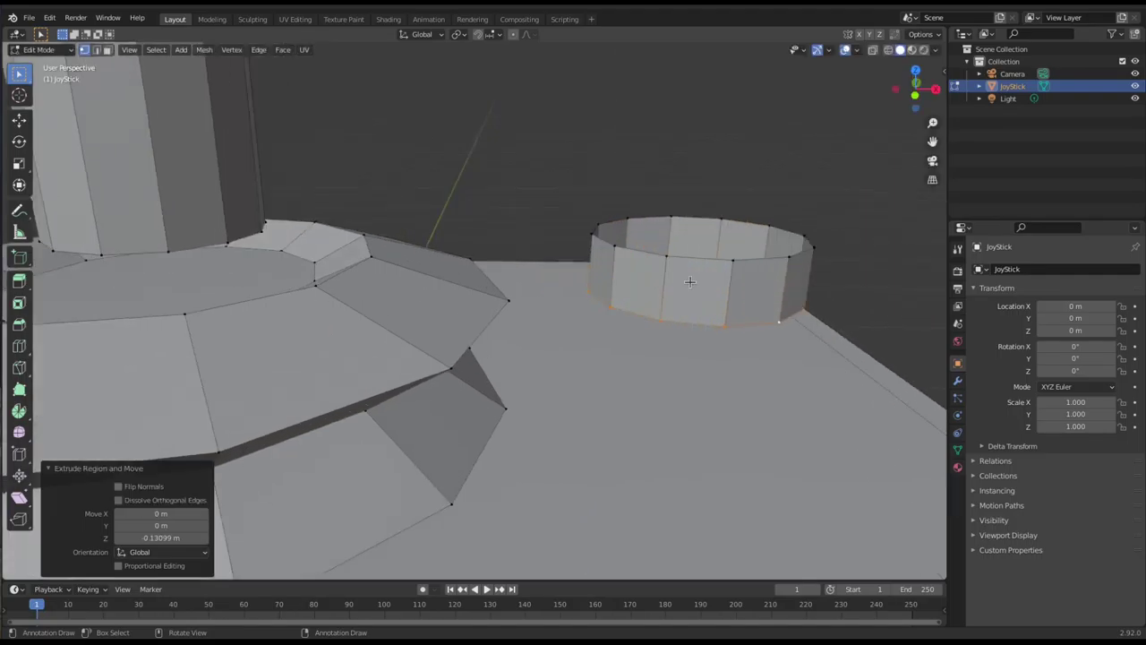
click(643, 305)
key(alt)
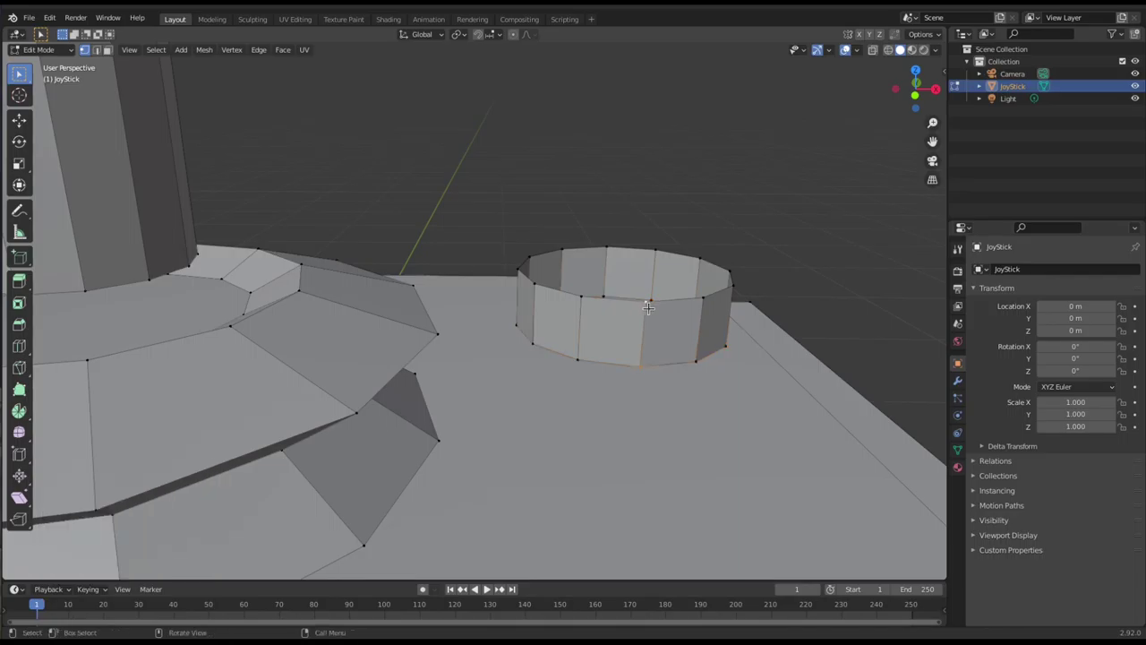
key(alt)
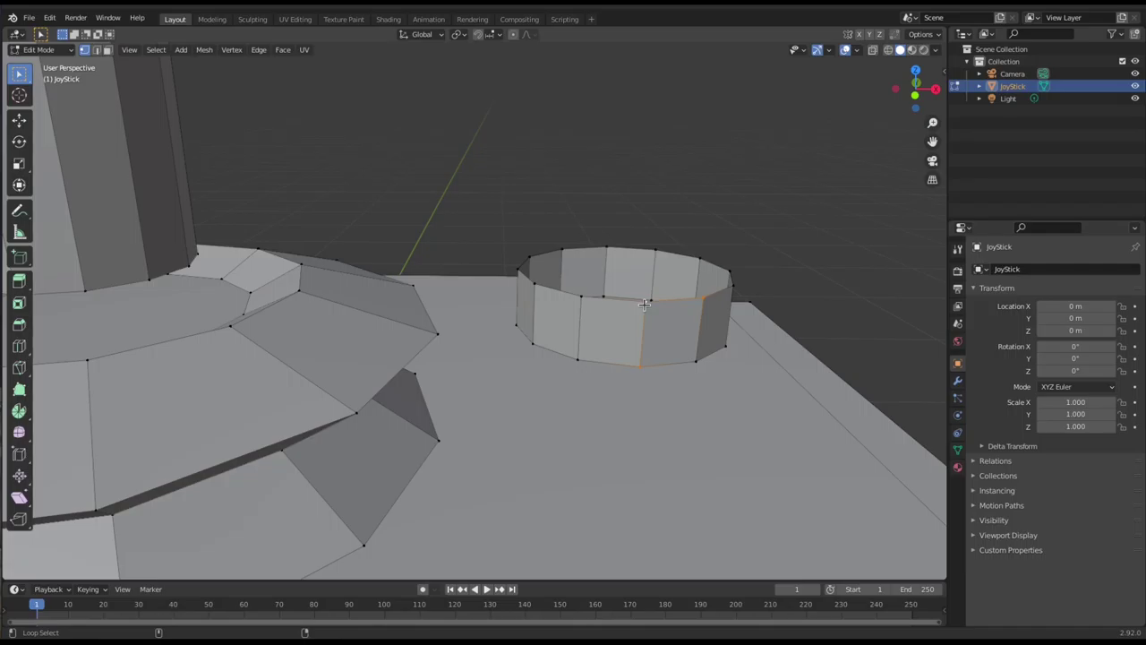
alt+click(638, 301)
Extrude the cylinder's top edge loop inward into a rim at 0.738 scale.
middle_drag(641, 304, 681, 287)
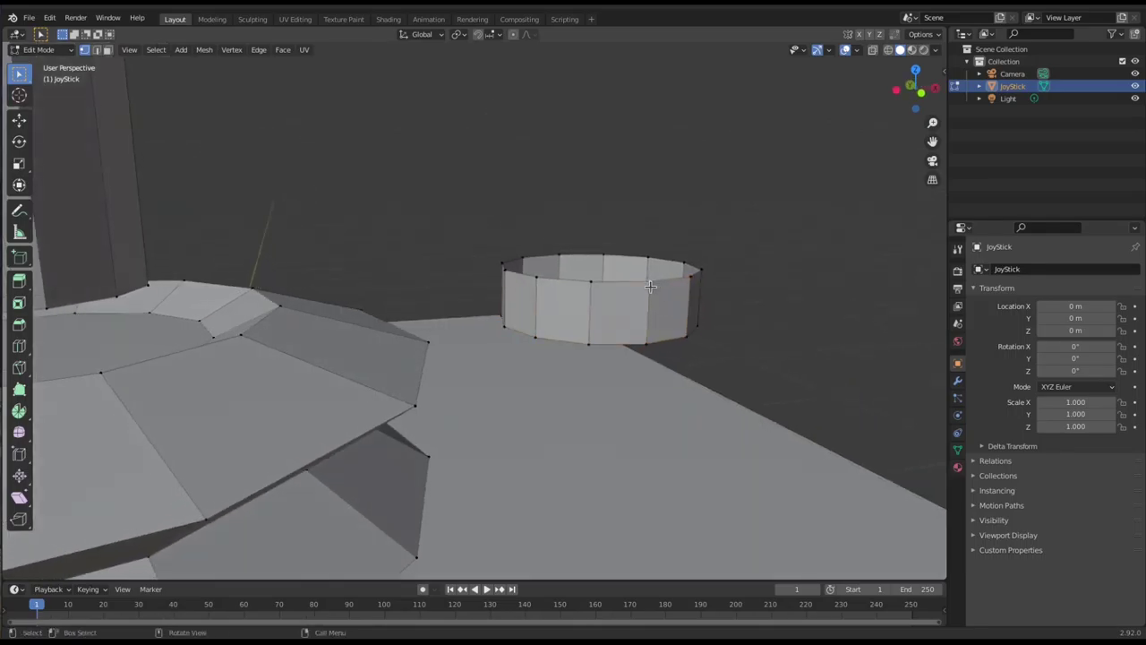
key(alt)
alt+click(652, 282)
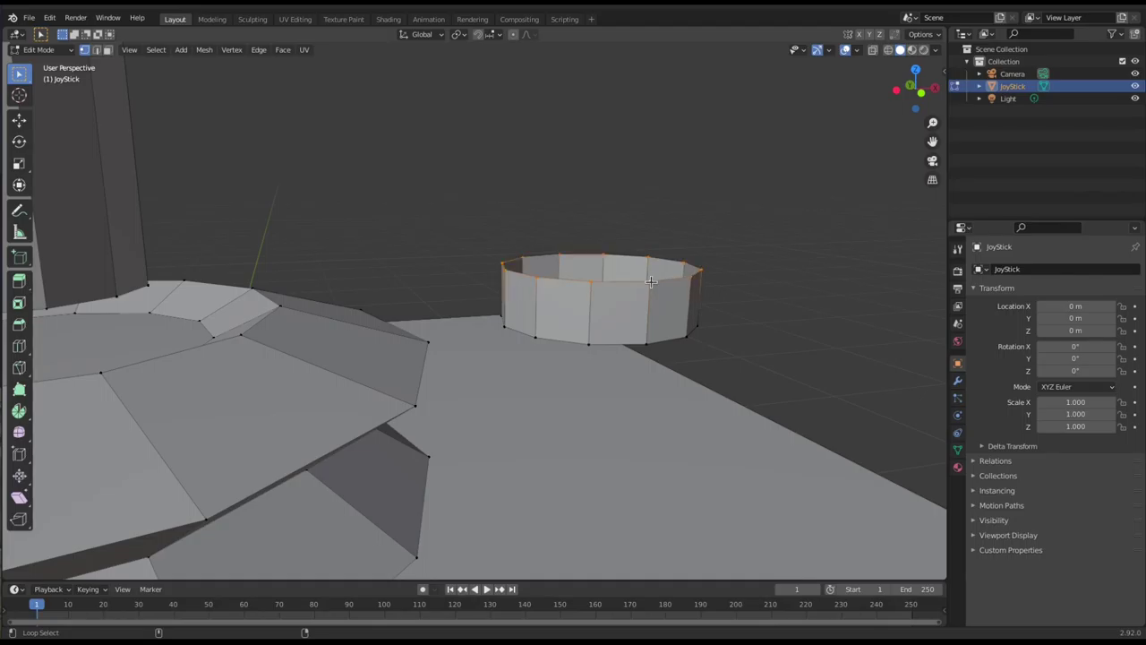
key(e)
key(s)
click(665, 290)
Clear the selection and select the outer top rim edge loop.
scroll(665, 289, up, 4)
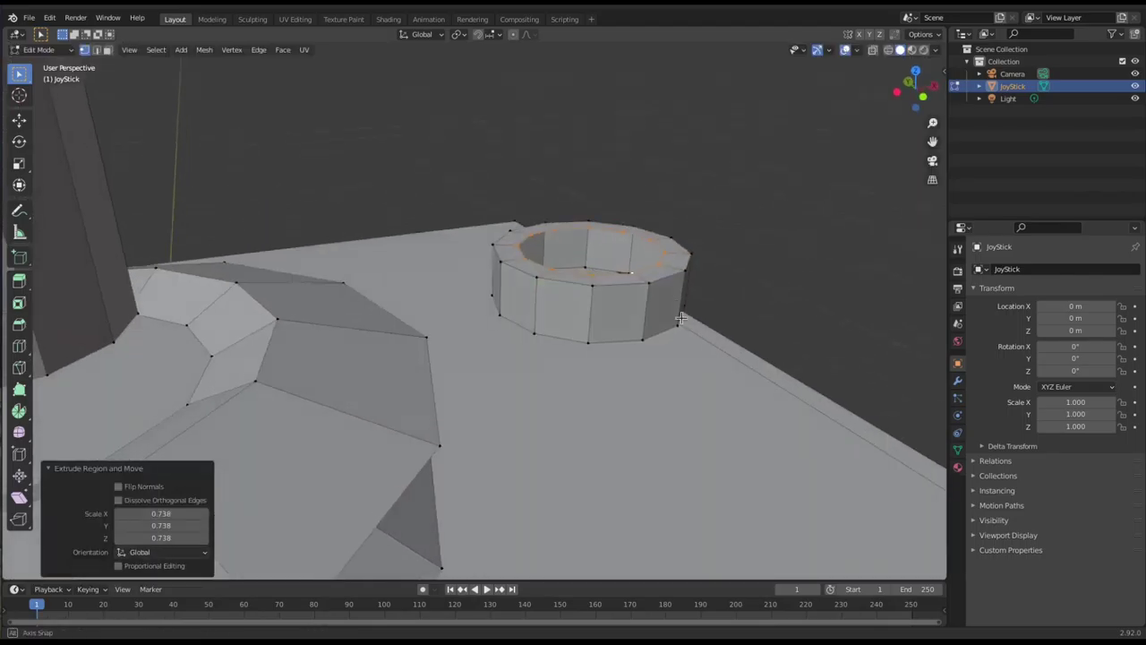
middle_drag(686, 313, 660, 307)
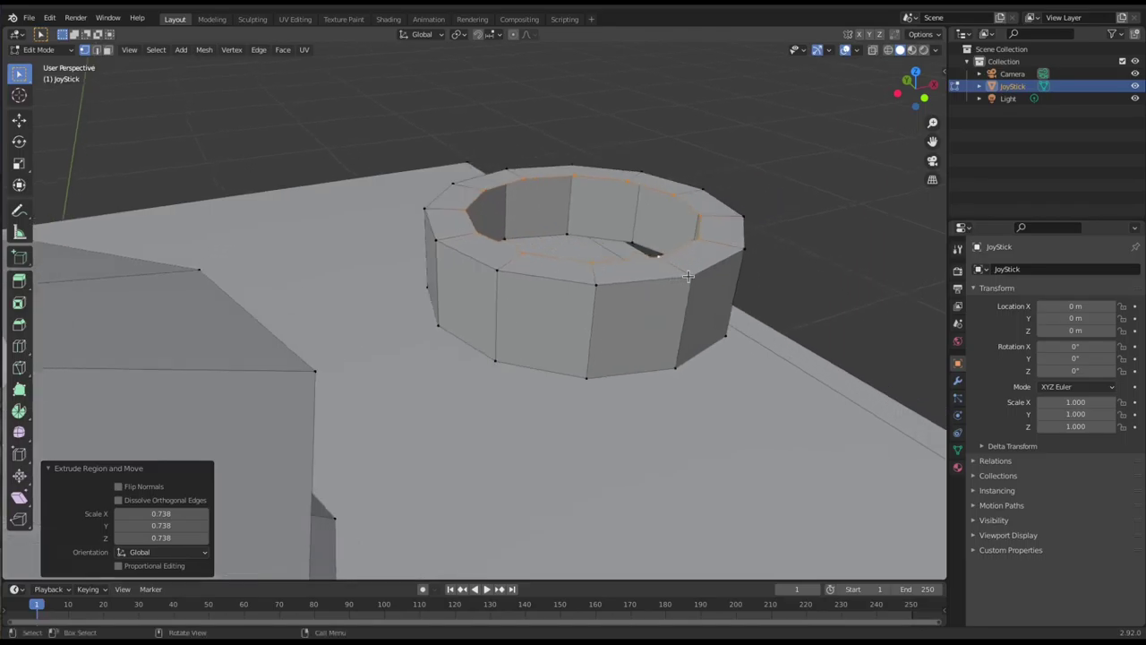
key(alt+a)
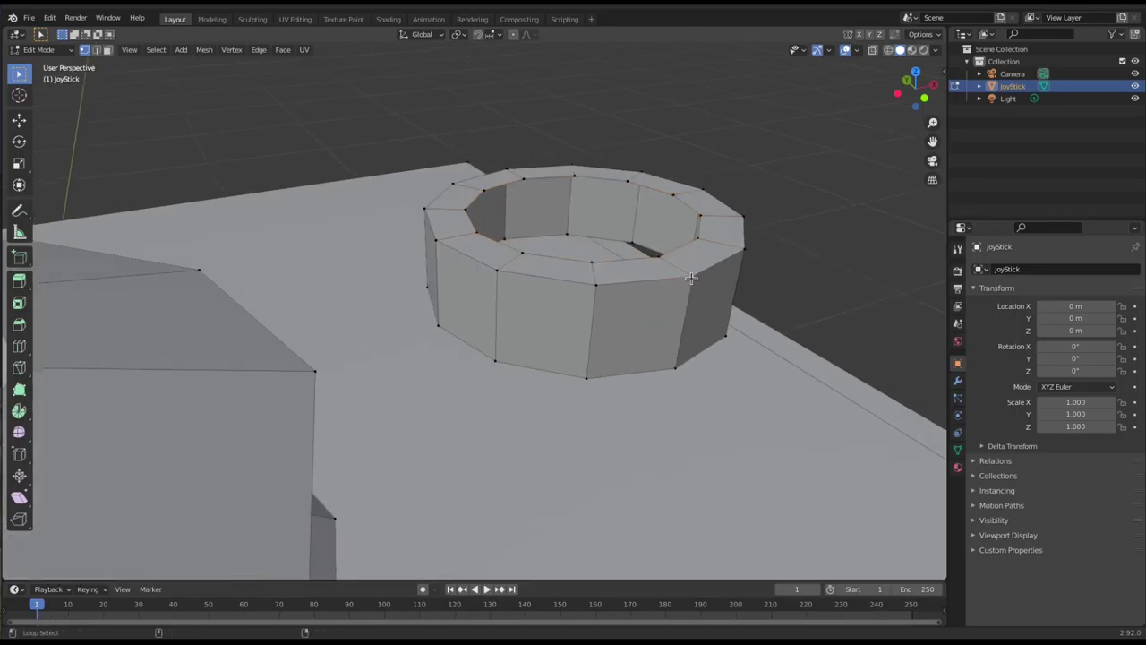
alt+click(736, 249)
alt+click(586, 283)
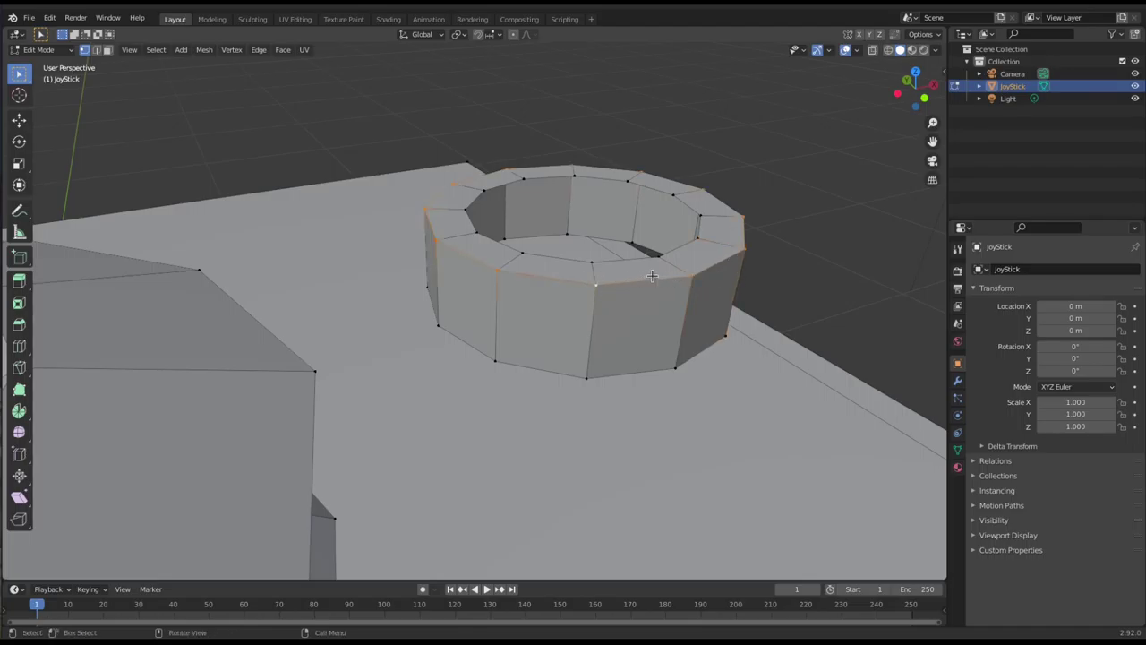
Bevel the outer top rim edge loop into a 0.0216 m chamfer.
key(b)
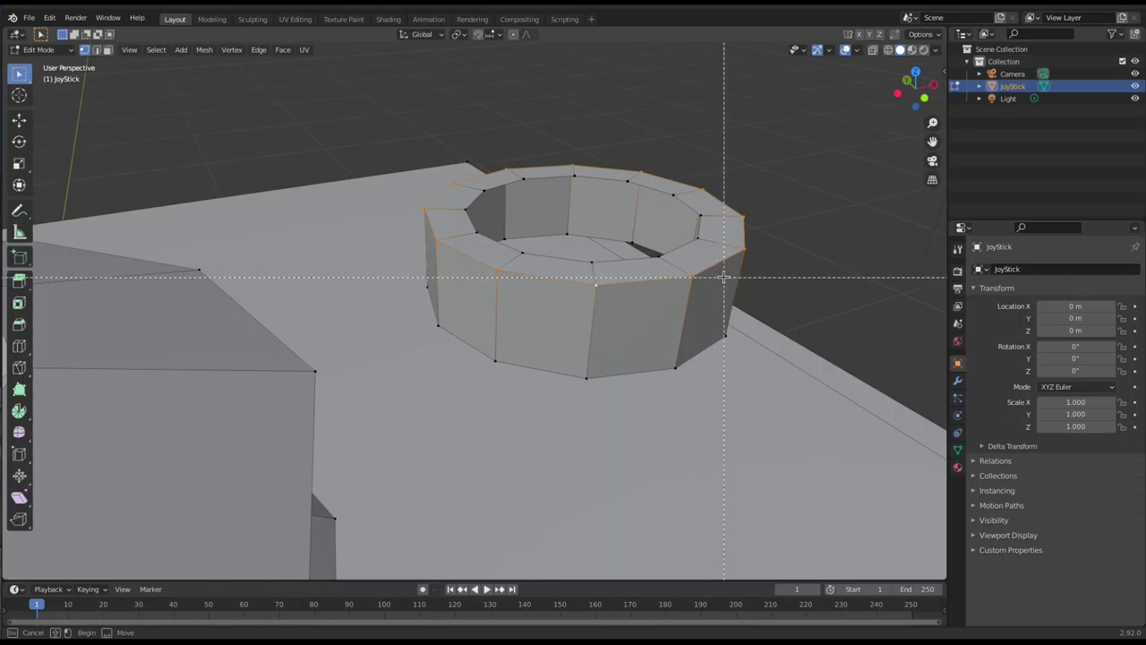
key(Escape)
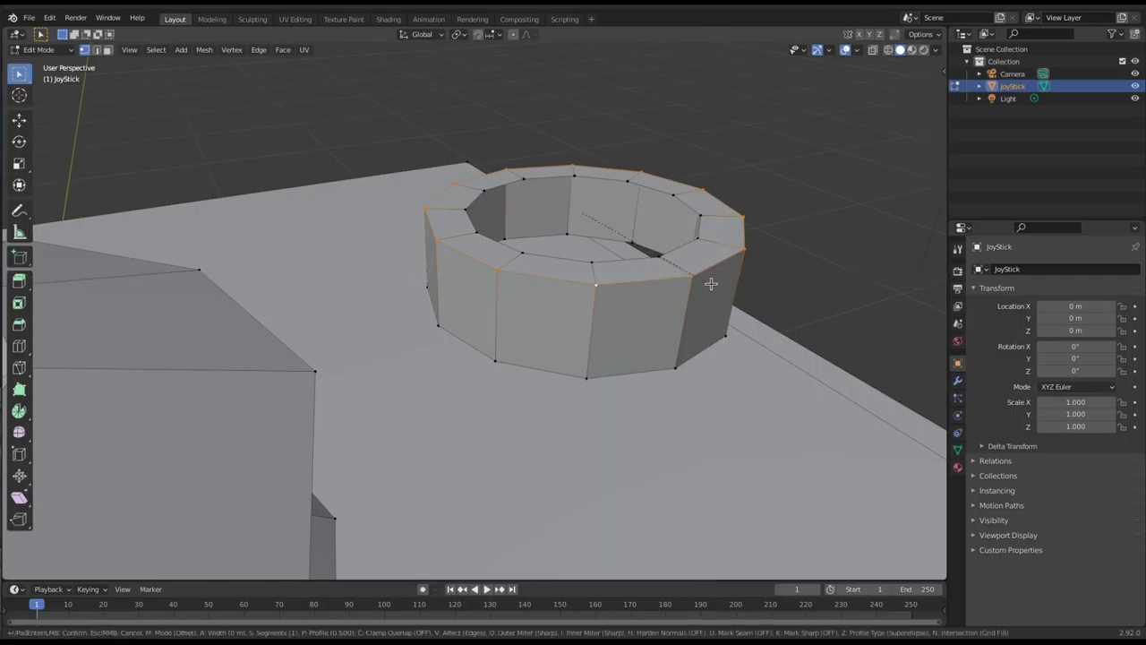
key(ctrl+b)
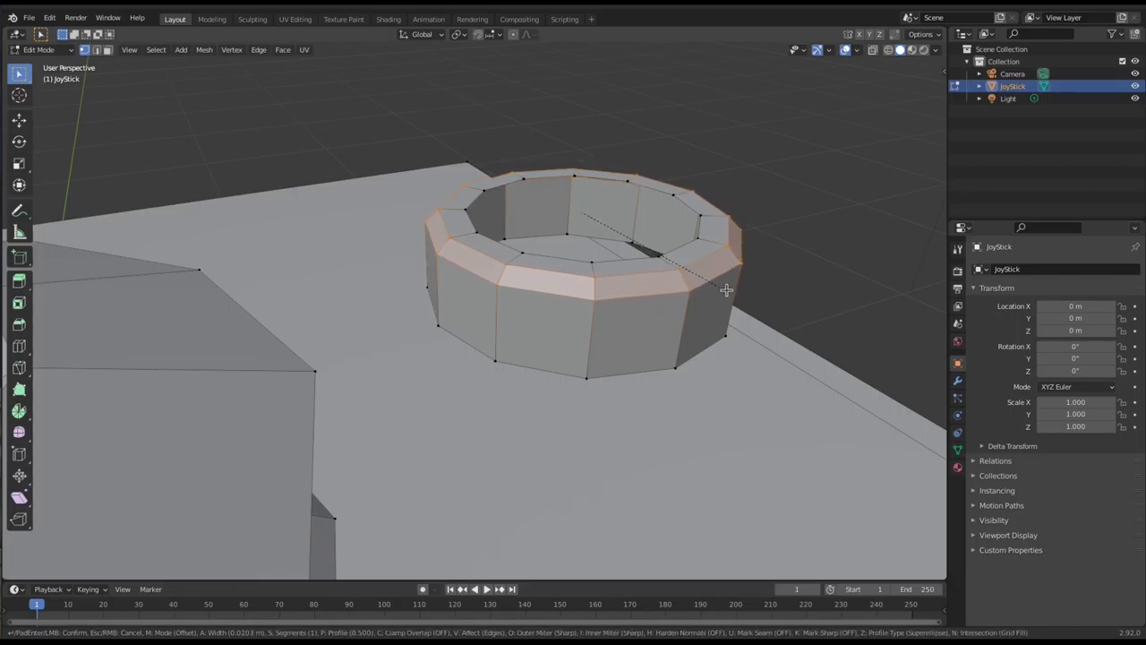
click(692, 260)
Select the ring's inner top edge loop.
alt+click(665, 258)
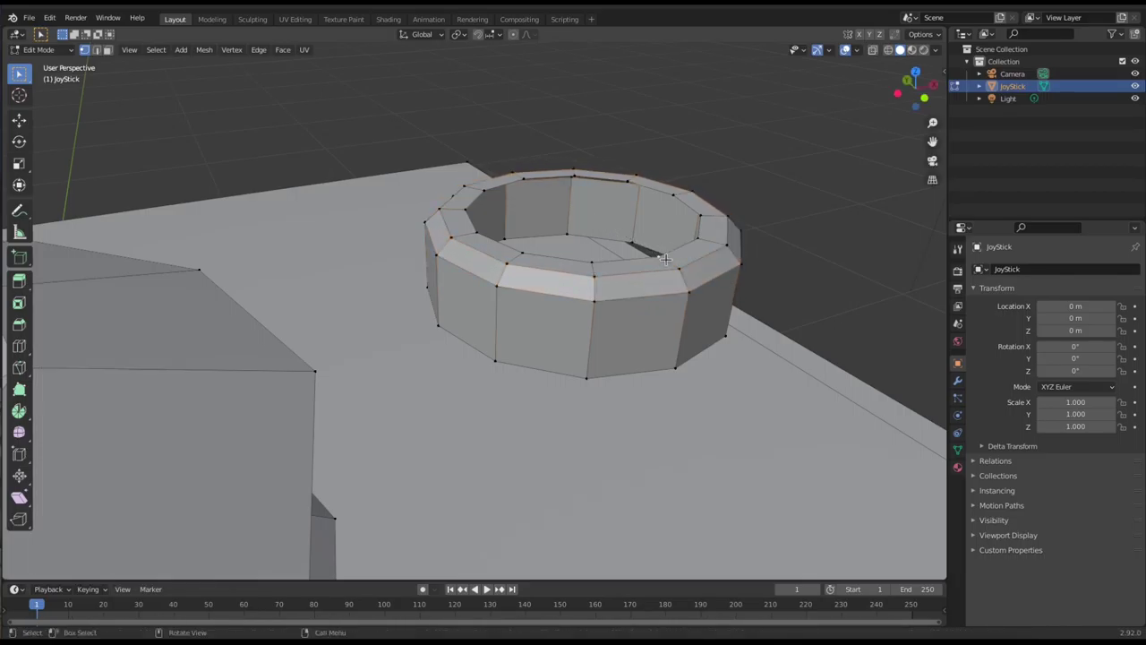
alt+click(660, 257)
middle_drag(658, 260, 633, 235)
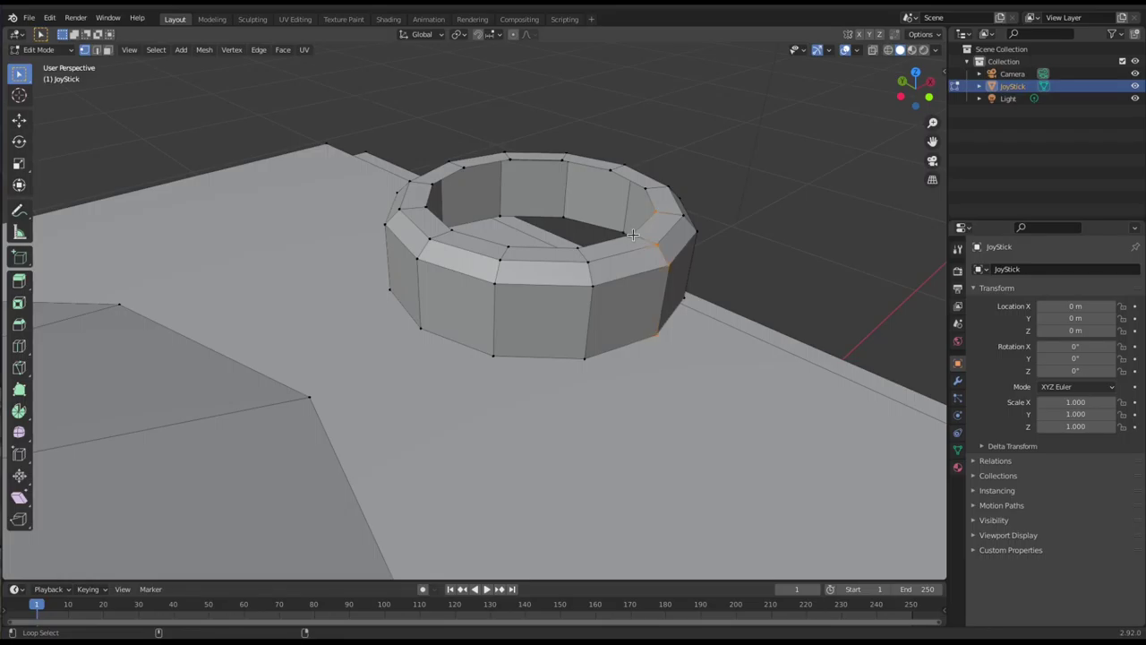
alt+click(654, 212)
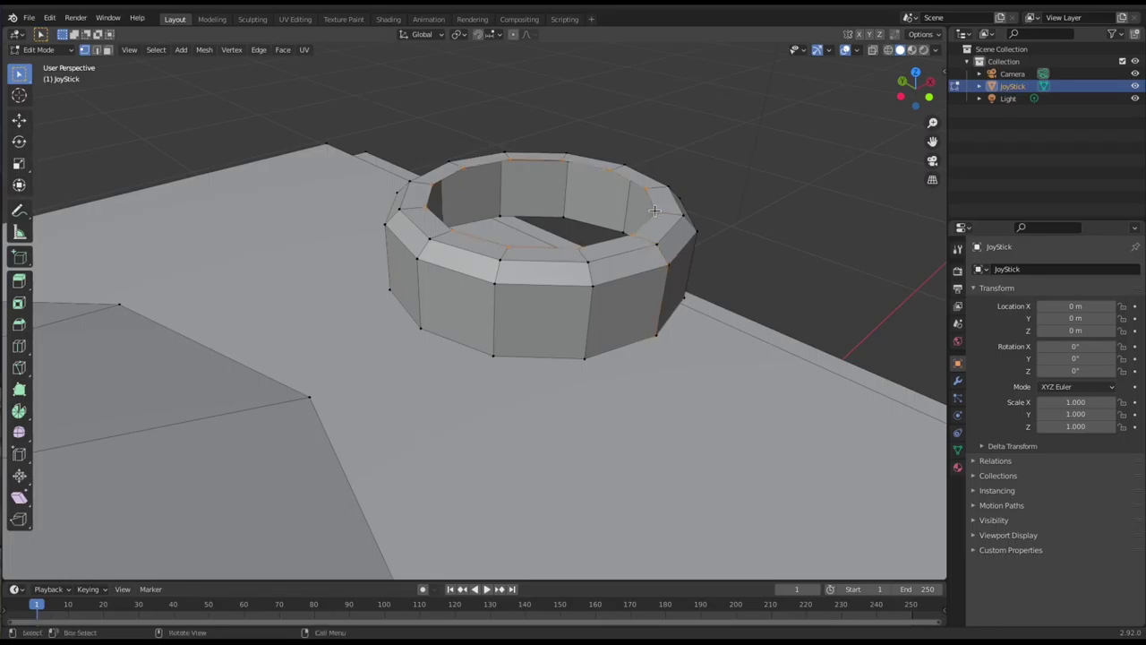
Extrude the inner top loop inward to 0.729, sink it 0.028 m, scale to 0.938 and fill it.
key(e)
key(s)
click(621, 214)
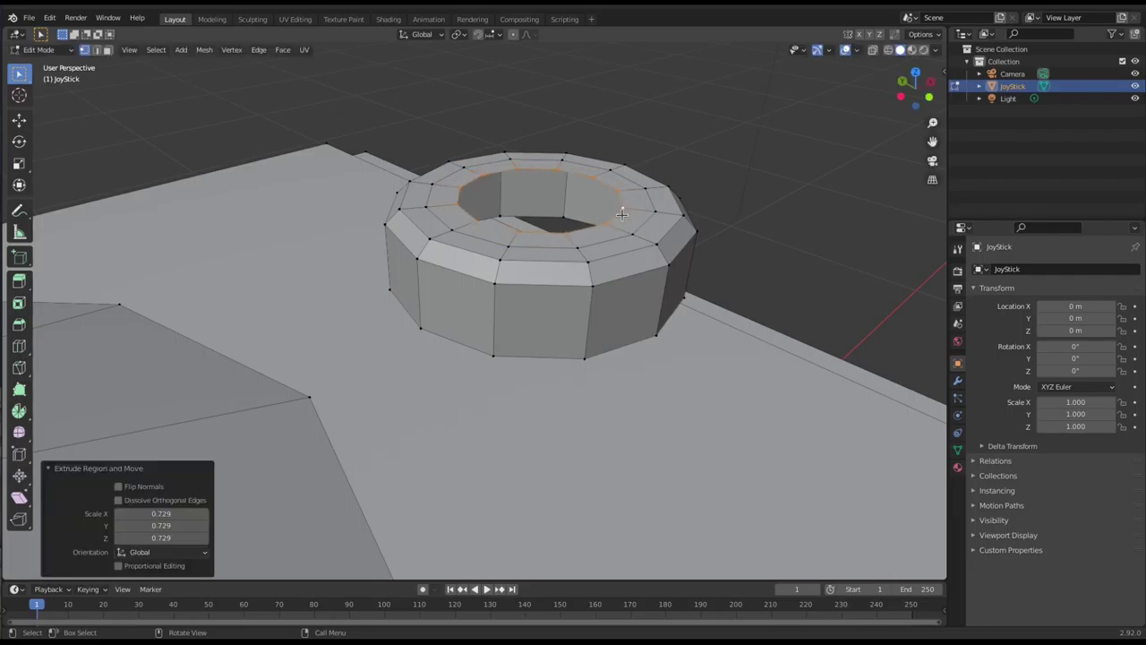
key(g)
key(z)
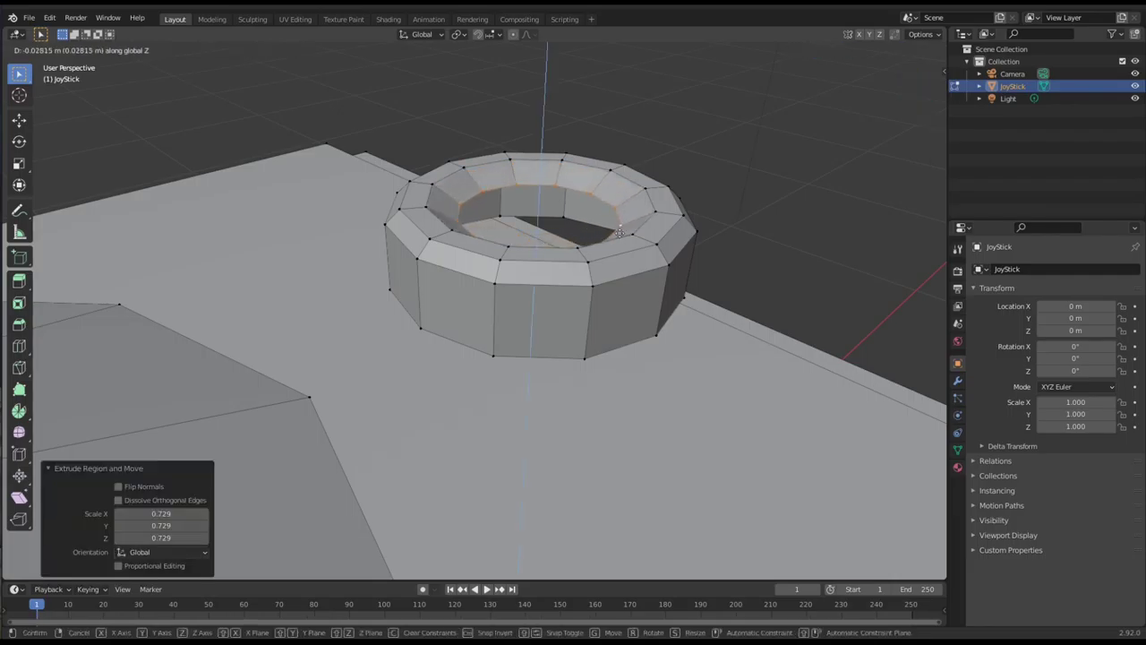
click(618, 232)
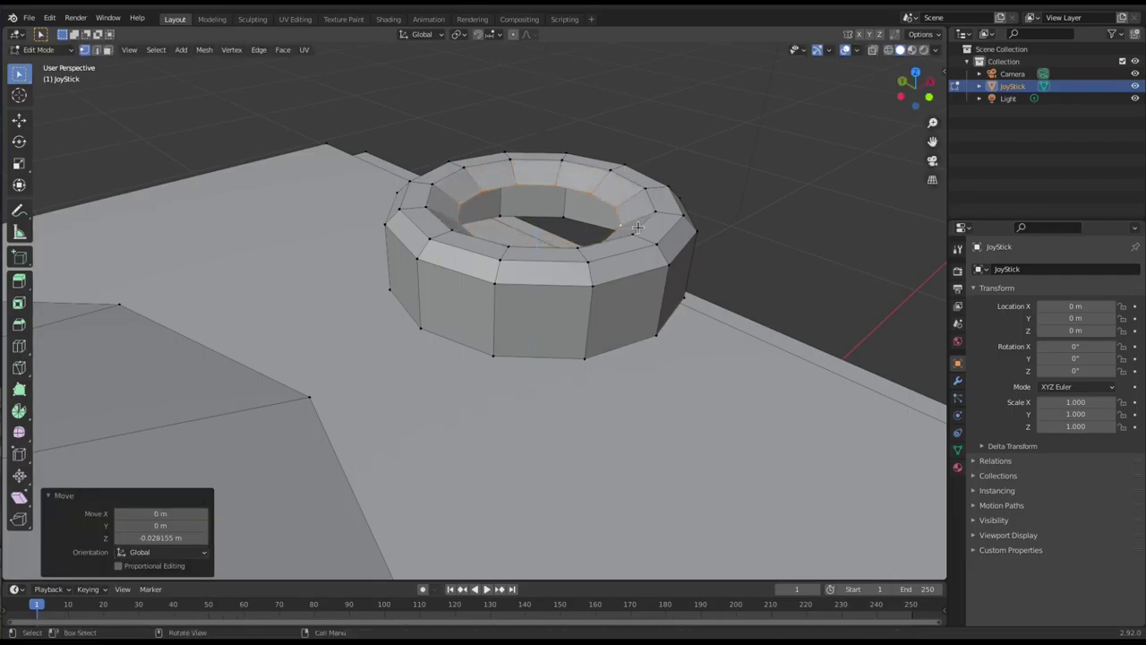
key(s)
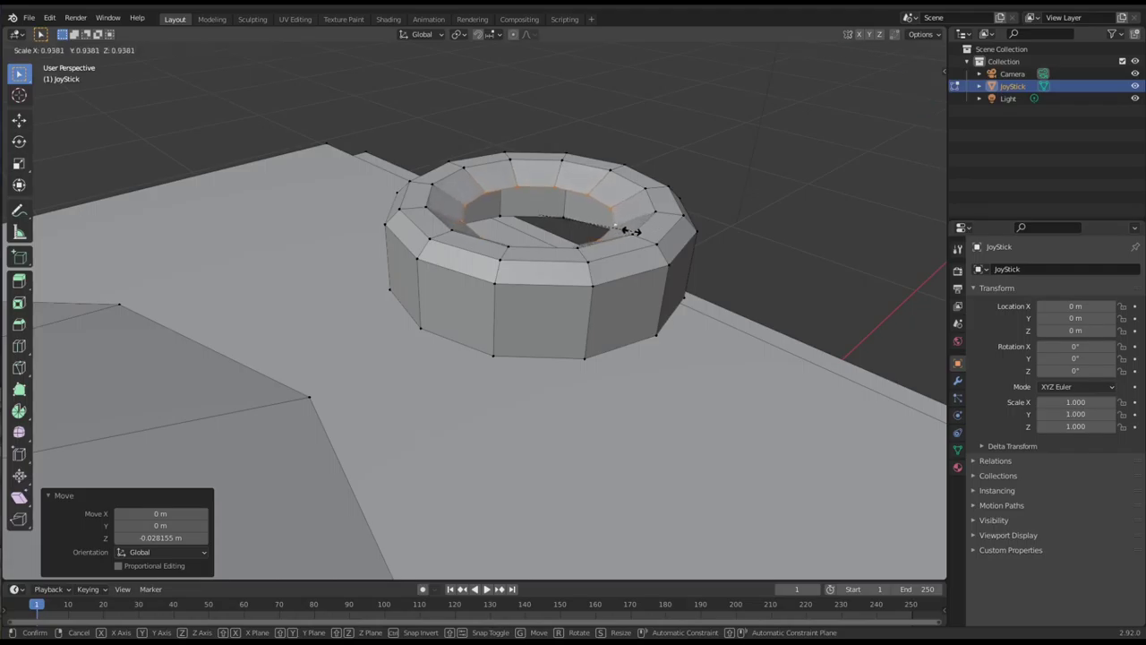
click(631, 231)
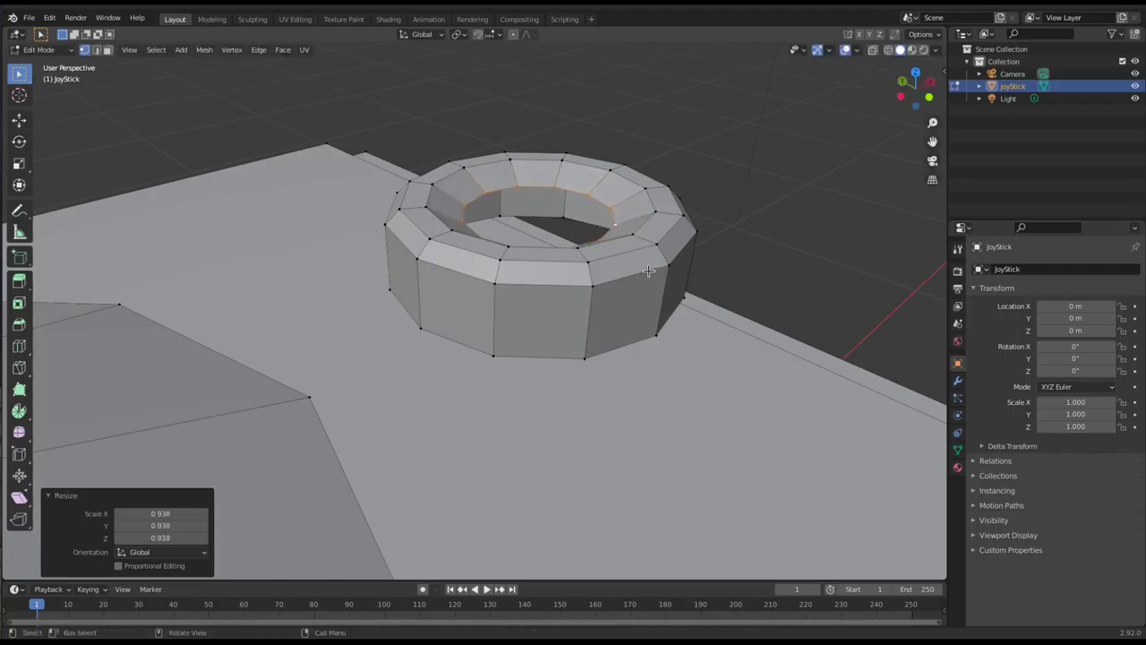
key(f)
scroll(639, 292, down, 4)
middle_drag(640, 292, 560, 311)
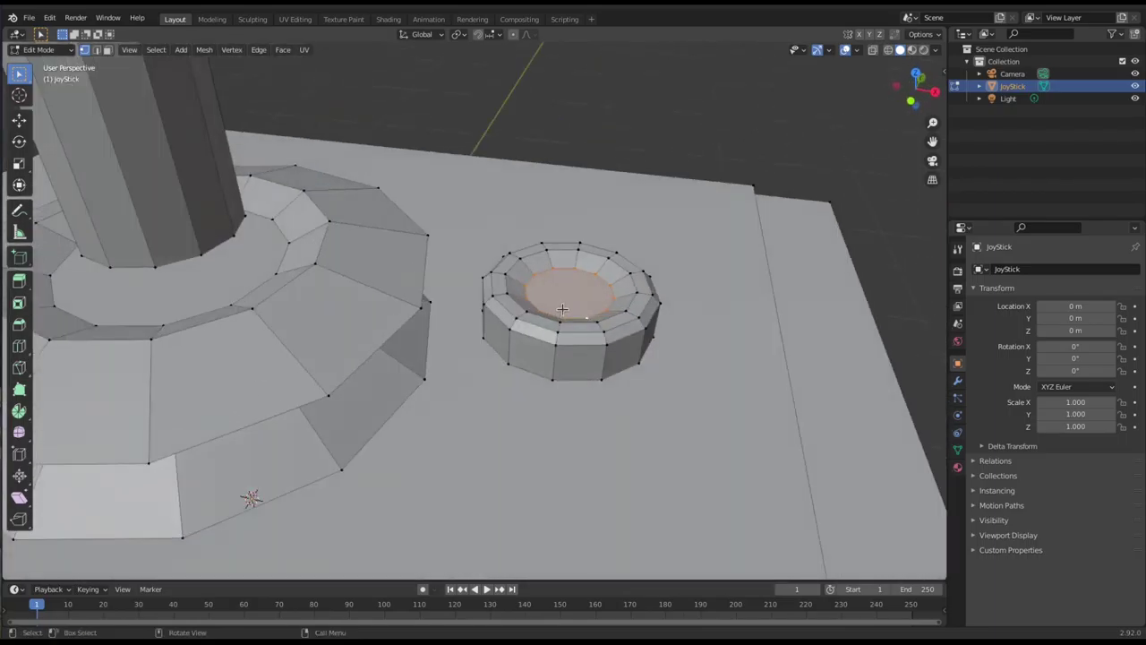
In top view, select the small ring, move it toward the base's top, and scale it by 1.830.
key(KP_7)
scroll(562, 310, down, 8)
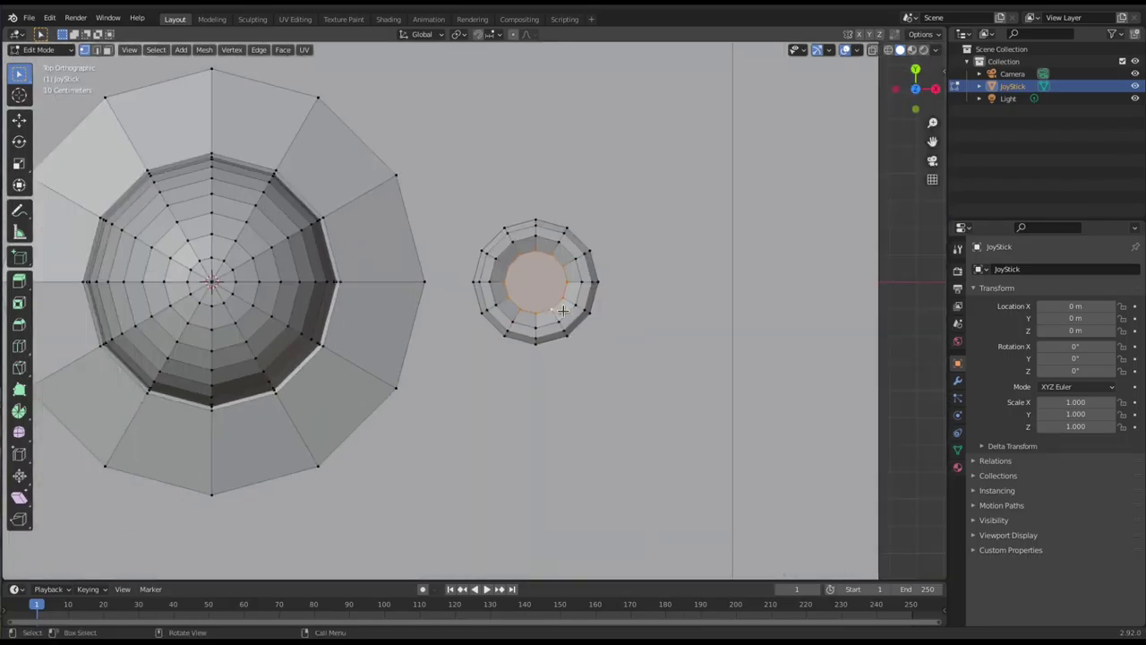
key(l)
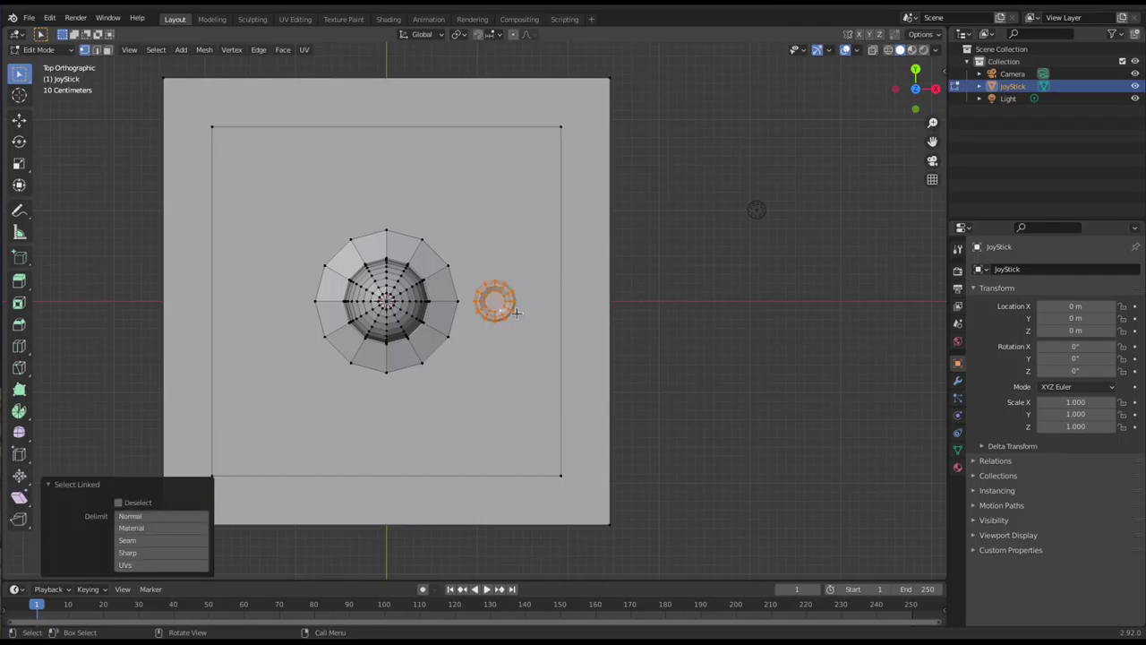
key(g)
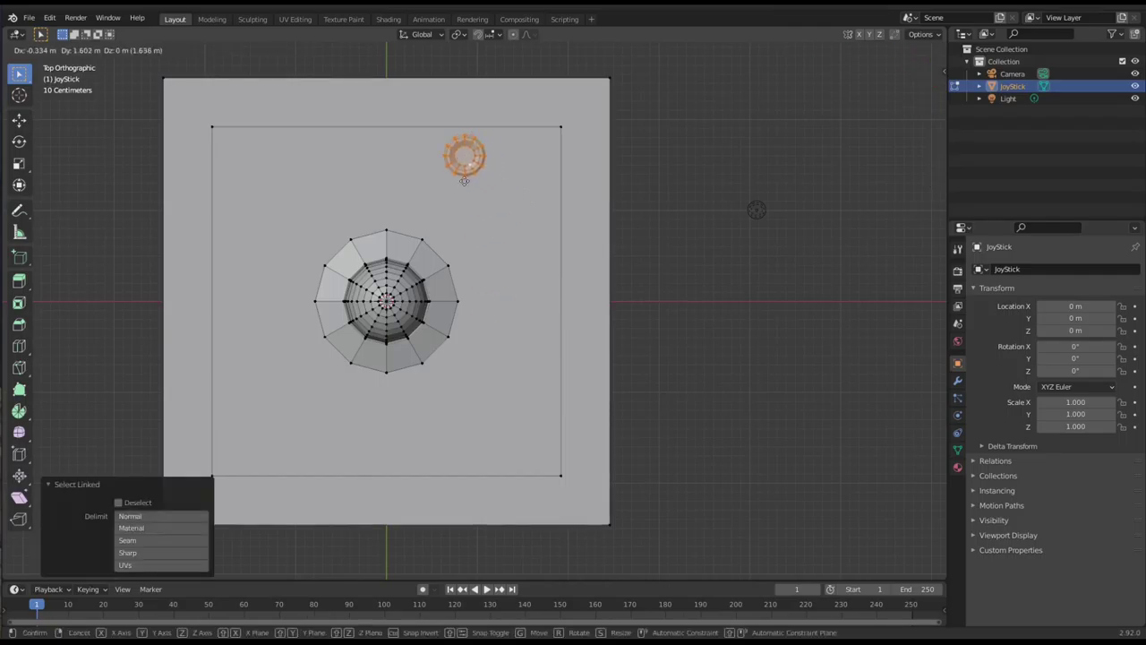
click(480, 199)
key(s)
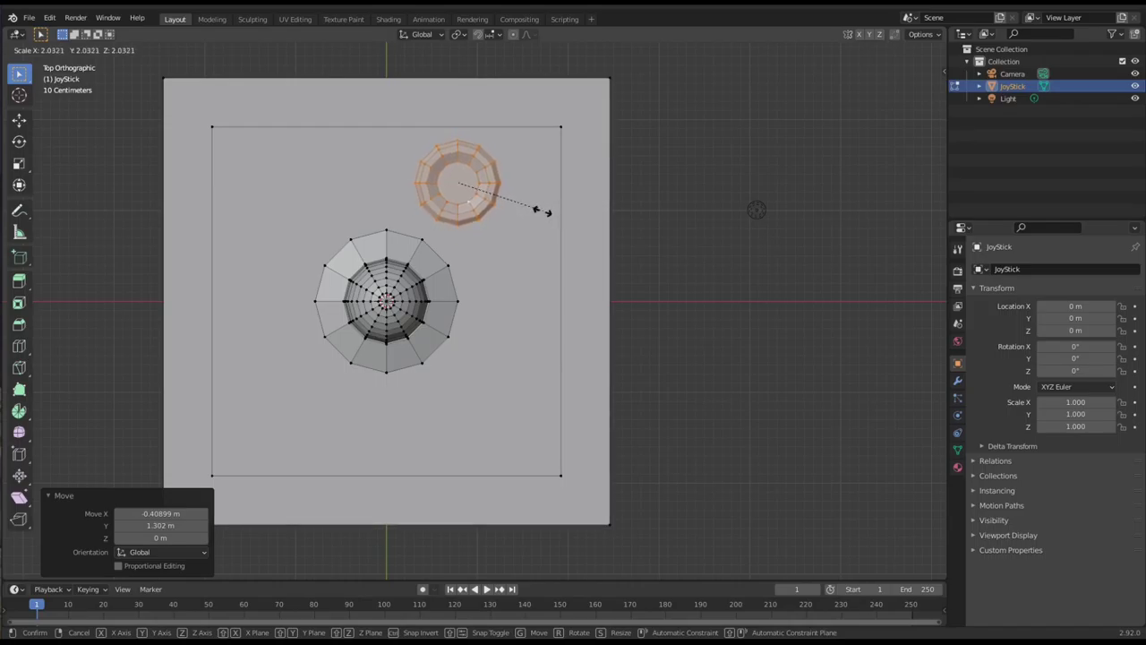
click(534, 209)
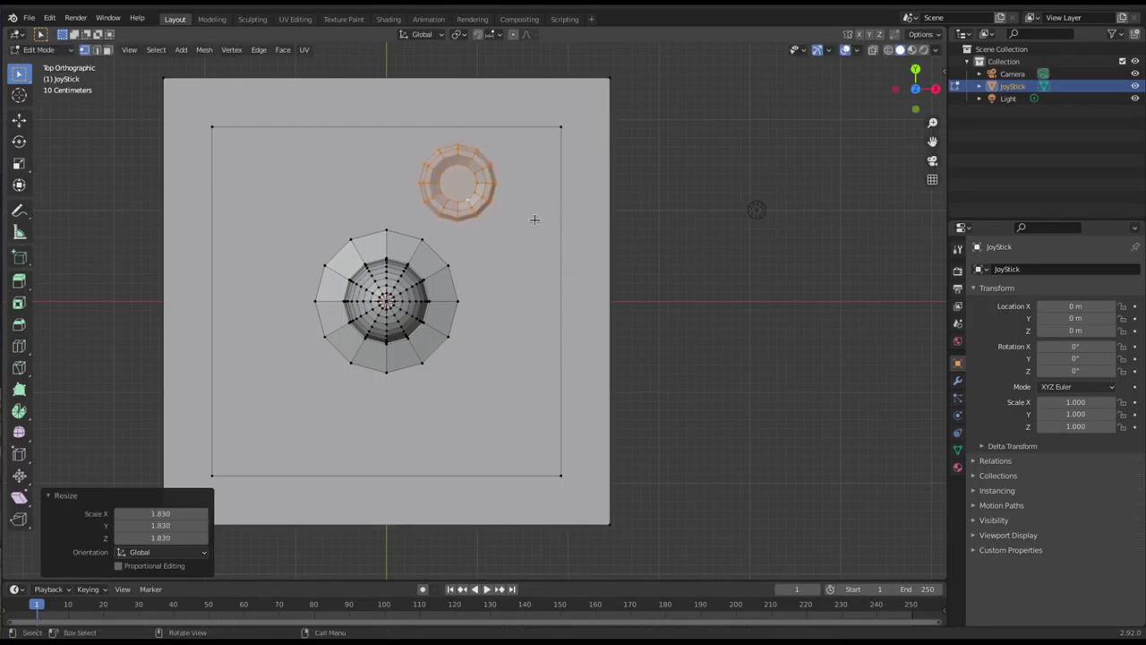
Reposition the enlarged ring near the base's top right and place a duplicate diagonally below right.
key(g)
click(524, 212)
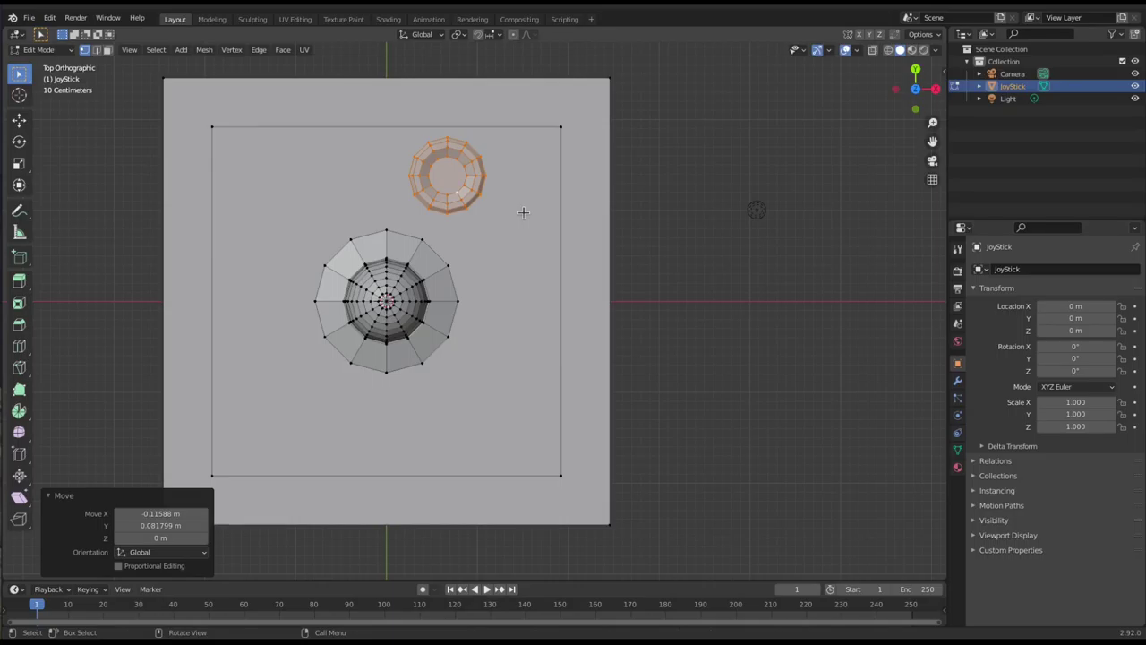
key(shift+d)
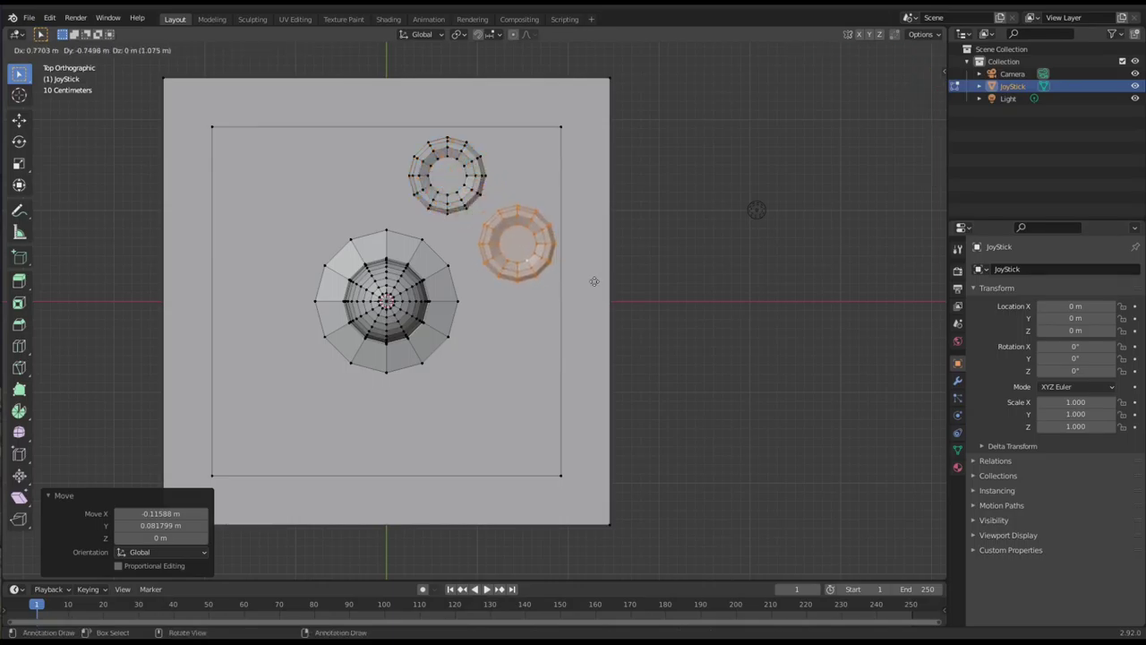
click(593, 280)
Select both rings in top view, testing and cancelling scaling with the Median Point pivot.
mouse_move(593, 279)
middle_down()
mouse_move(486, 192)
mouse_move(460, 223)
mouse_move(602, 289)
middle_up()
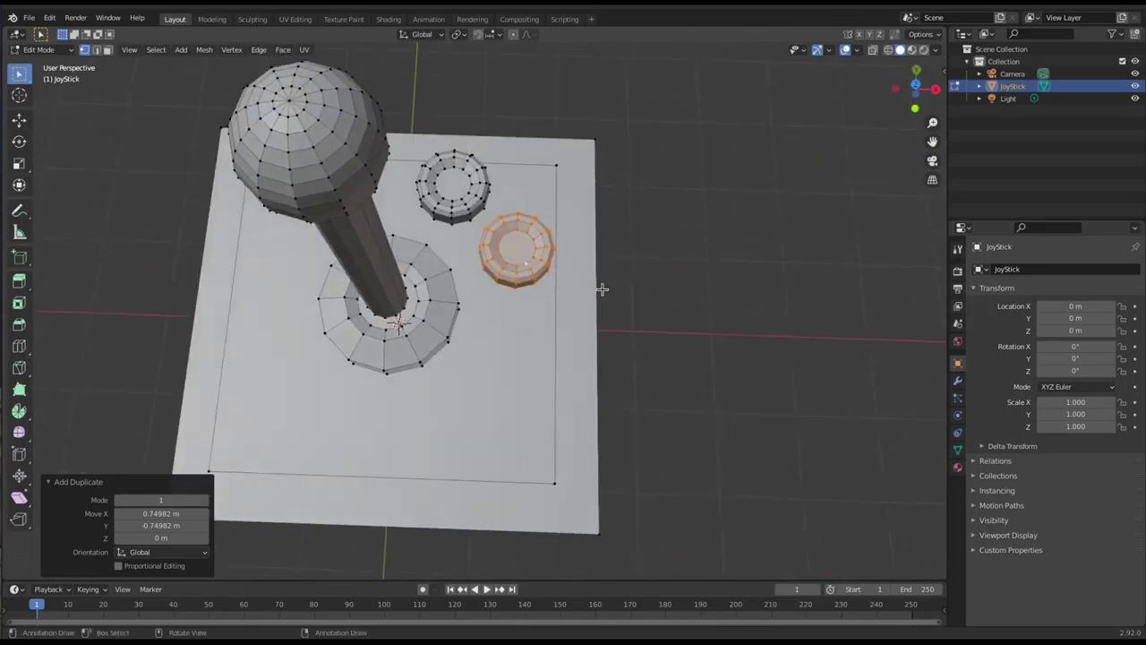
key(KP_7)
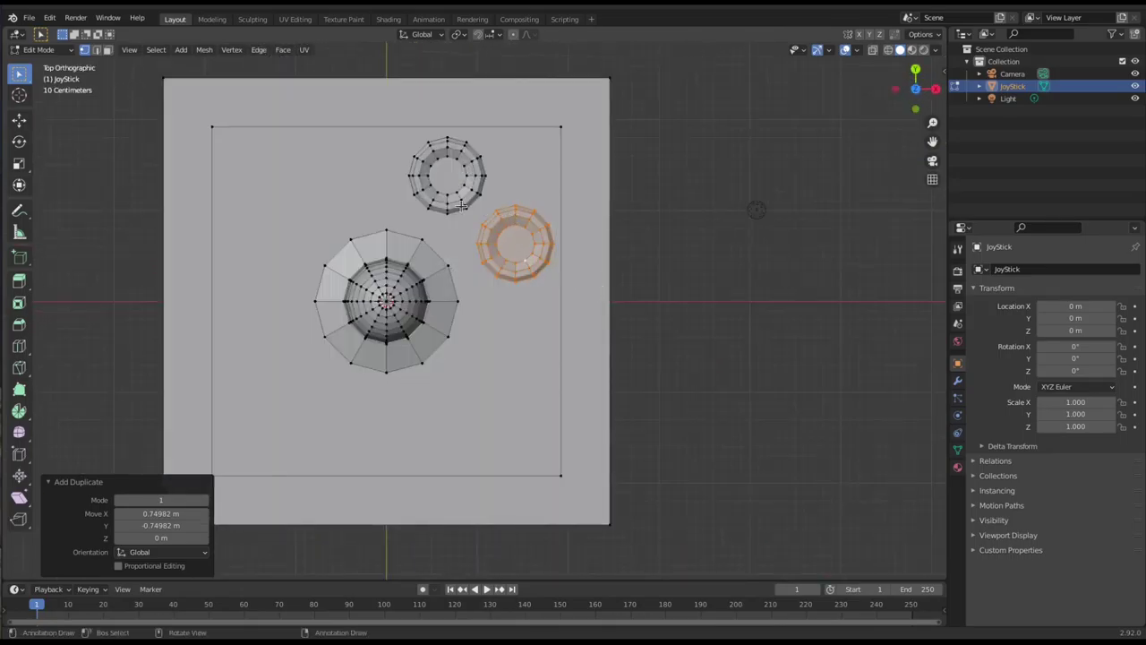
key(l)
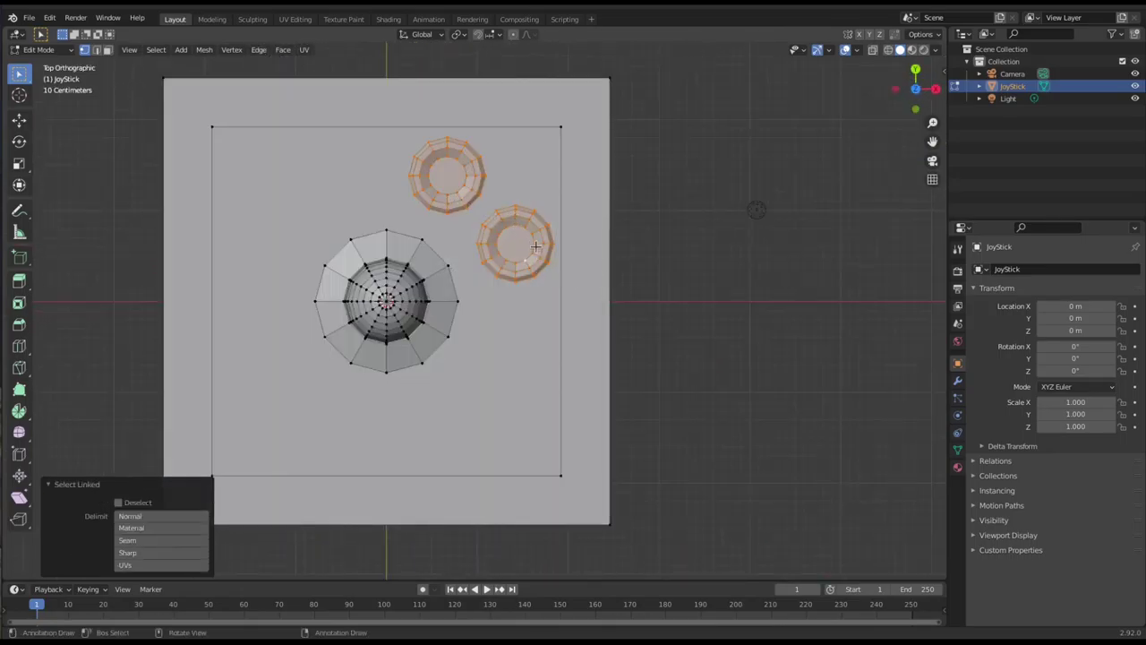
key(s)
right_click(599, 221)
click(458, 36)
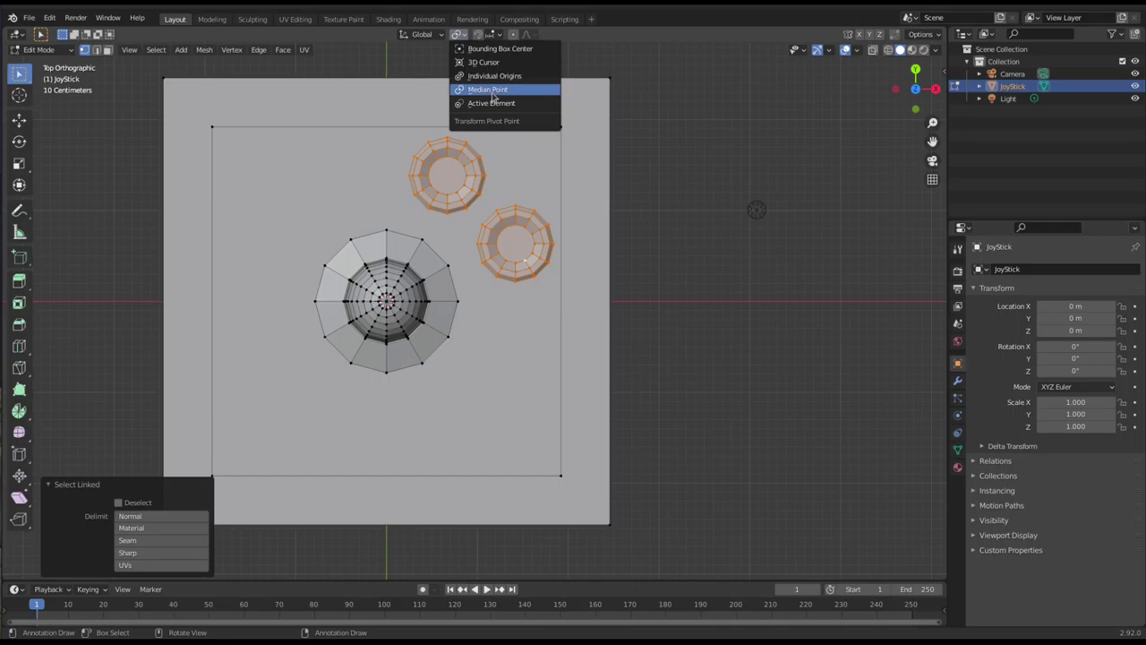
click(492, 93)
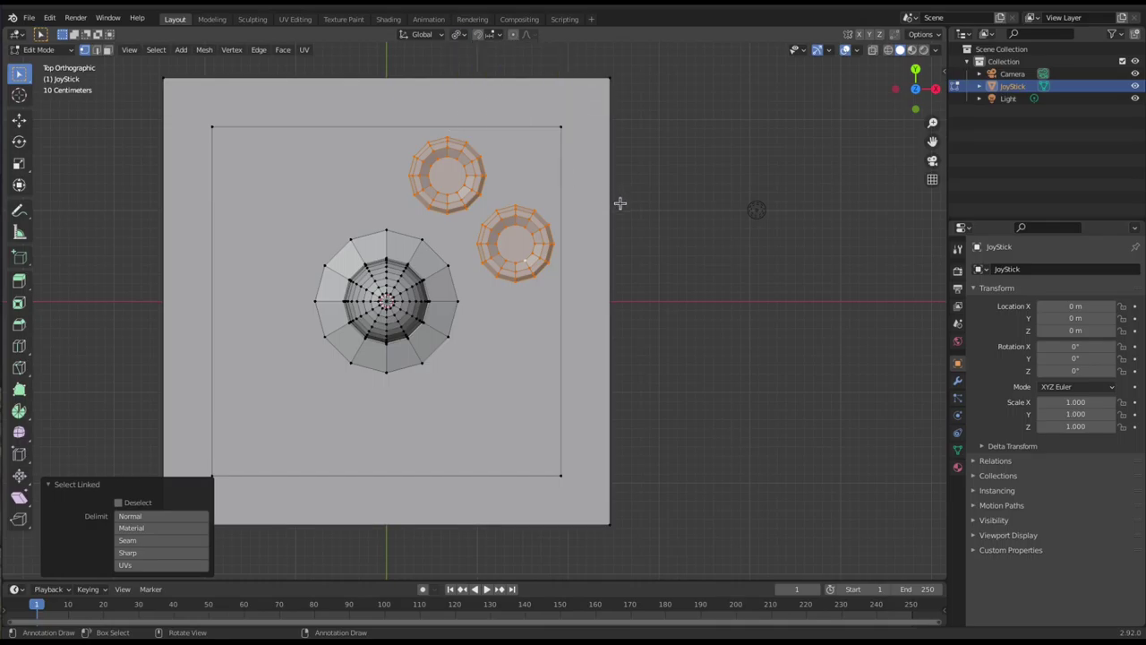
key(s)
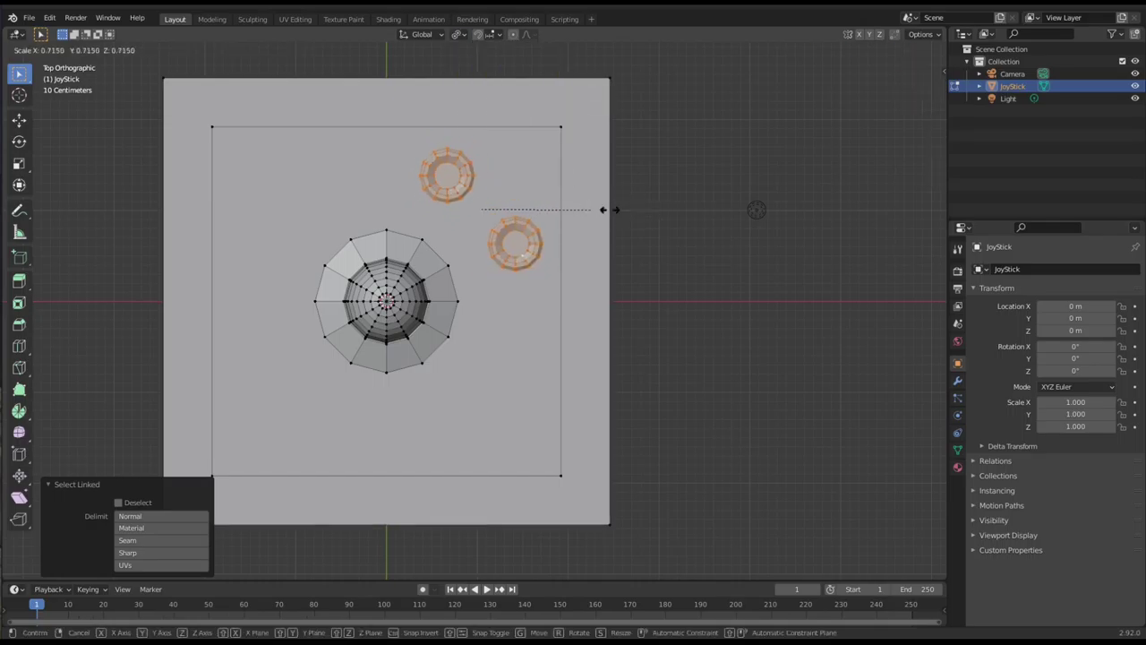
right_click(575, 178)
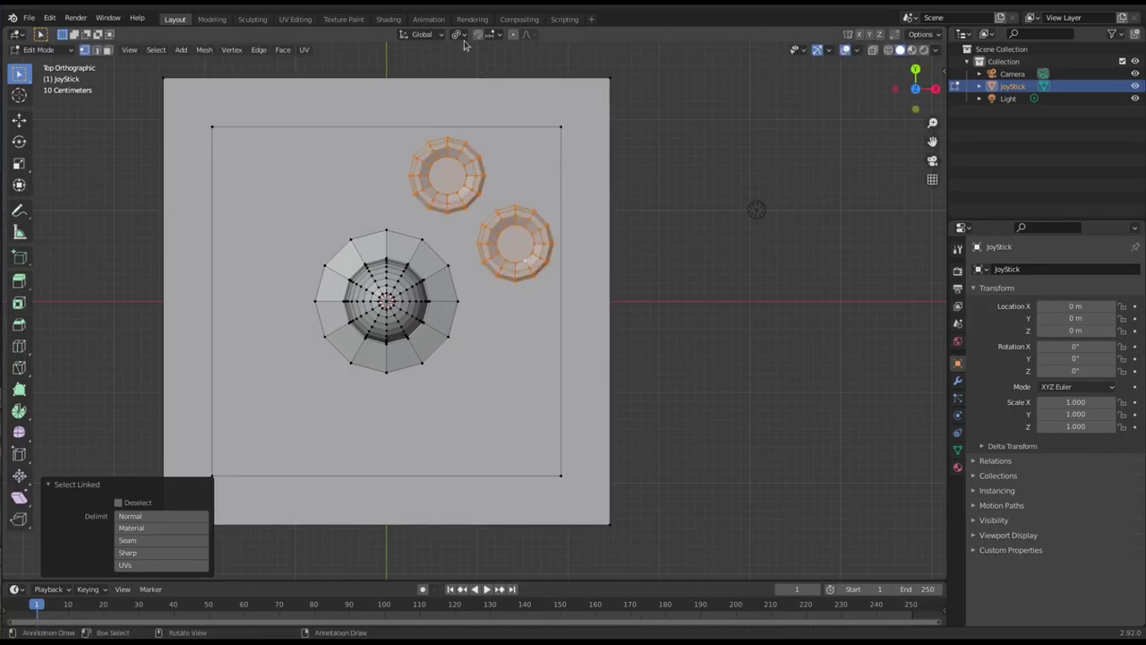
click(458, 34)
click(493, 92)
key(s)
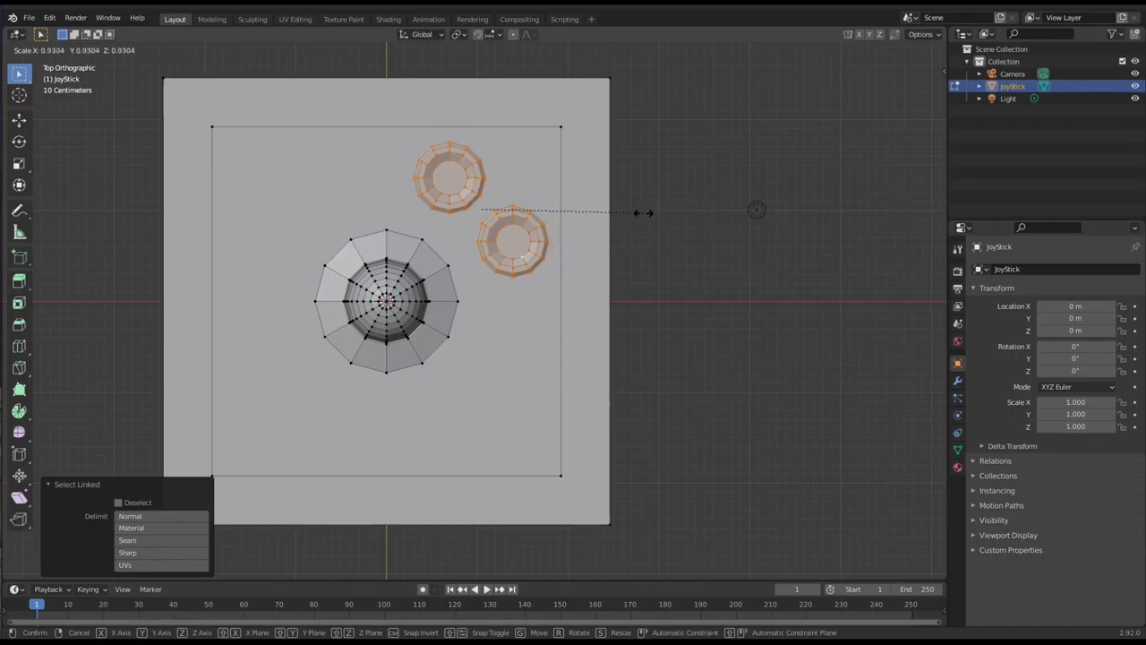
right_click(643, 213)
Shrink each ring to 0.755 about Individual Origins, then set the pivot back to Active Element.
click(458, 36)
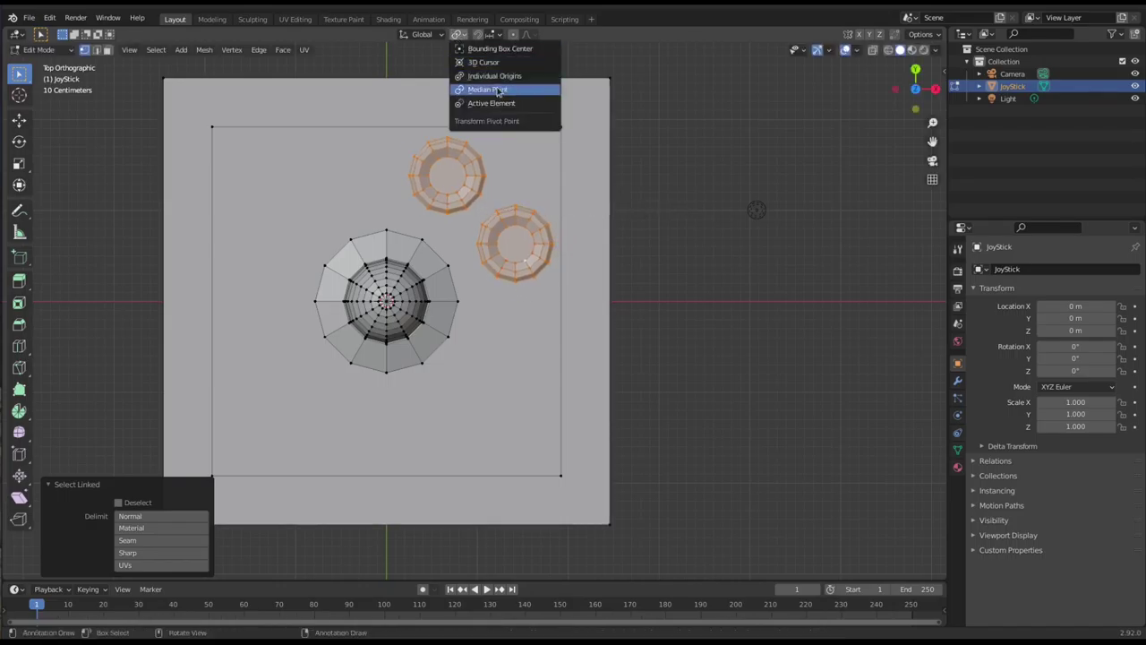
click(497, 78)
key(s)
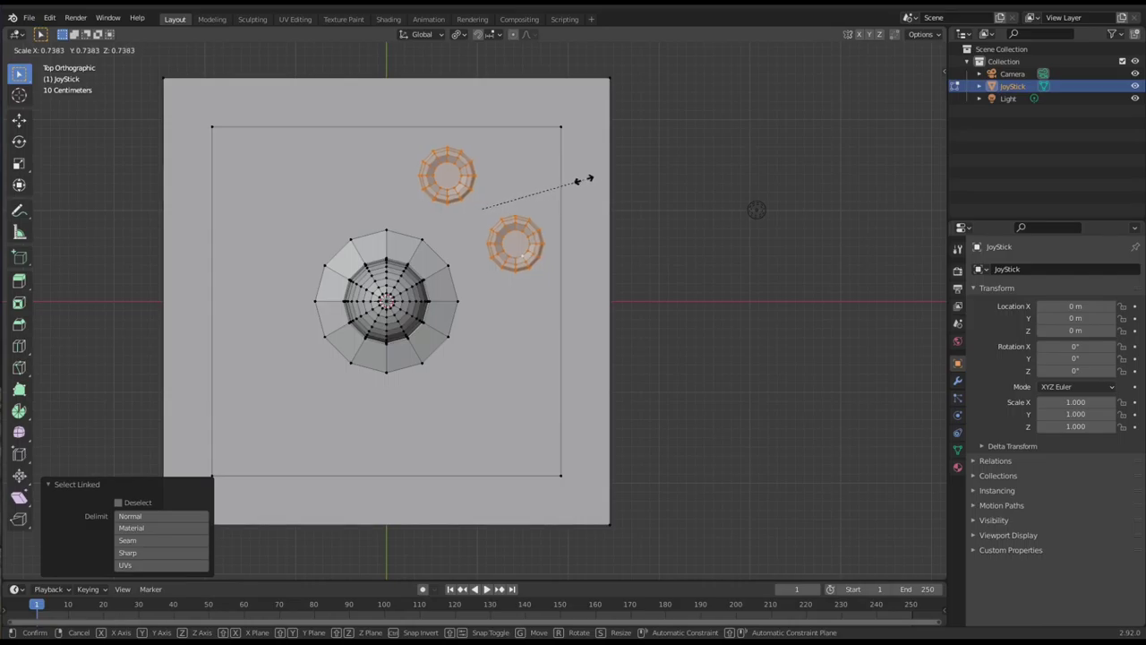
click(585, 179)
click(458, 36)
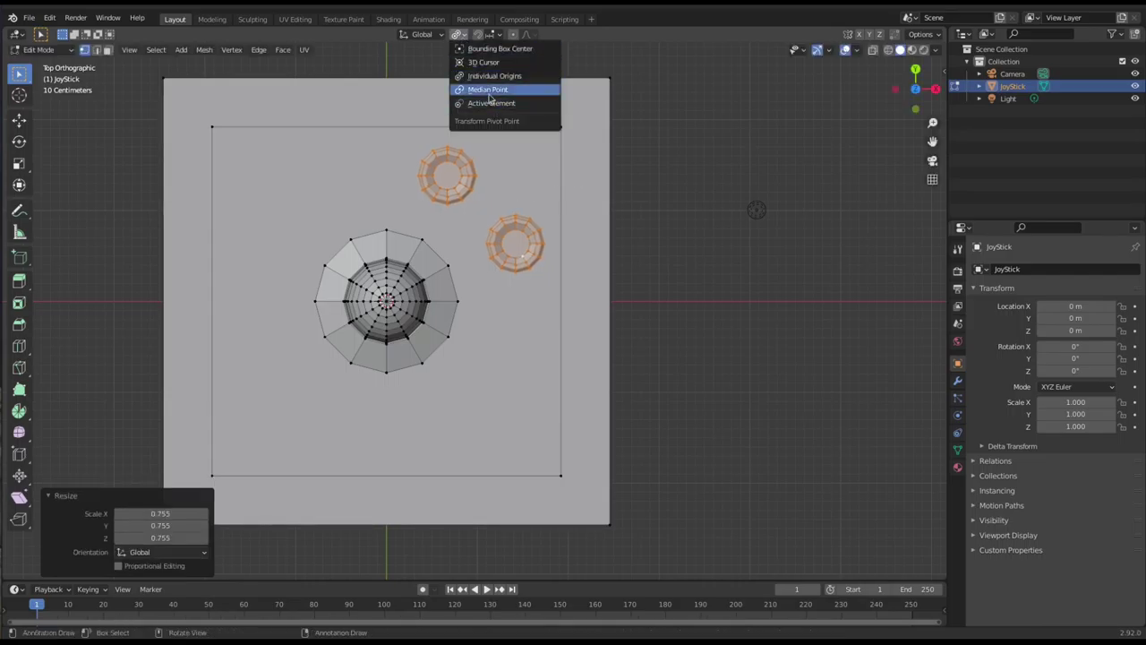
click(492, 104)
Lower both rings about 0.437 m along Z onto the base top, then deselect them.
scroll(466, 246, down, 4)
middle_drag(466, 246, 529, 207)
scroll(498, 203, up, 3)
scroll(552, 205, up, 2)
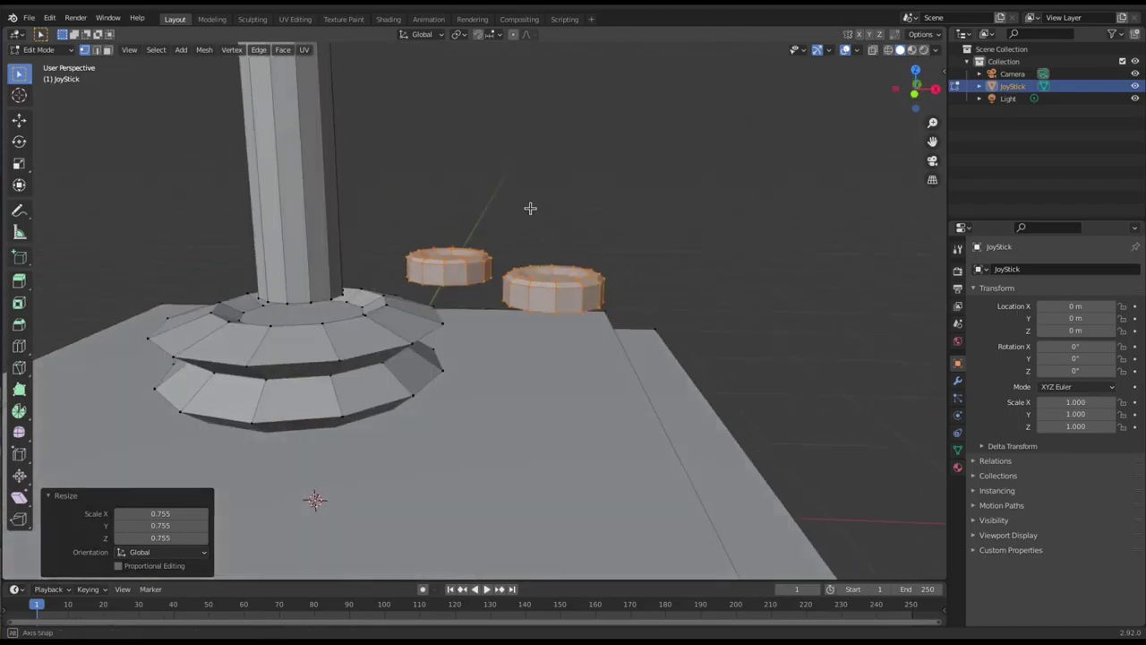
key(g)
key(z)
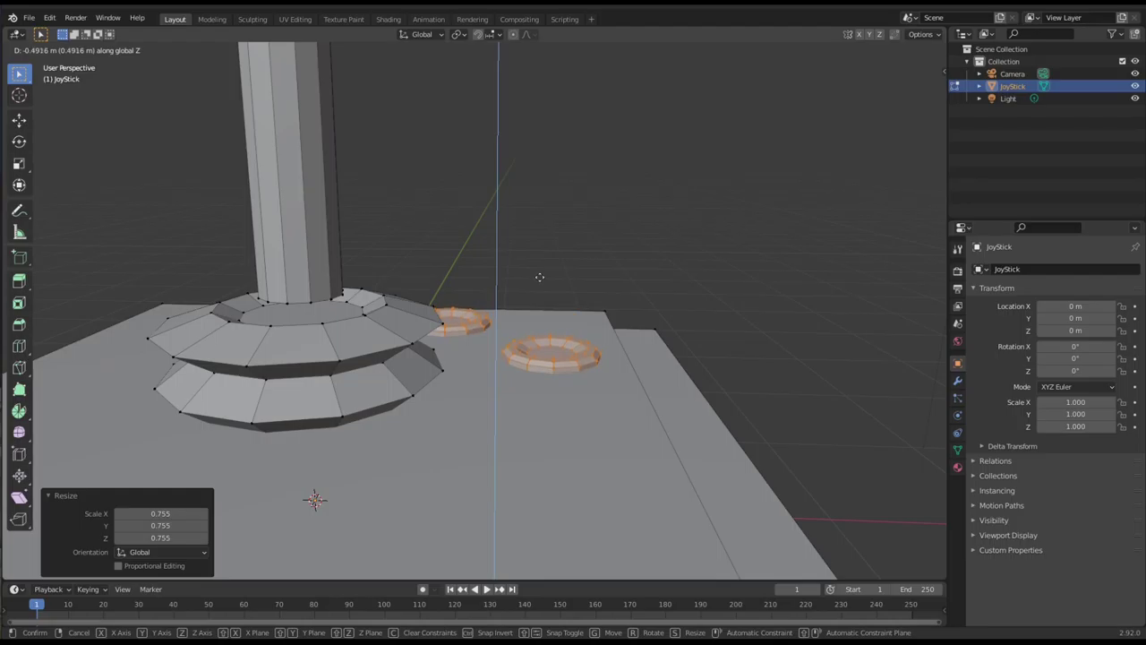
click(540, 270)
middle_drag(501, 274, 468, 287)
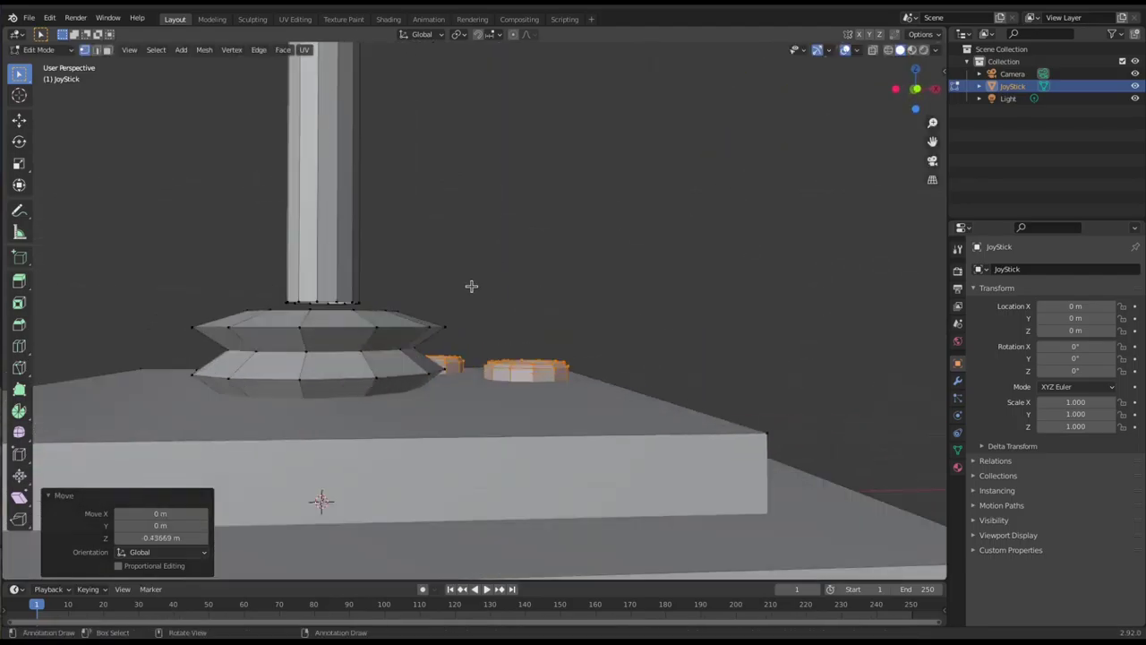
shift+middle_drag(555, 251, 622, 266)
scroll(622, 267, up, 2)
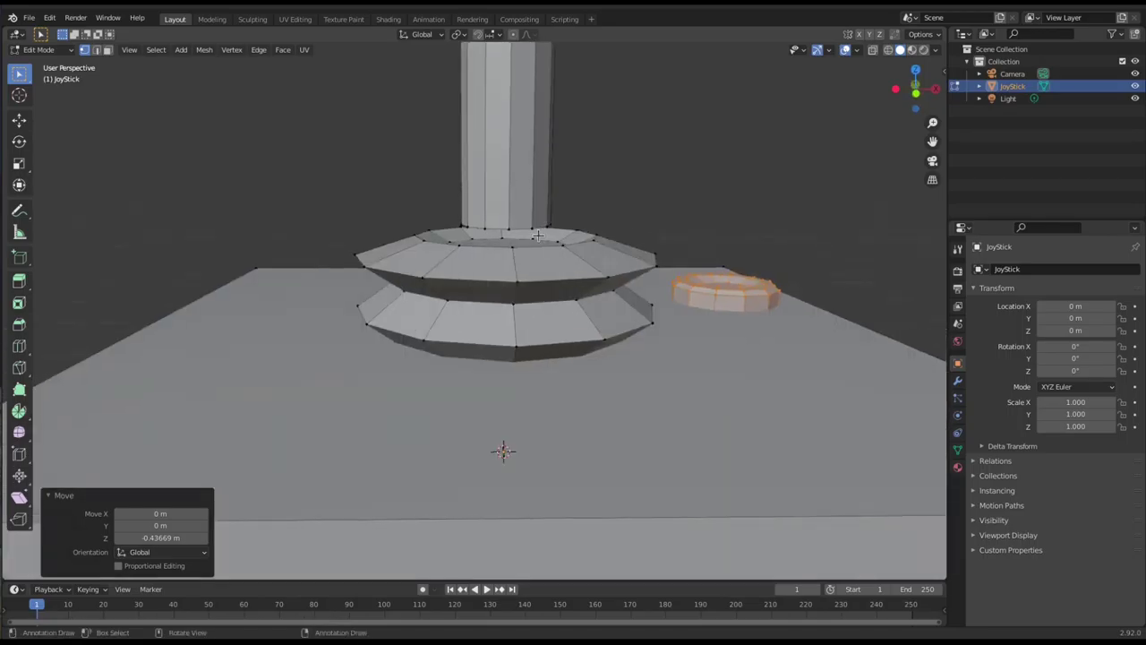
click(530, 222)
Select the whole shaft and lower it -0.16884 m along Z into the collar.
key(l)
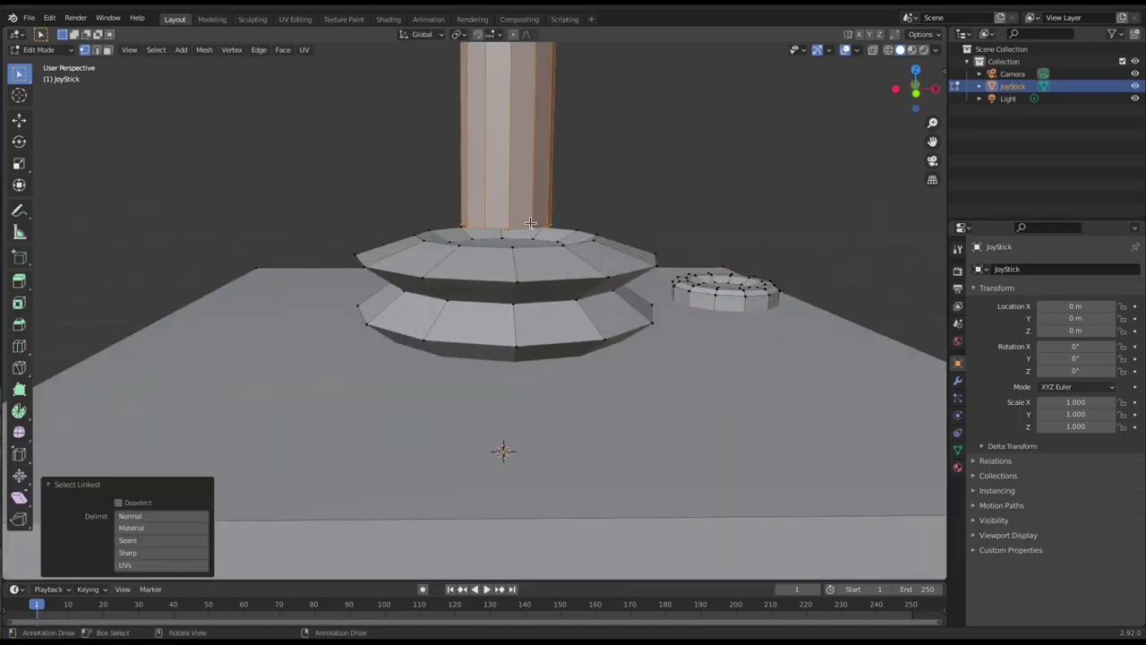
scroll(483, 170, down, 5)
scroll(482, 167, up, 2)
scroll(481, 168, up, 4)
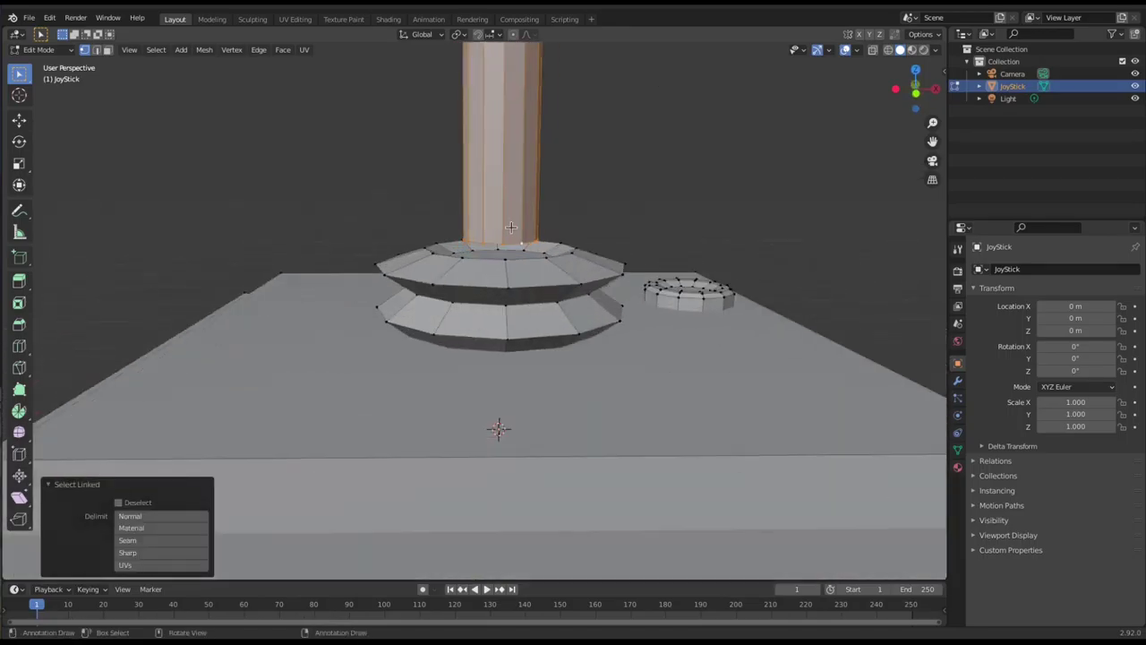
key(g)
key(z)
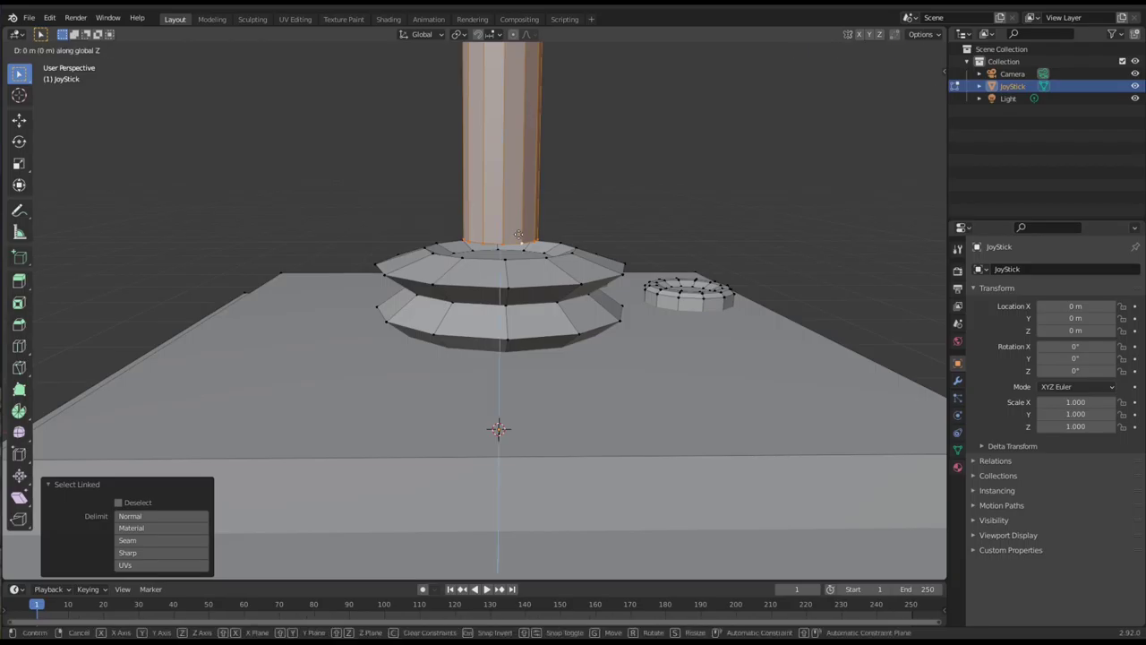
click(524, 267)
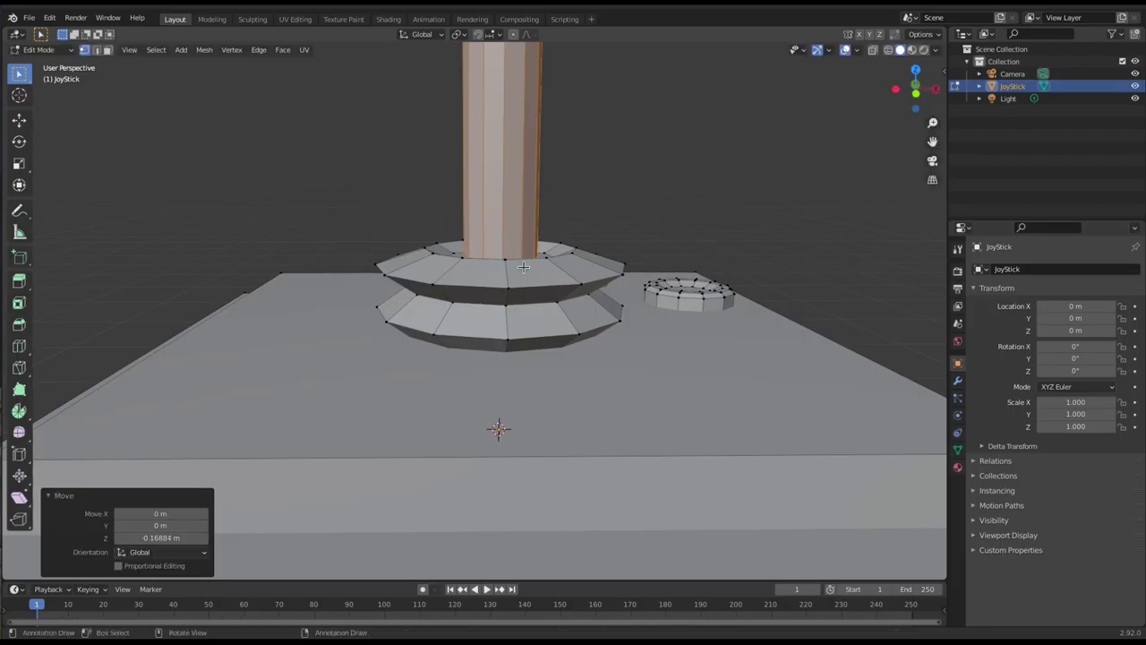
Show the Modifier properties and return the JoyStick to Object Mode.
scroll(528, 210, down, 5)
scroll(515, 234, up, 1)
middle_drag(514, 233, 478, 273)
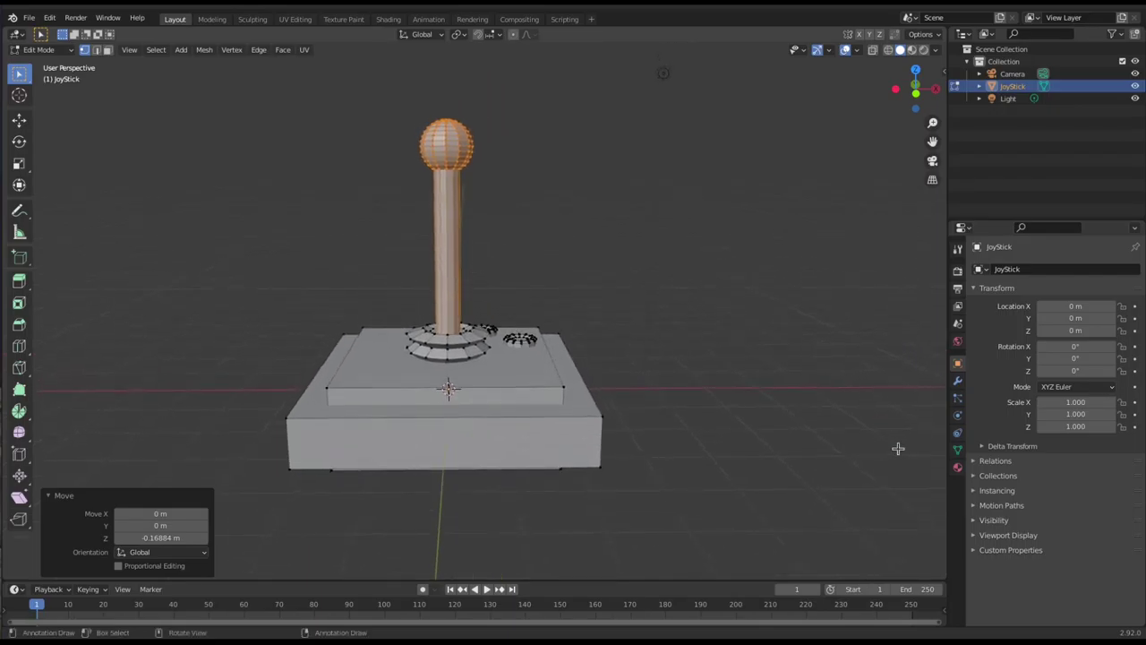
click(957, 380)
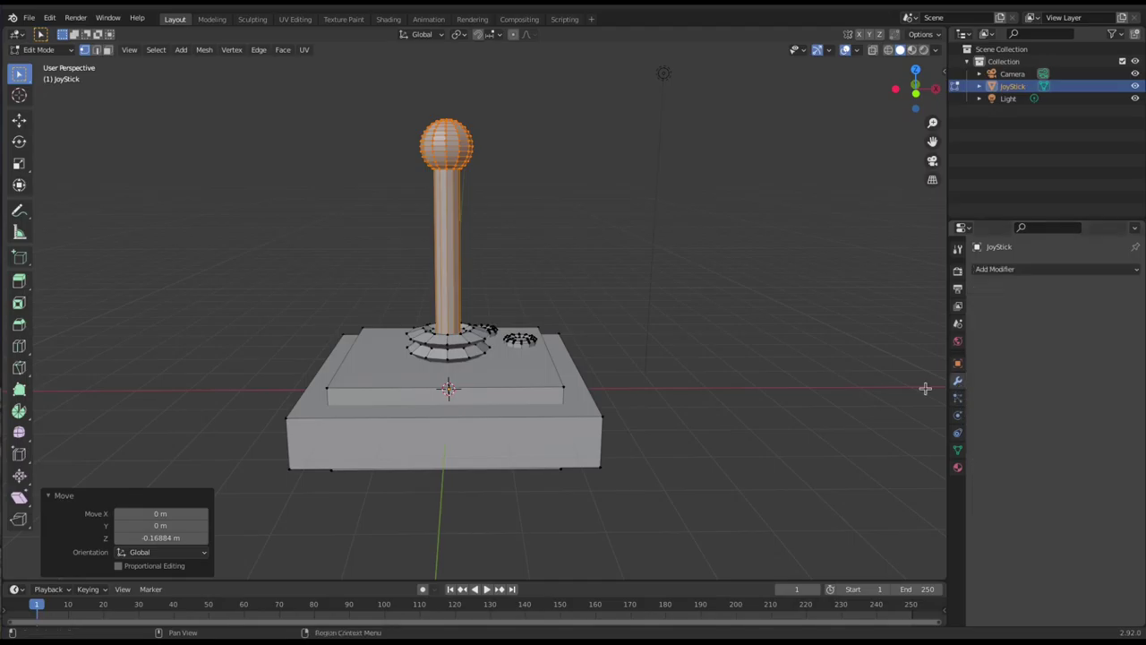
key(Tab)
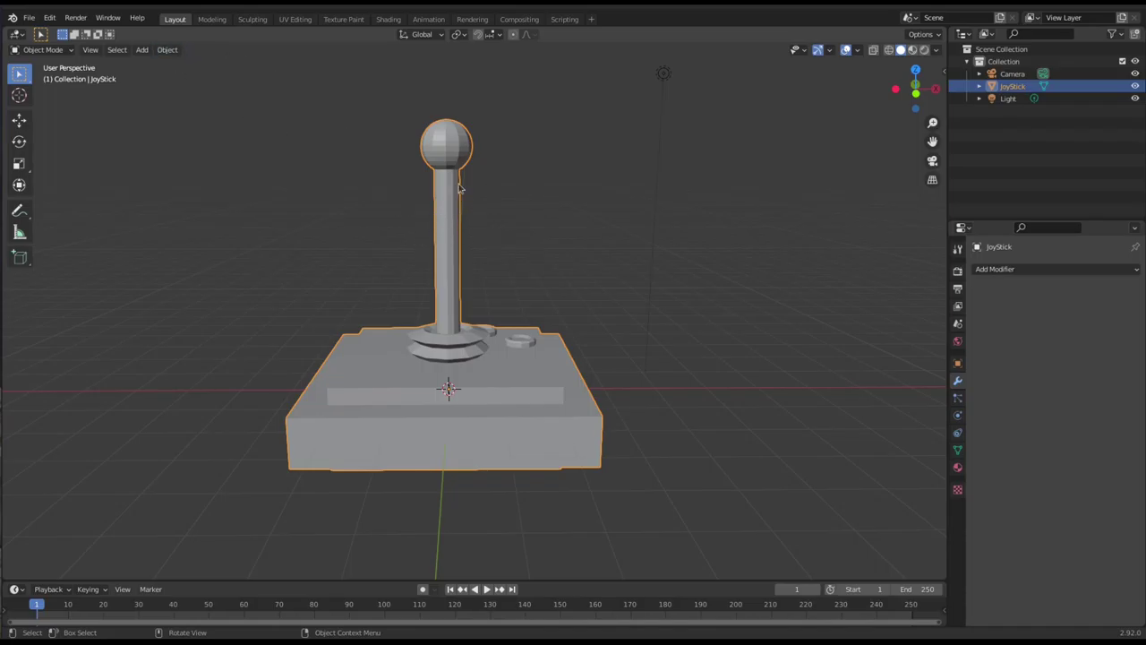
Apply Shade Smooth to the JoyStick from the Object menu, after briefly searching 'shade' with F3.
click(167, 49)
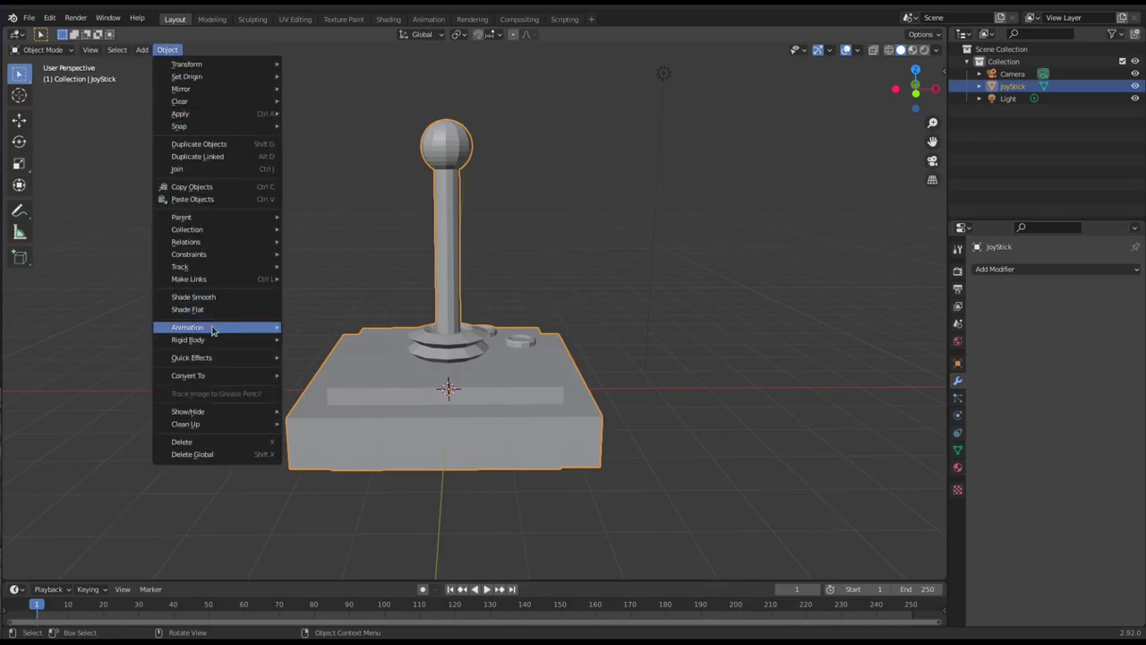
click(212, 298)
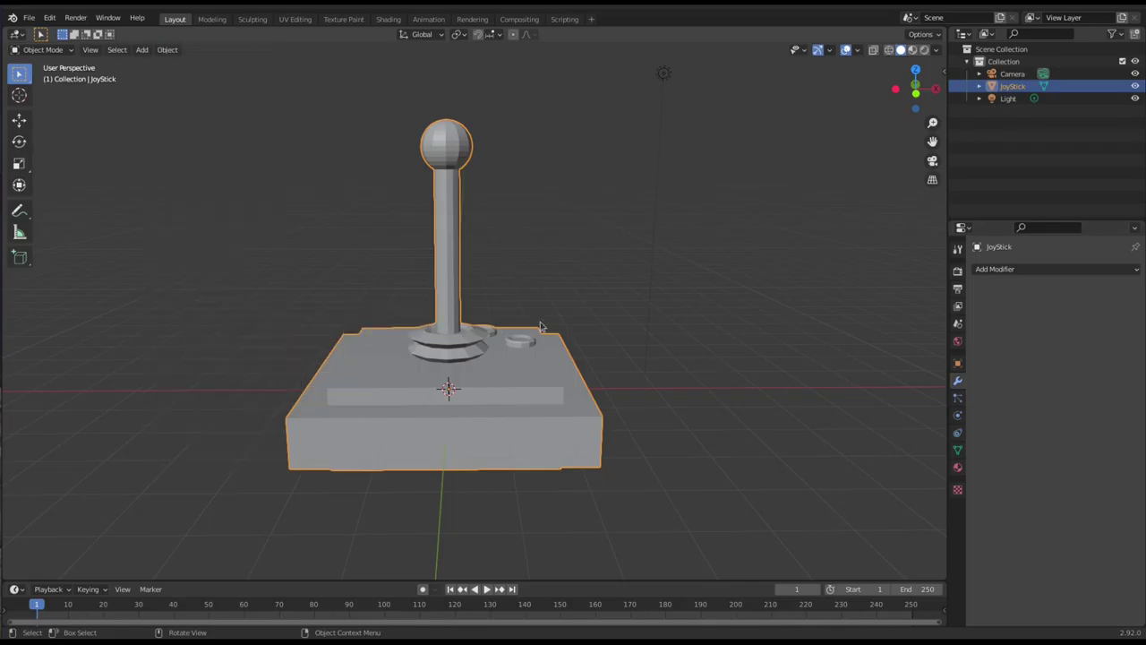
key(F3)
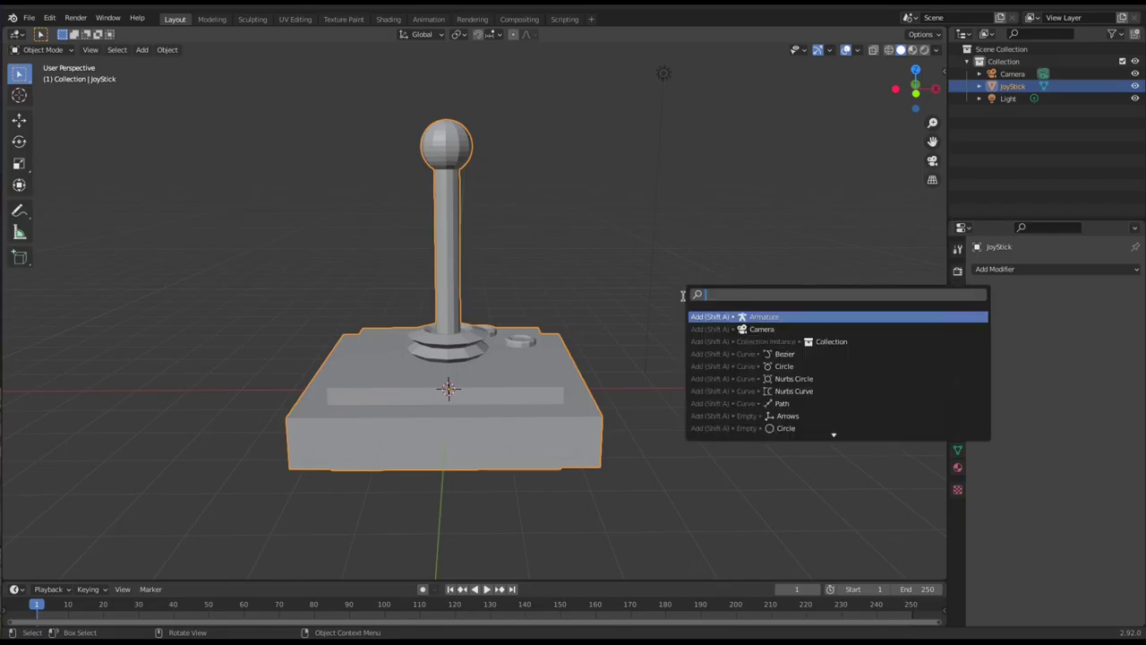
text(shade)
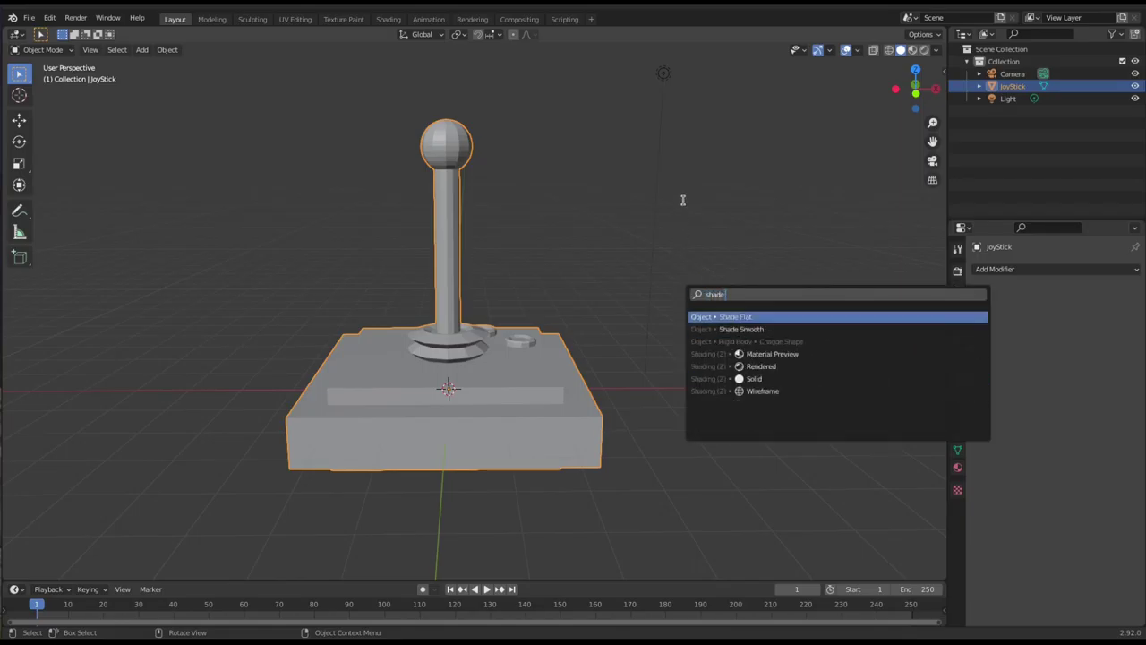
key(Escape)
click(168, 50)
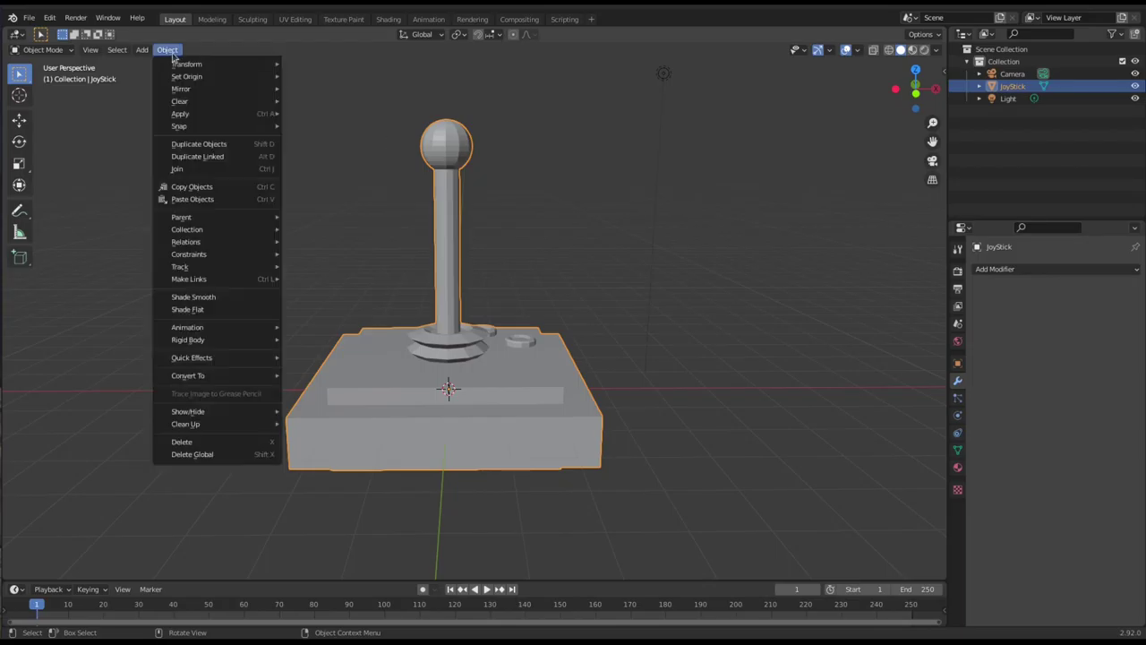
click(199, 297)
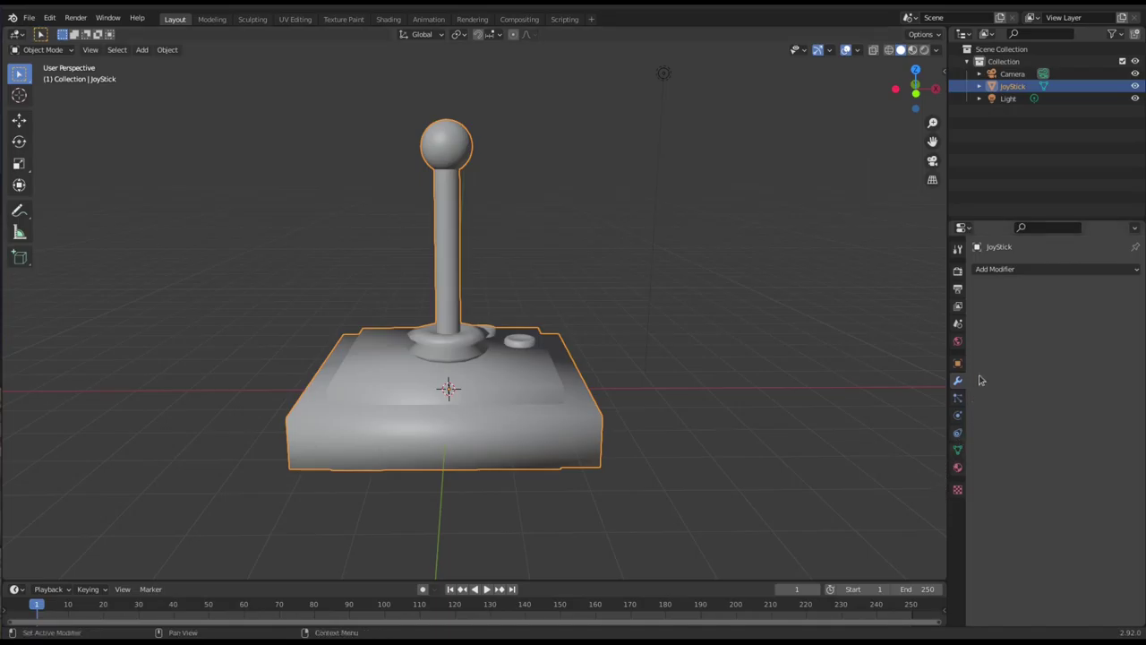
click(1043, 270)
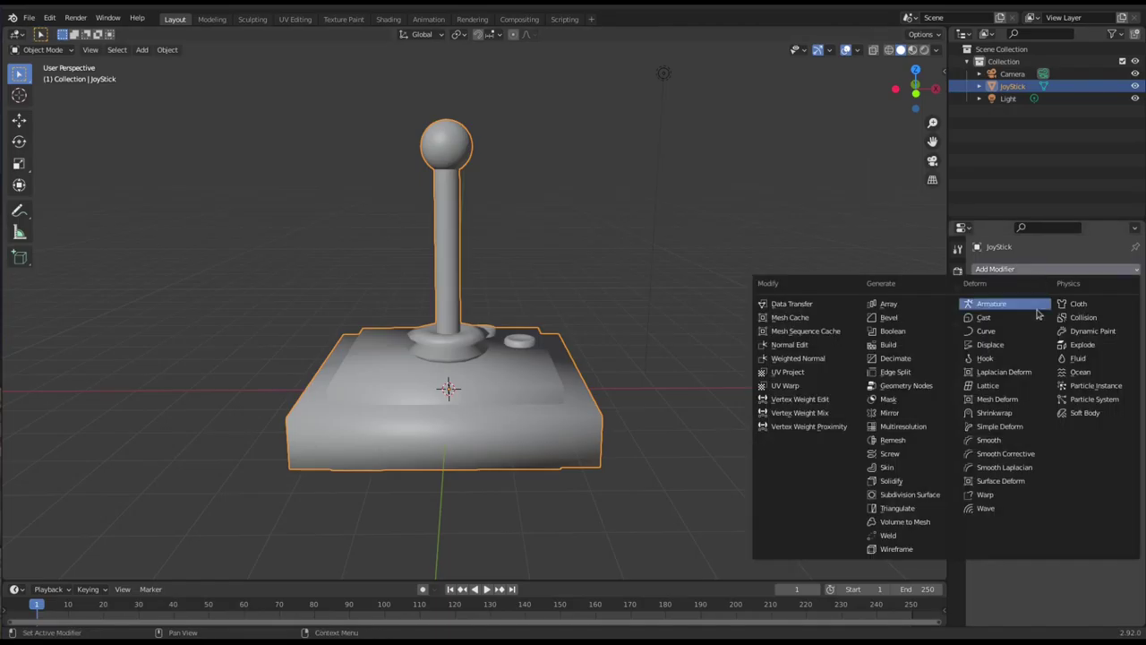
Add a Subdivision Surface modifier at viewport level 2, then enter Edit Mode with everything deselected.
click(909, 495)
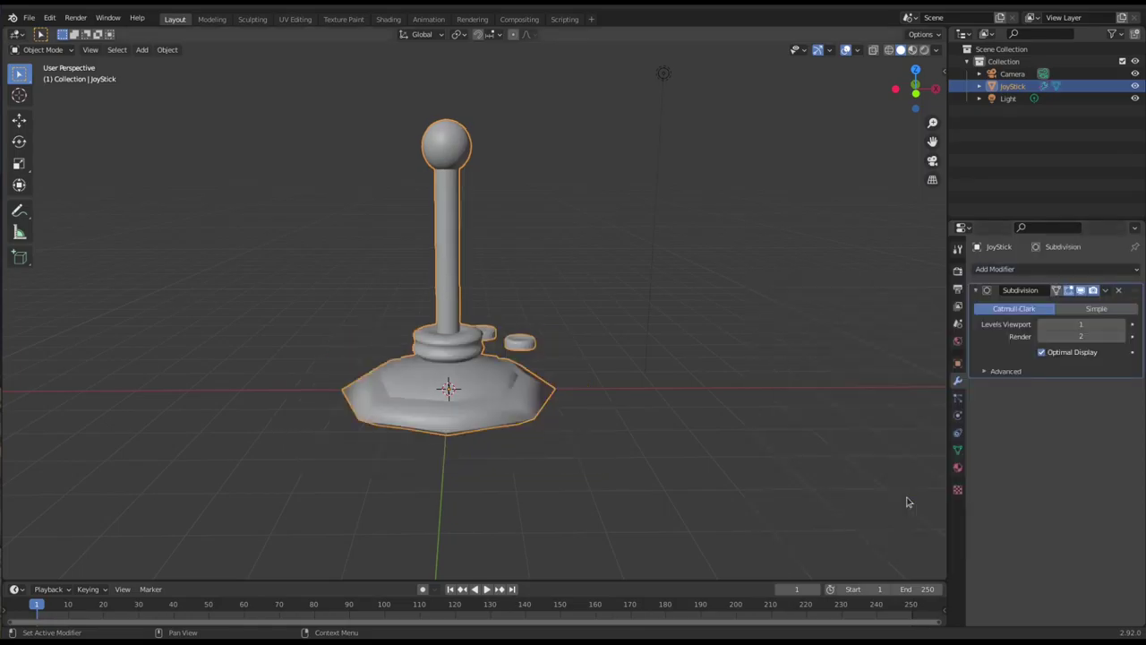
click(1122, 325)
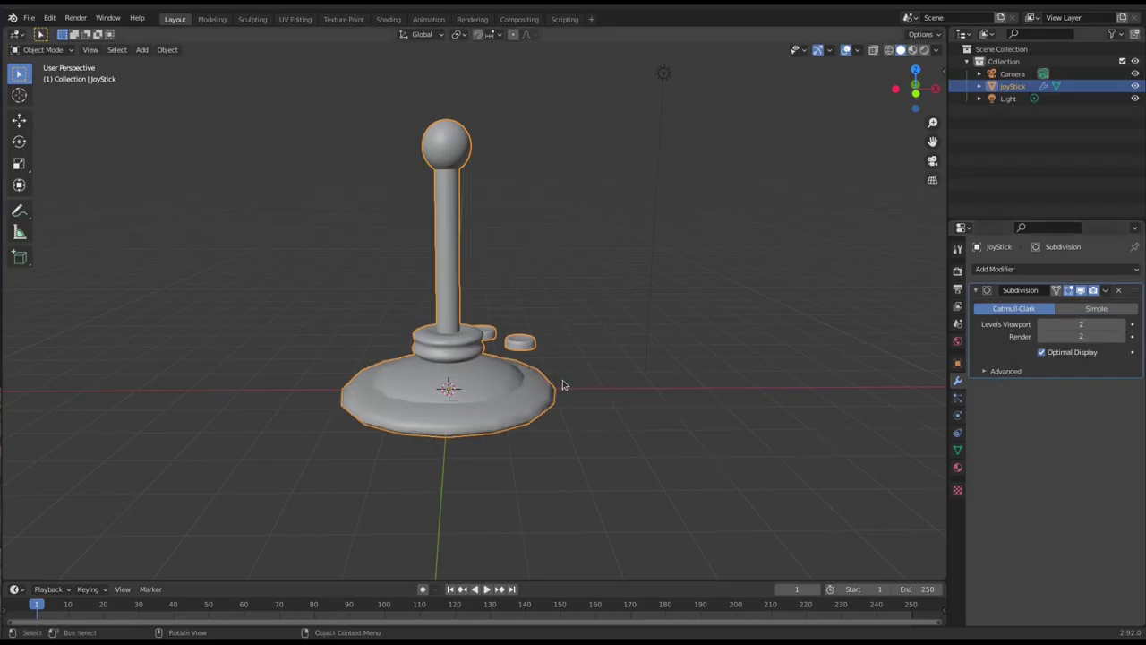
key(Tab)
key(alt+a)
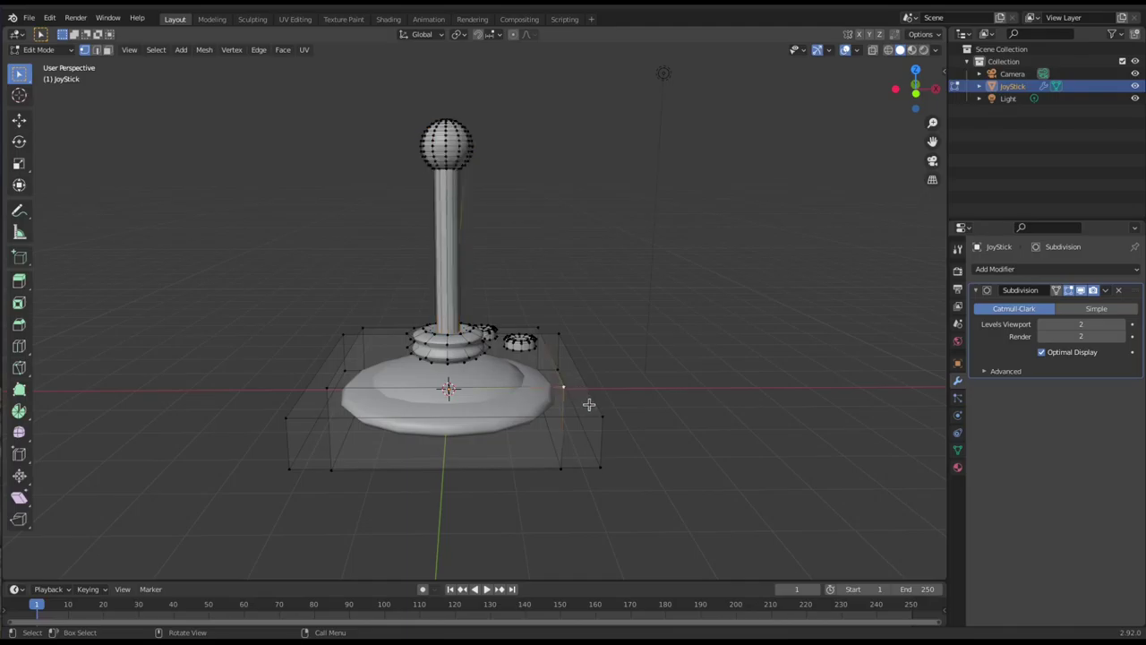
Select the base box mesh and set its Mean Crease to 1.00 in the sidebar.
key(l)
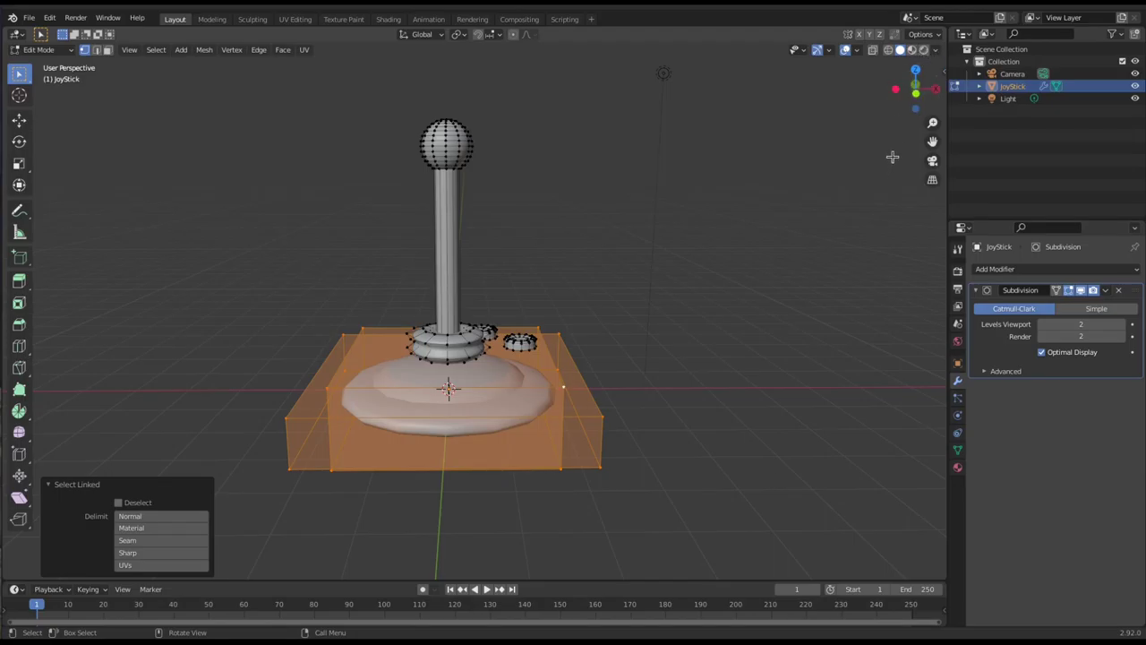
click(943, 73)
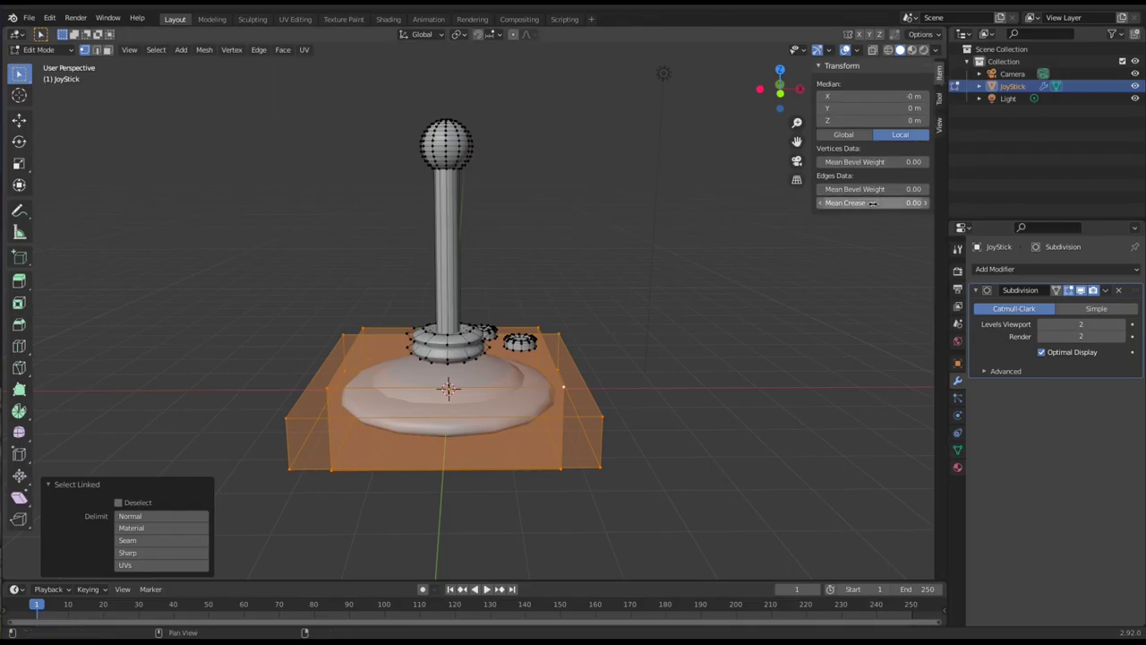
drag(826, 203, 895, 203)
scroll(575, 251, up, 4)
middle_drag(530, 238, 530, 190)
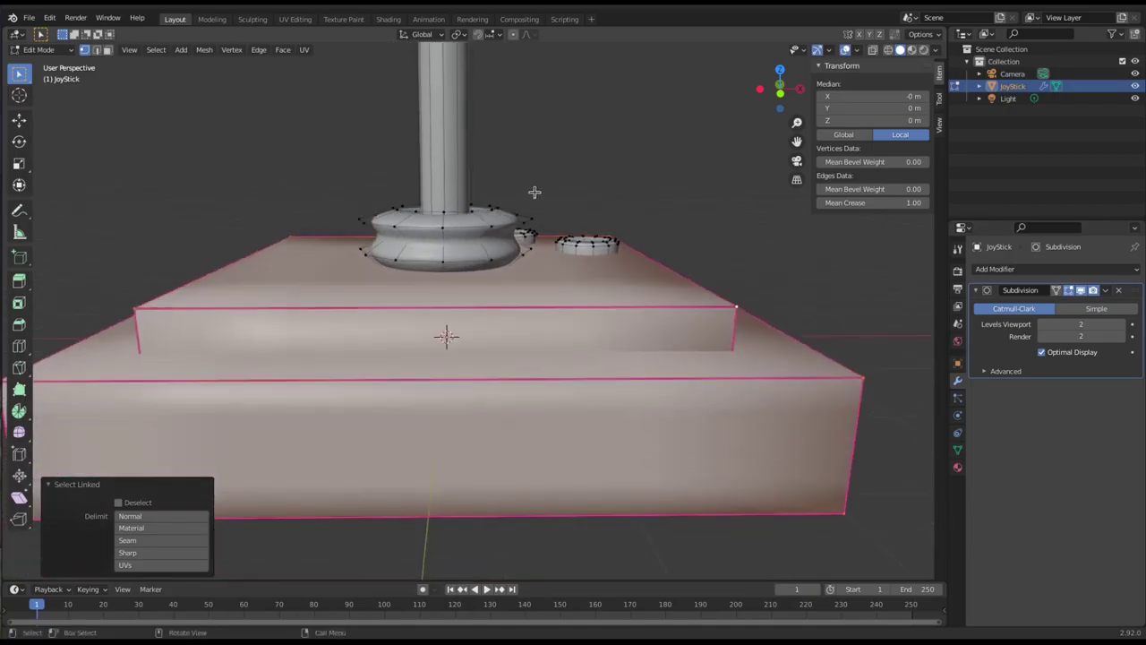
scroll(565, 263, up, 4)
scroll(504, 377, up, 2)
middle_drag(504, 376, 534, 410)
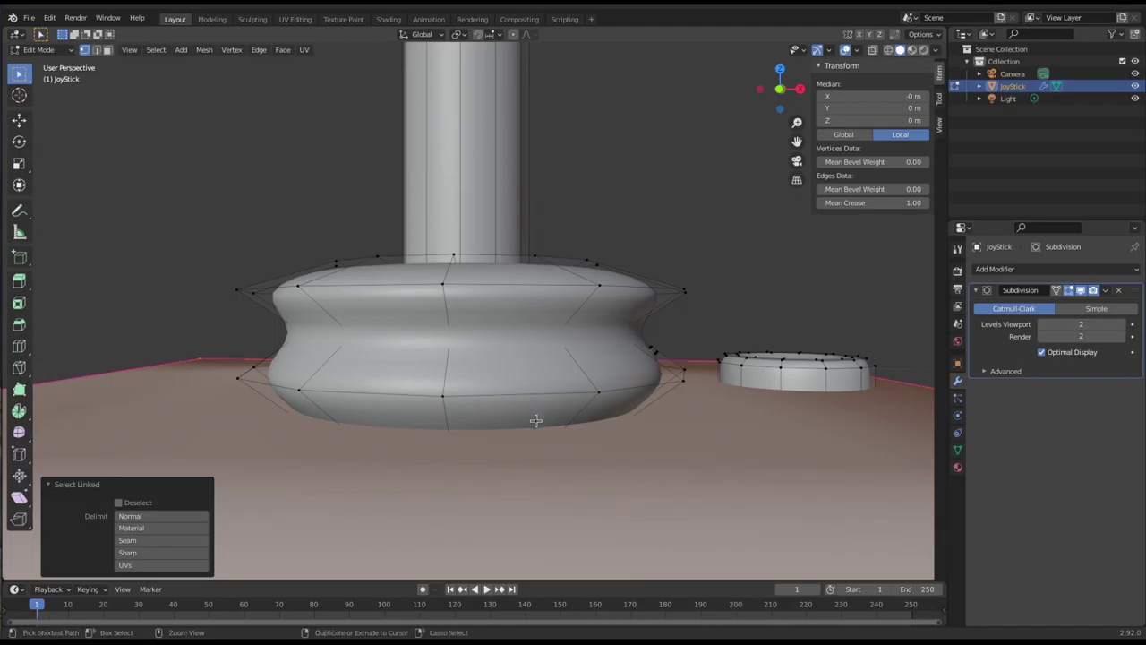
alt+click(556, 415)
Slide the selected collar edge loops toward the collar's bottom rim and upper edge.
key(g)
key(g)
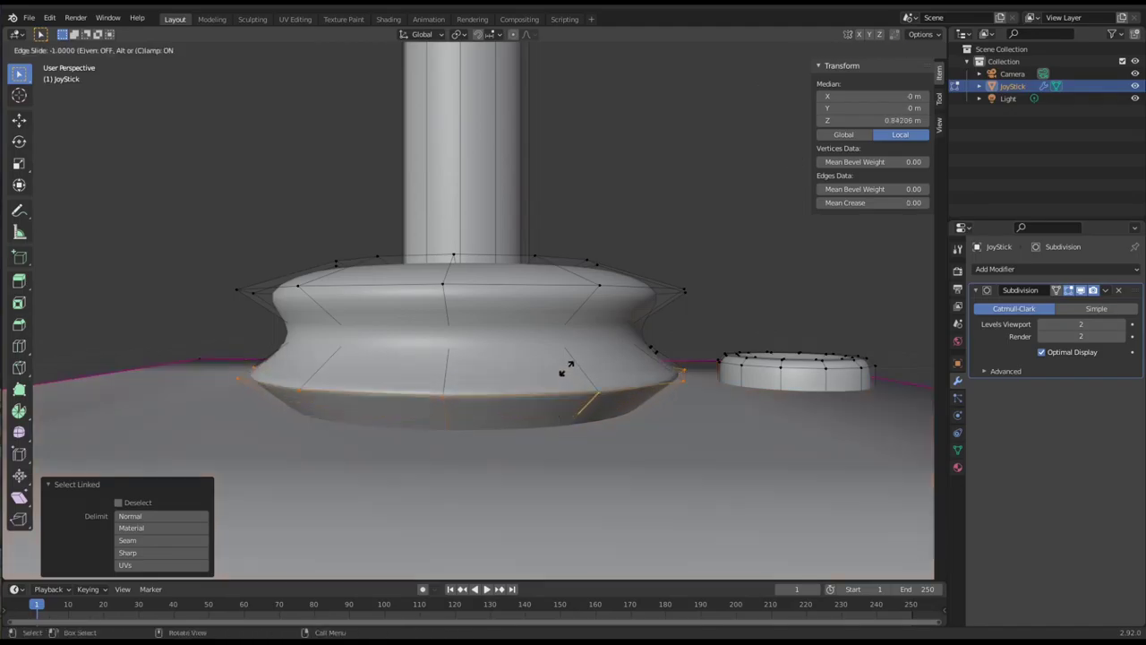
click(564, 380)
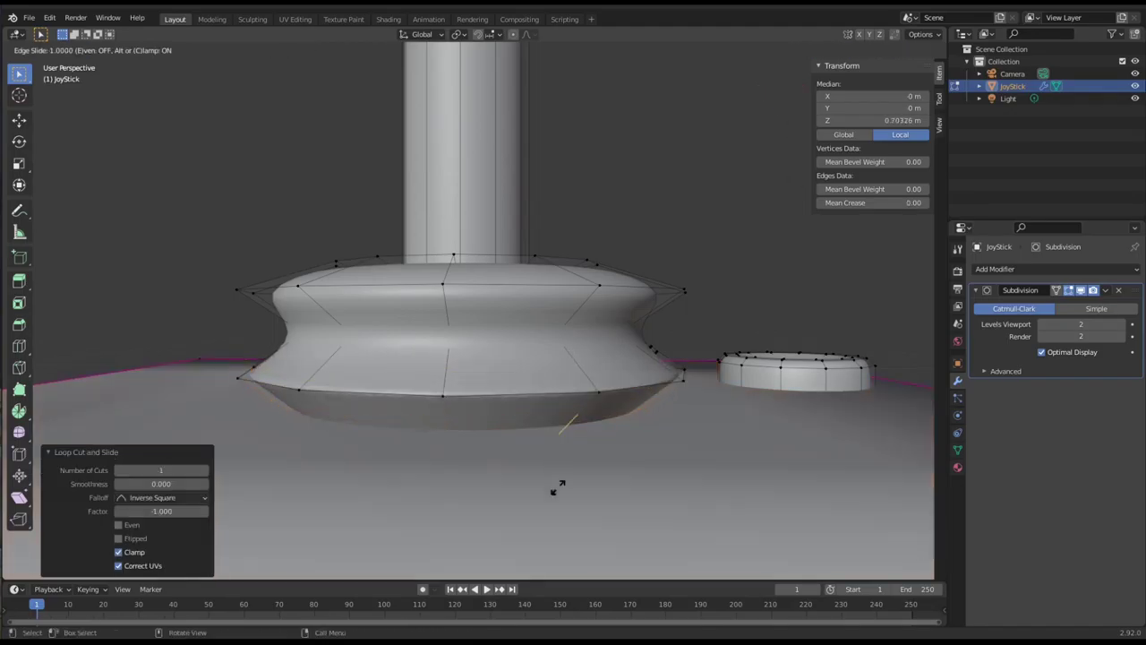
key(g)
key(g)
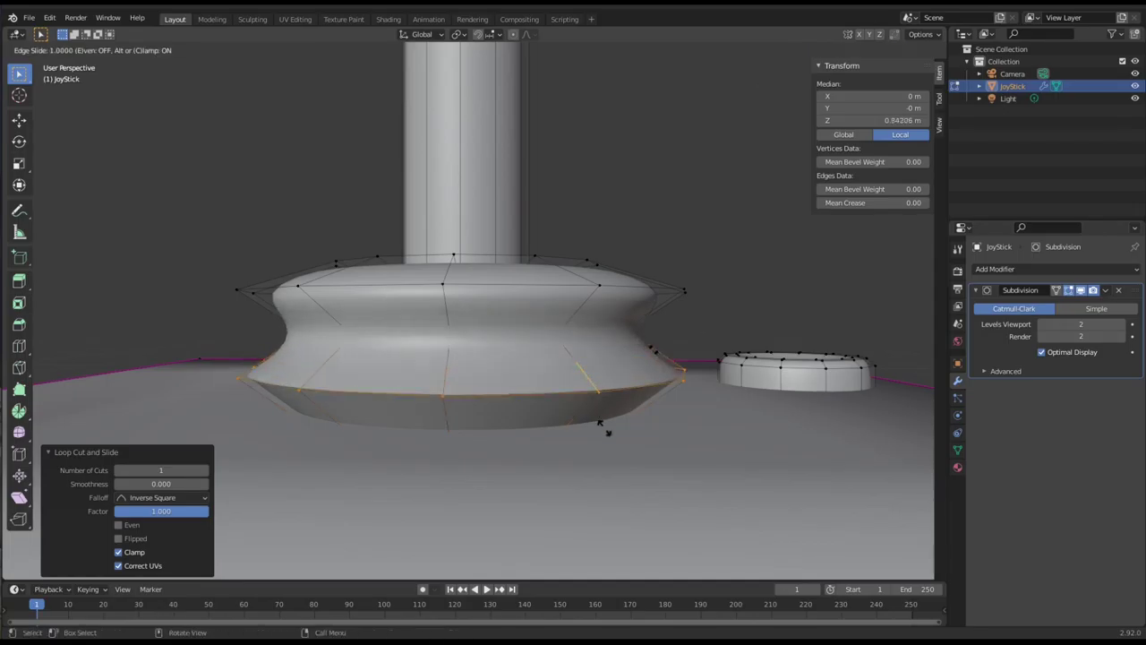
key(Escape)
key(g)
key(g)
key(Escape)
key(g)
key(g)
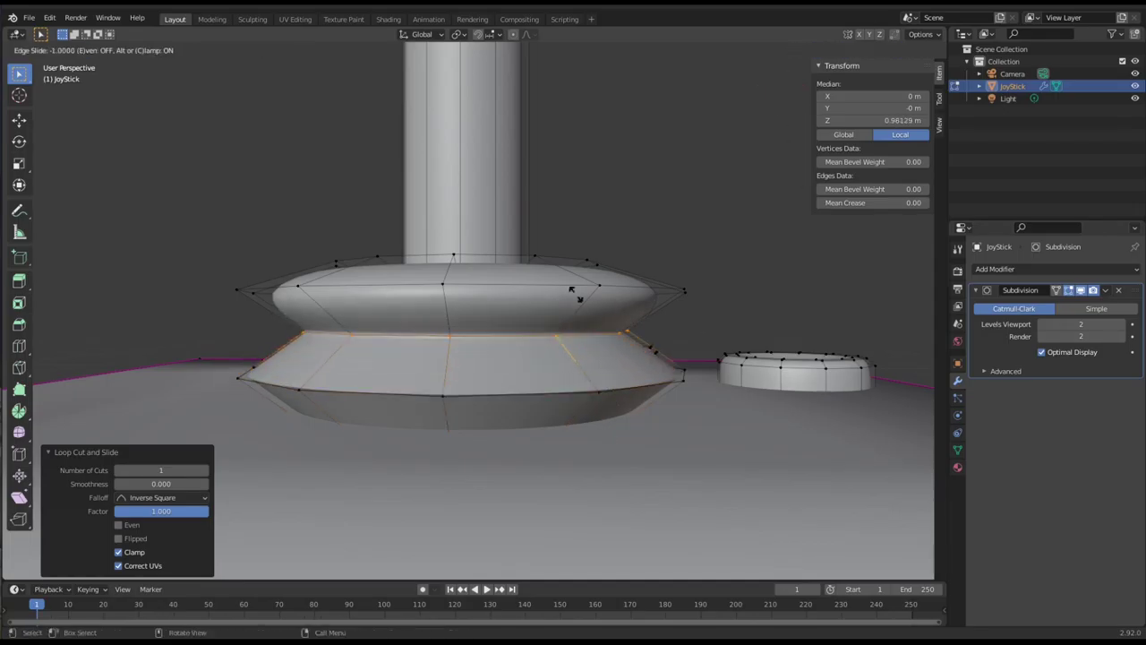
click(593, 301)
Attempt a loop cut on the collar, then undo it.
key(ctrl+r)
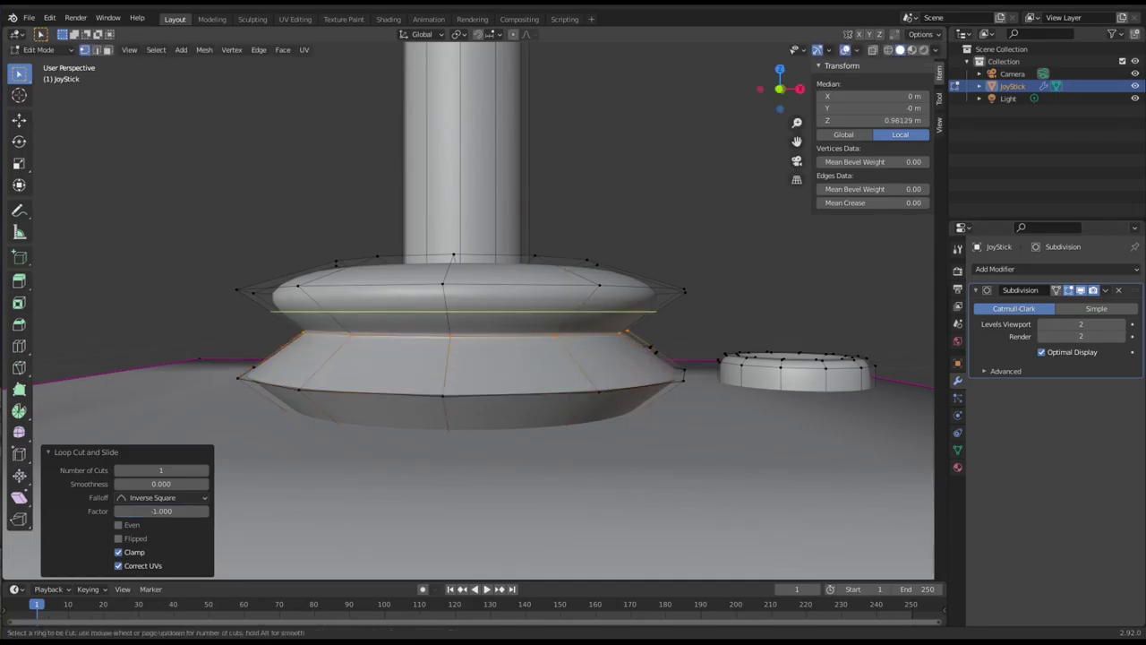
key(g)
key(g)
click(570, 319)
key(ctrl+r)
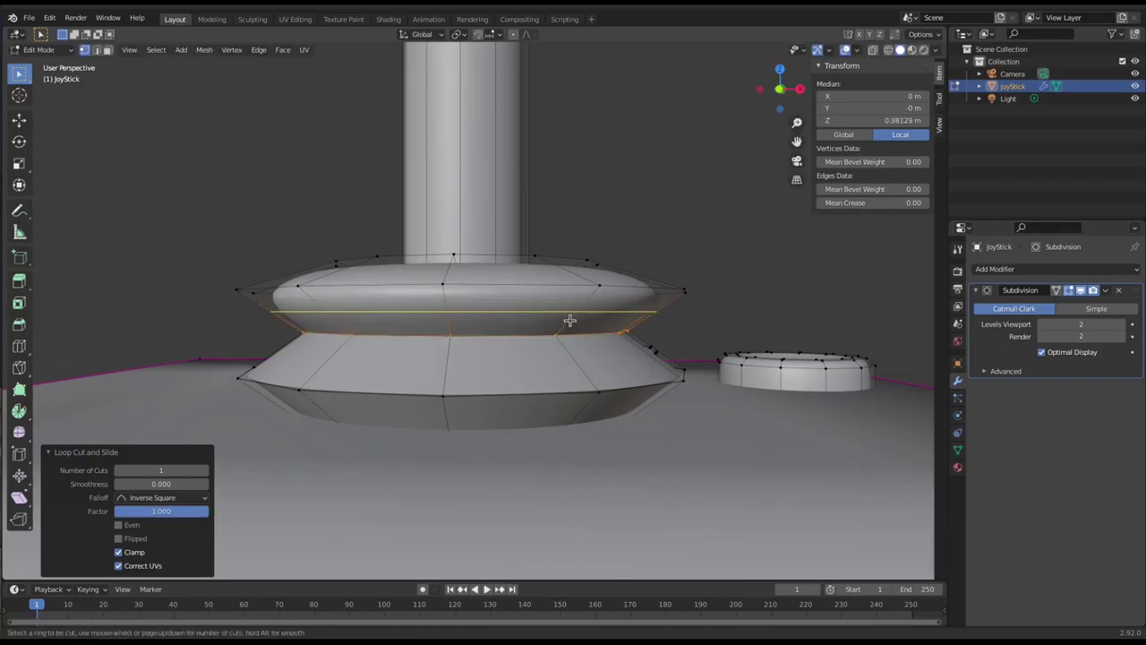
key(Escape)
key(ctrl+z)
middle_drag(588, 248, 599, 324)
Add a collar loop cut slid against the edge, undoing the extra cut attempts.
key(ctrl+r)
click(607, 315)
click(637, 337)
key(ctrl+r)
key(Escape)
key(ctrl+z)
key(ctrl+r)
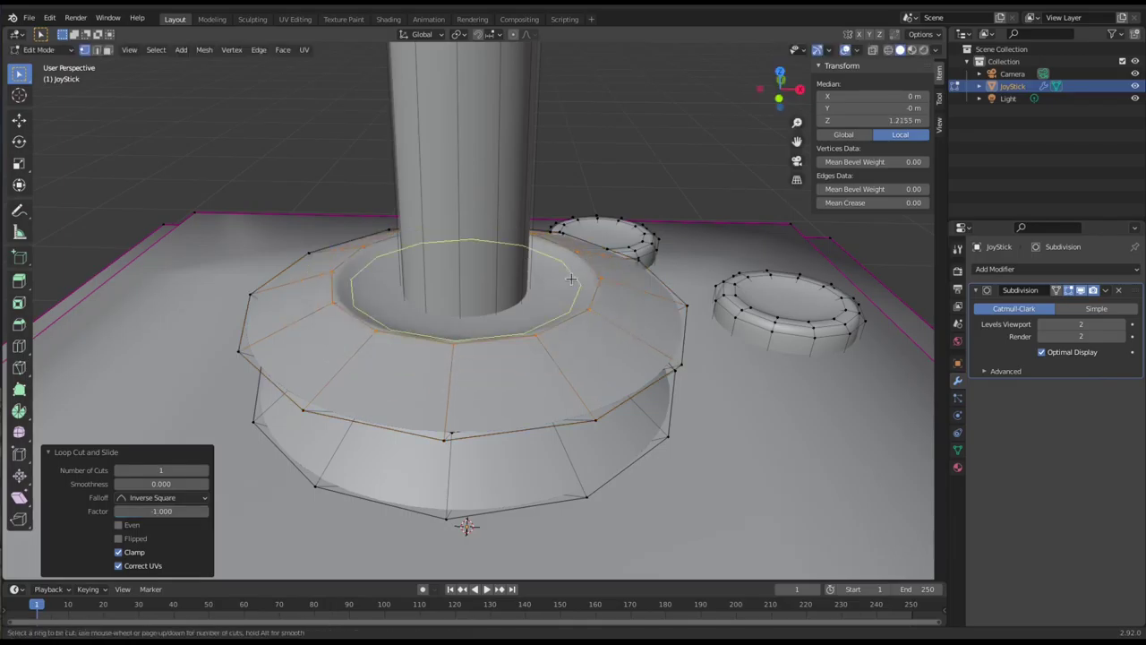
key(Escape)
key(ctrl+z)
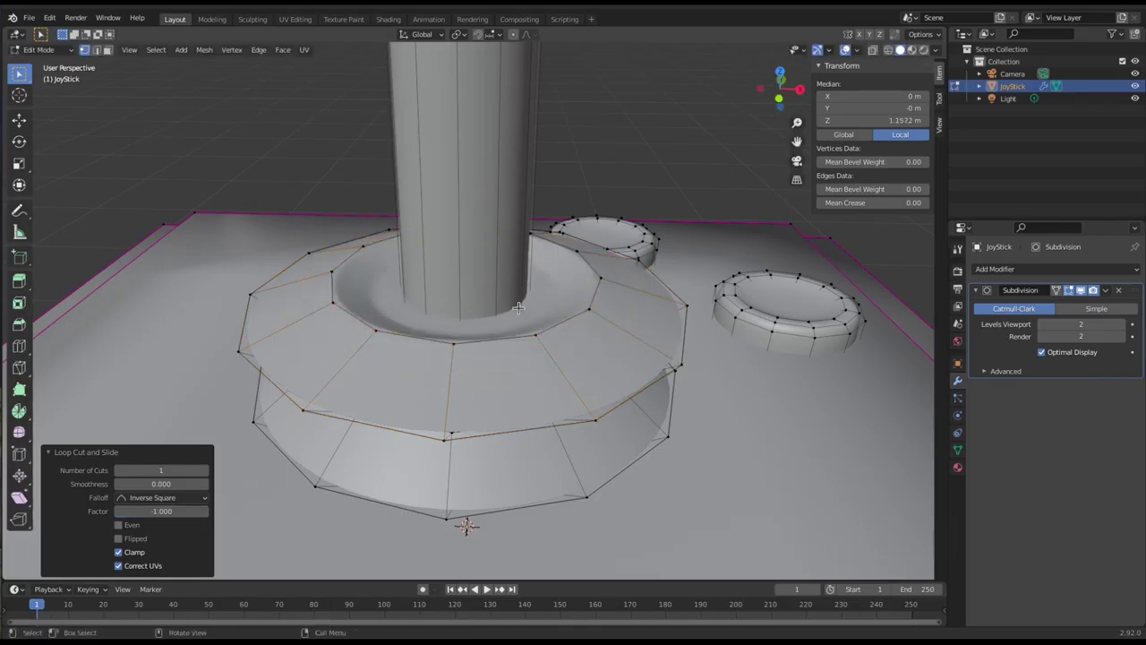
Add a loop cut around the collar's inner ring, pushed against its inner top edge.
scroll(519, 308, down, 1)
scroll(519, 307, down, 1)
scroll(519, 307, up, 5)
key(ctrl+r)
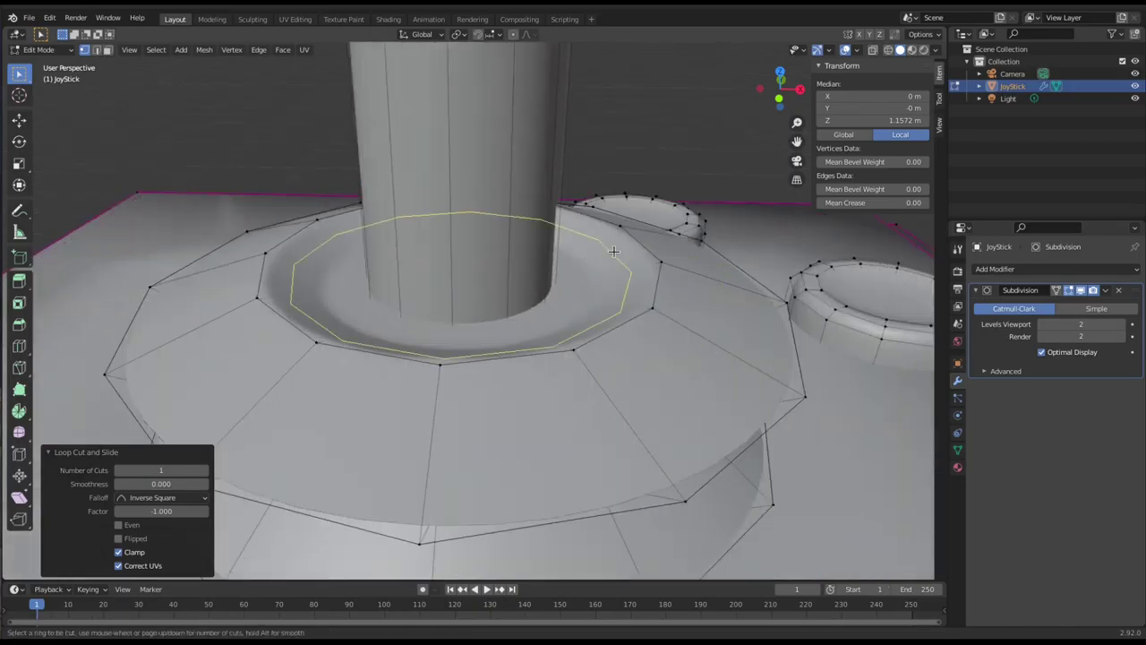
click(518, 307)
click(733, 215)
scroll(701, 269, down, 4)
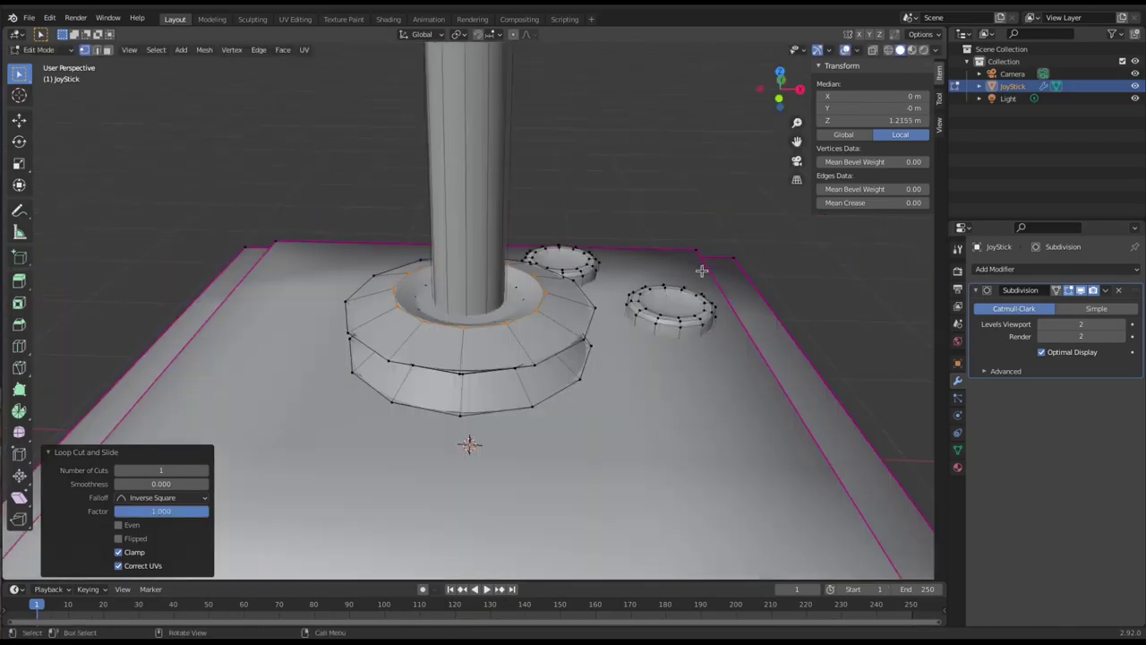
scroll(535, 394, up, 3)
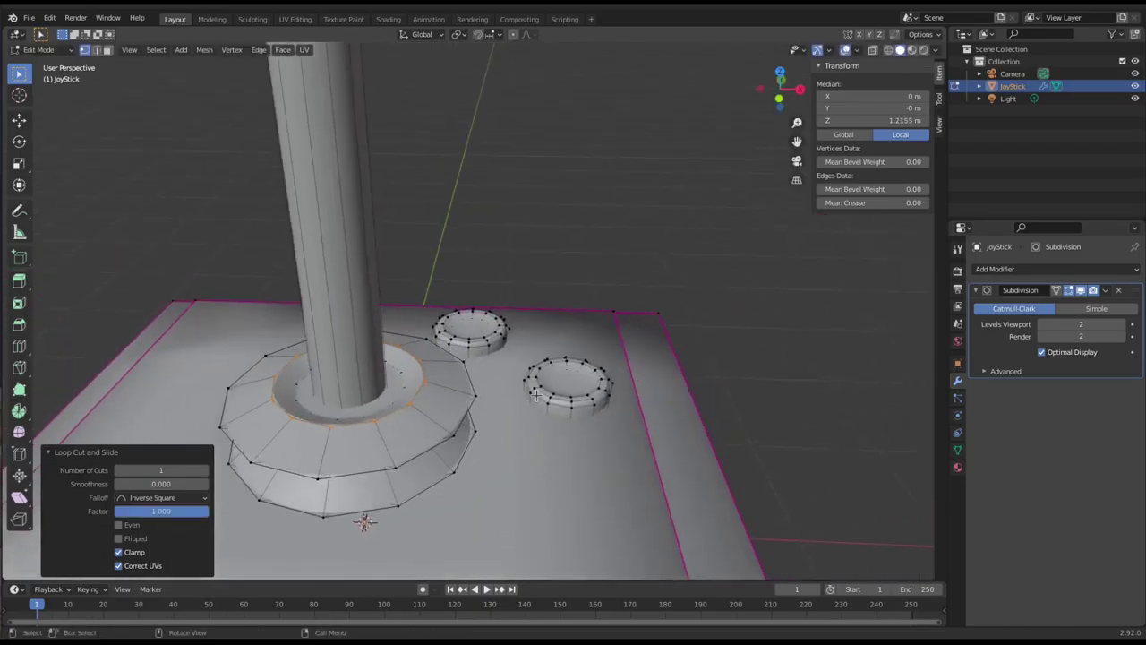
scroll(506, 388, down, 5)
scroll(448, 295, up, 3)
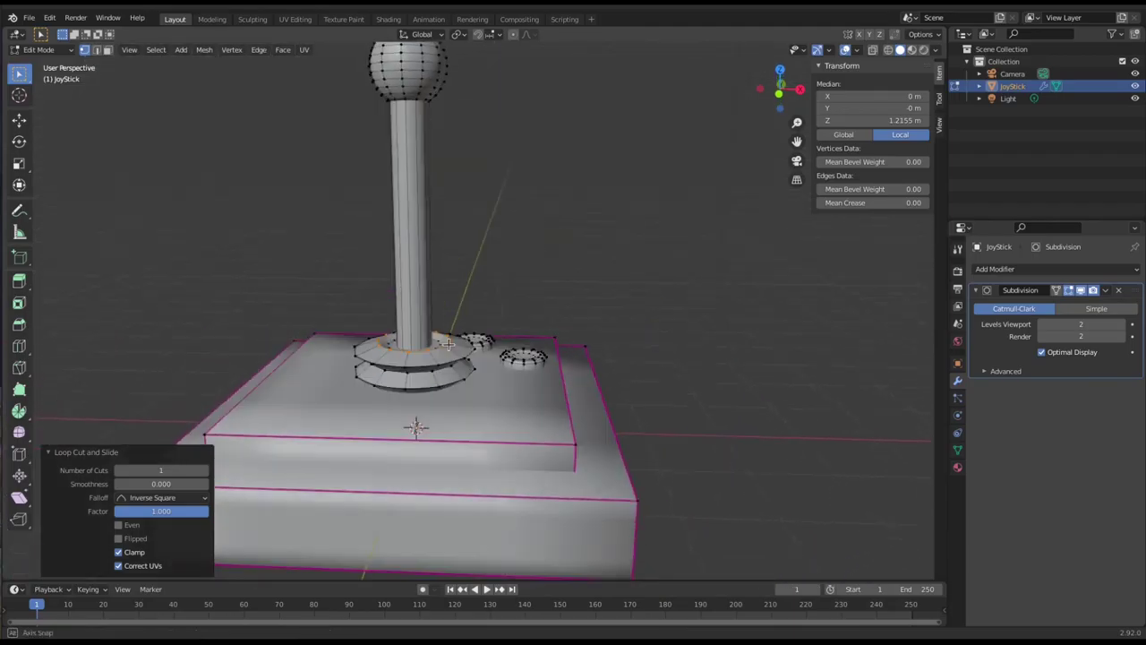
Hide the sidebar, return to Object Mode, and display the JoyStick's Principled BSDF material settings.
middle_drag(519, 230, 492, 320)
scroll(476, 259, down, 4)
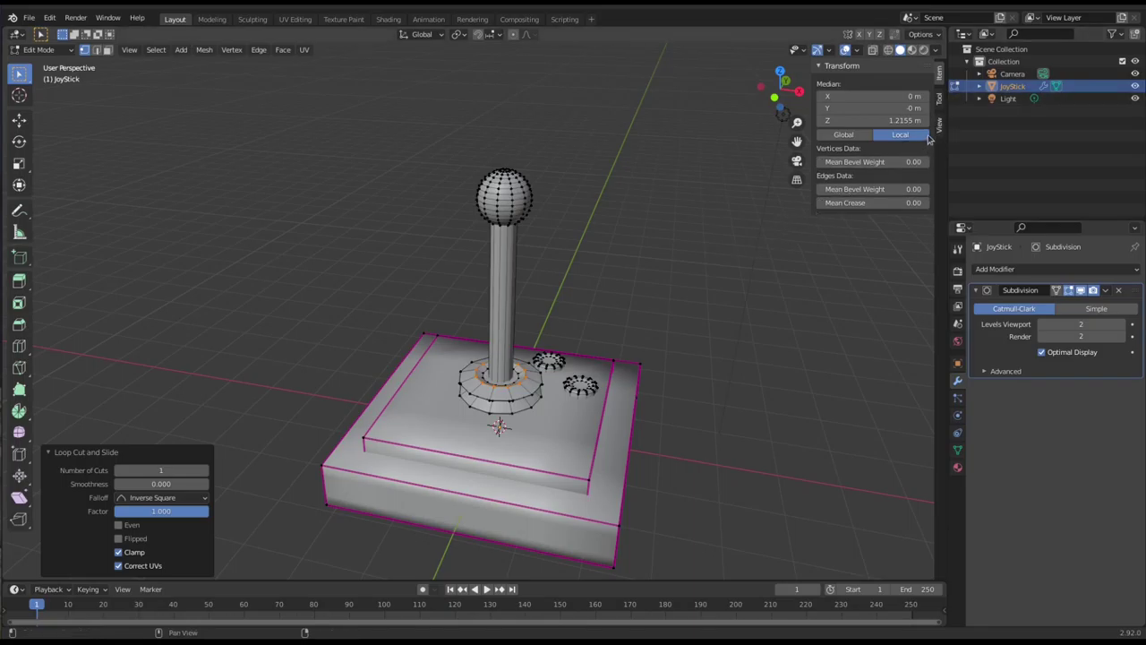
key(n)
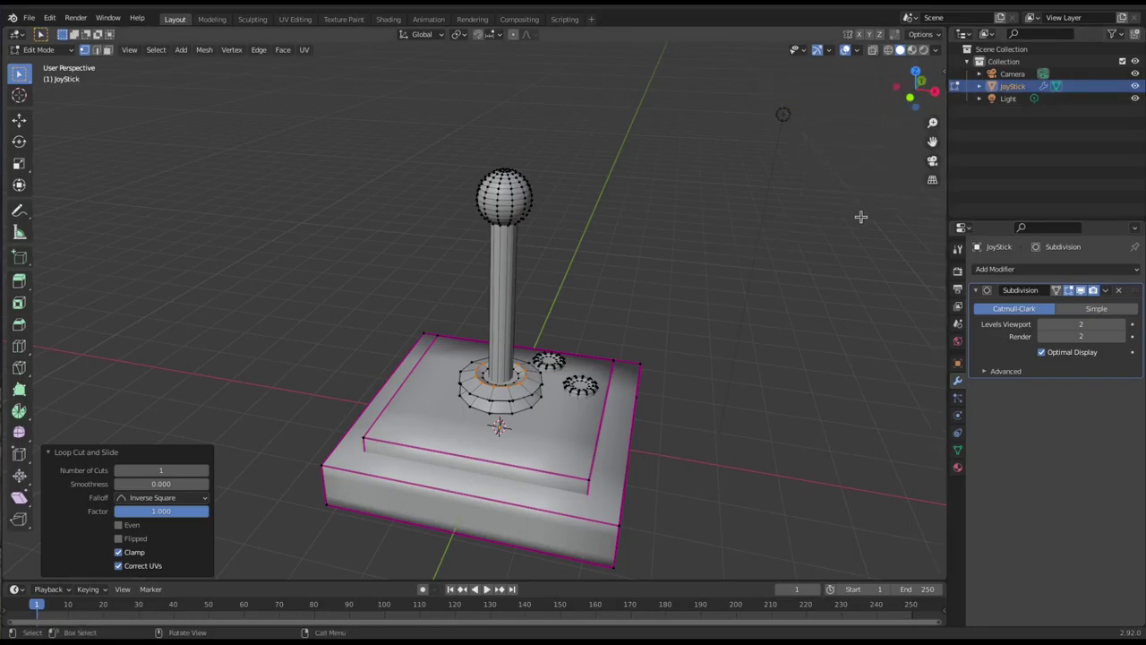
scroll(623, 408, down, 2)
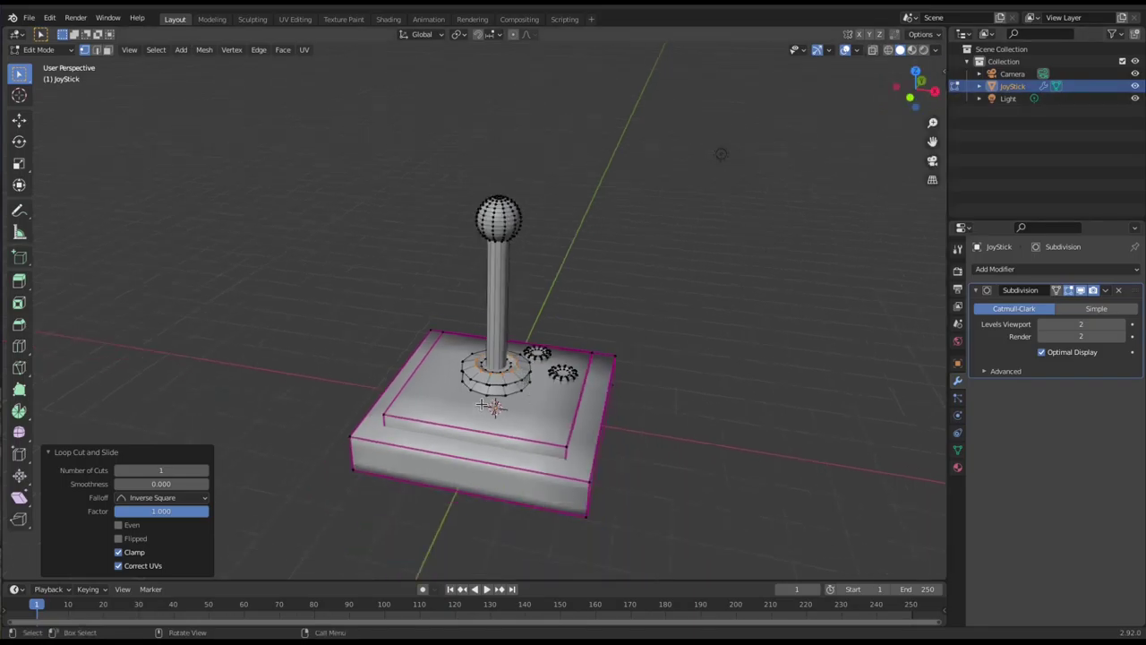
key(Tab)
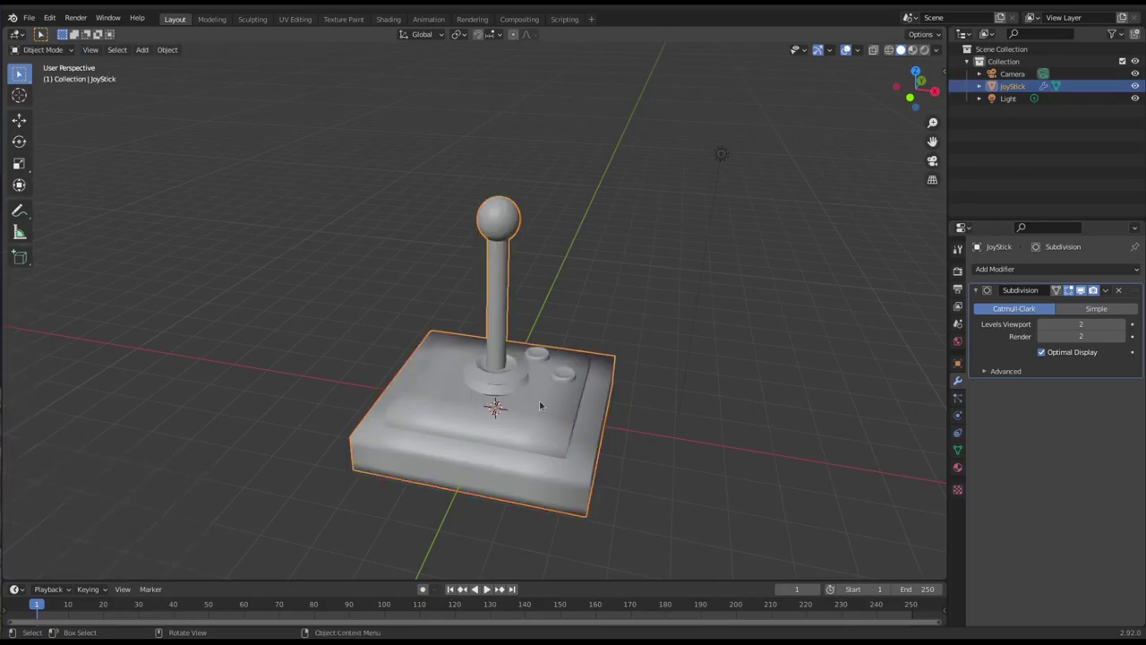
click(958, 468)
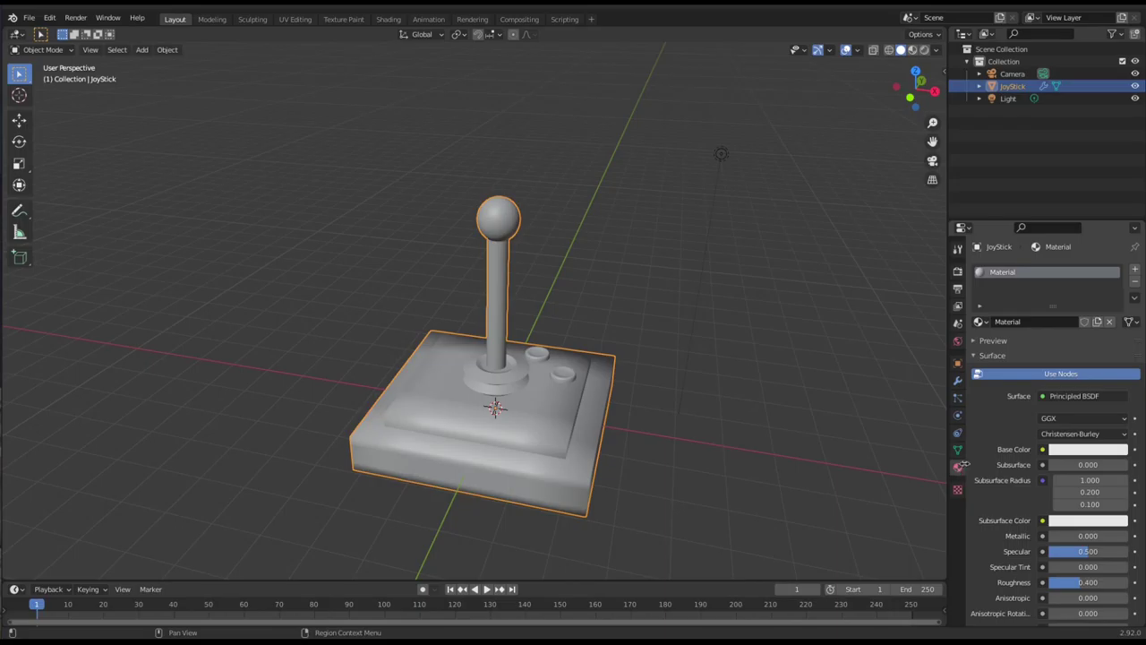
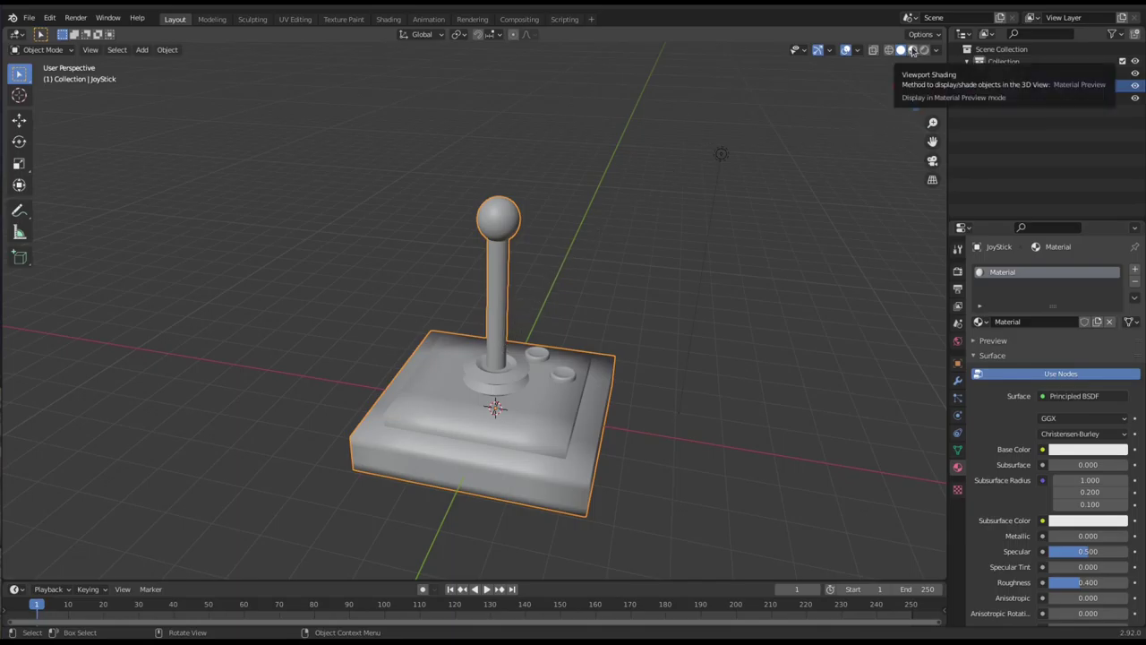
Preview the joystick in Material Preview shading and set its base colour to black.
click(913, 51)
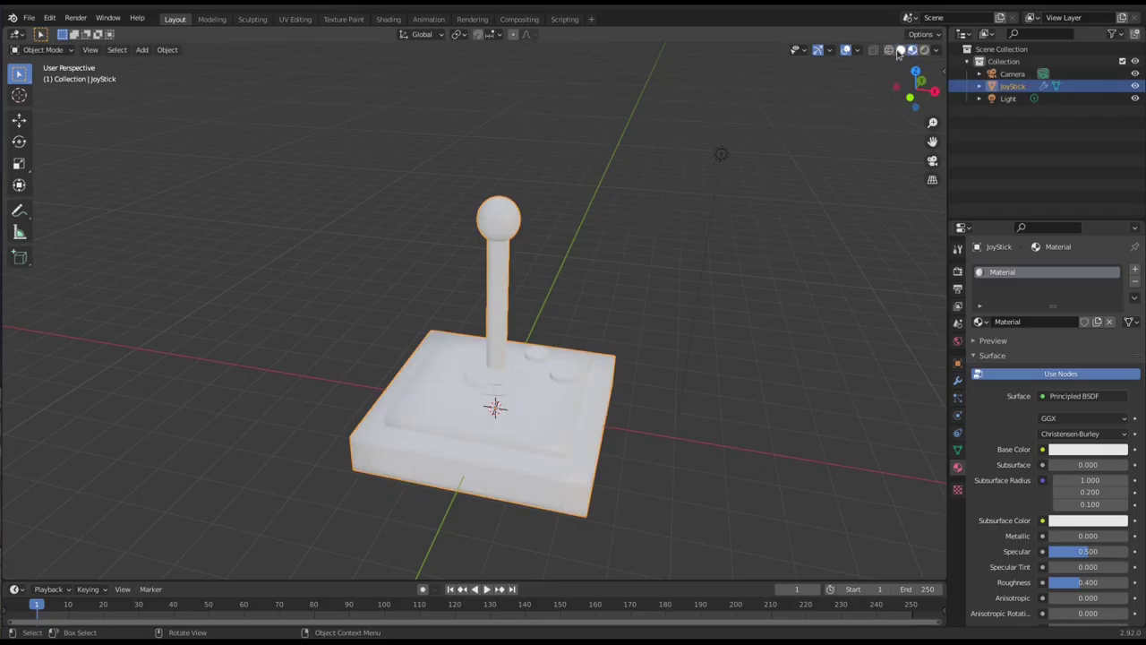
click(902, 51)
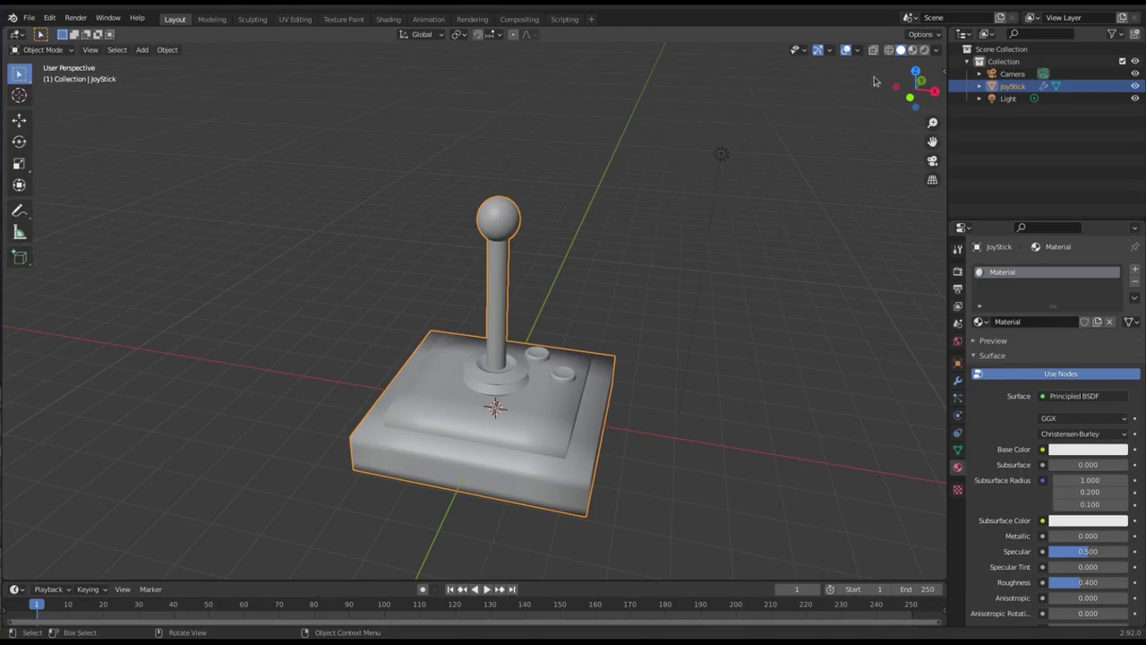
click(912, 51)
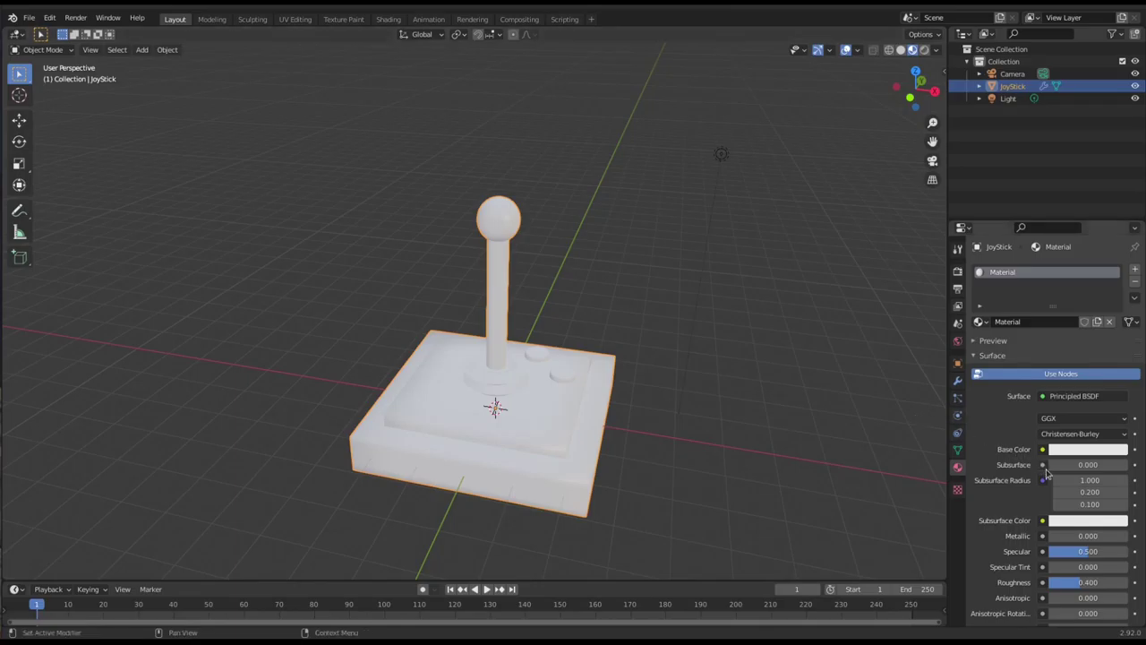
middle_drag(777, 493, 770, 465)
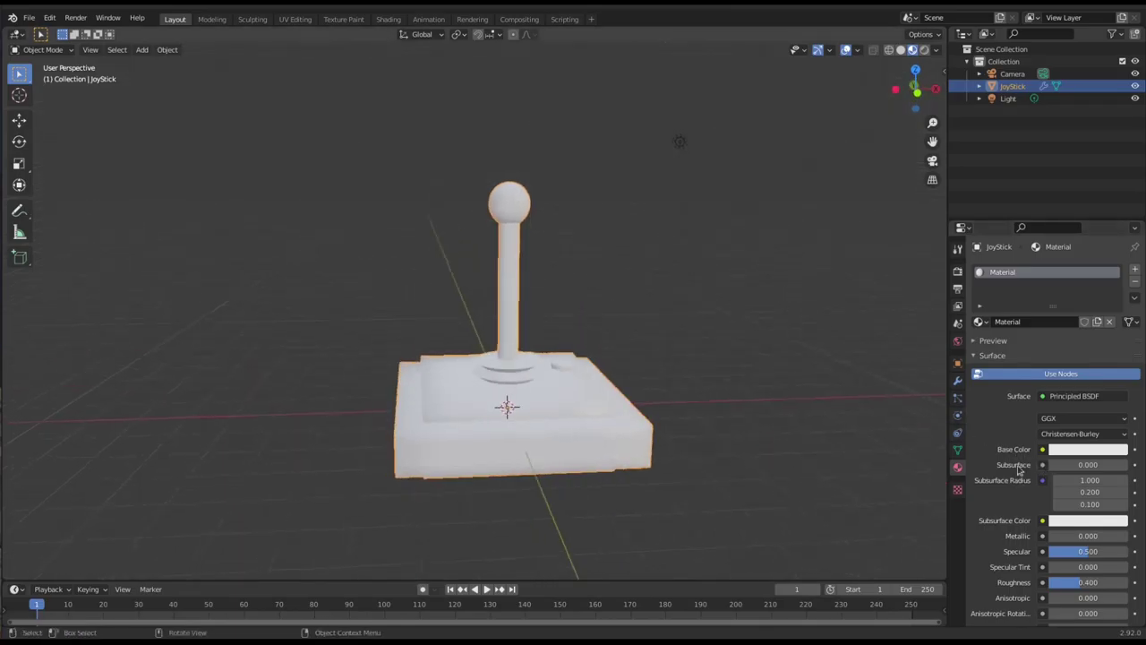
click(1088, 452)
drag(1118, 283, 1118, 365)
middle_drag(659, 388, 624, 301)
In Edit Mode, set Specular to 0.190 and Roughness to 0.493, and add a second material slot.
key(Tab)
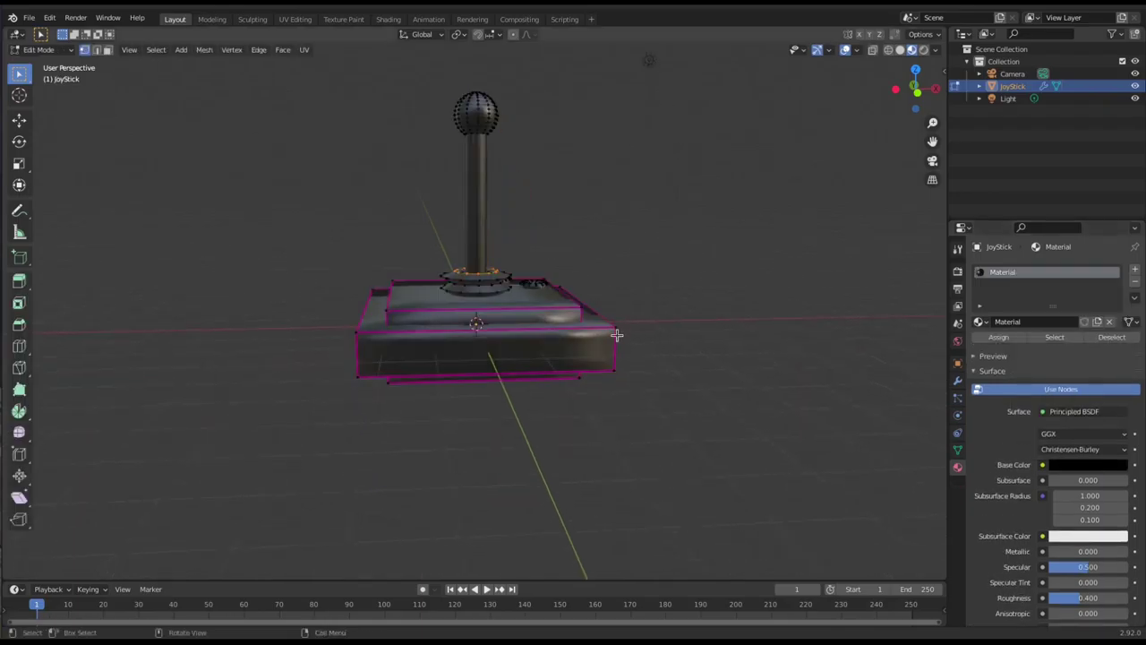
middle_drag(622, 350, 609, 353)
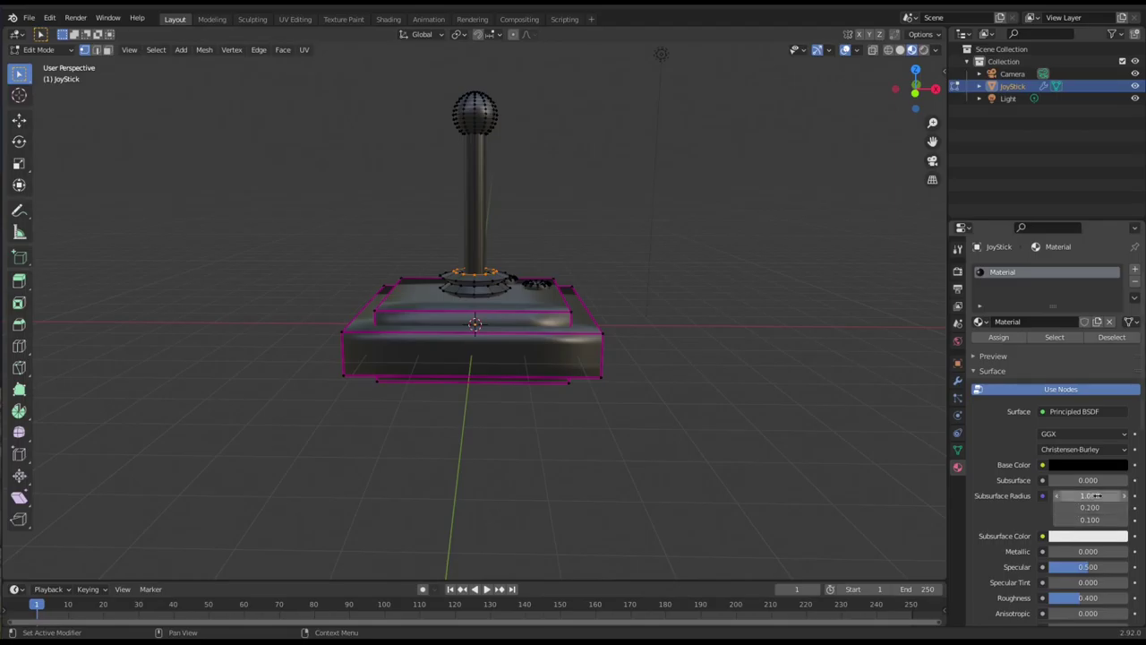
scroll(1083, 515, down, 2)
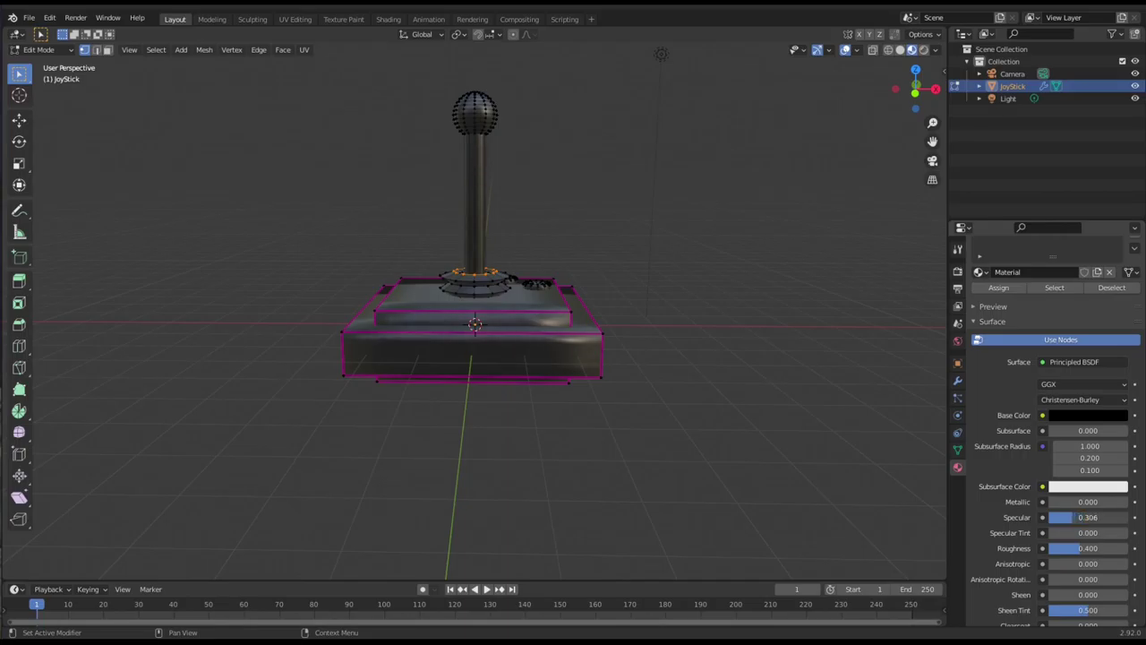
drag(1088, 517, 1083, 517)
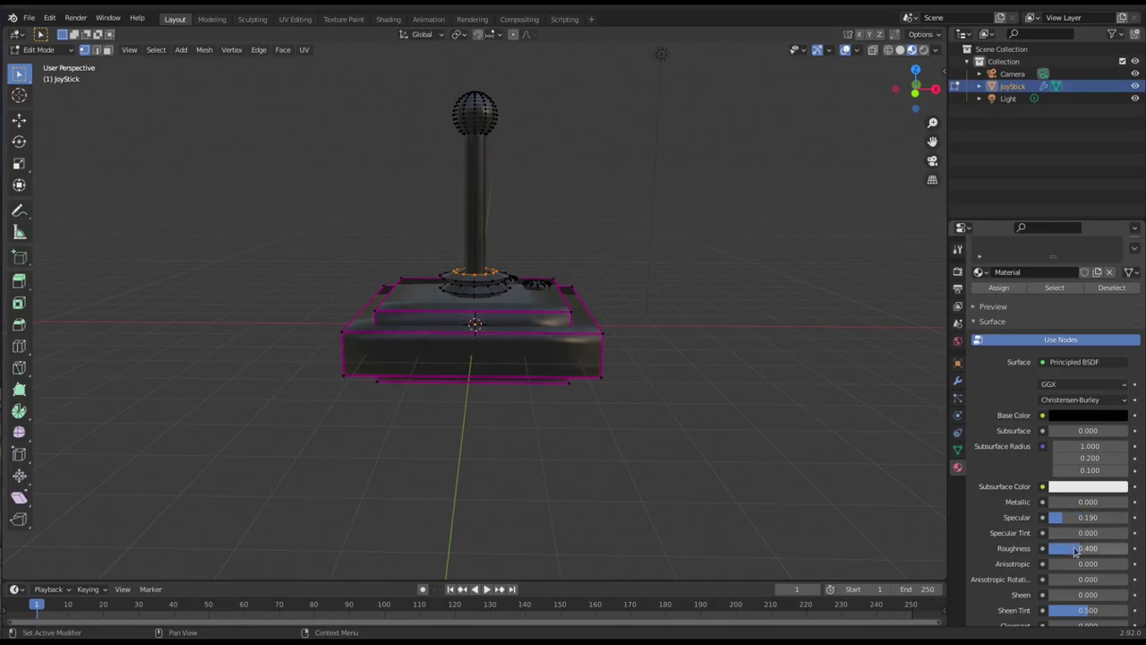
drag(1086, 548, 1093, 548)
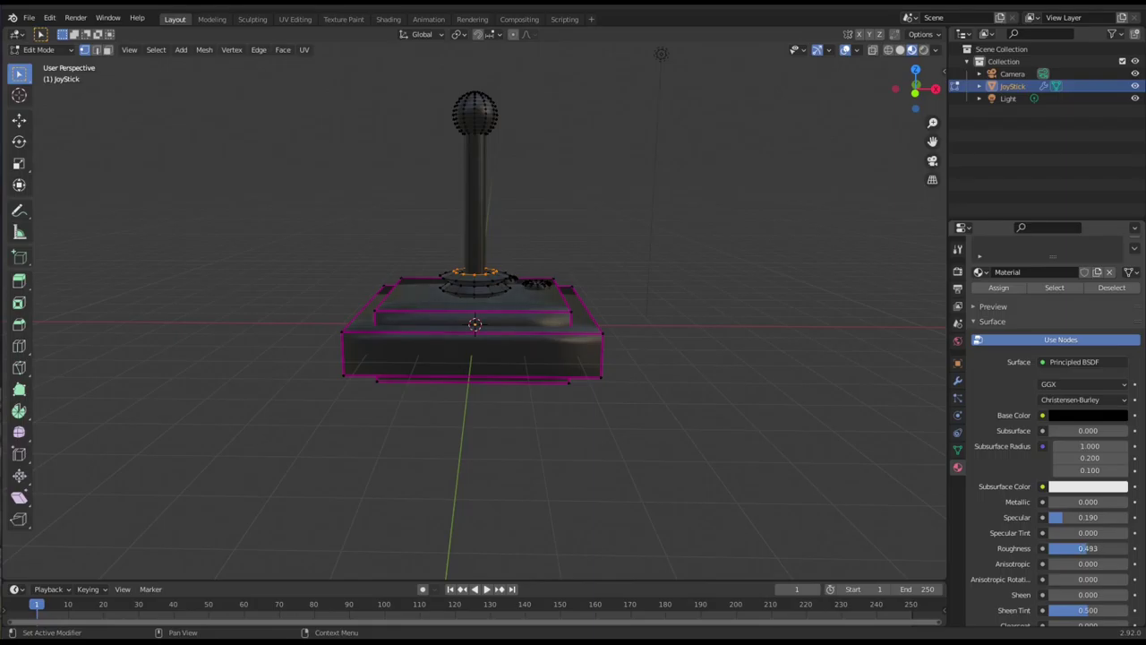
scroll(695, 366, up, 4)
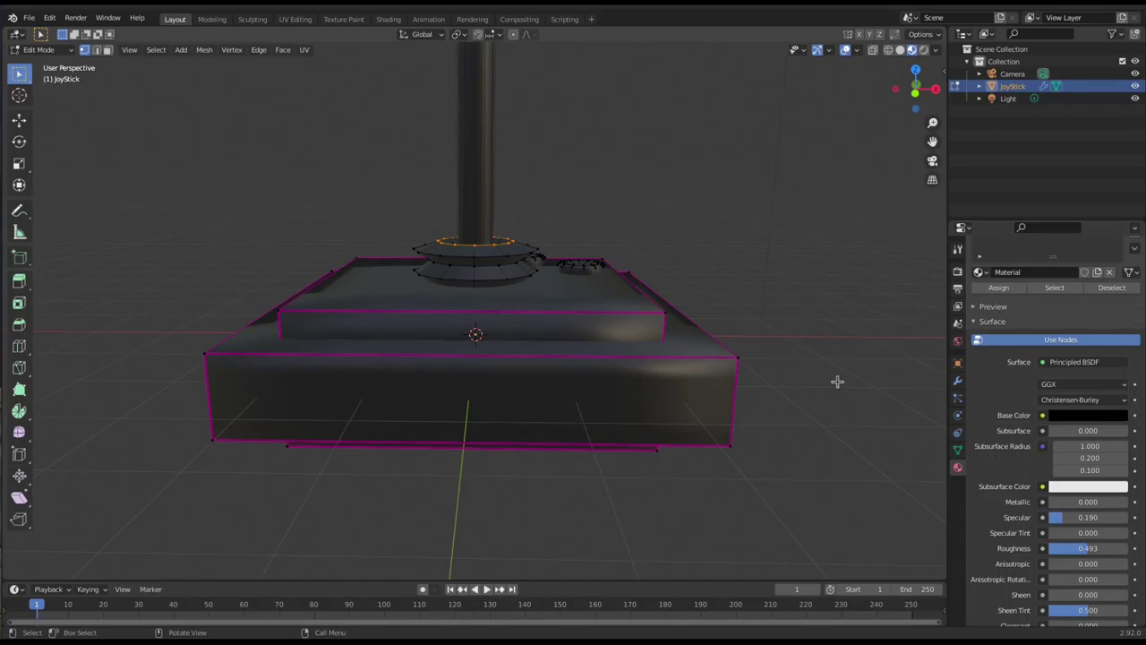
scroll(1057, 376, up, 2)
click(1137, 271)
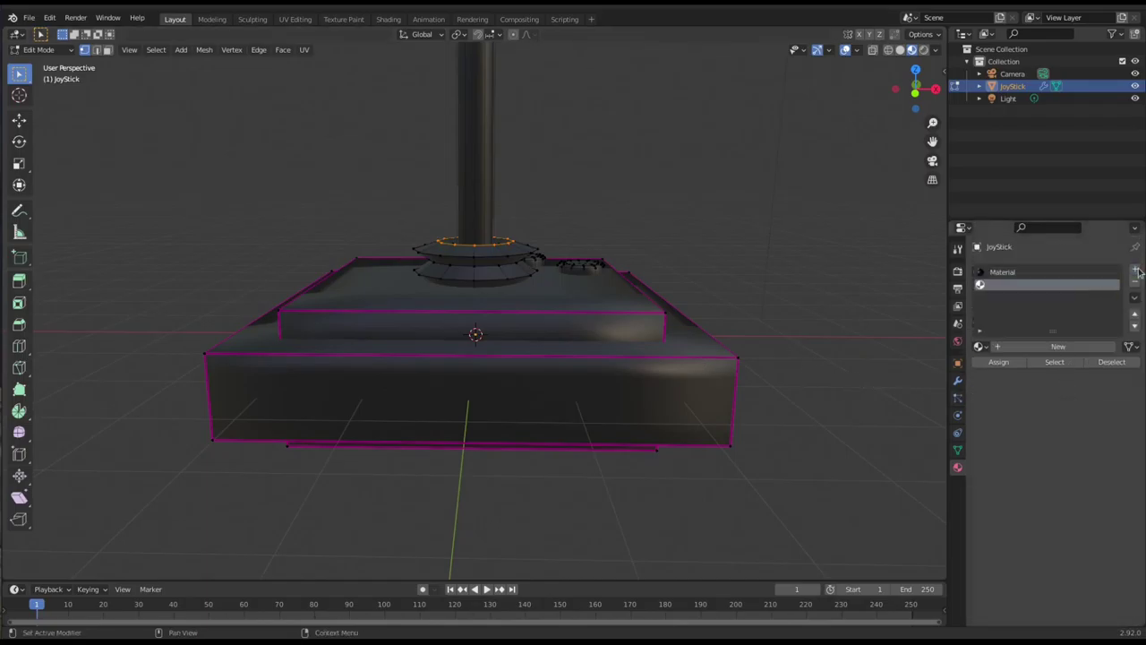
Rename the first material 'Base' and create a new second material named 'rim'.
double_click(1023, 273)
text(Ba)
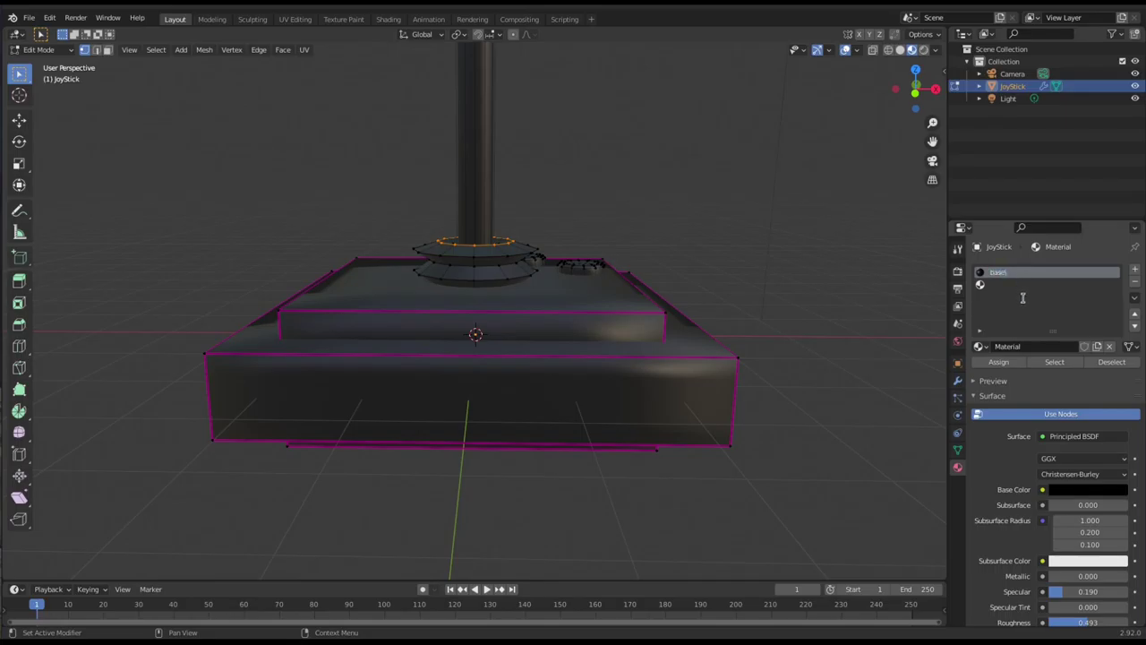
text(se)
key(Return)
click(1006, 286)
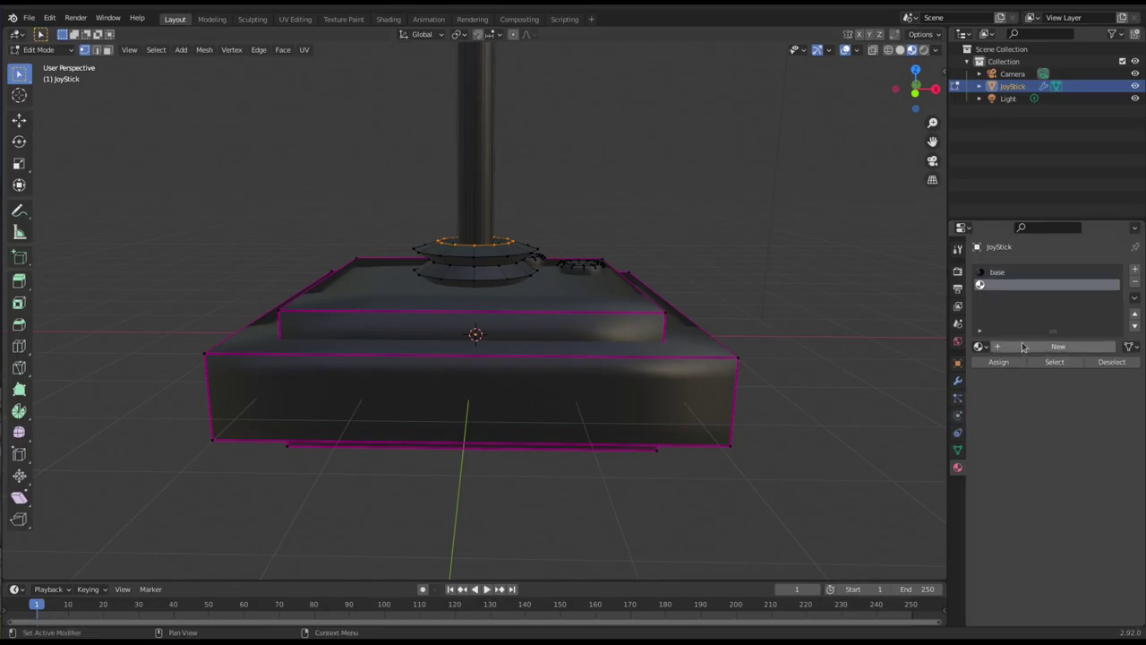
click(1025, 349)
double_click(1028, 283)
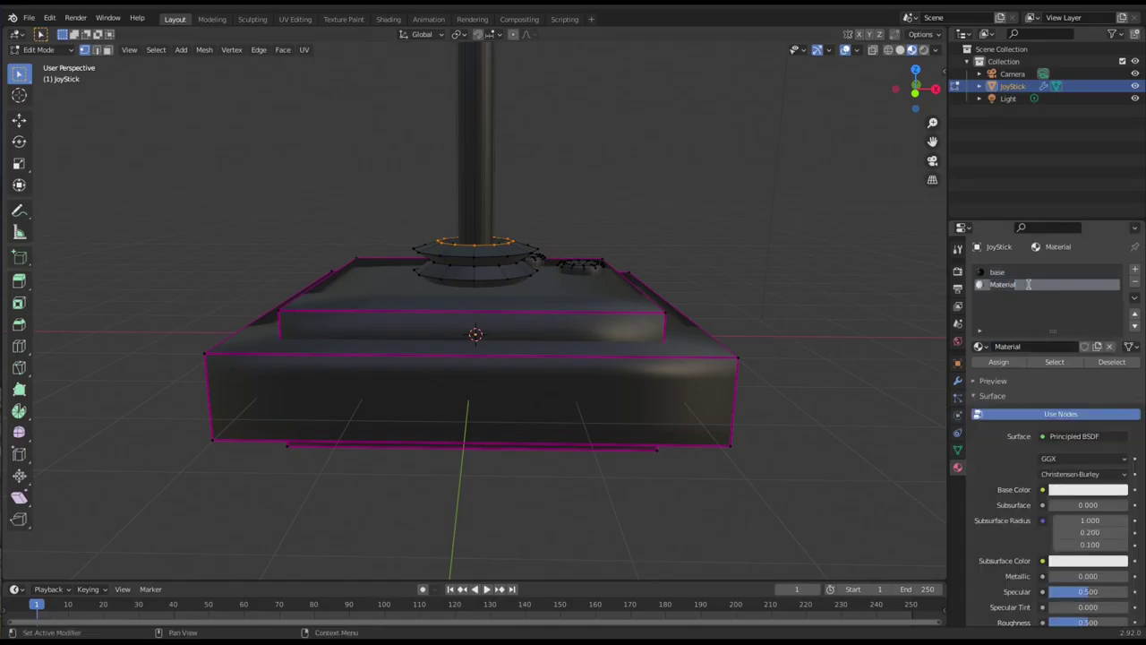
text(rim)
key(Return)
Select the base's lower block and assign the rim material to it.
click(737, 365)
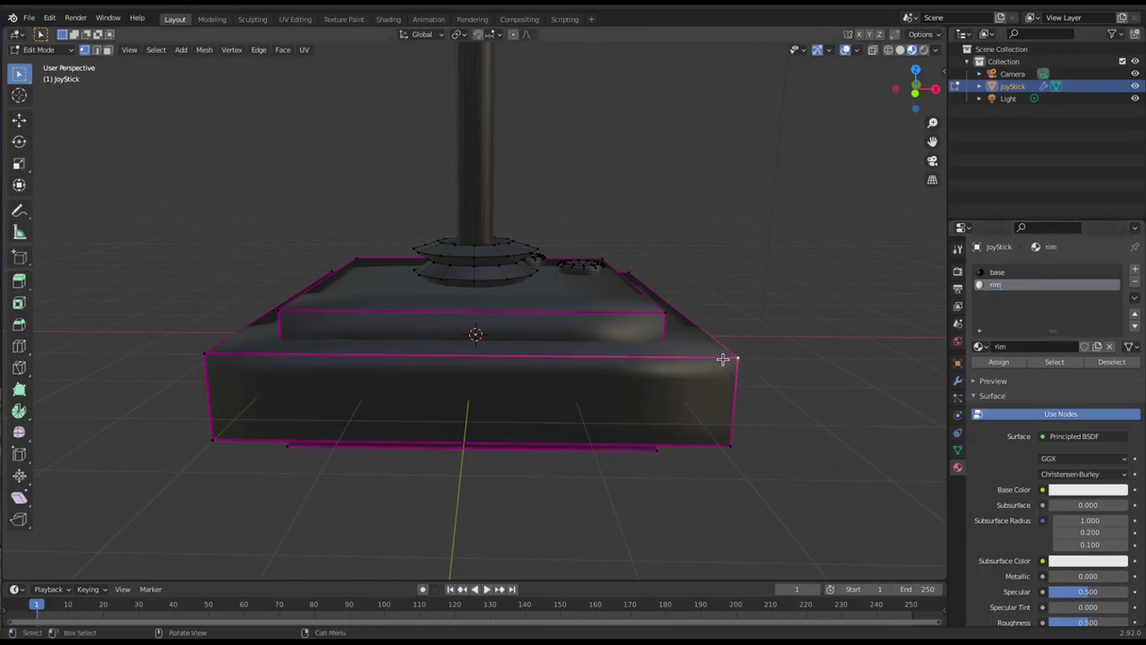
key(l)
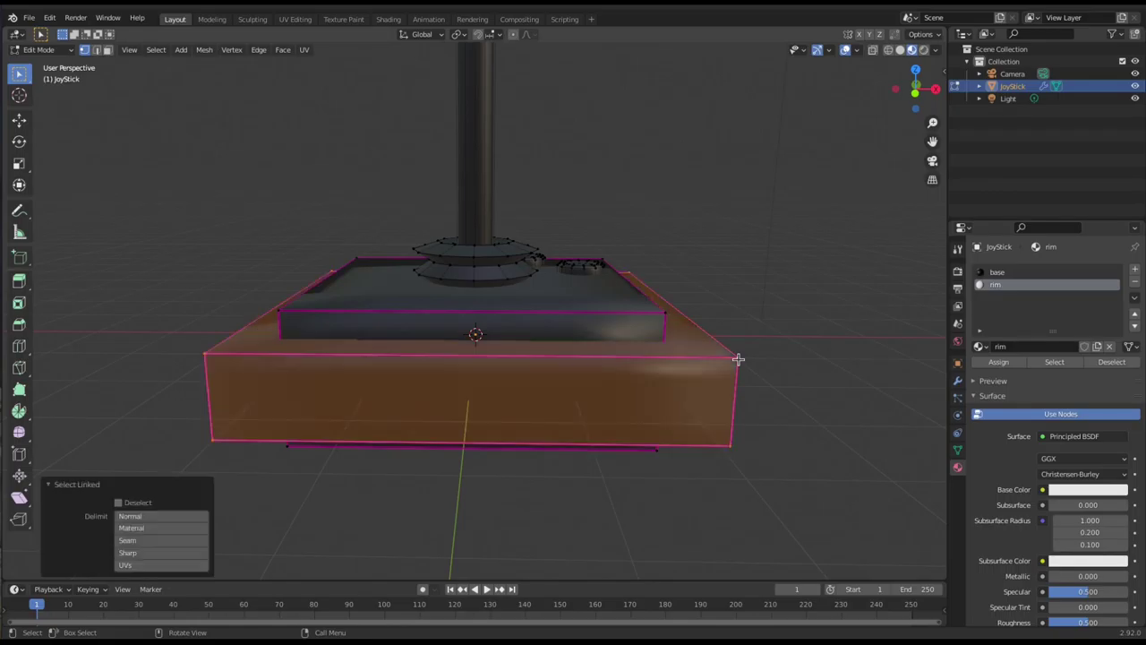
click(1000, 364)
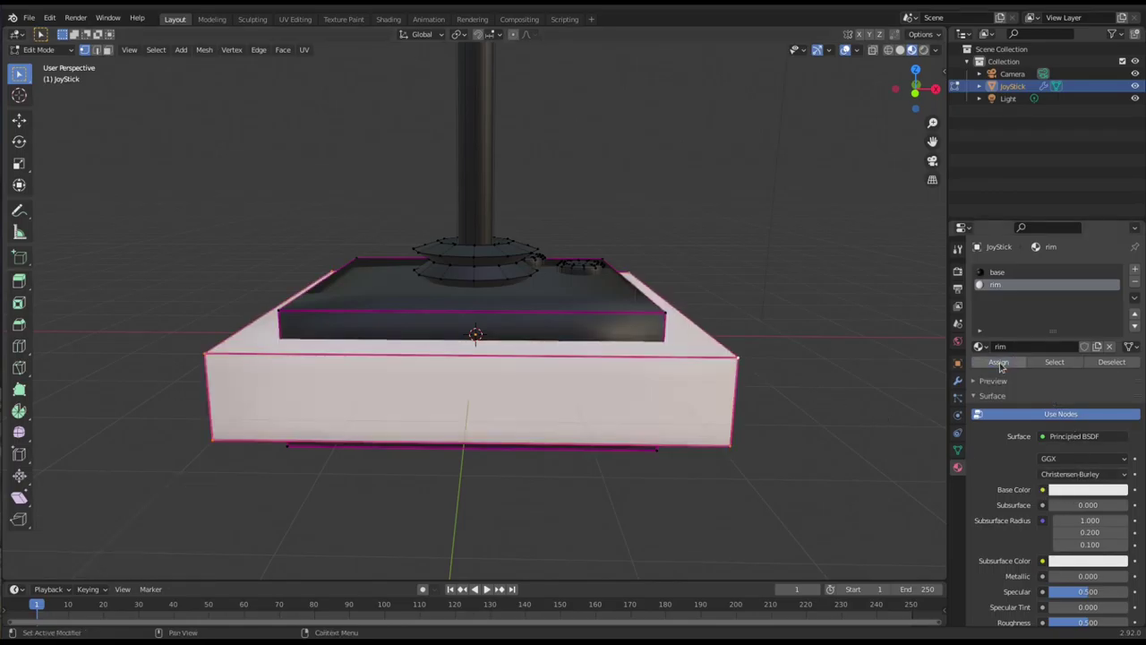
Raise the rim material's Specular to 0.484.
click(1084, 489)
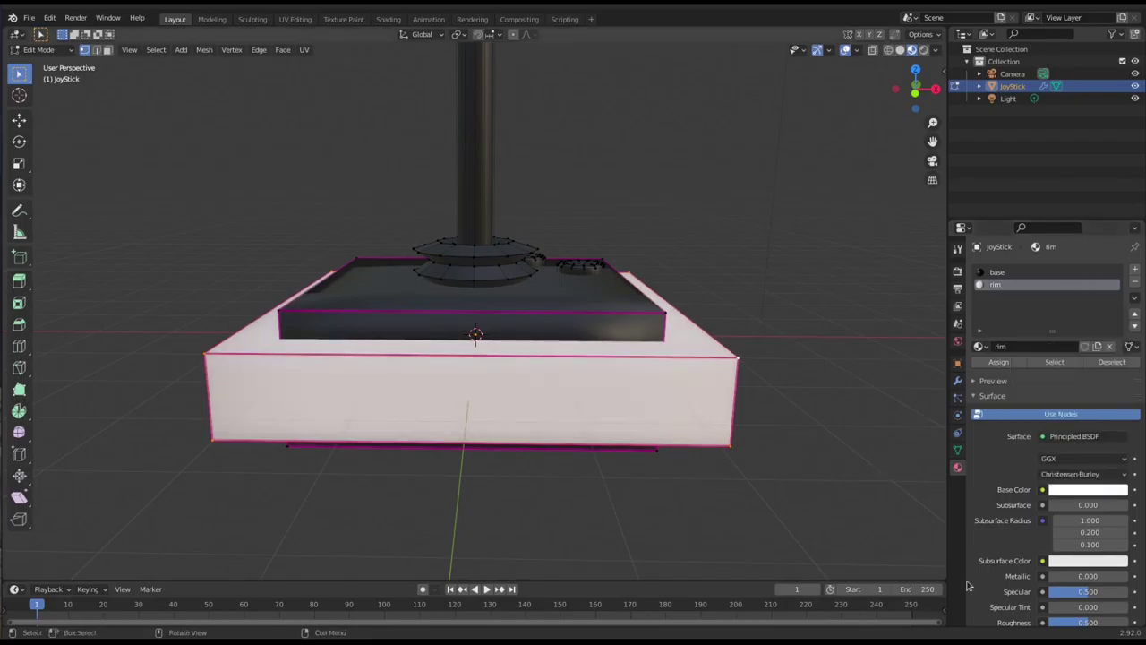
scroll(1063, 589, down, 2)
mouse_move(1086, 542)
mouse_down()
mouse_move(1099, 542)
mouse_move(1084, 542)
mouse_up()
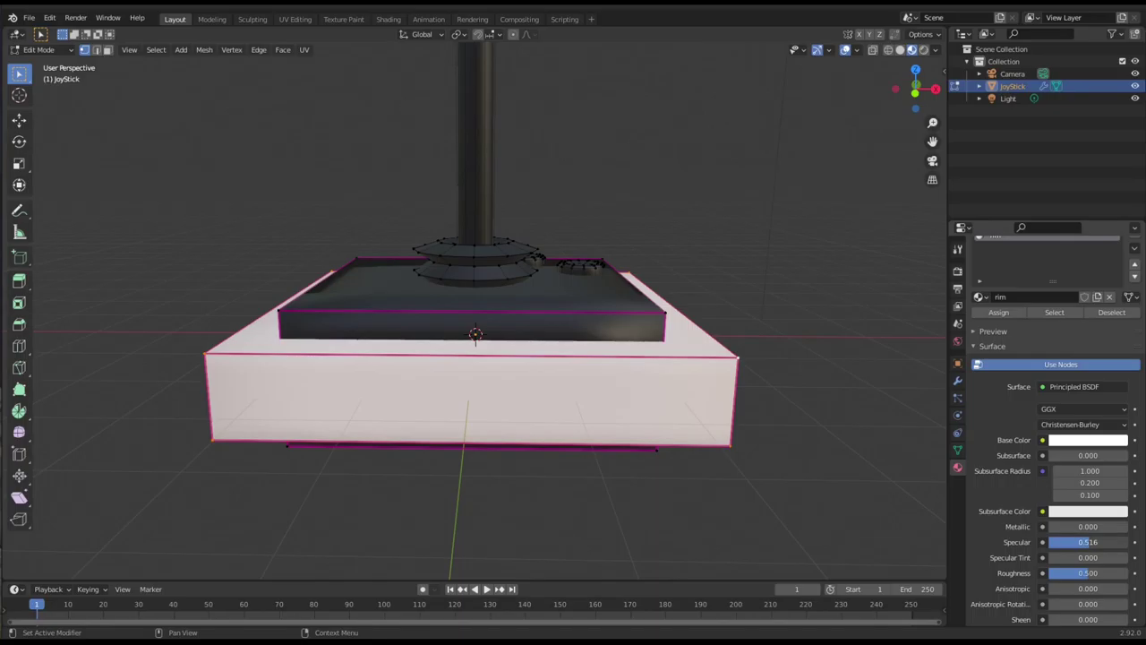
Select the rings around the stick and add a third material slot.
middle_drag(740, 435, 609, 404)
scroll(591, 391, up, 6)
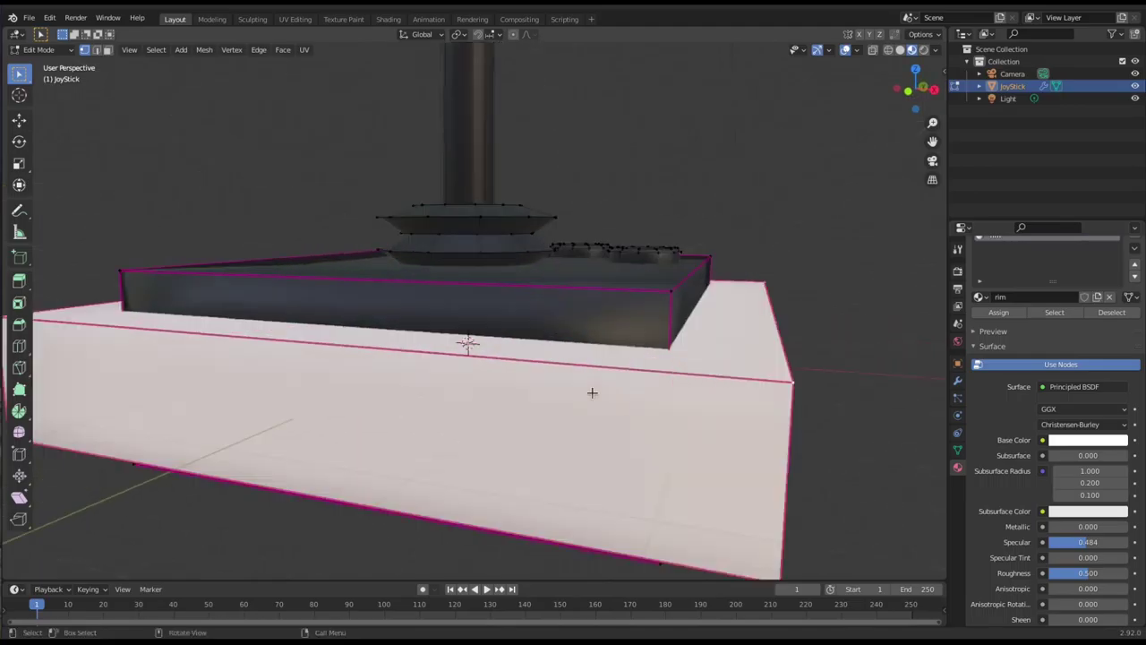
middle_drag(558, 465, 563, 374)
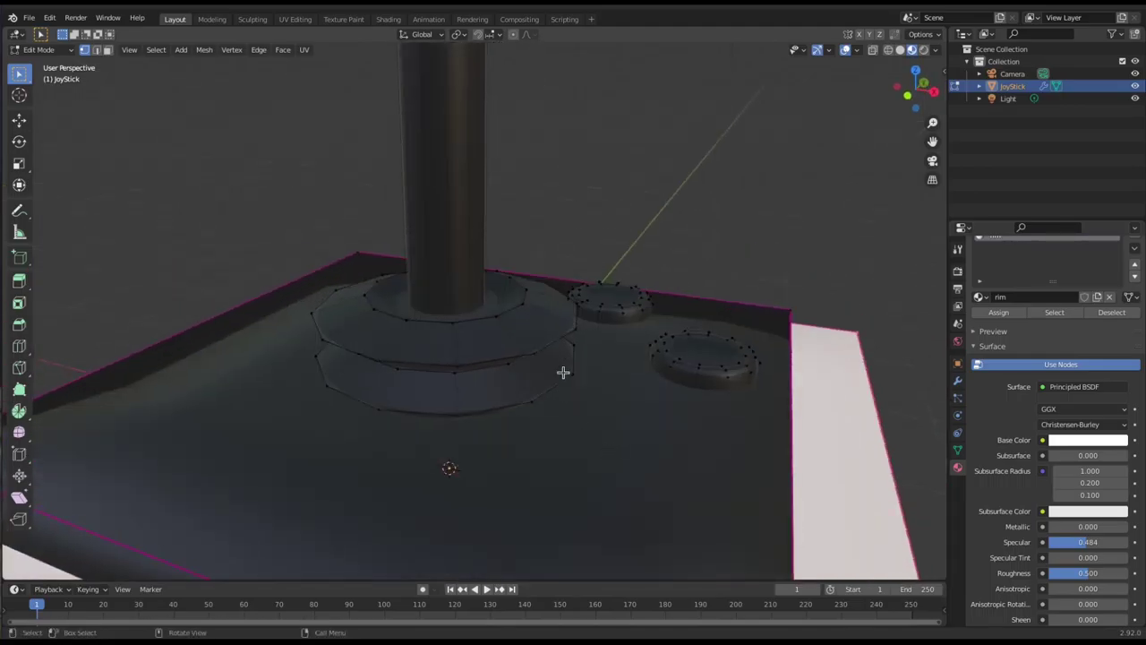
key(l)
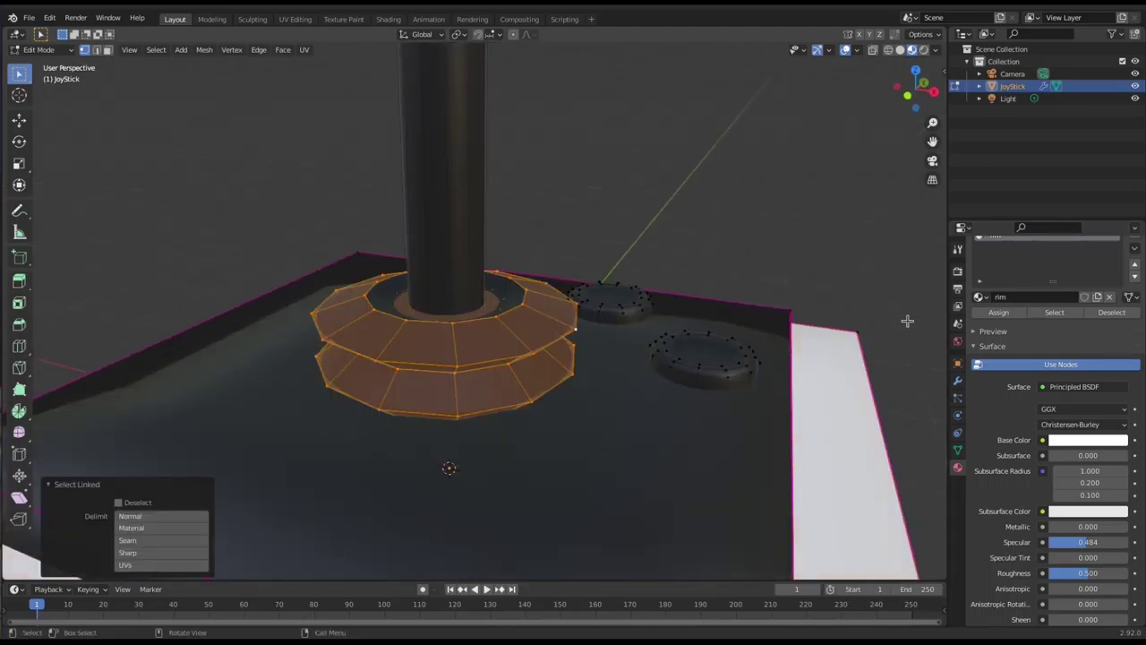
scroll(1138, 296, up, 2)
click(1135, 269)
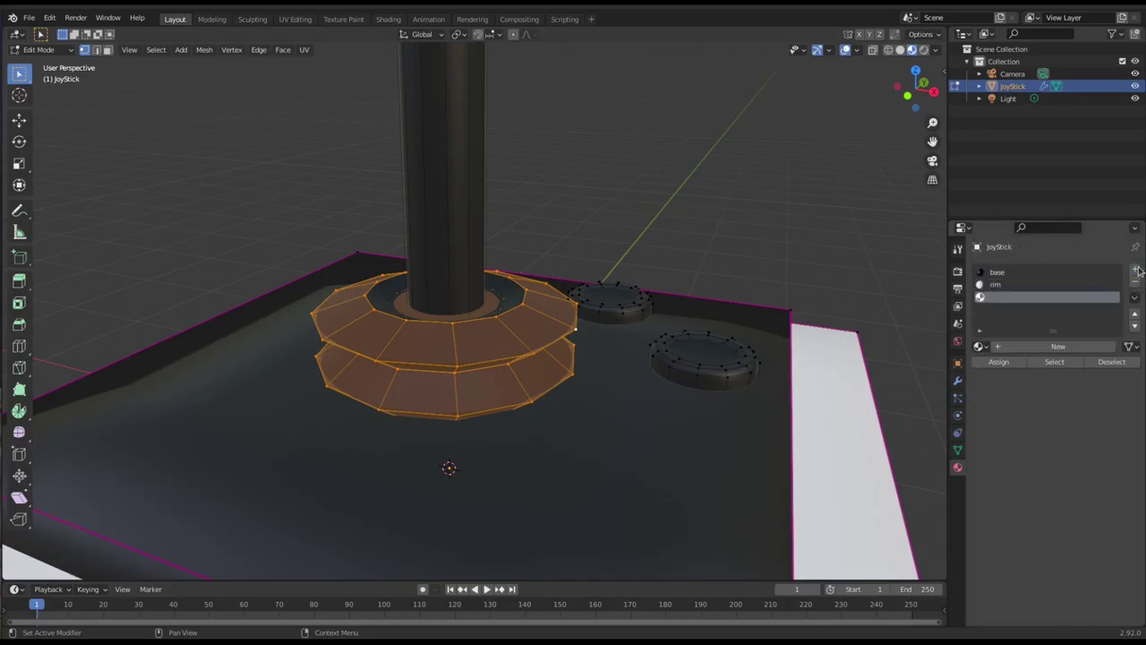
Create a new material for the rings and name it 'ruber'.
click(1041, 345)
double_click(1020, 299)
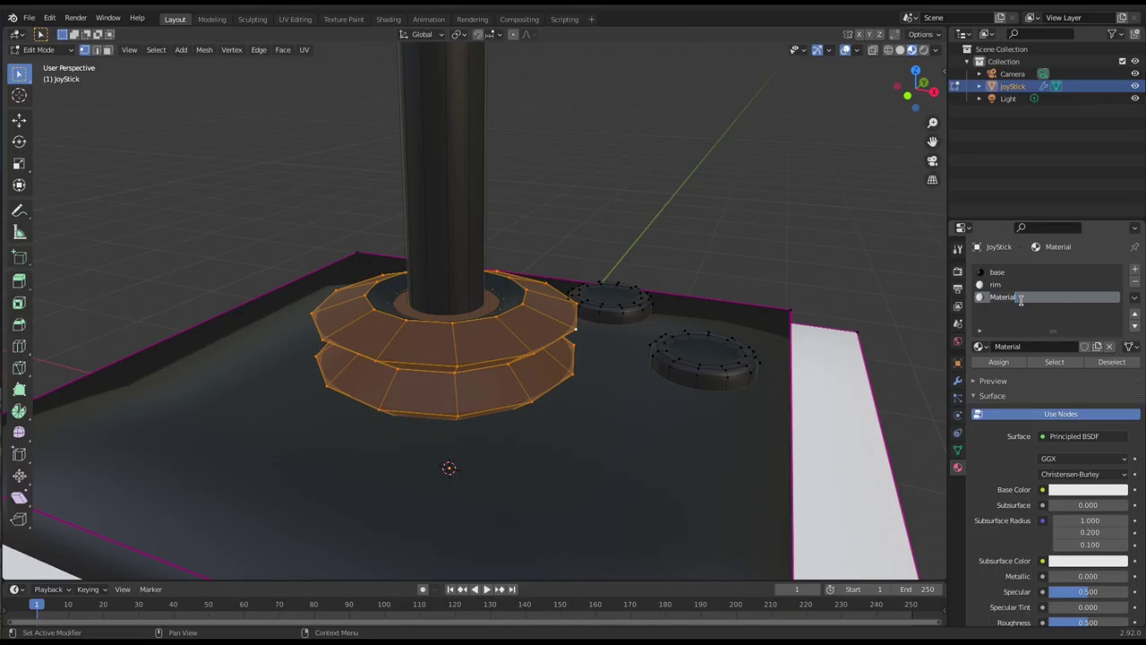
text(Ri)
key(Return)
double_click(995, 297)
key(Return)
Make ruber almost black with Specular 0.070 and Roughness 0.709, then return to Object Mode.
click(1087, 490)
drag(1119, 329, 1118, 381)
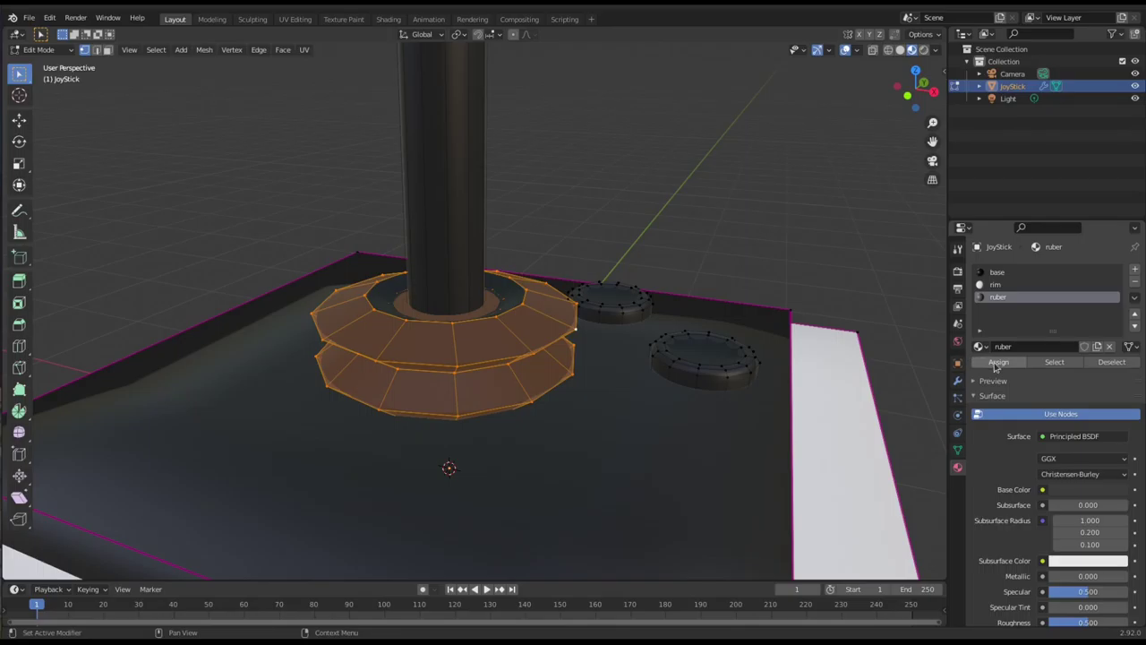
scroll(563, 386, up, 1)
middle_drag(563, 386, 627, 397)
scroll(625, 400, up, 2)
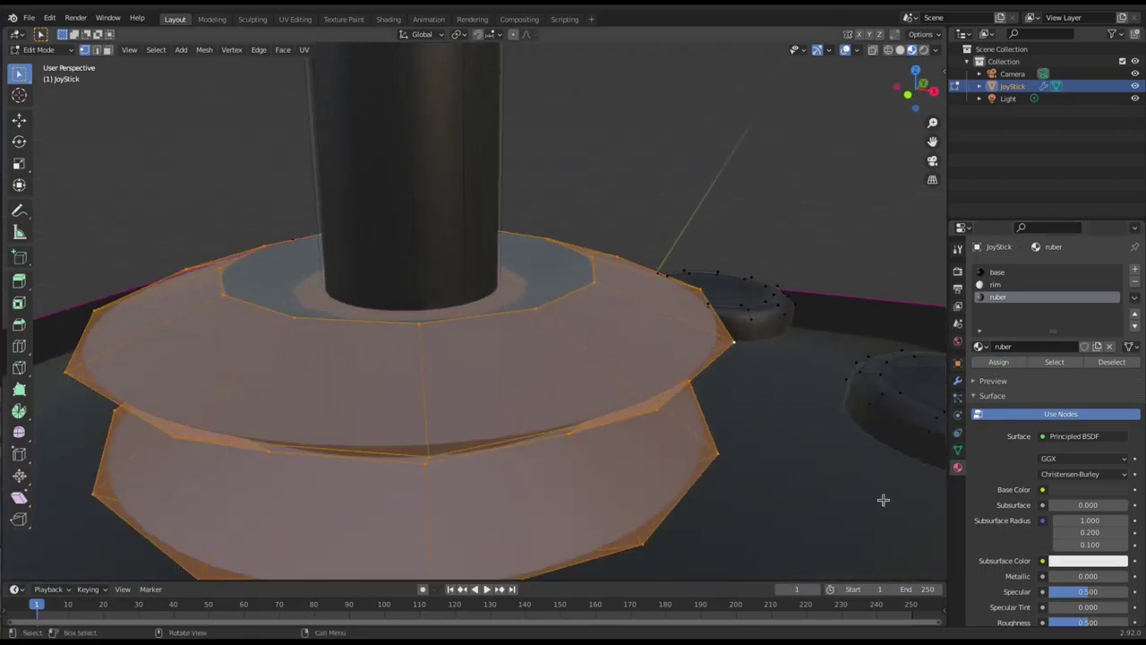
scroll(1086, 500, down, 3)
drag(1085, 494, 1059, 491)
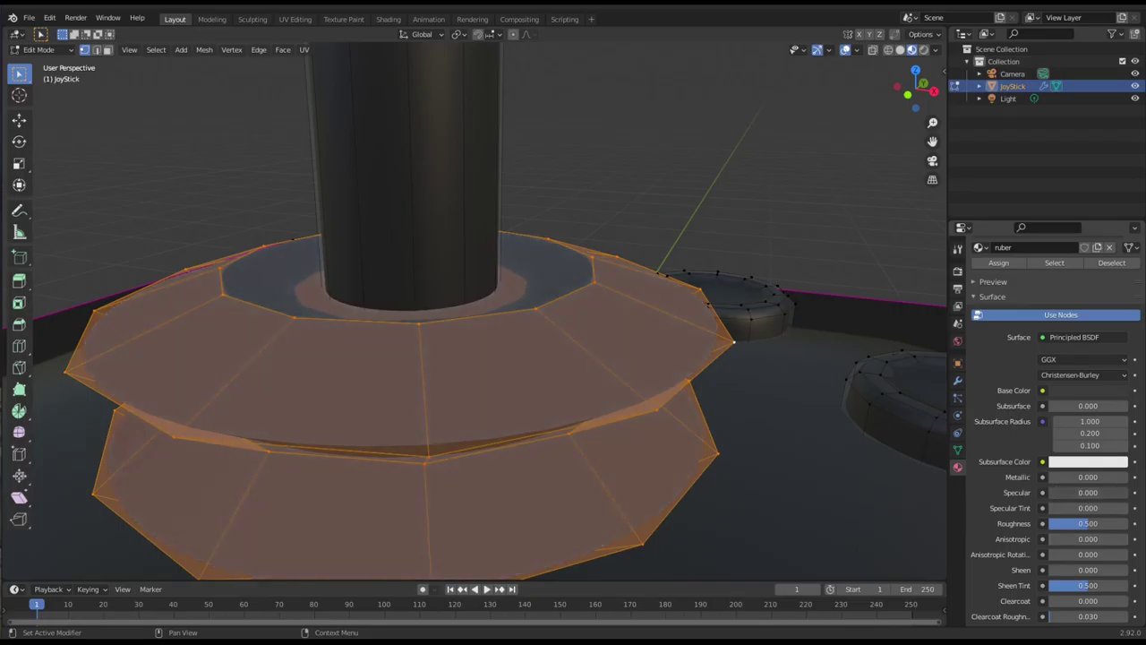
drag(1059, 492, 1094, 523)
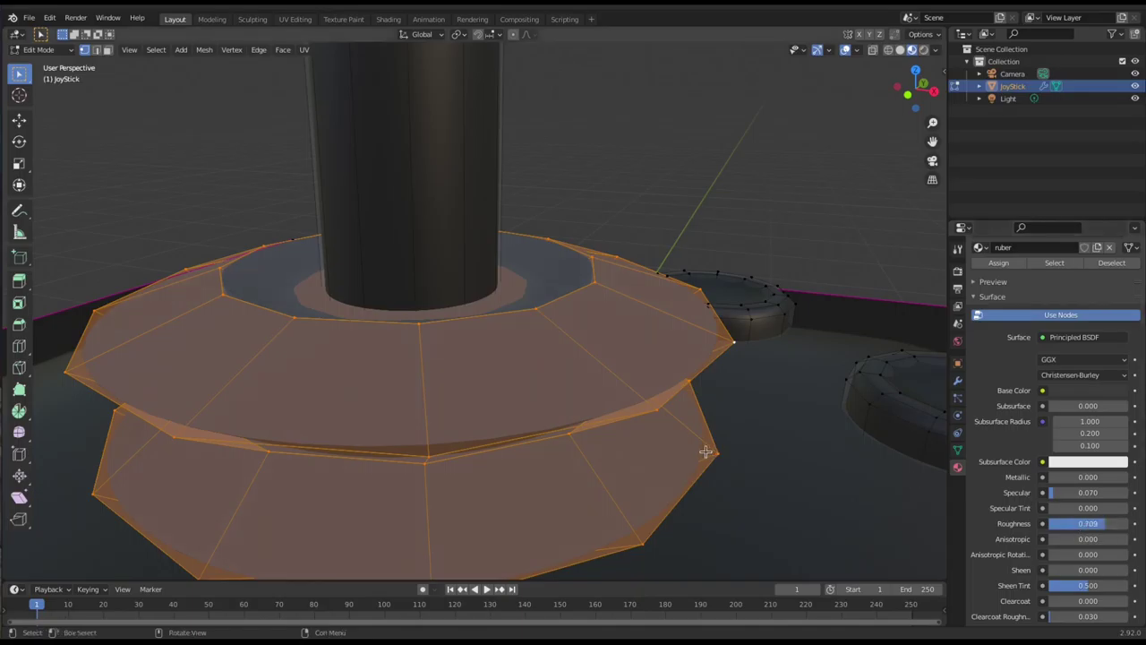
key(Tab)
scroll(596, 407, down, 4)
middle_drag(596, 407, 498, 372)
Add a fourth material slot with a new material named 'Stick'.
scroll(1130, 296, up, 3)
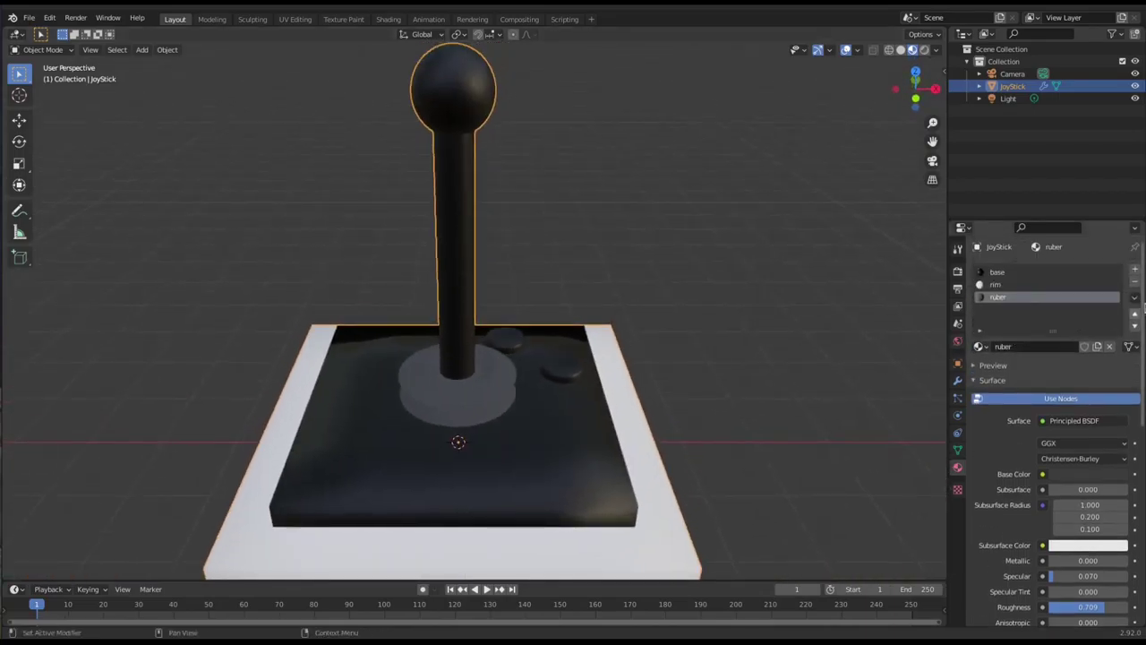
click(1134, 270)
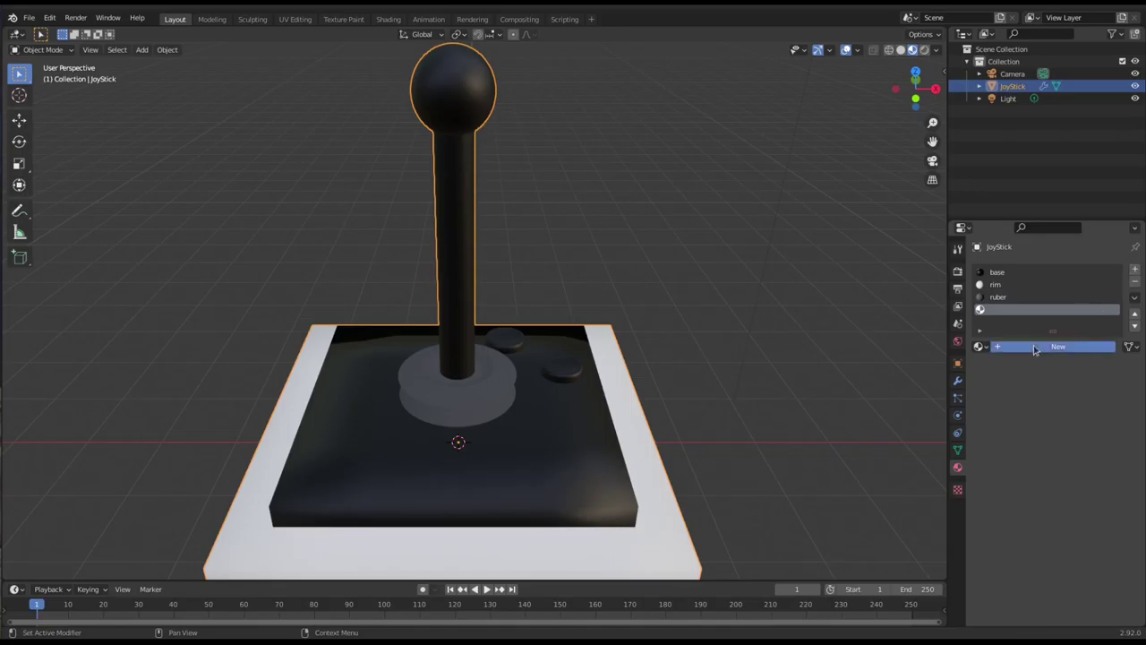
click(1035, 345)
double_click(1020, 310)
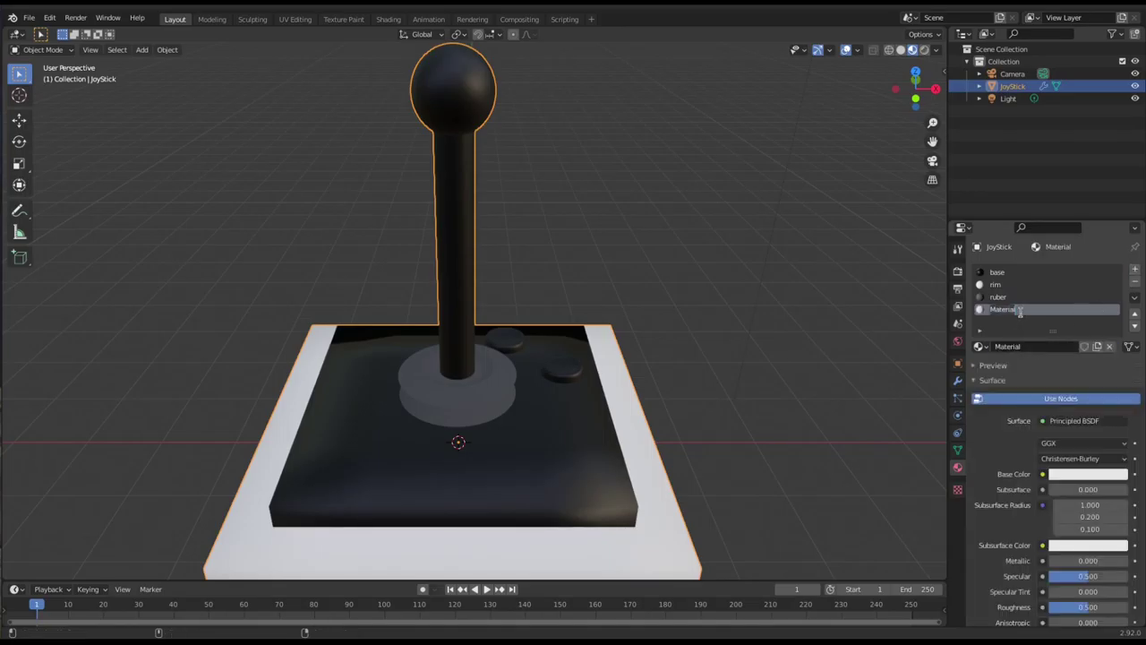
text(stick)
key(Return)
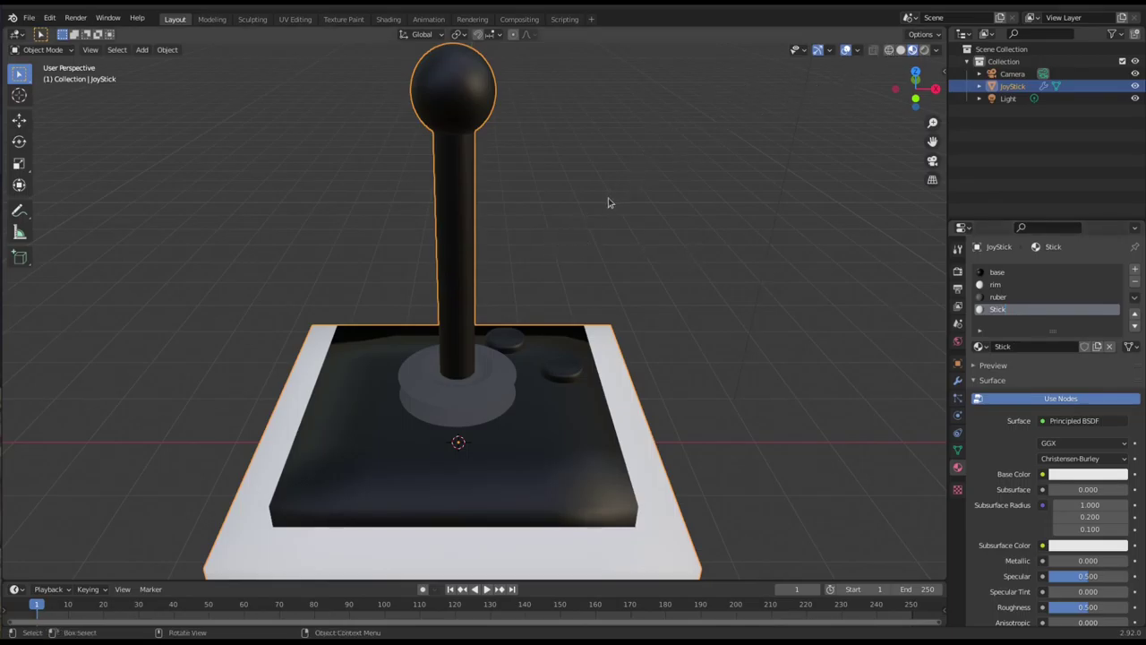
In Edit Mode with X-ray wireframe, select the whole stick shaft.
key(Tab)
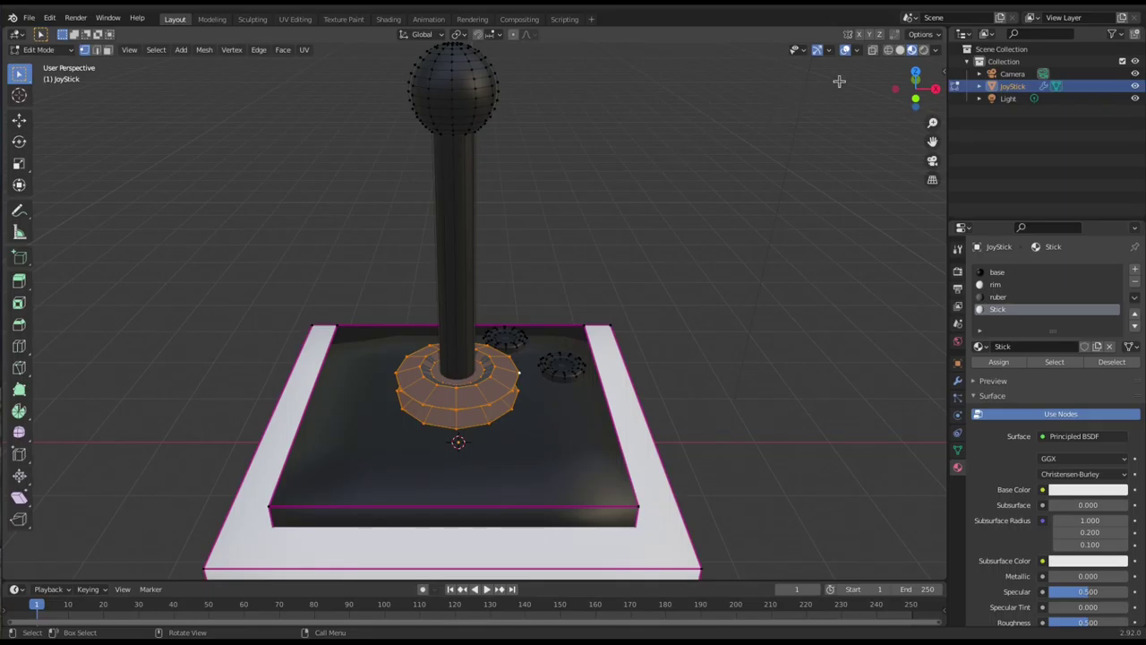
click(888, 51)
middle_drag(662, 164, 722, 259)
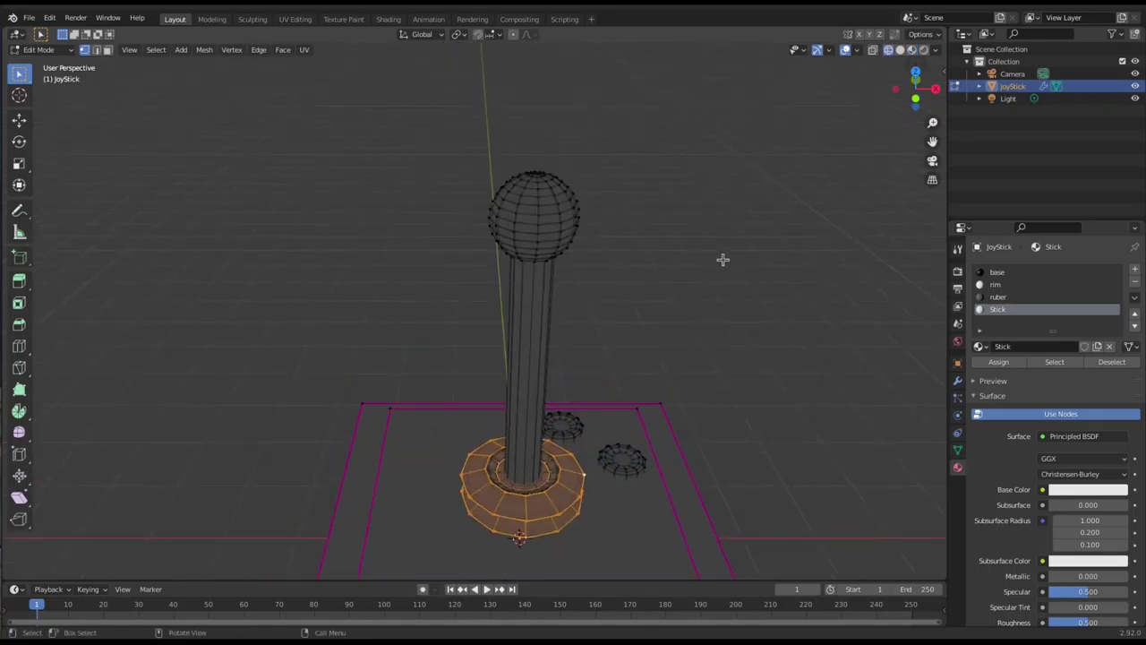
click(874, 51)
scroll(560, 295, up, 2)
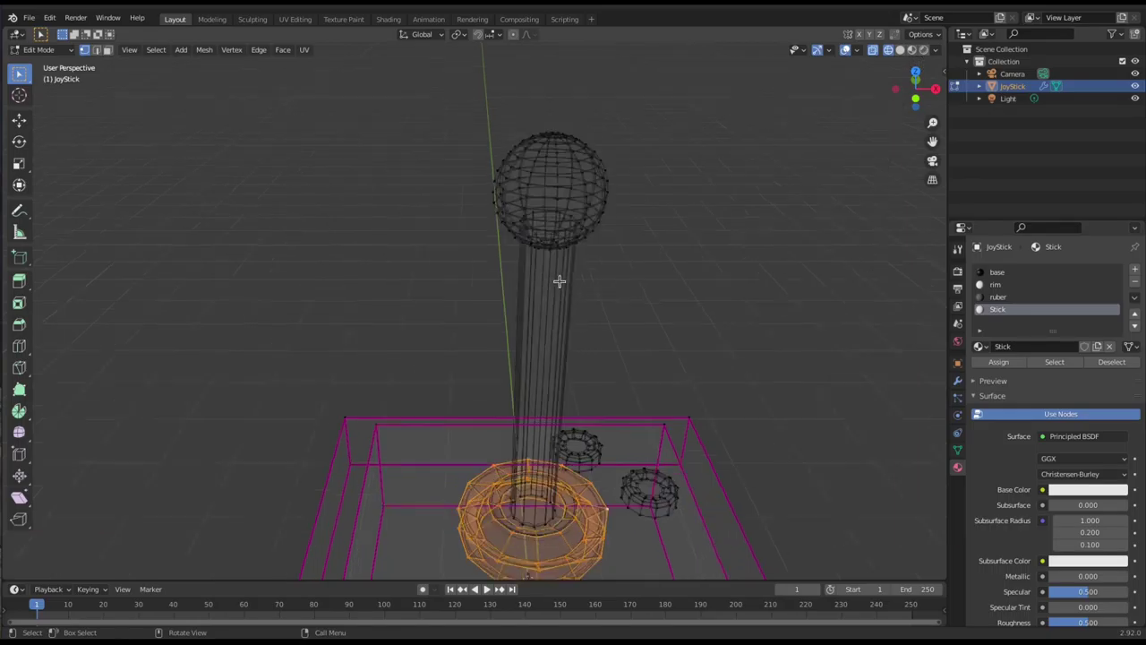
scroll(573, 269, up, 4)
scroll(537, 331, down, 1)
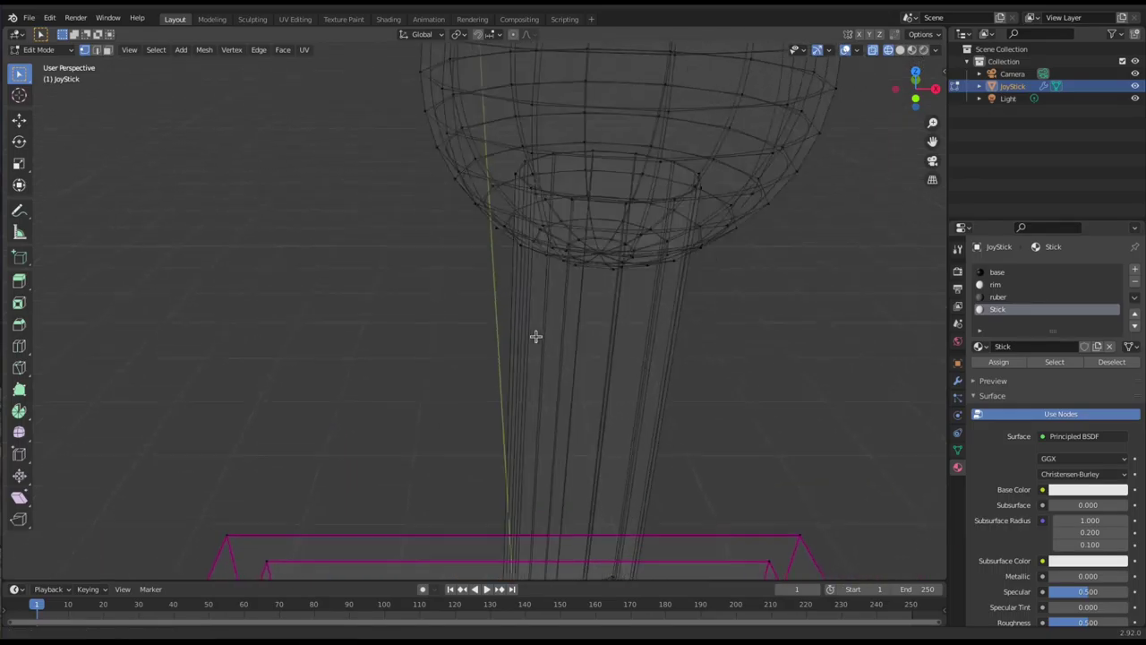
click(558, 165)
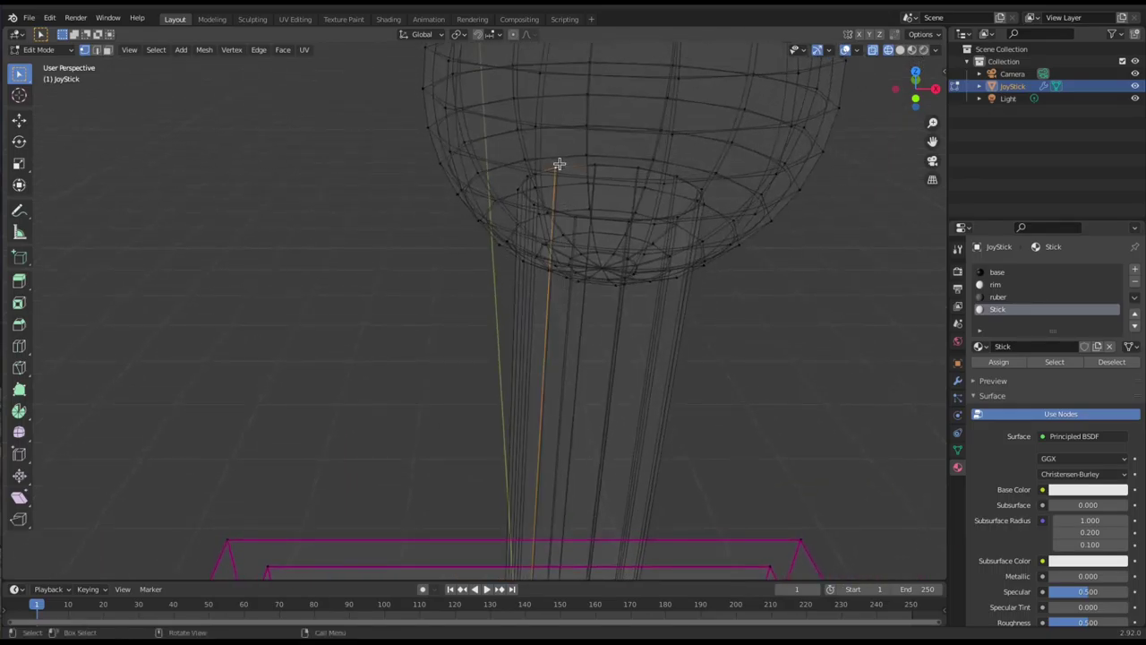
key(l)
scroll(594, 296, down, 4)
middle_drag(594, 296, 612, 277)
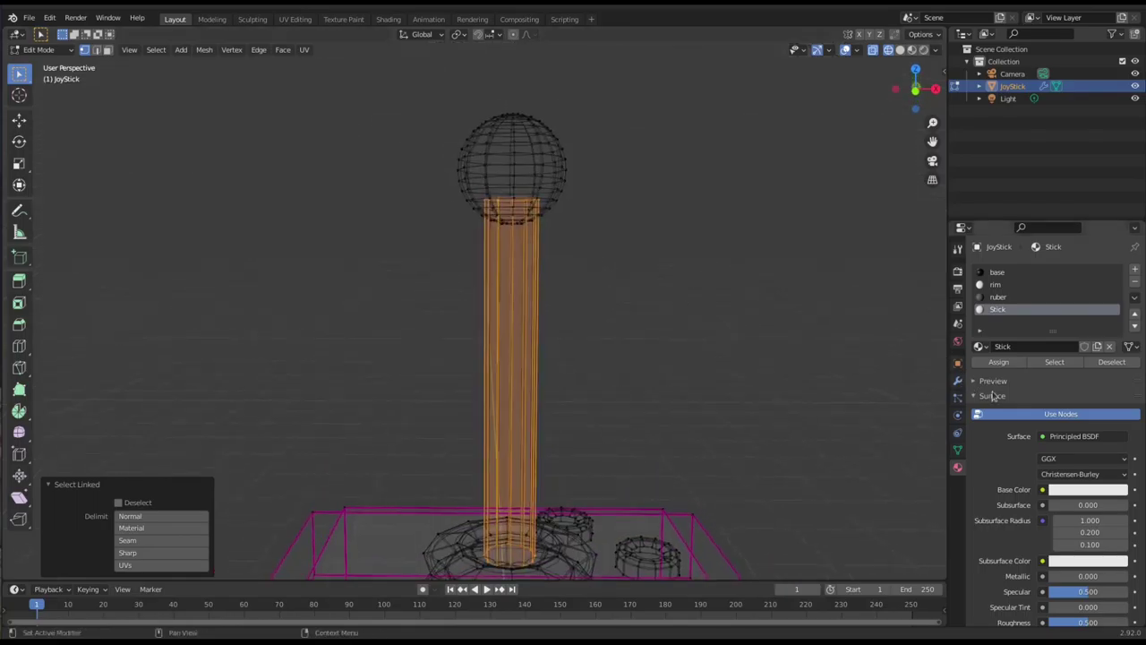
Assign the Stick material to the shaft and return to Material Preview shading.
click(999, 362)
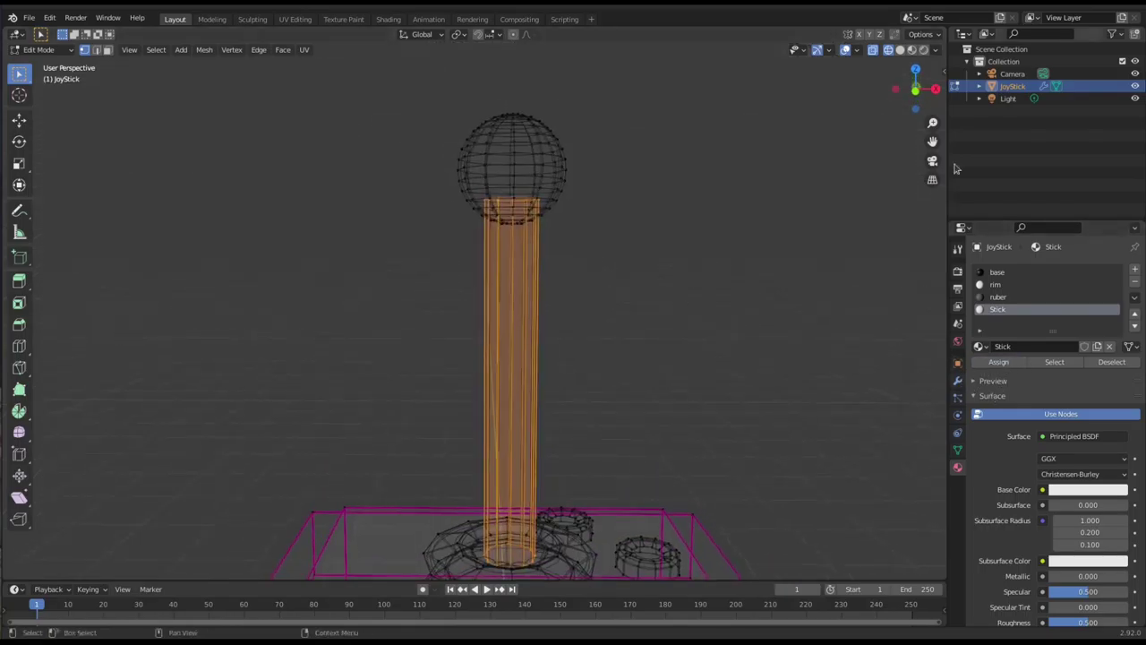
click(873, 51)
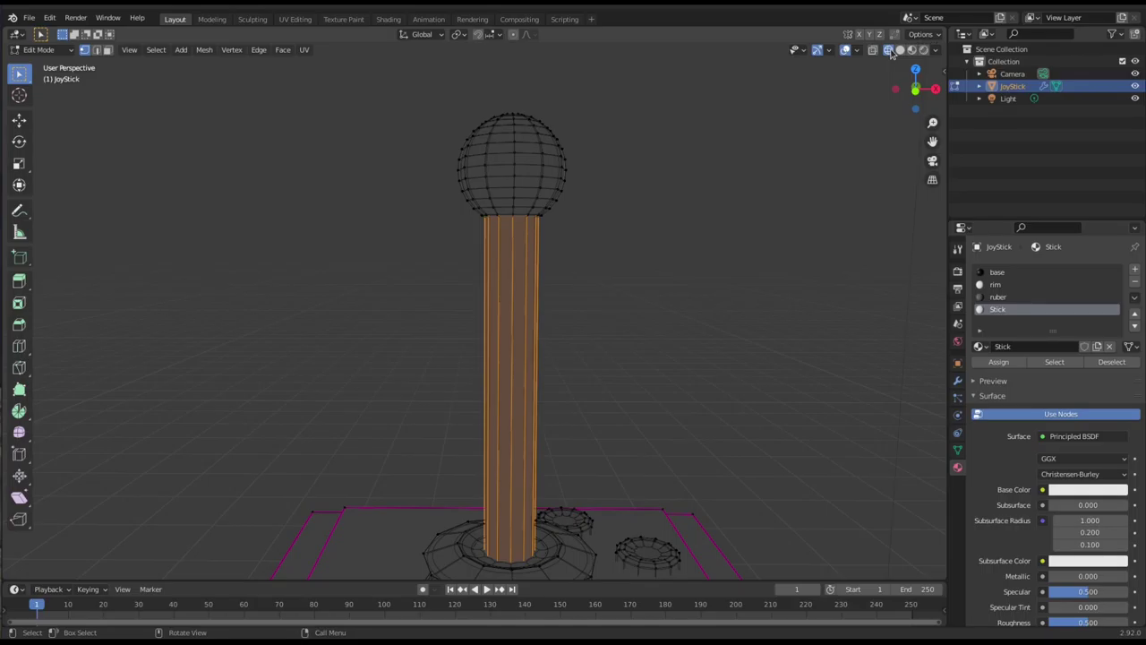
click(900, 50)
click(911, 50)
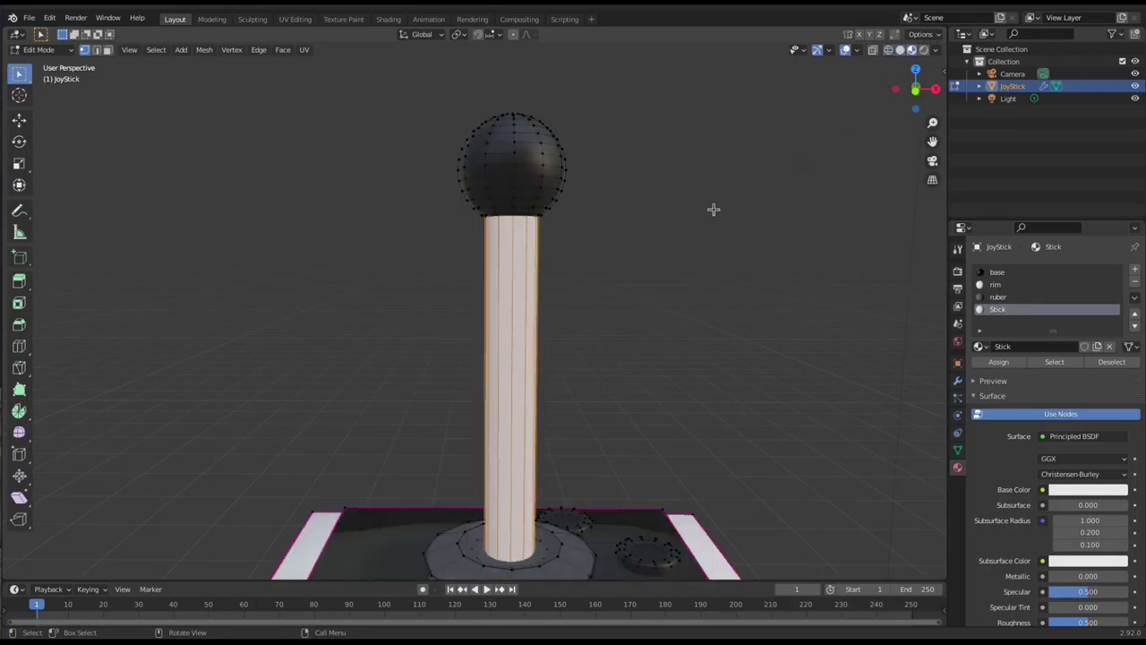
Set the Stick material's Metallic to 1.000.
scroll(707, 268, down, 3)
scroll(615, 299, up, 4)
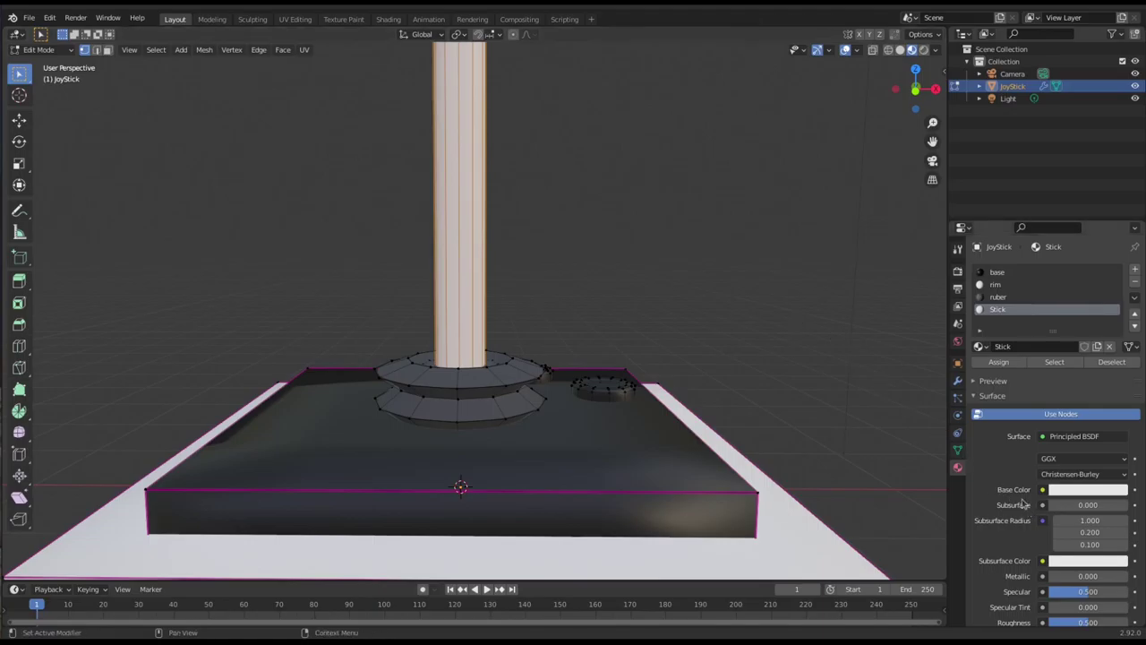
scroll(1029, 509, down, 3)
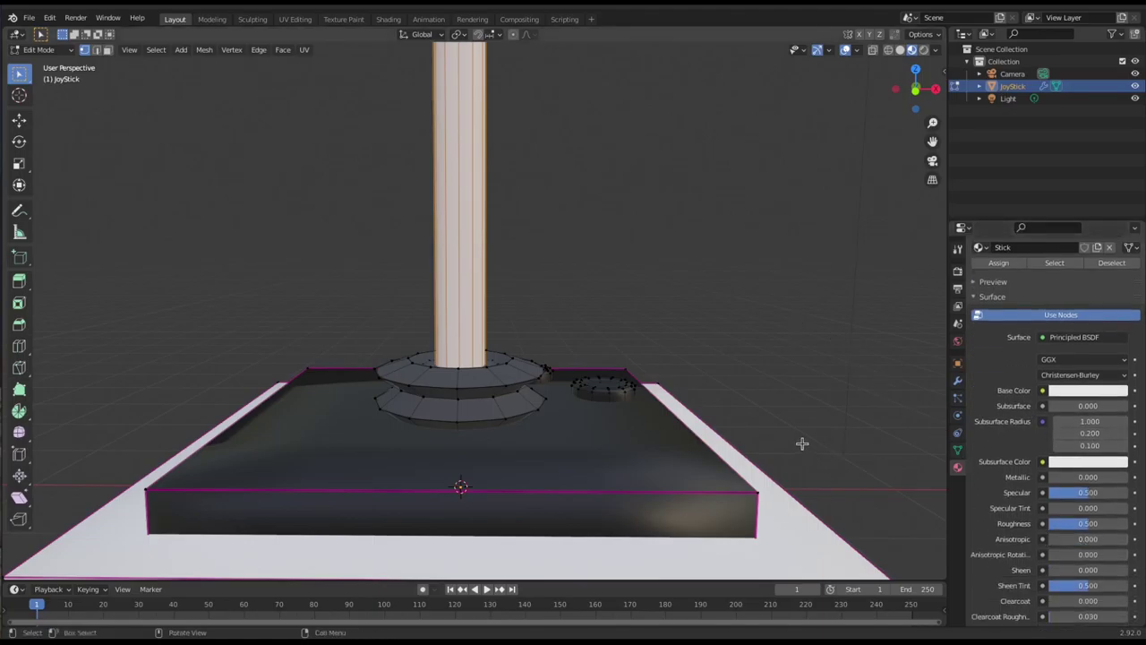
middle_drag(744, 422, 798, 475)
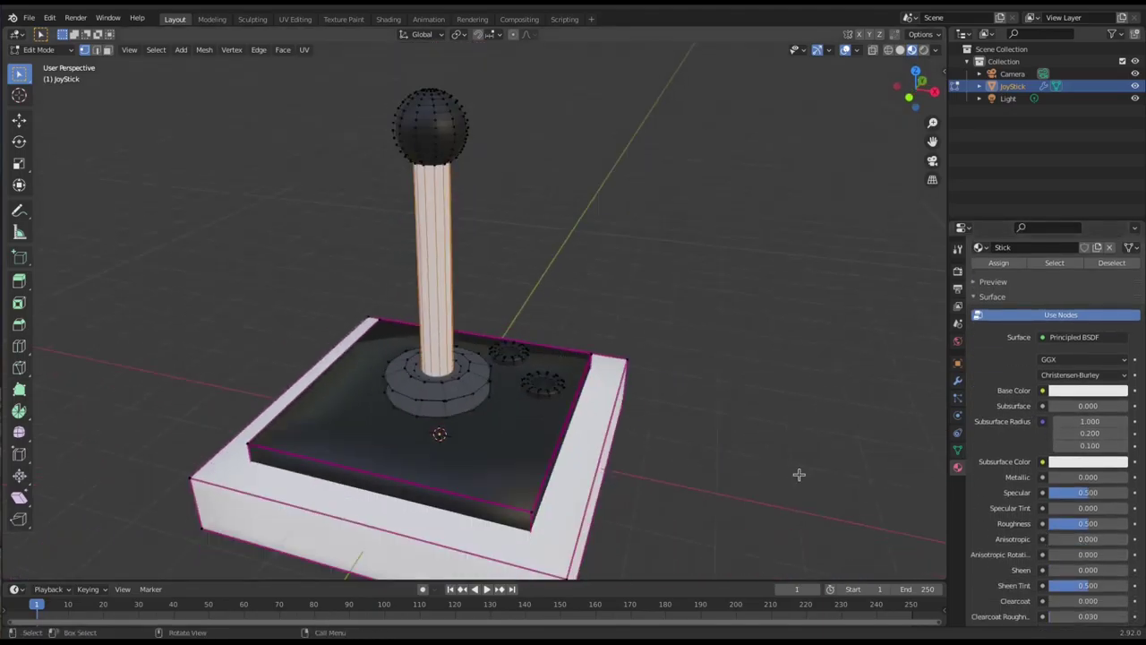
drag(1057, 476, 1130, 476)
scroll(567, 322, up, 4)
middle_drag(568, 322, 577, 268)
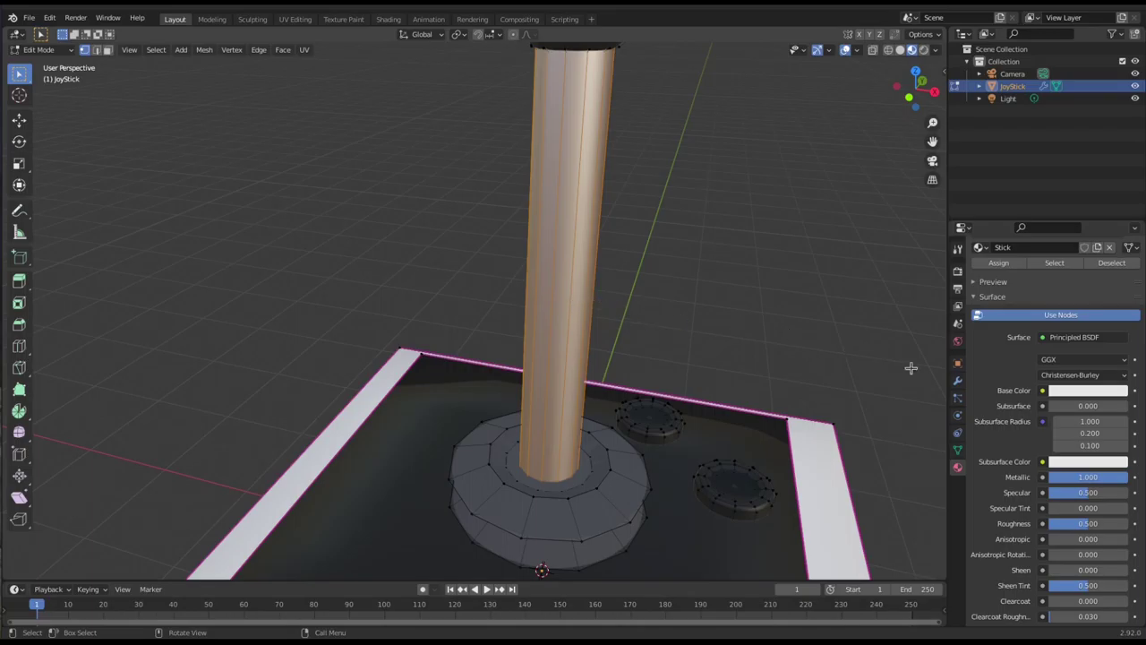
Set the Stick material's Specular to 0.600 and Roughness to 0.625.
click(1086, 495)
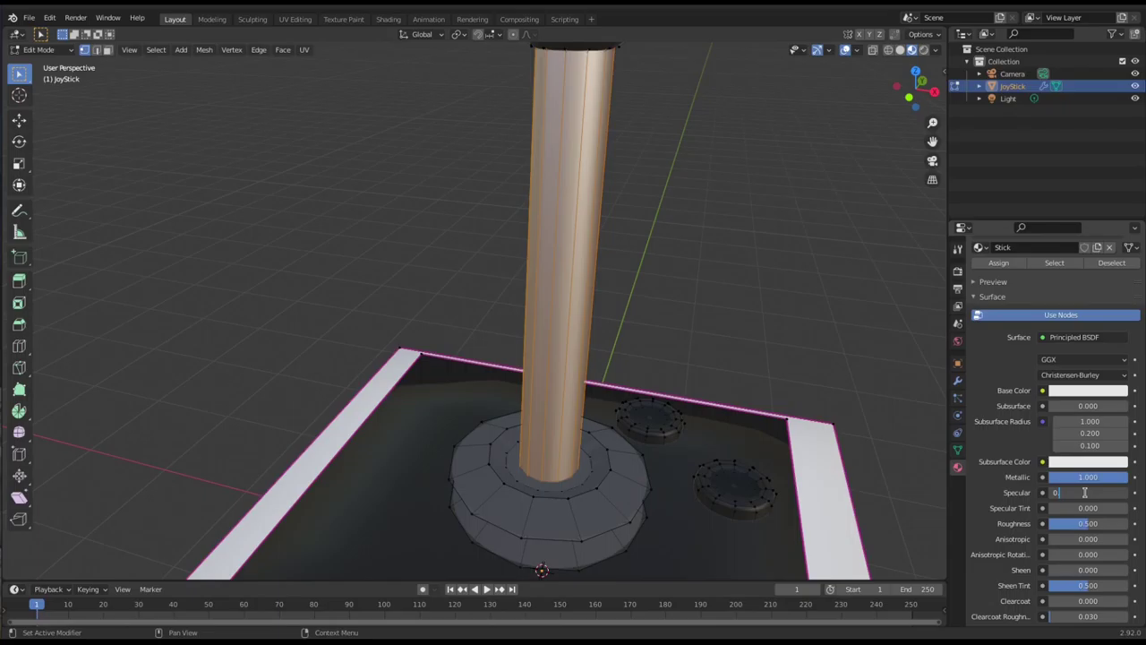
key(Return)
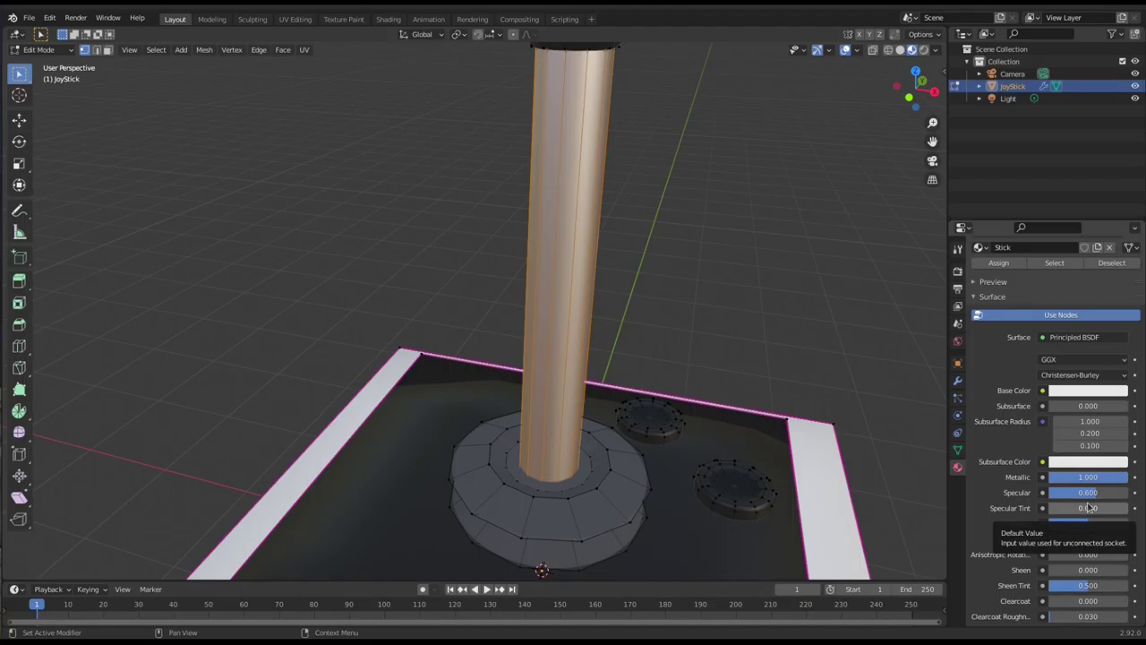
click(1088, 526)
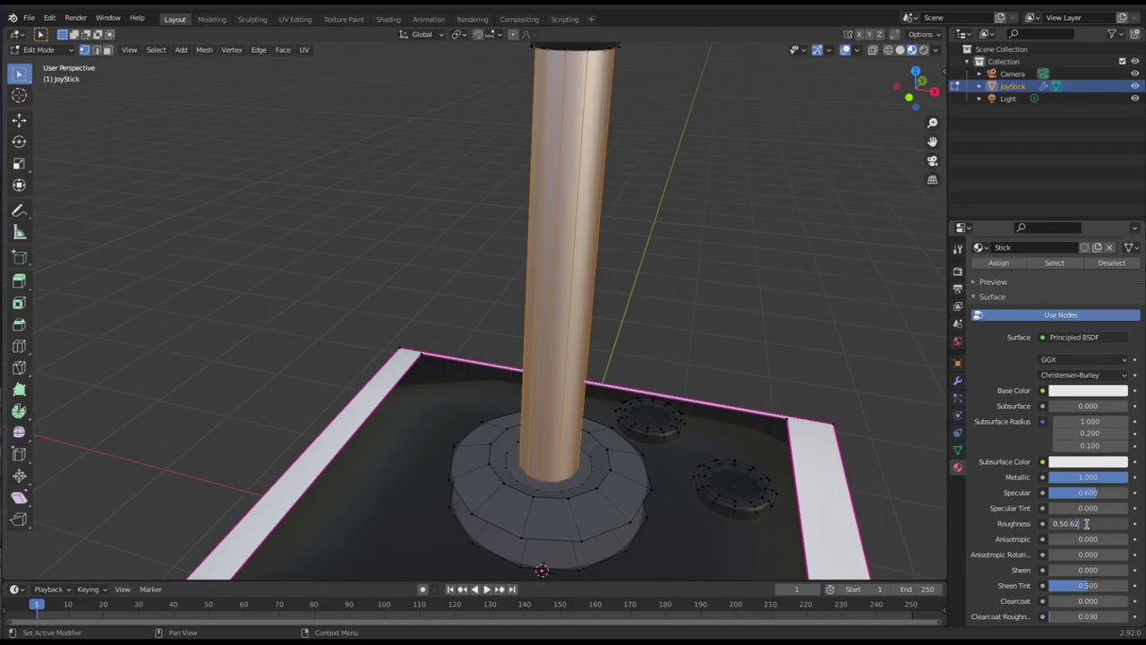
text(0.625)
key(Return)
click(1088, 526)
key(BackSpace)
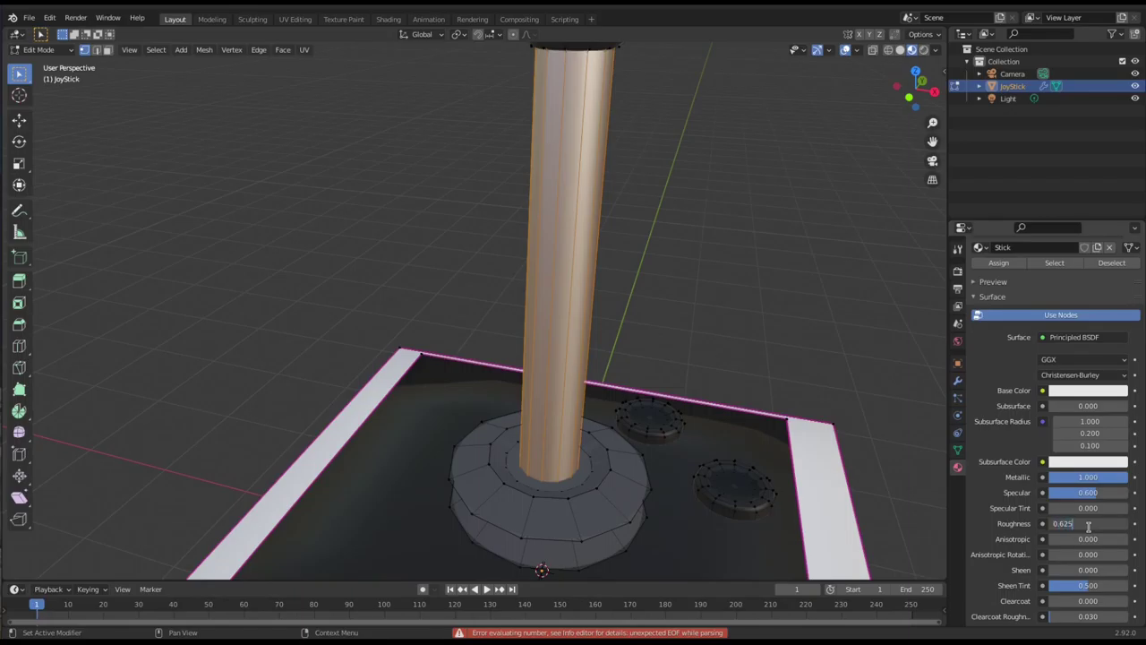
key(Return)
scroll(538, 361, down, 3)
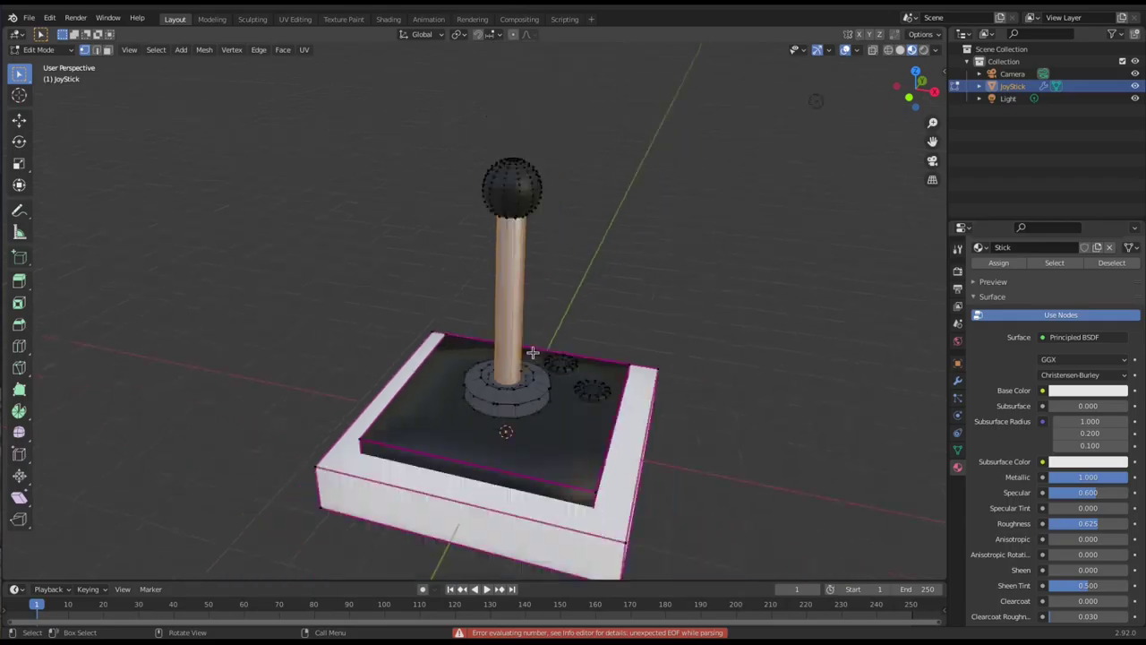
middle_drag(538, 361, 569, 344)
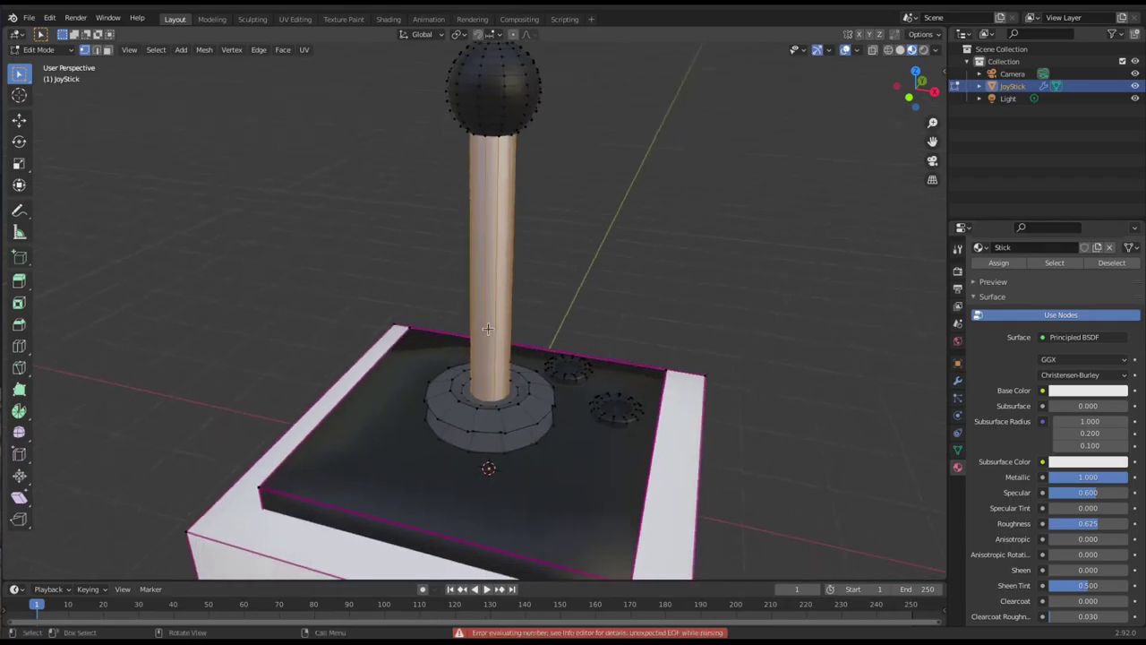
scroll(1043, 341, up, 3)
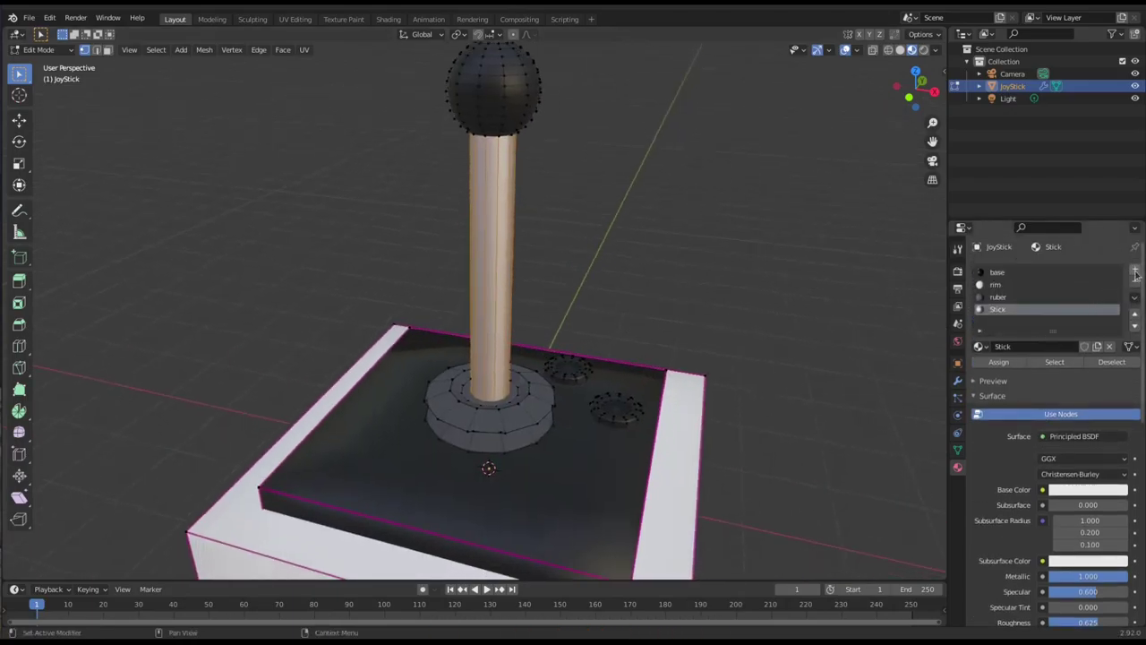
Add a fifth material slot with a new material named 'Ball & Buttons'.
click(1135, 269)
click(1019, 347)
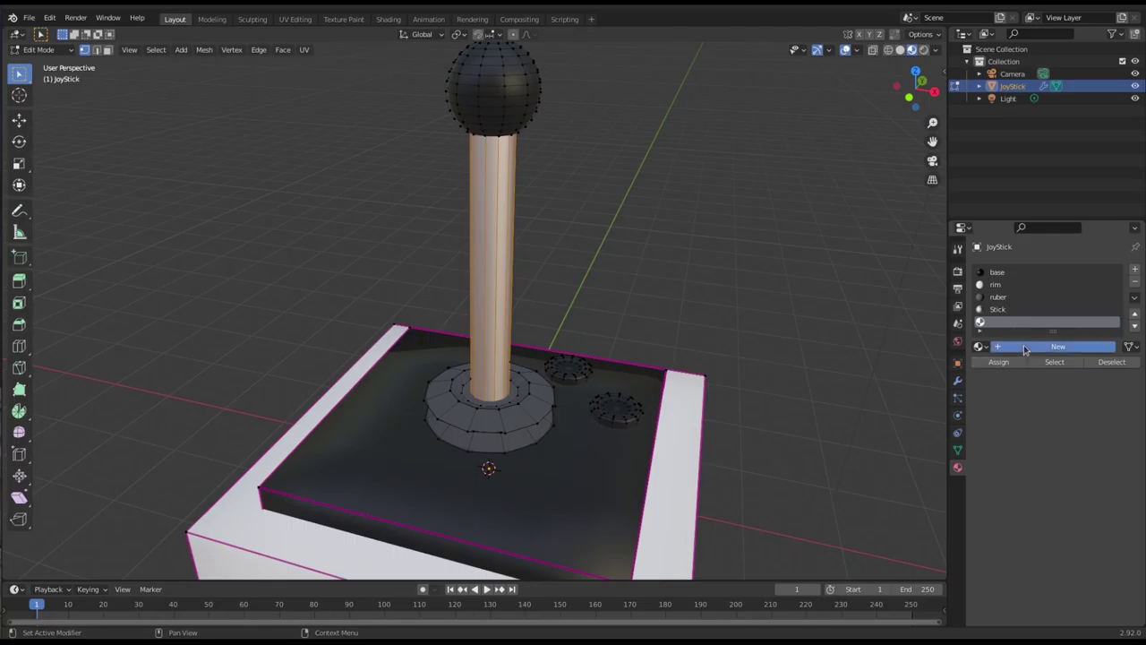
double_click(1024, 323)
text(Ball)
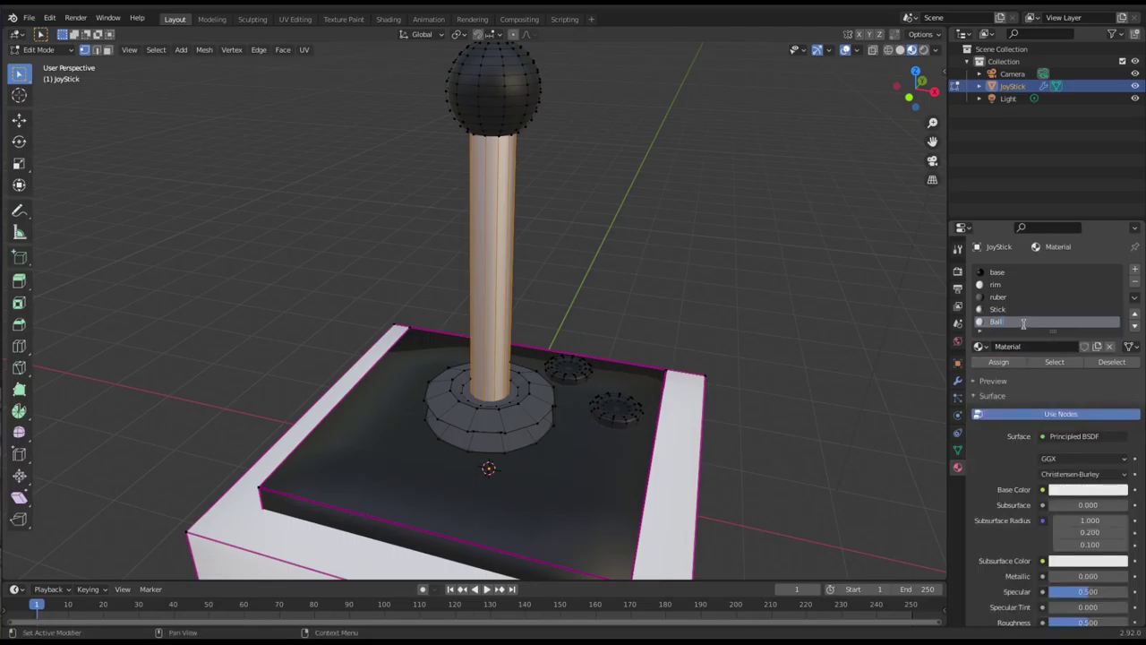
text( & Buttons)
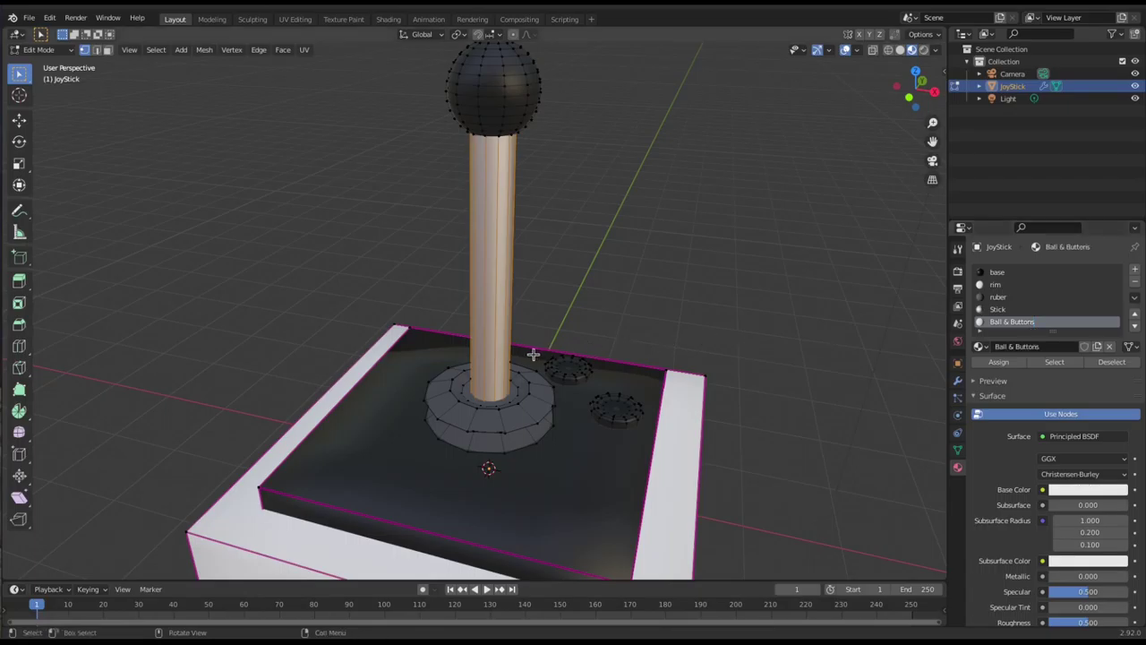
Select the ball top and both buttons and assign the Ball & Buttons material.
scroll(528, 344, down, 1)
click(499, 135)
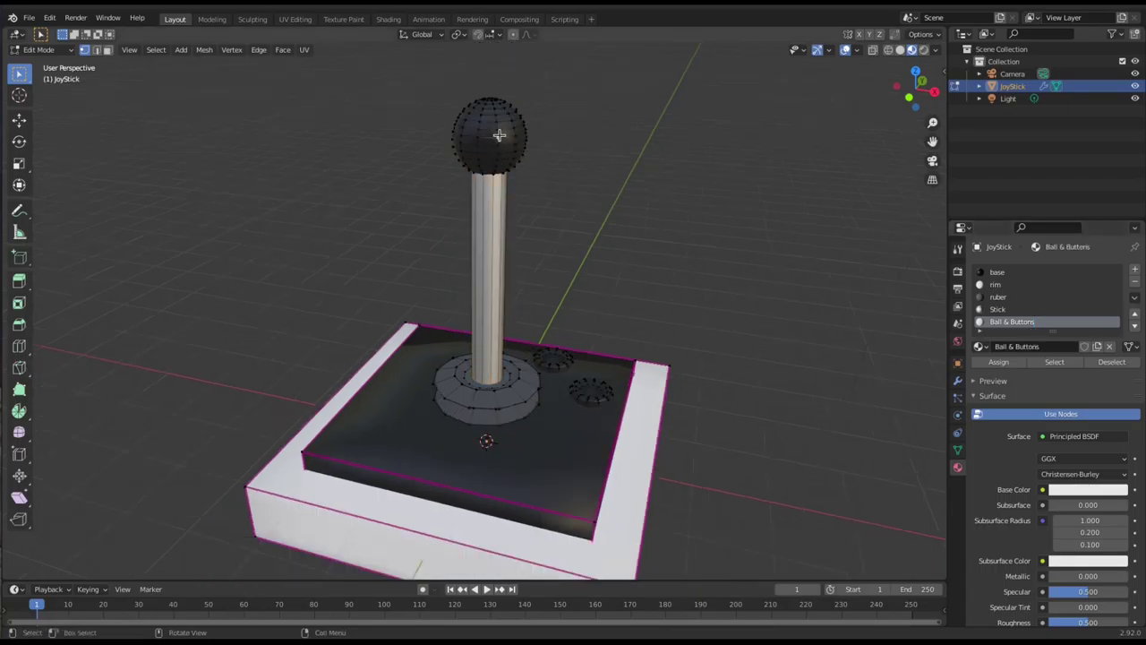
key(l)
key(l)
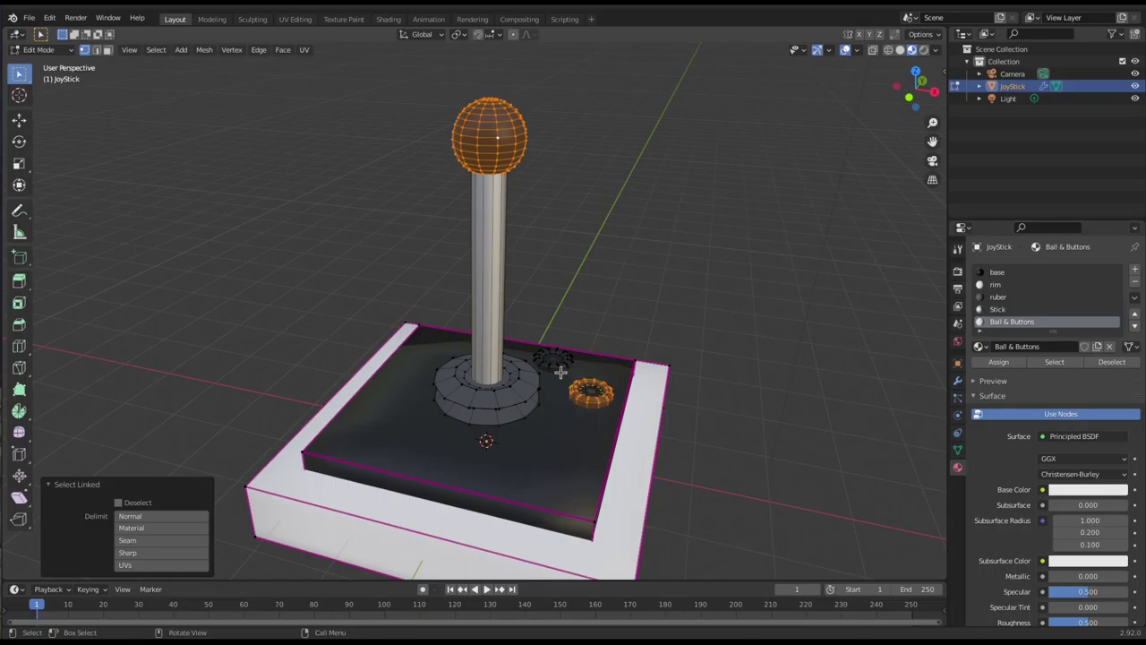
key(l)
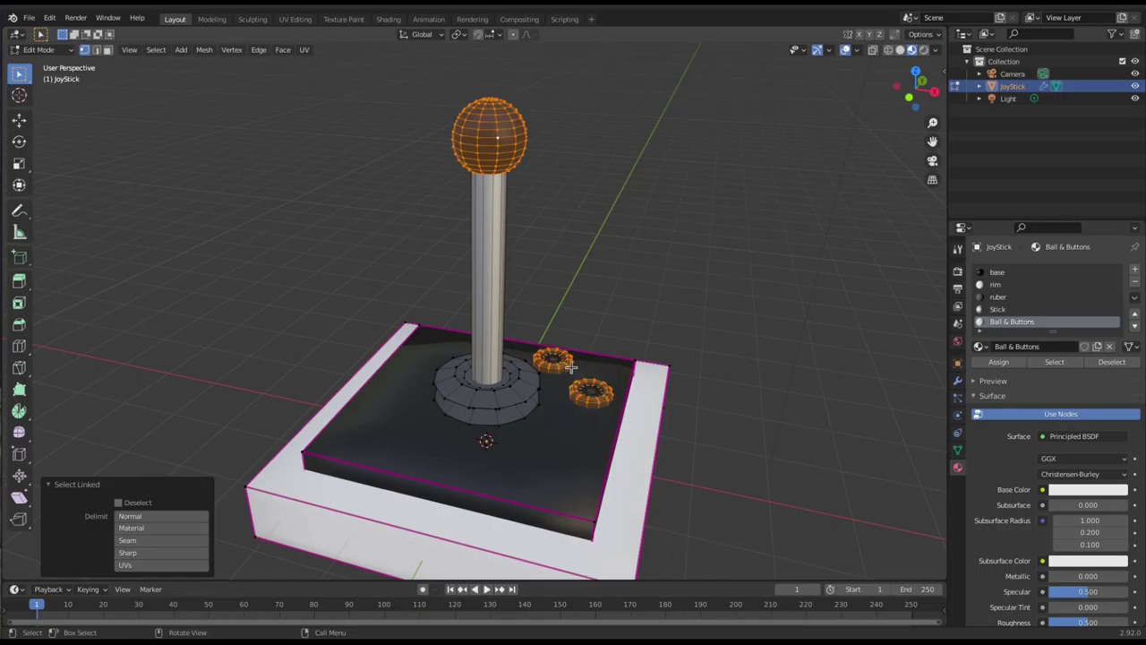
click(996, 363)
click(1078, 492)
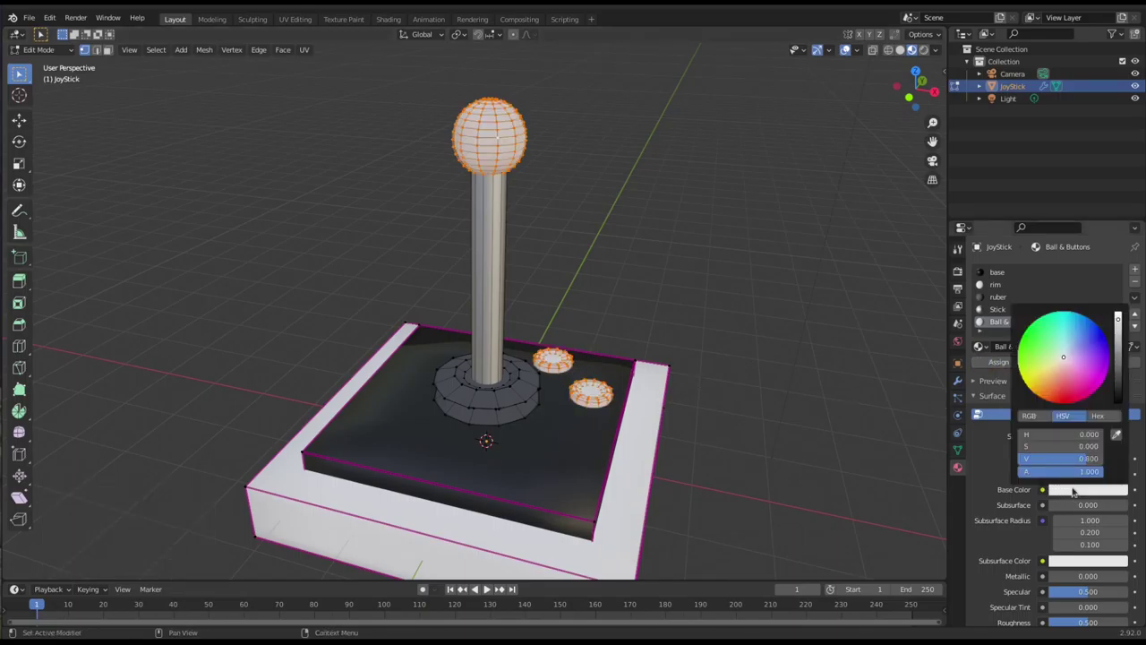
Make the Ball & Buttons material bright green and nudge its Specular up slightly.
drag(1066, 367, 1030, 325)
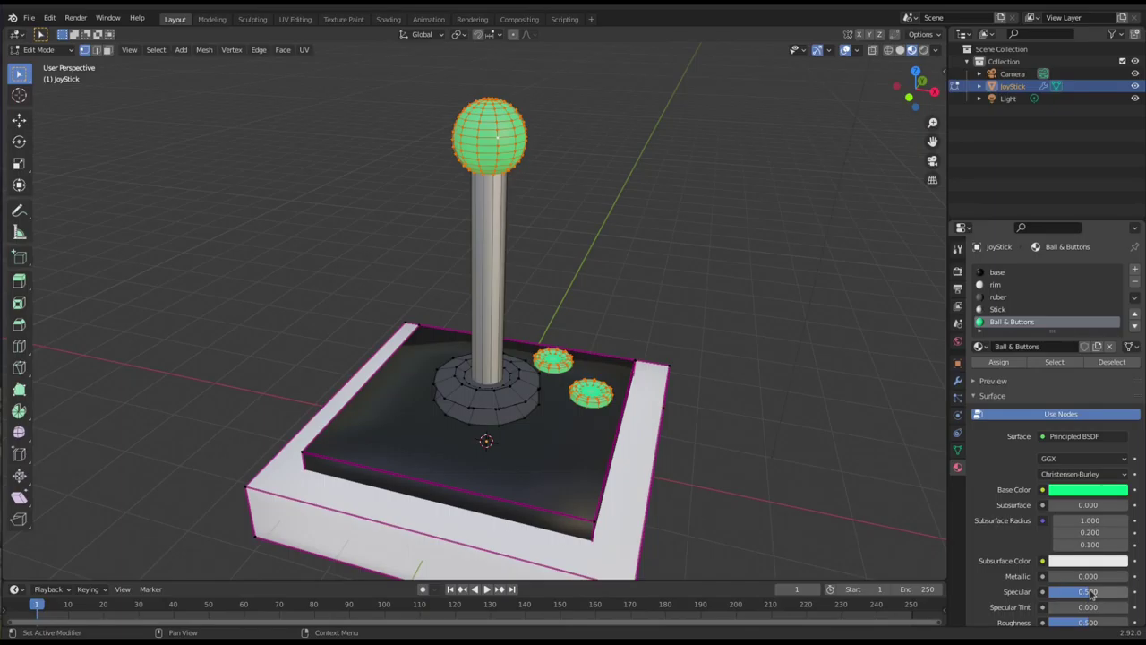
drag(1088, 591, 1106, 591)
scroll(611, 421, up, 3)
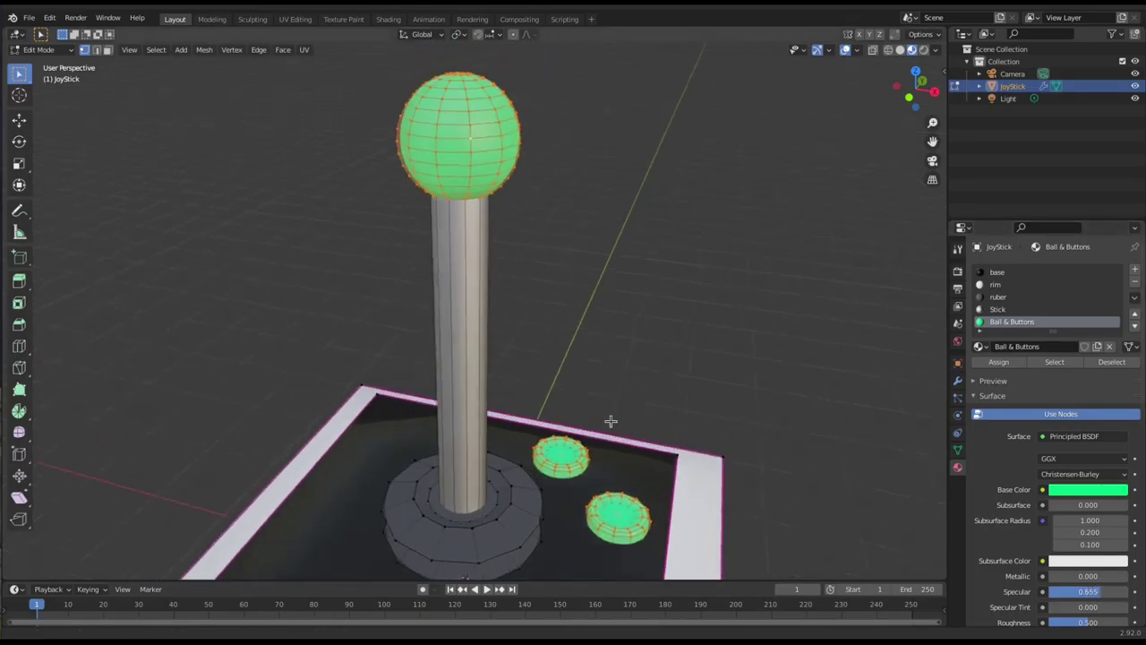
Deselect everything, shift the green hue slightly, and return to Object Mode.
key(alt+a)
middle_drag(566, 448, 580, 408)
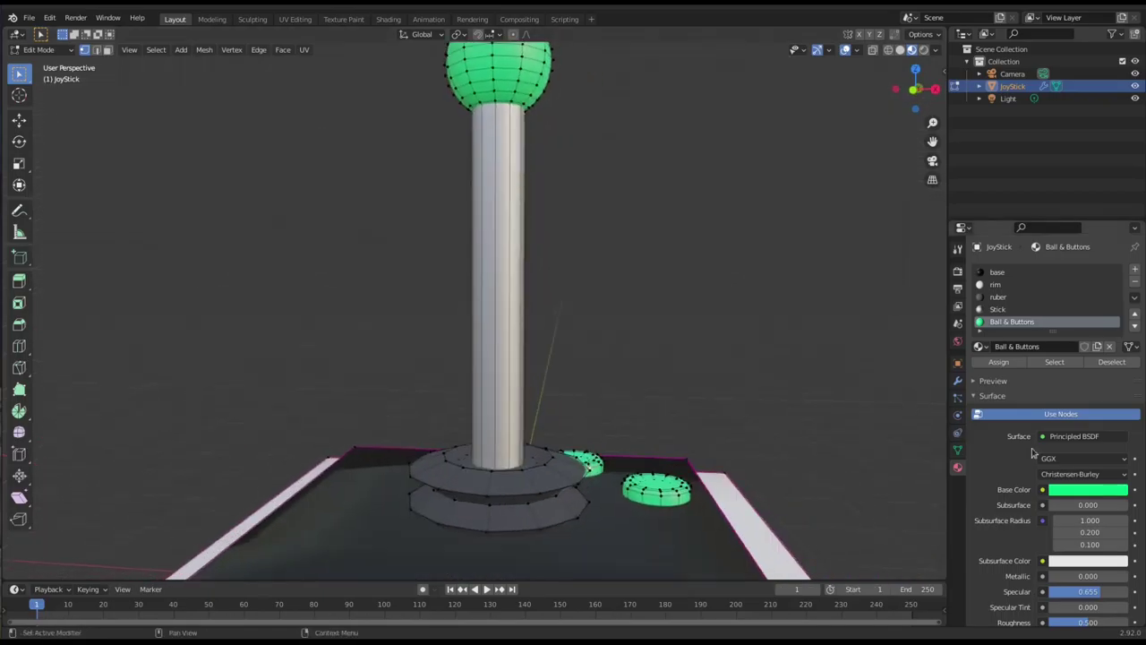
click(1072, 491)
drag(1048, 321, 1039, 318)
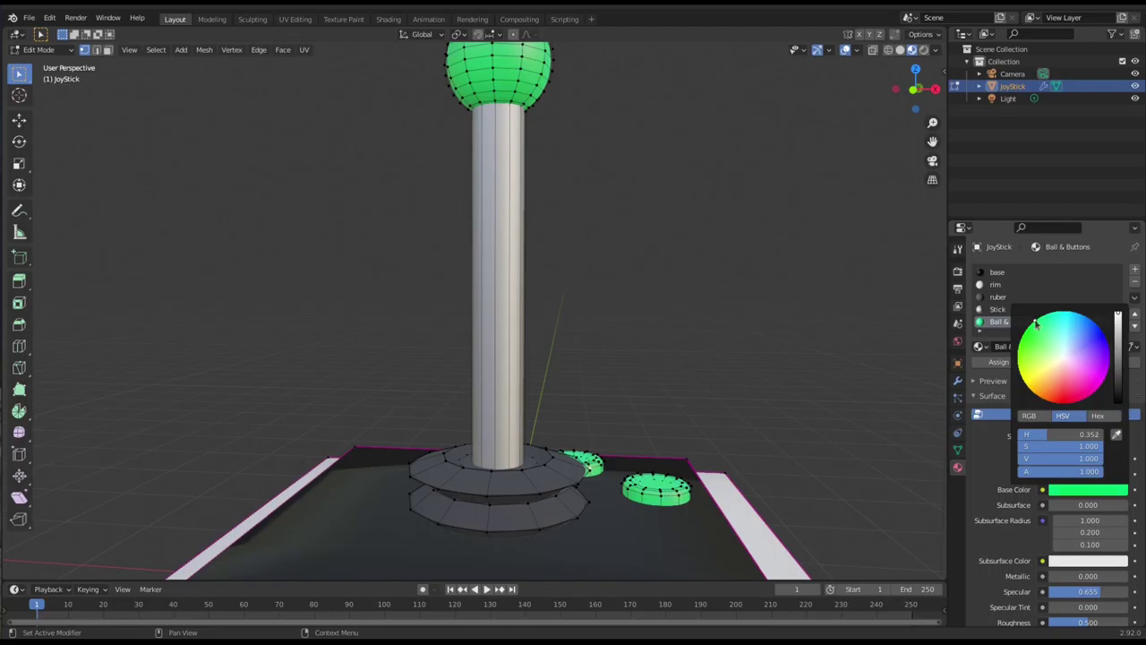
scroll(546, 345, down, 6)
middle_drag(547, 348, 579, 398)
key(Tab)
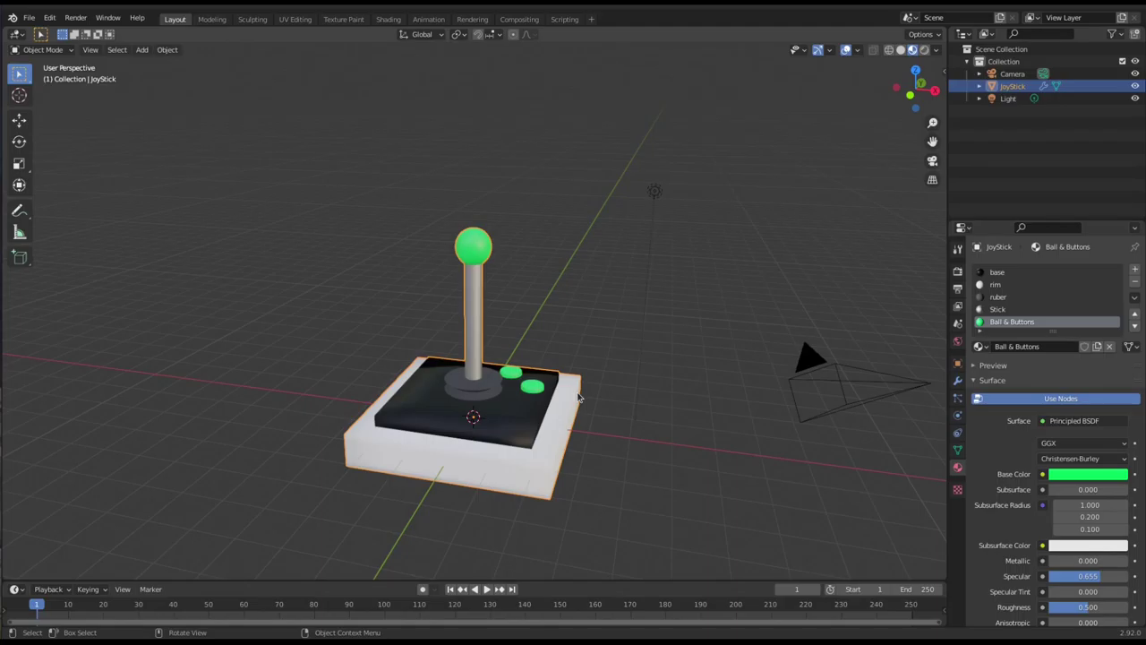
Add a plane mesh and scale it up about 5×.
key(shift+a)
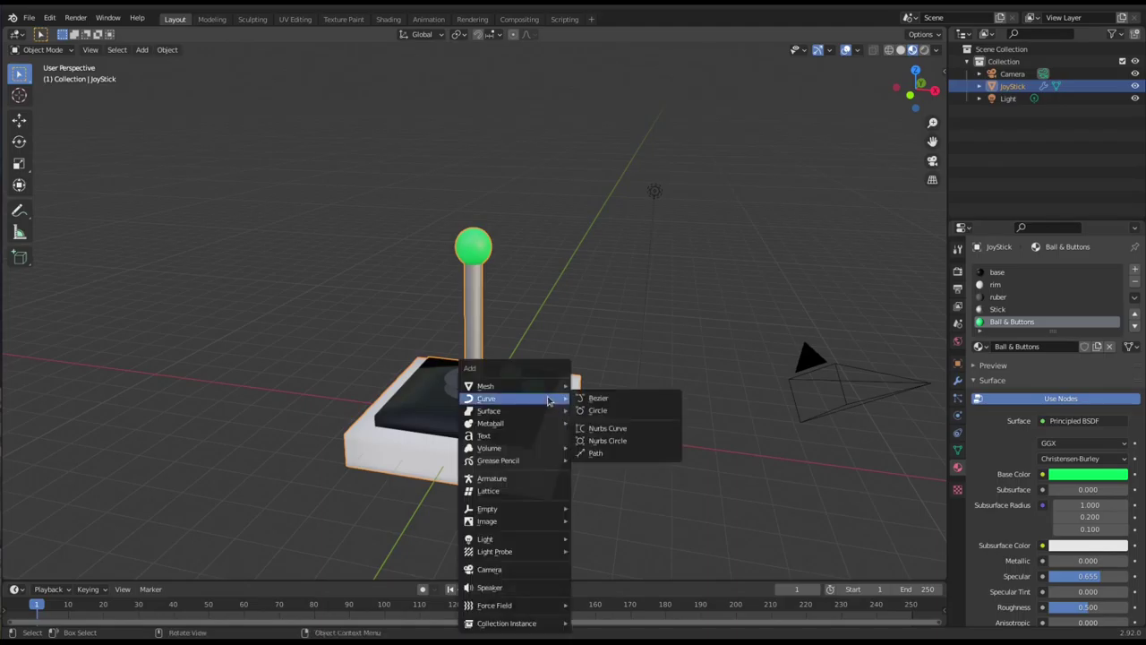
mouse_move(524, 405)
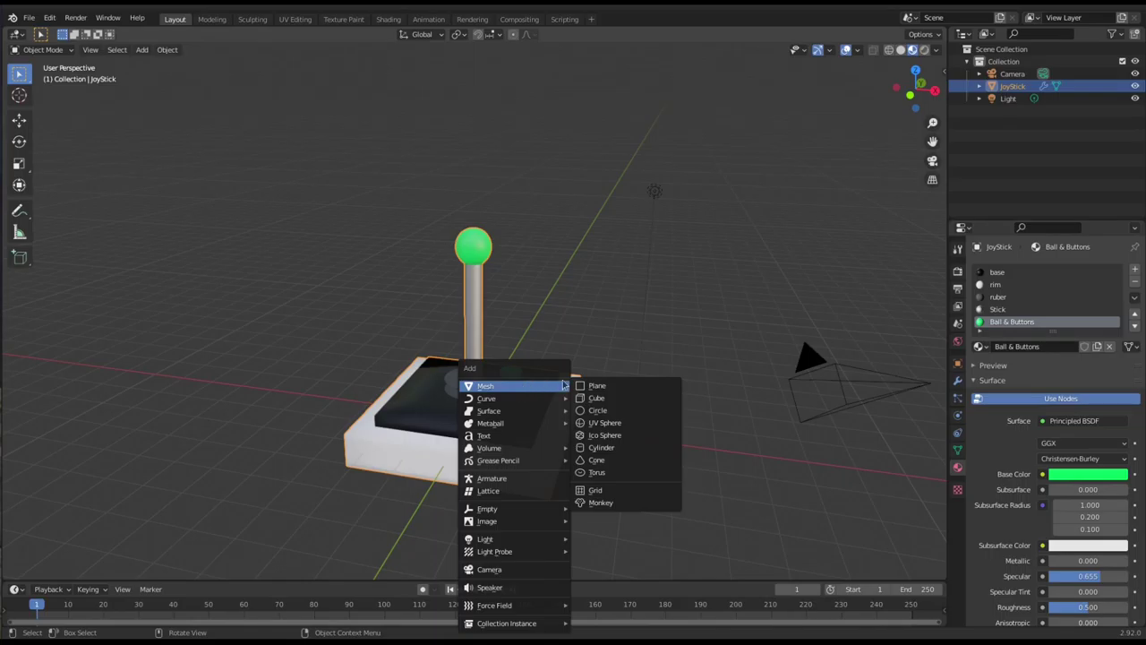
click(598, 385)
middle_drag(593, 376, 604, 376)
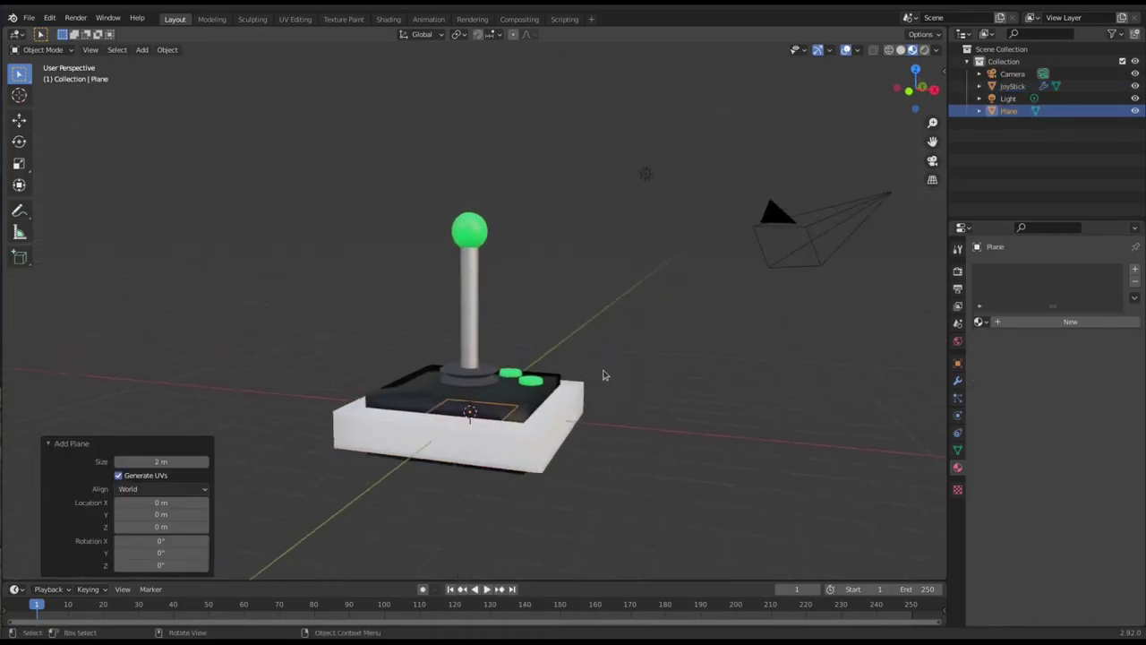
key(s)
click(246, 376)
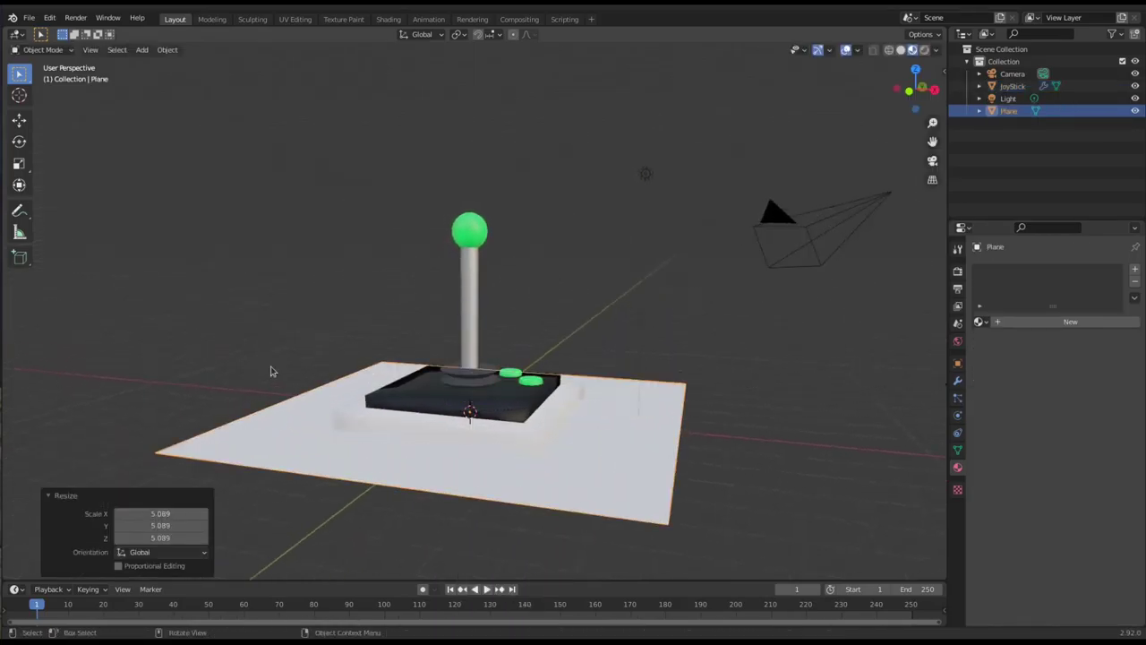
Lower the plane along Z to sit just below the joystick base.
key(KP_1)
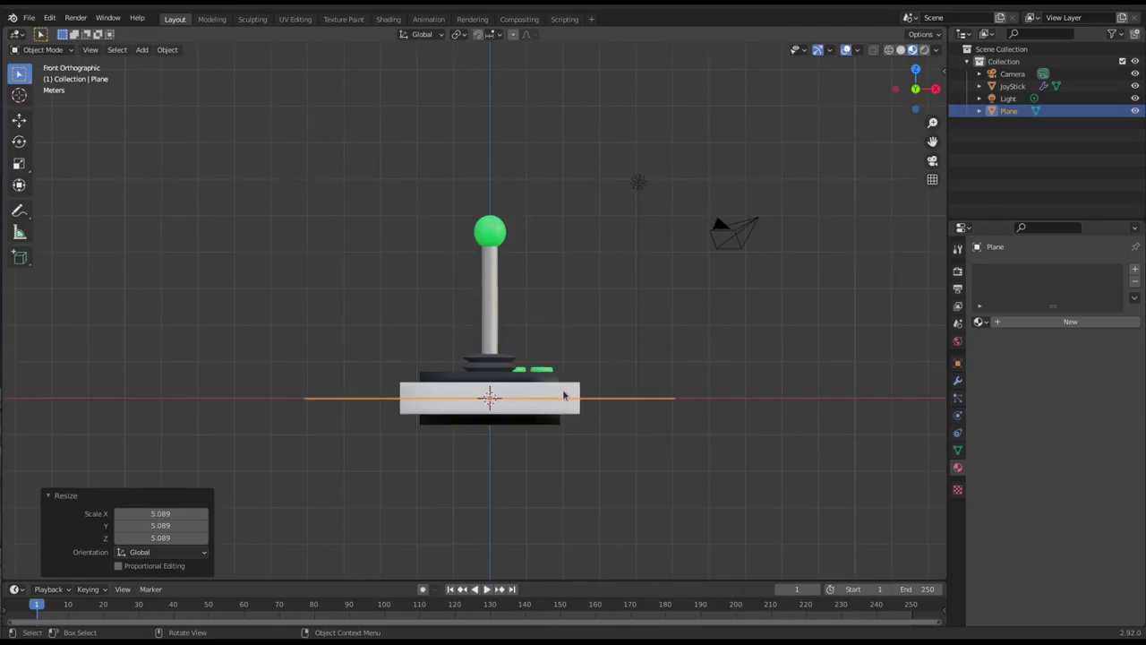
key(g)
key(z)
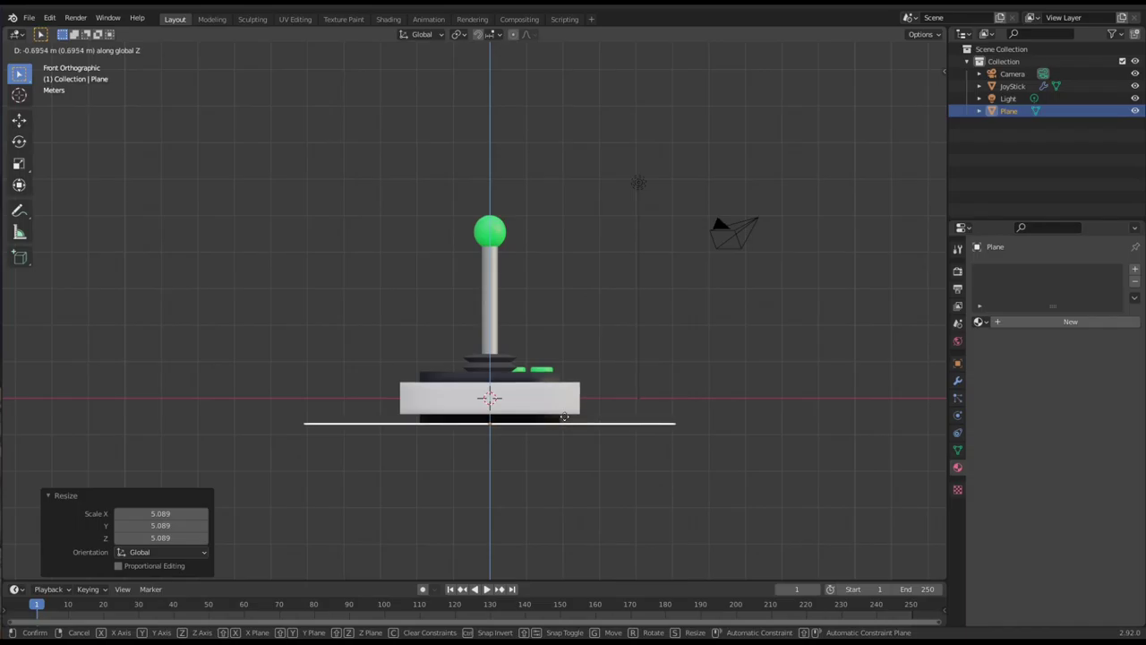
click(564, 417)
middle_drag(611, 348, 600, 375)
Enlarge the plane further into a wide floor and enter Edit Mode.
key(s)
click(160, 381)
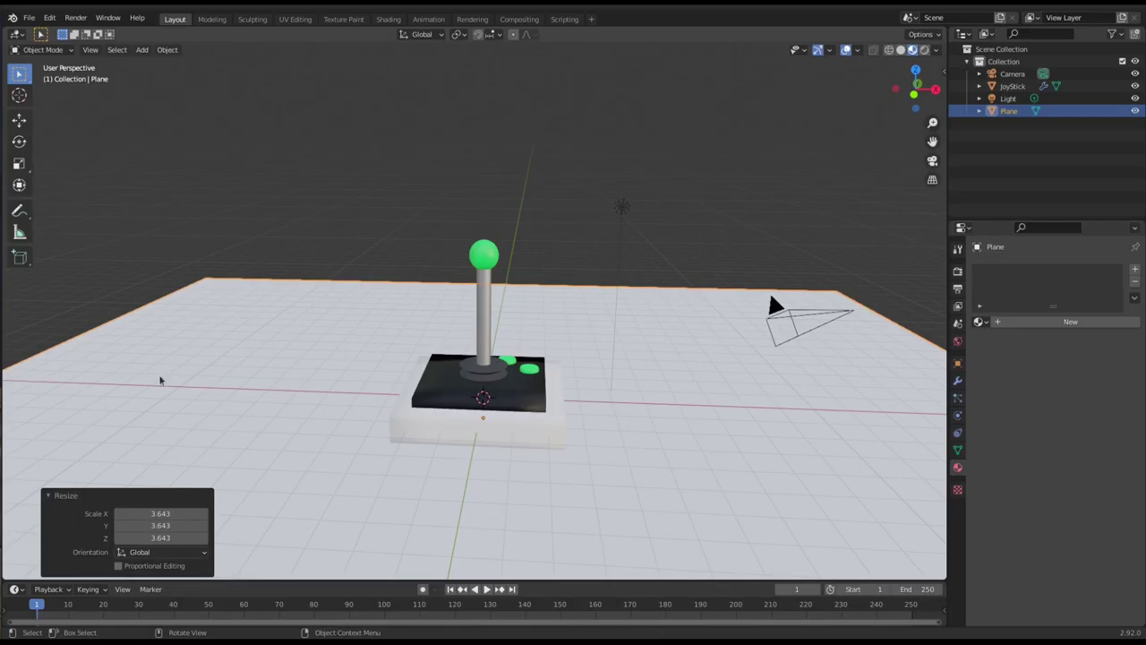
scroll(525, 350, down, 4)
mouse_move(524, 349)
middle_down()
mouse_move(536, 348)
mouse_move(525, 352)
middle_up()
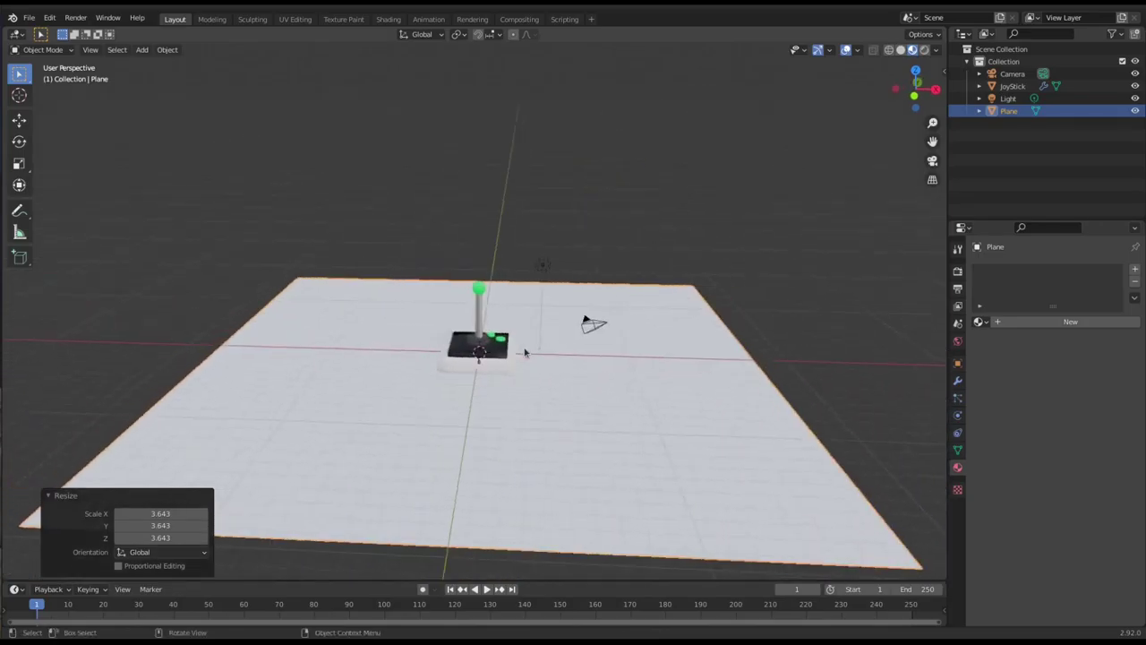
key(s)
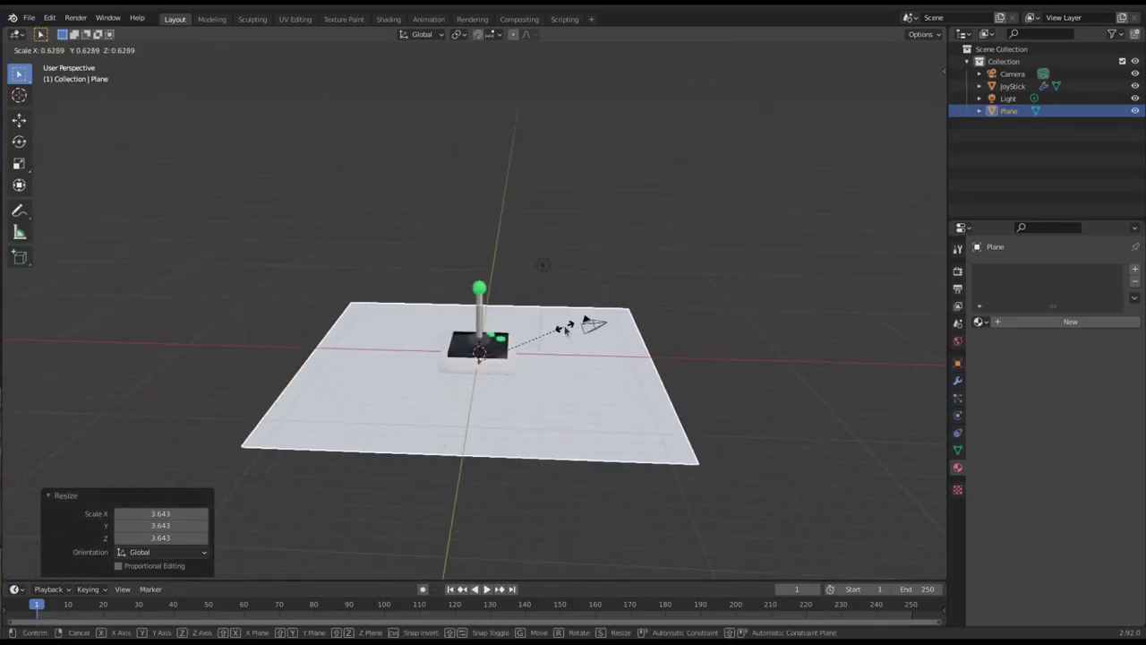
click(564, 329)
mouse_move(565, 329)
middle_down()
mouse_move(532, 339)
mouse_move(555, 345)
middle_up()
key(Tab)
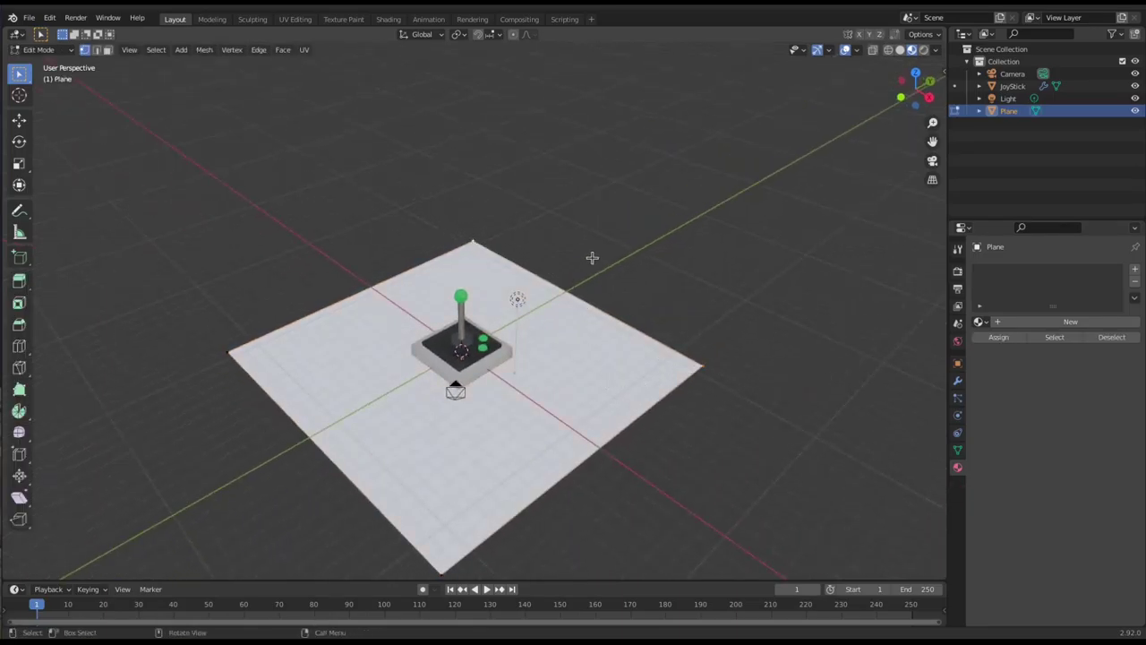
Extrude the plane's back edge about 14.65 m up along Z into a backdrop wall, then return to Object Mode.
key(e)
key(z)
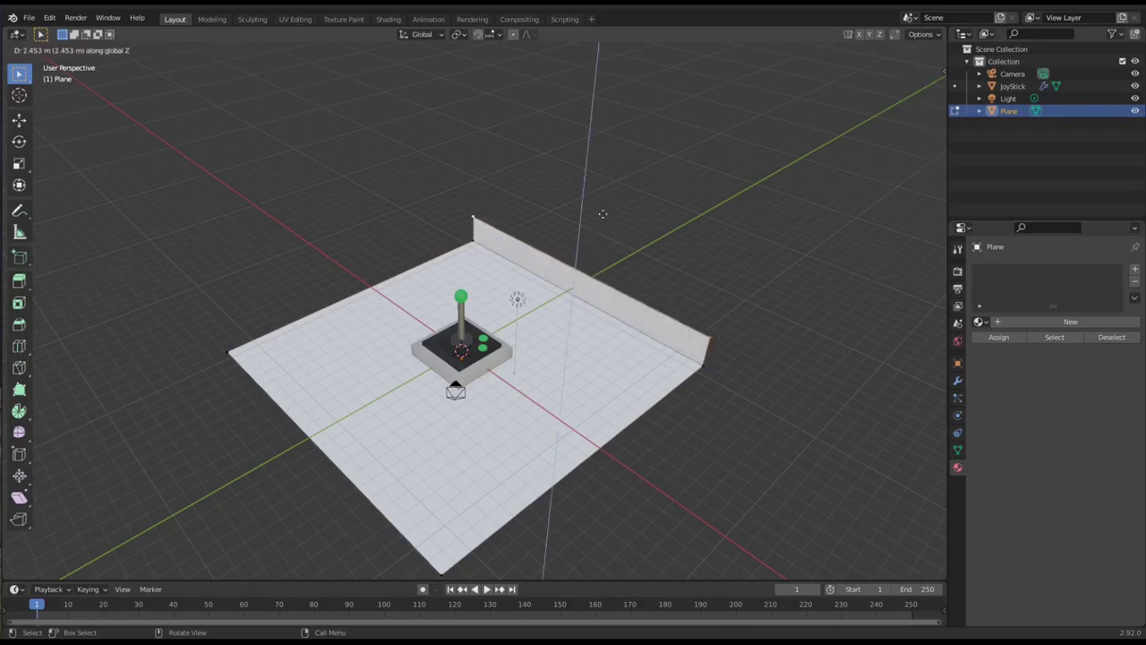
click(631, 75)
middle_drag(565, 233, 529, 280)
click(568, 320)
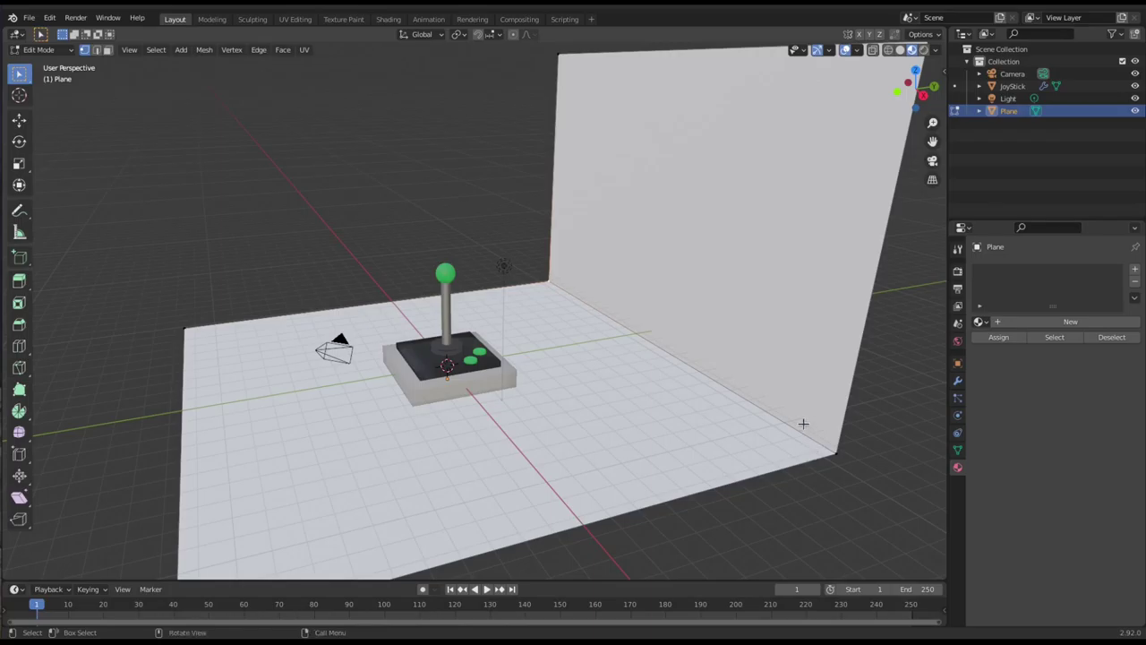
scroll(801, 403, down, 3)
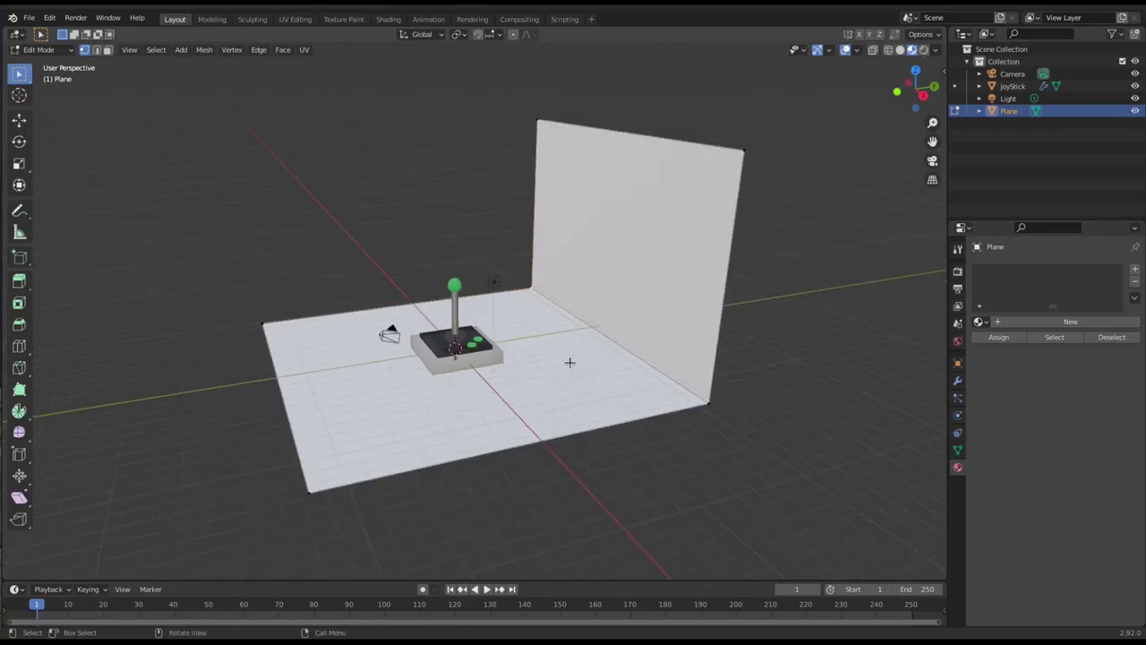
key(Tab)
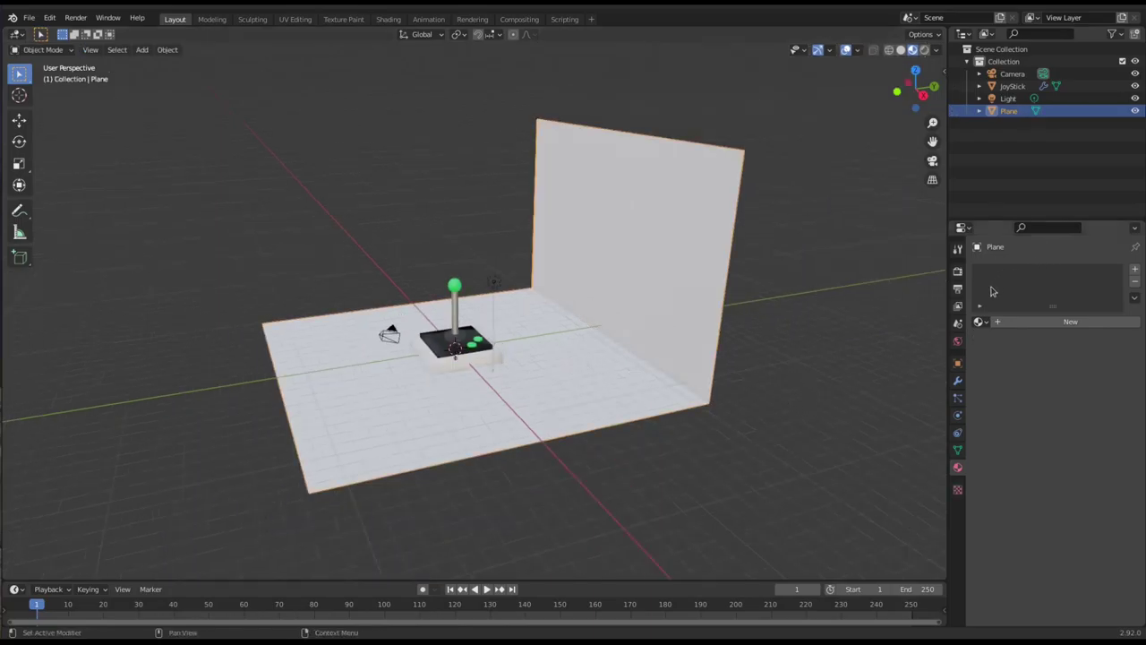
Rename the Plane object to 'Back Drop' and bring up its modifier settings.
click(957, 363)
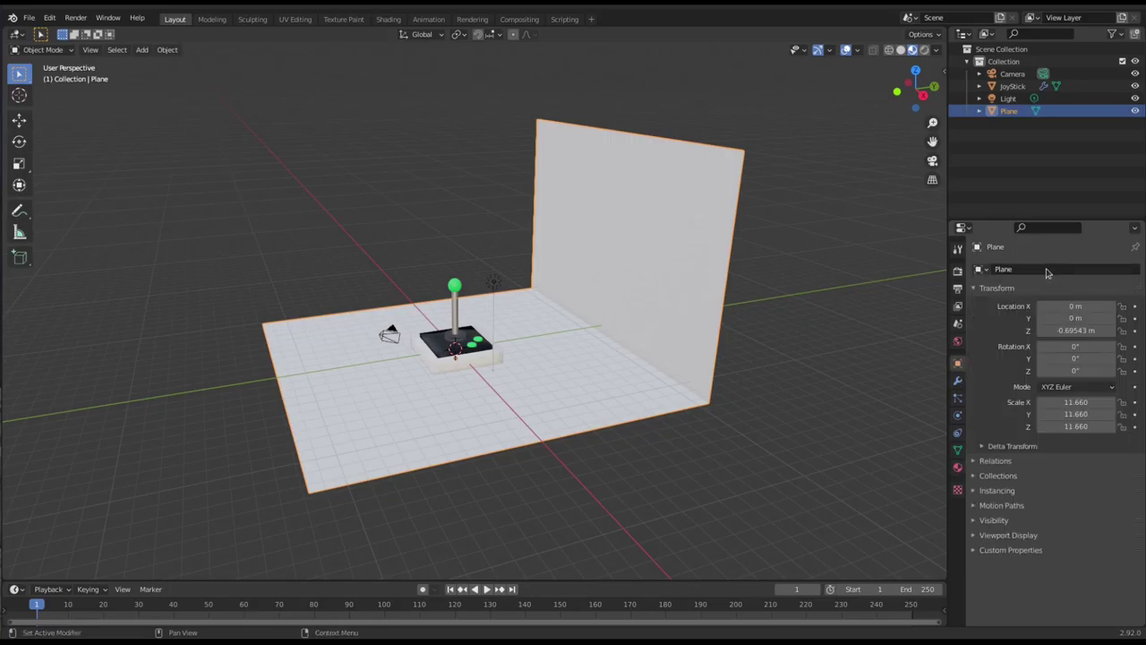
click(1046, 270)
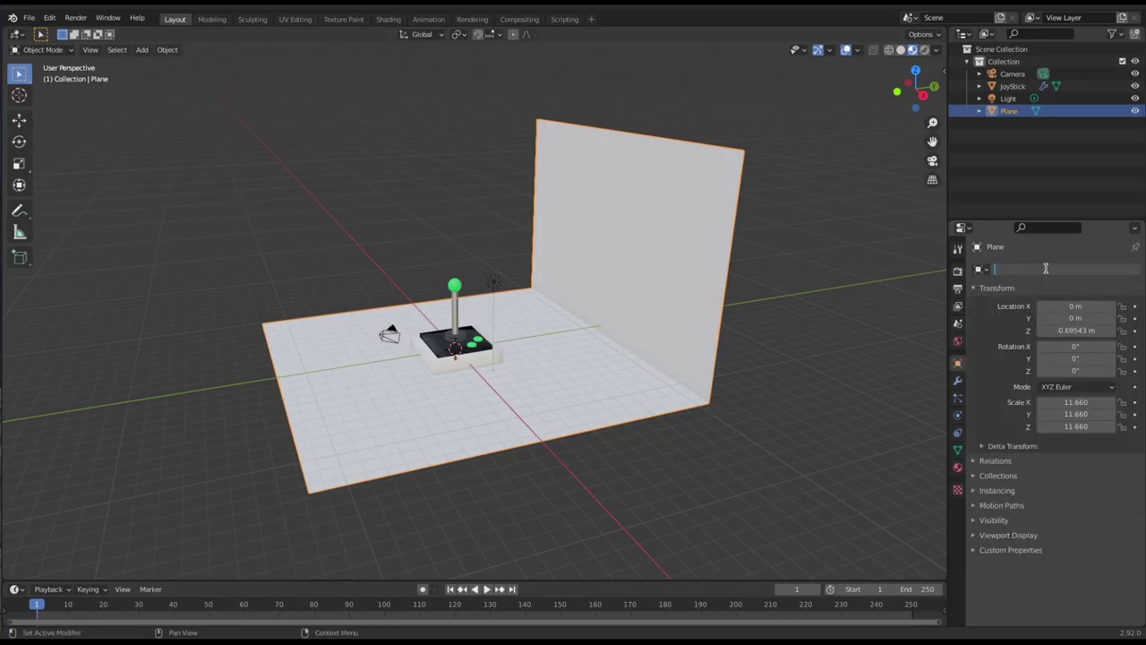
text(Back Drop)
key(Return)
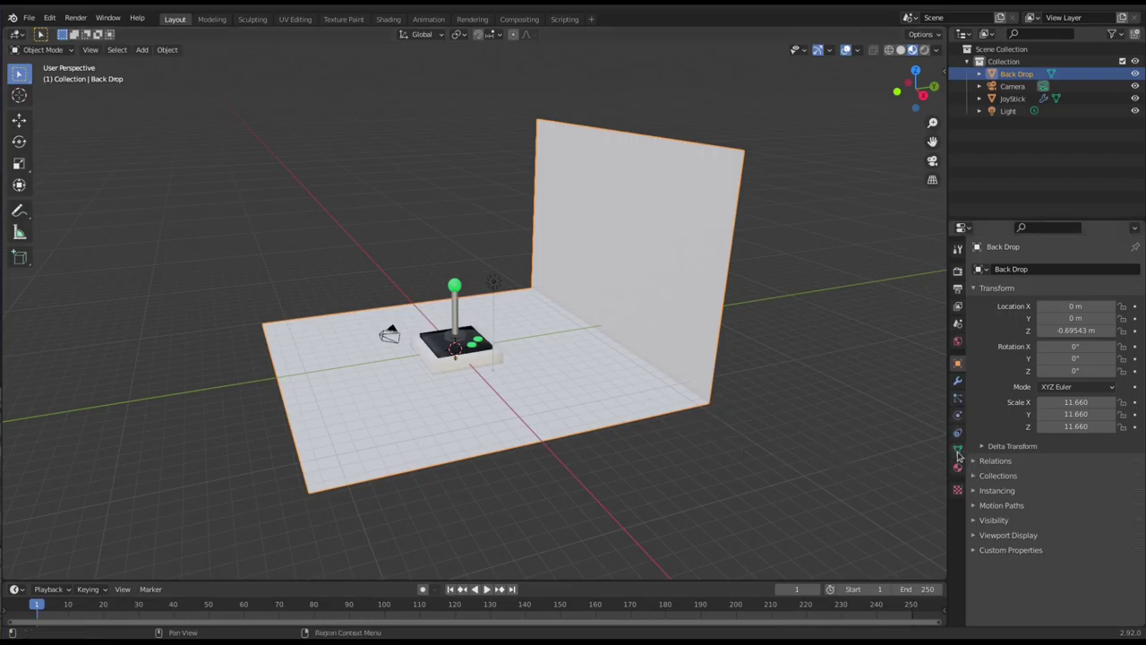
click(957, 381)
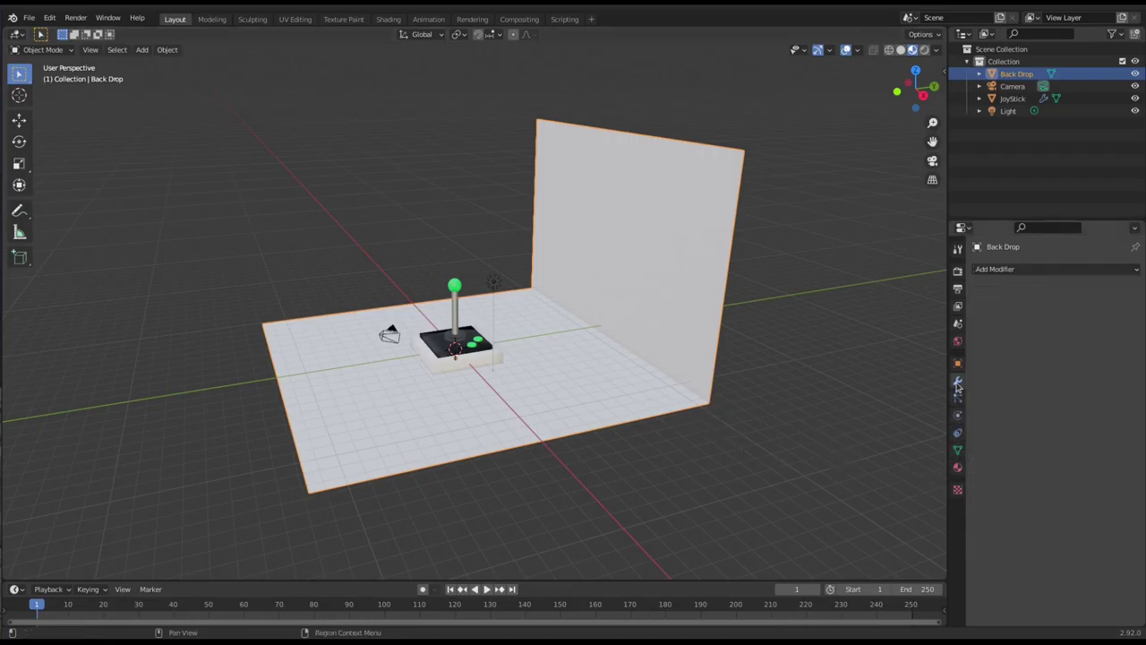
Add a Bevel modifier to Back Drop with 7 segments to round the floor-wall corner.
click(1074, 270)
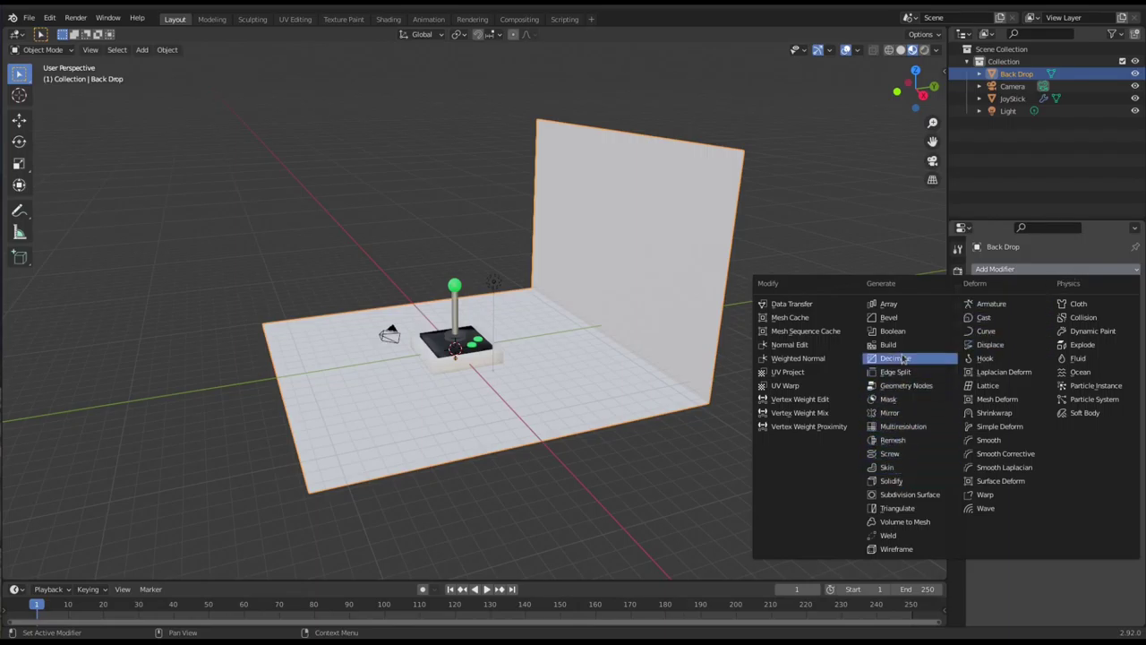
click(889, 318)
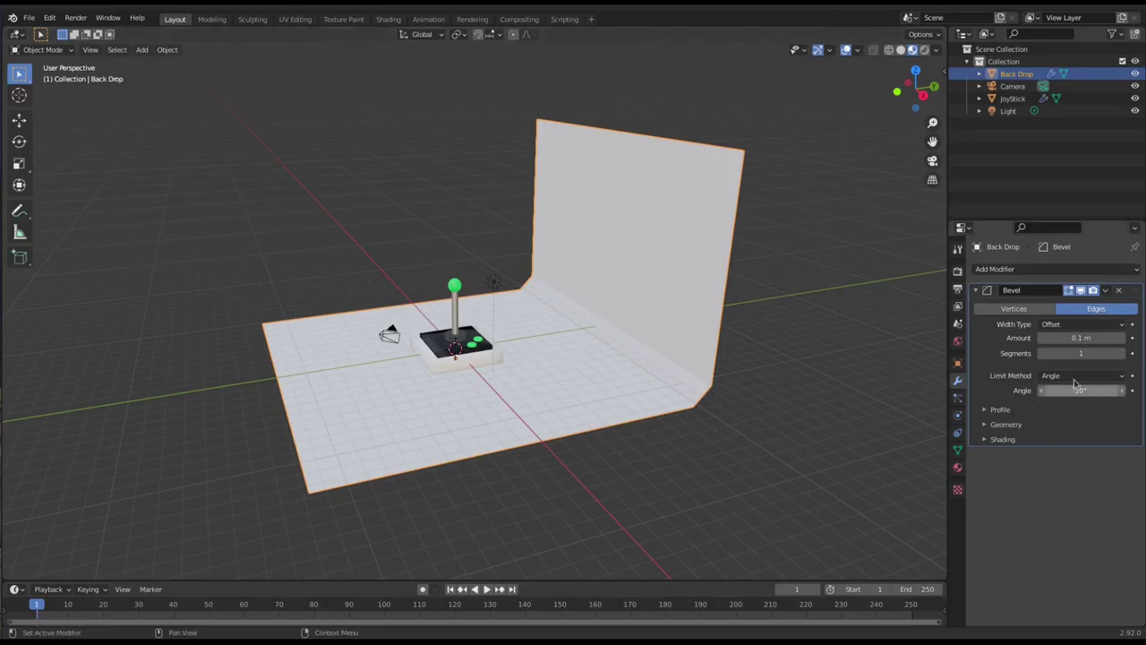
click(1127, 354)
click(1128, 354)
click(1127, 354)
click(1127, 353)
click(1128, 354)
mouse_move(779, 409)
middle_down()
mouse_move(742, 356)
mouse_move(734, 366)
mouse_move(698, 361)
mouse_move(779, 390)
middle_up()
scroll(732, 363, up, 3)
scroll(672, 356, down, 2)
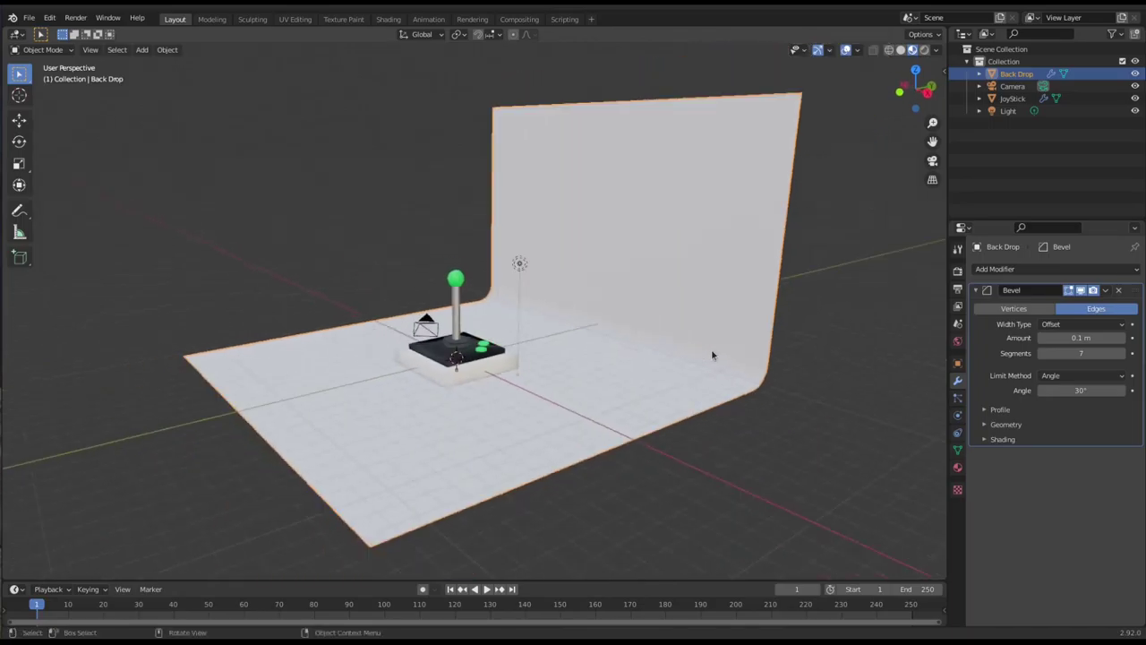
click(957, 468)
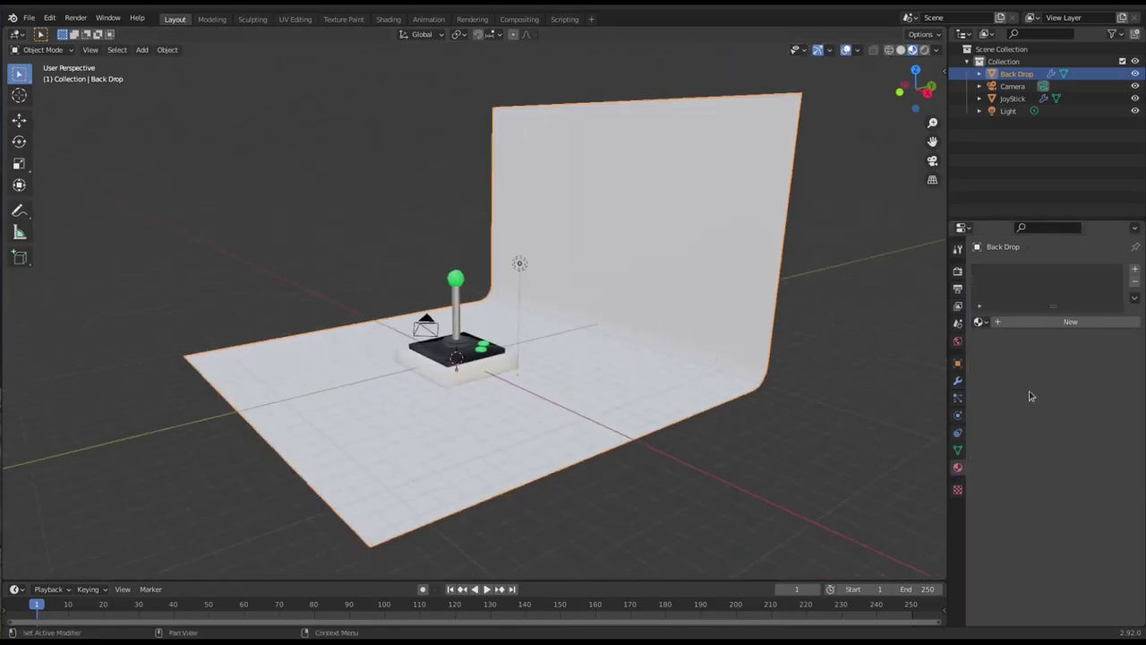
Create a new material for the backdrop named 'Back Drop'.
click(1066, 321)
double_click(1031, 272)
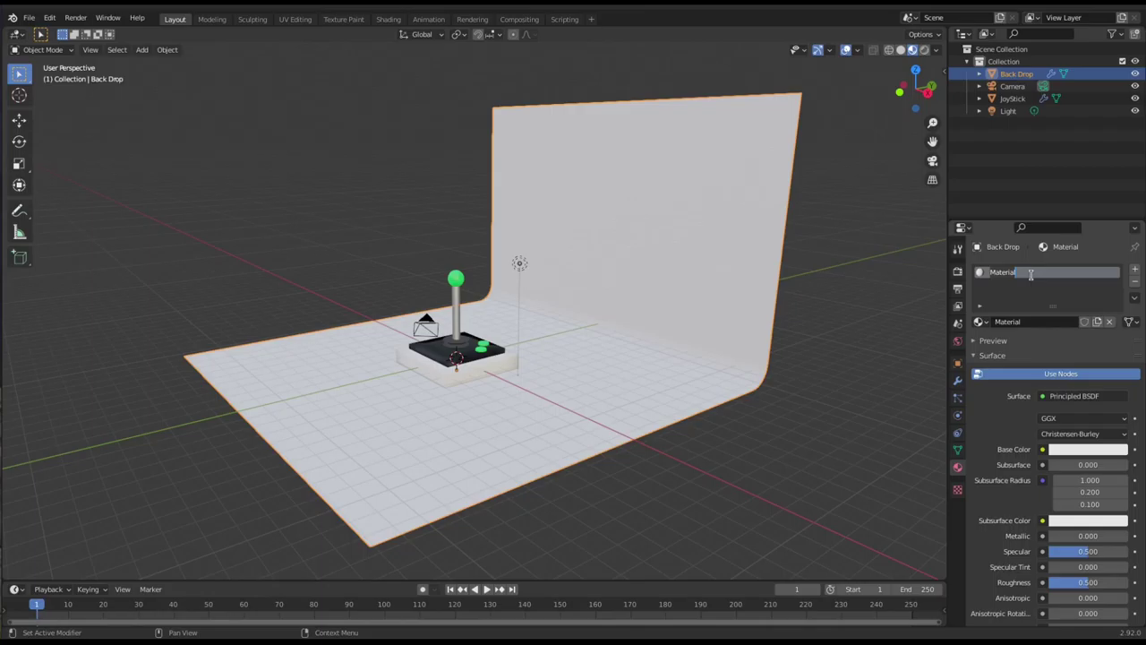
text(Back Drop)
key(Return)
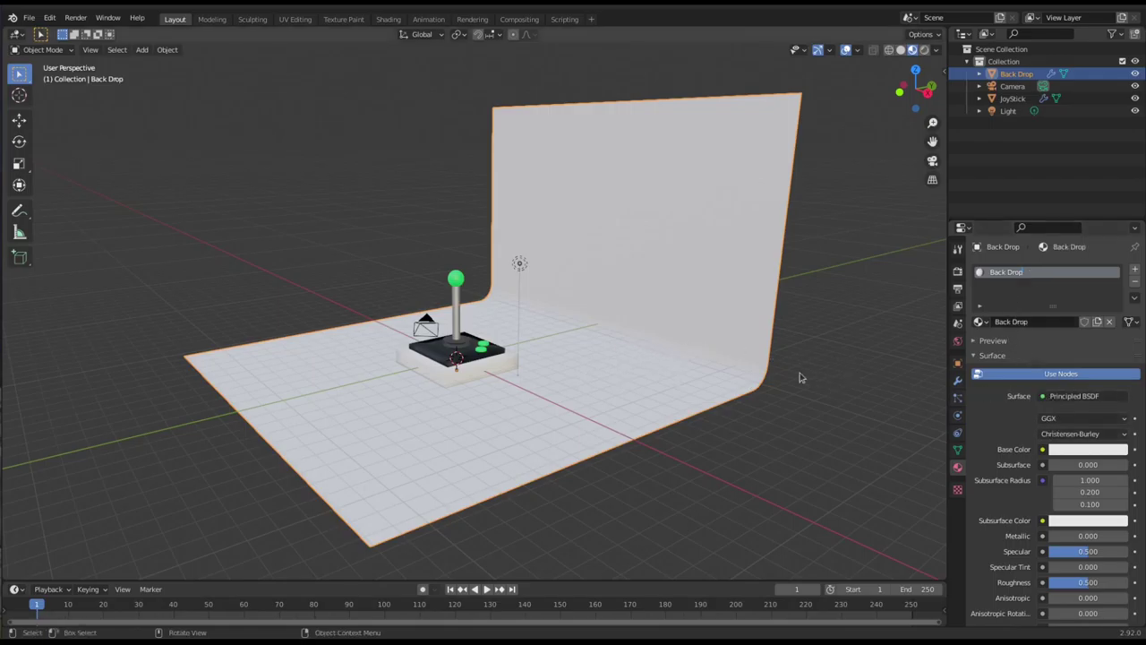
Switch the surface shader to Diffuse BSDF with a saturated cyan-blue colour.
click(1078, 396)
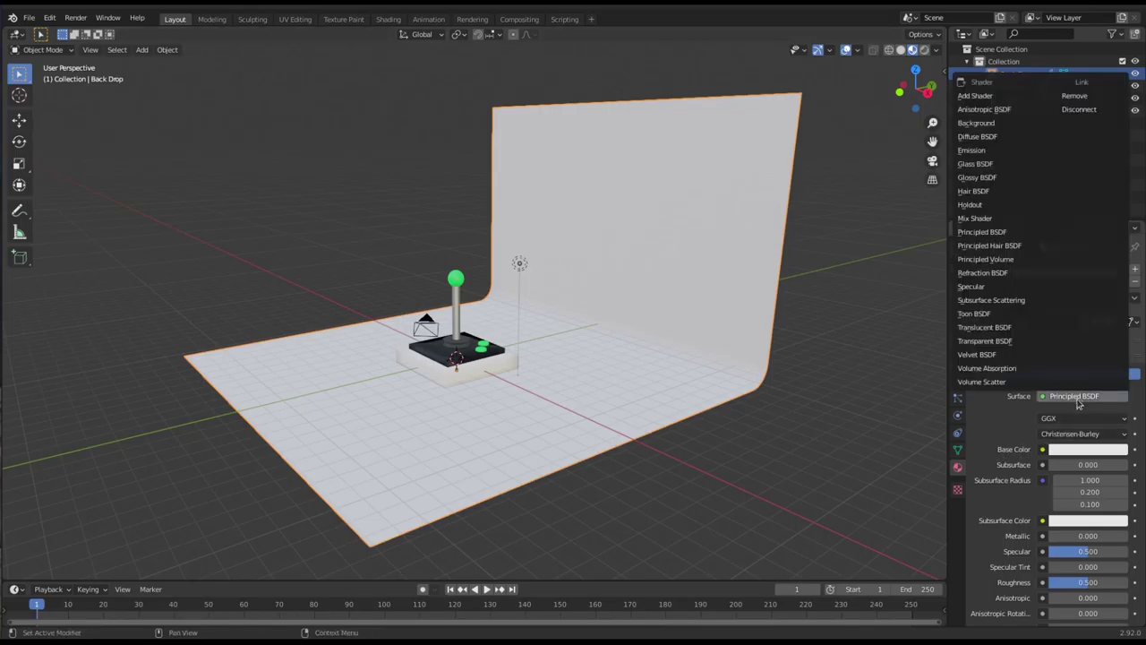
click(980, 136)
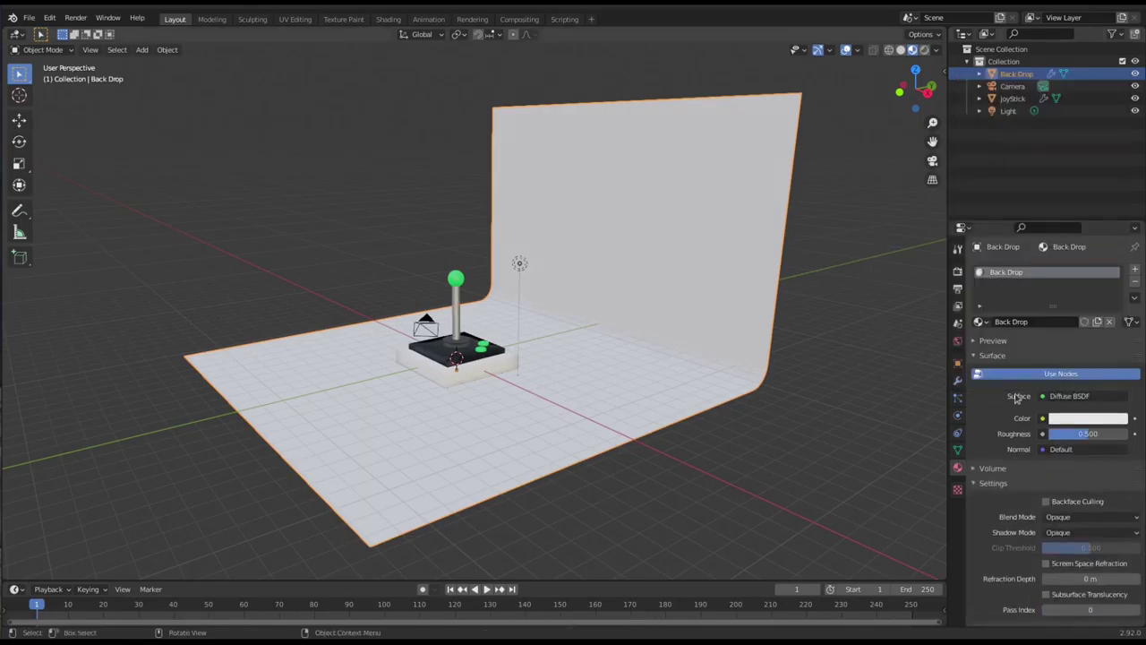
click(1097, 418)
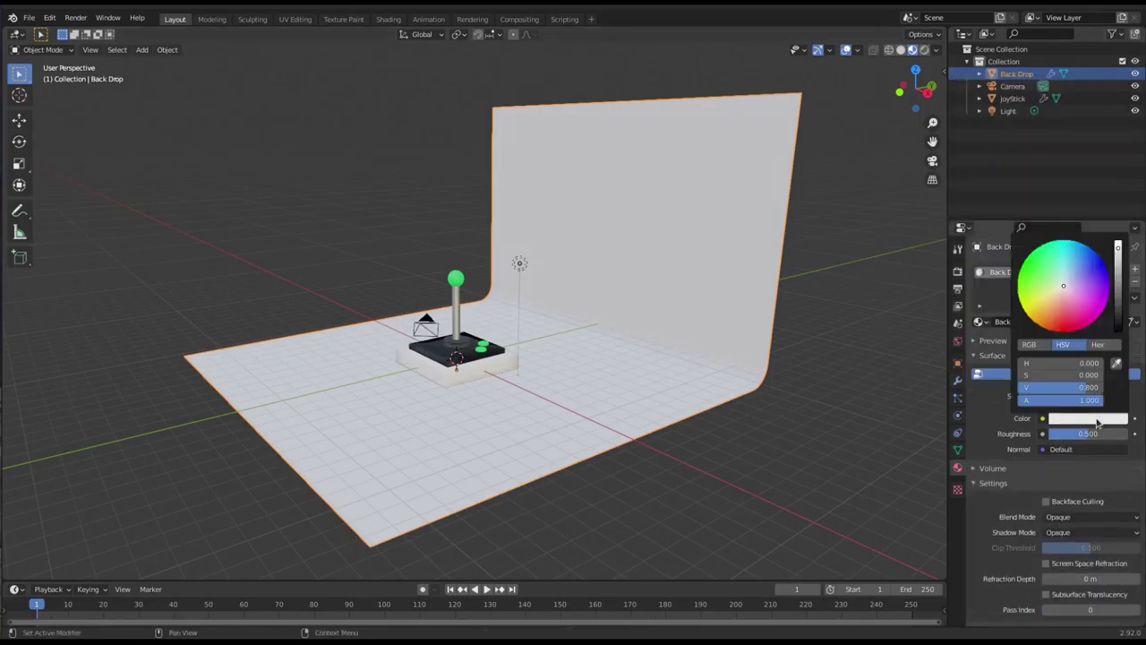
click(1068, 288)
mouse_move(1068, 287)
mouse_down()
mouse_move(1079, 242)
mouse_move(1068, 240)
mouse_move(1079, 242)
mouse_up()
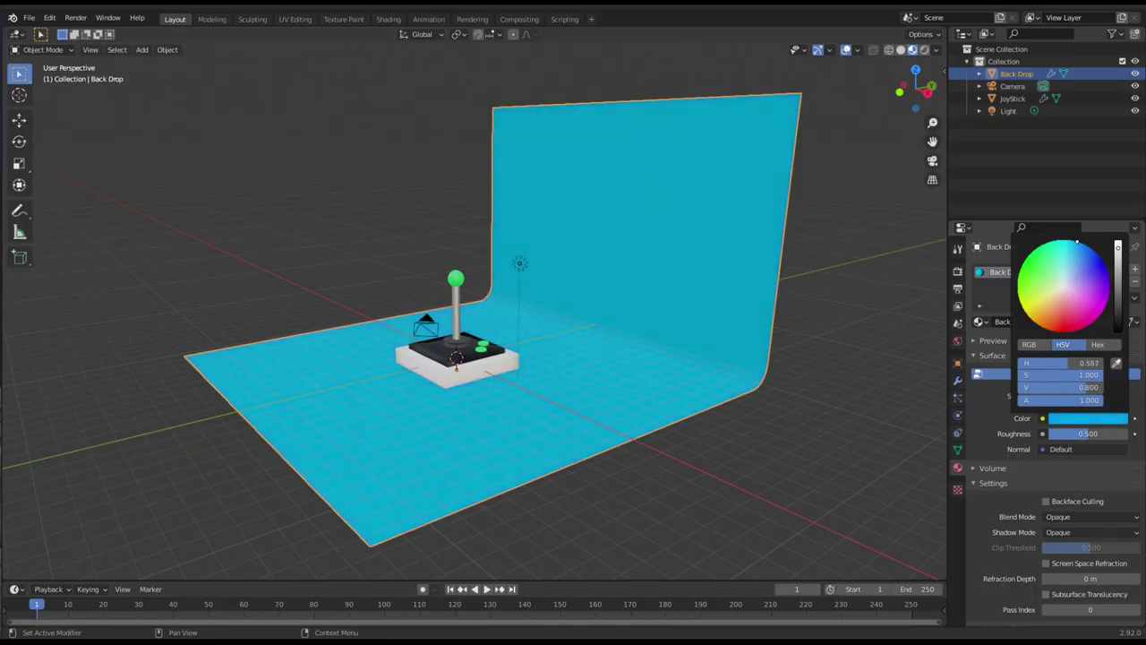
From a frontal view, shift the backdrop hue slightly bluer to about 0.567.
middle_drag(699, 243, 762, 284)
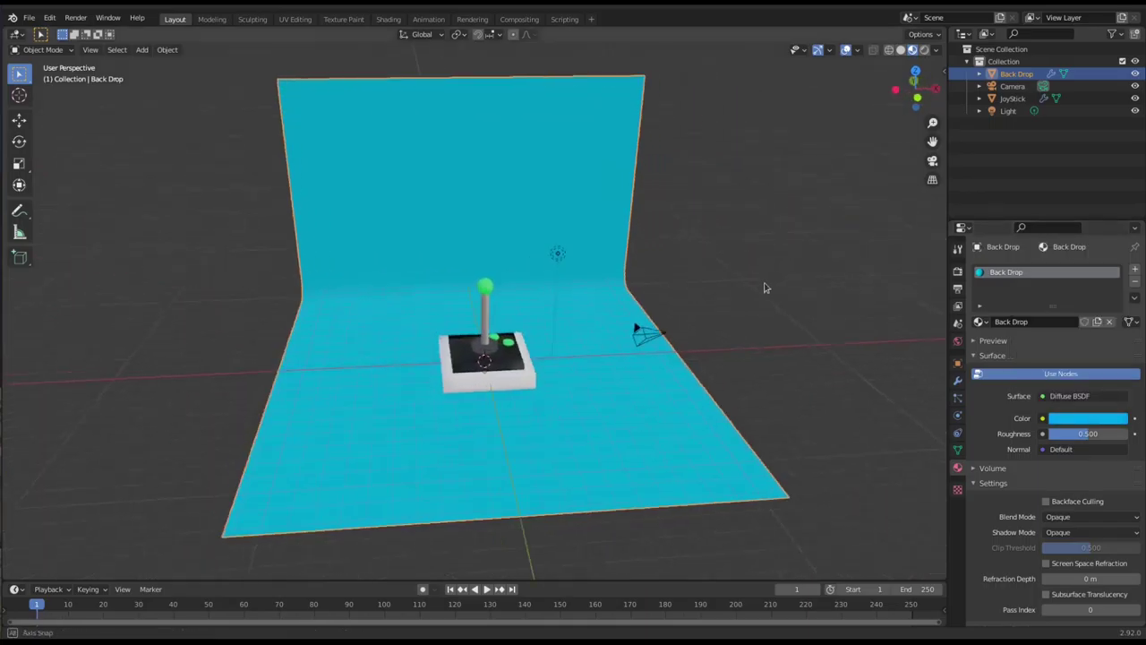
scroll(650, 314, up, 4)
middle_drag(649, 309, 636, 304)
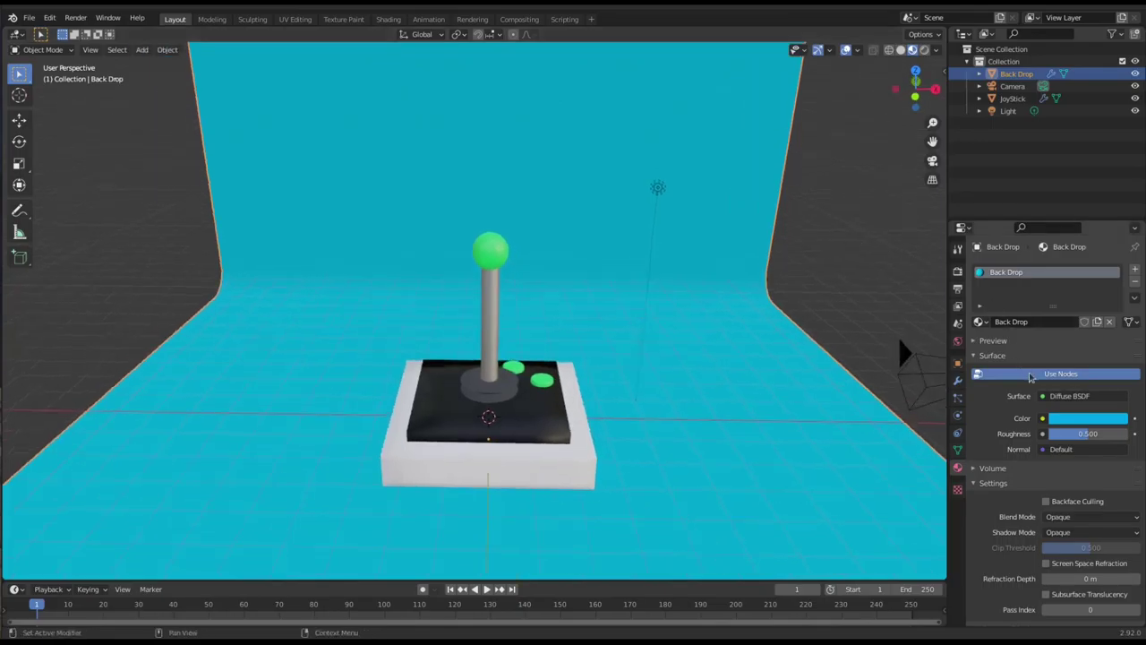
click(1066, 418)
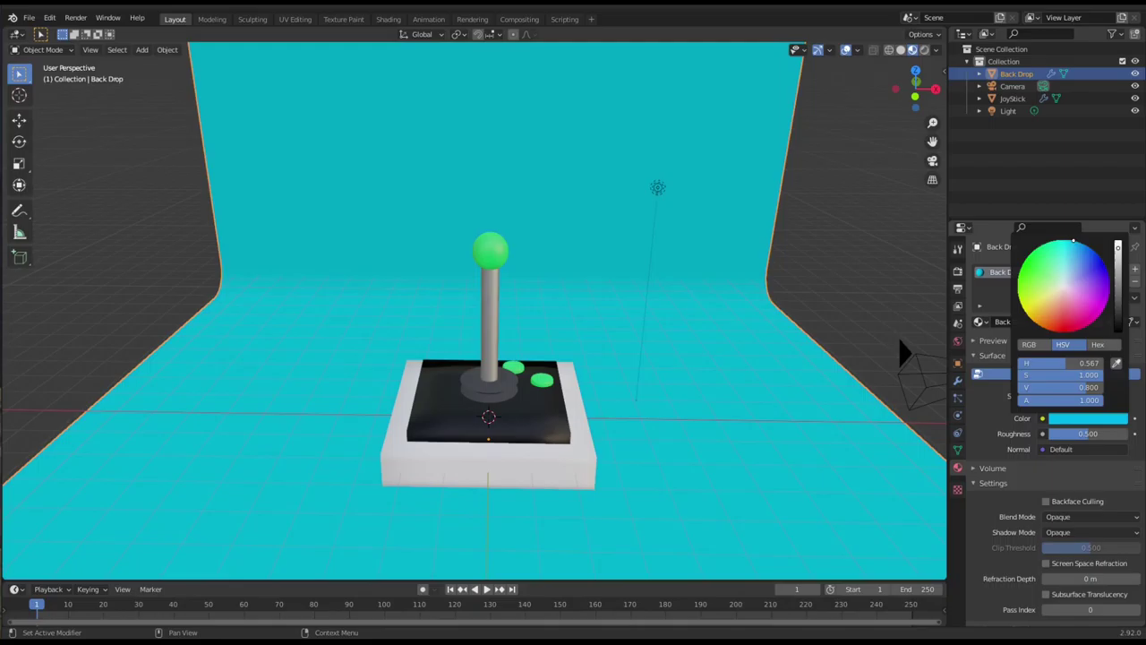
drag(1071, 241, 1074, 242)
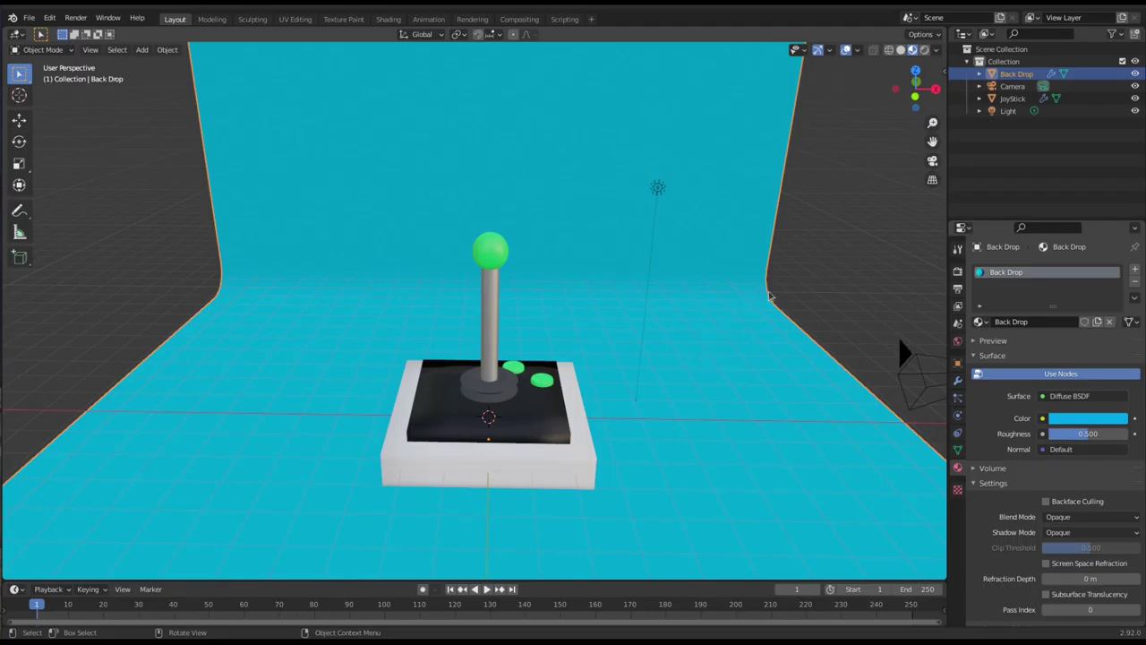
Lock the camera to the view, look through the scene camera and swing it around the joystick.
key(n)
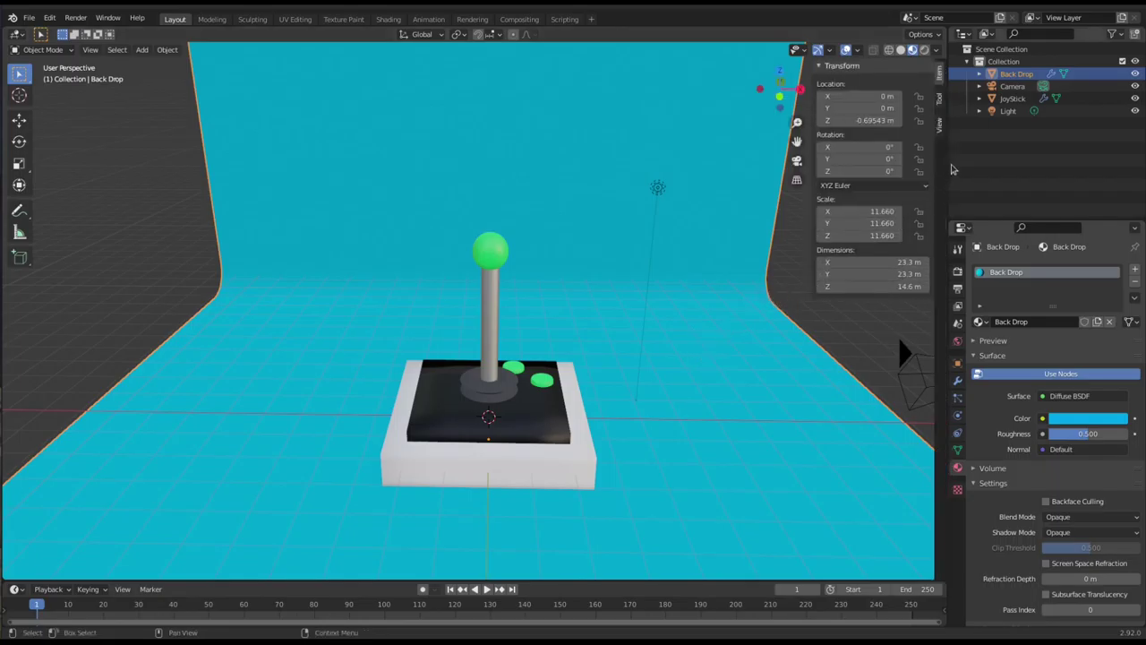
click(939, 125)
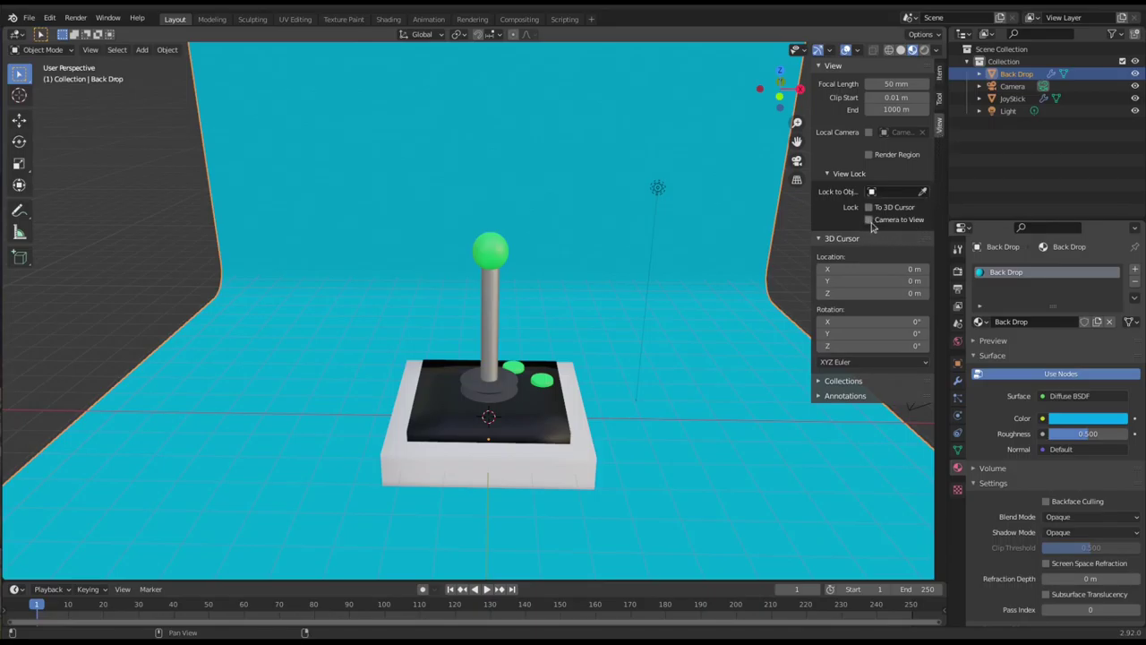
key(n)
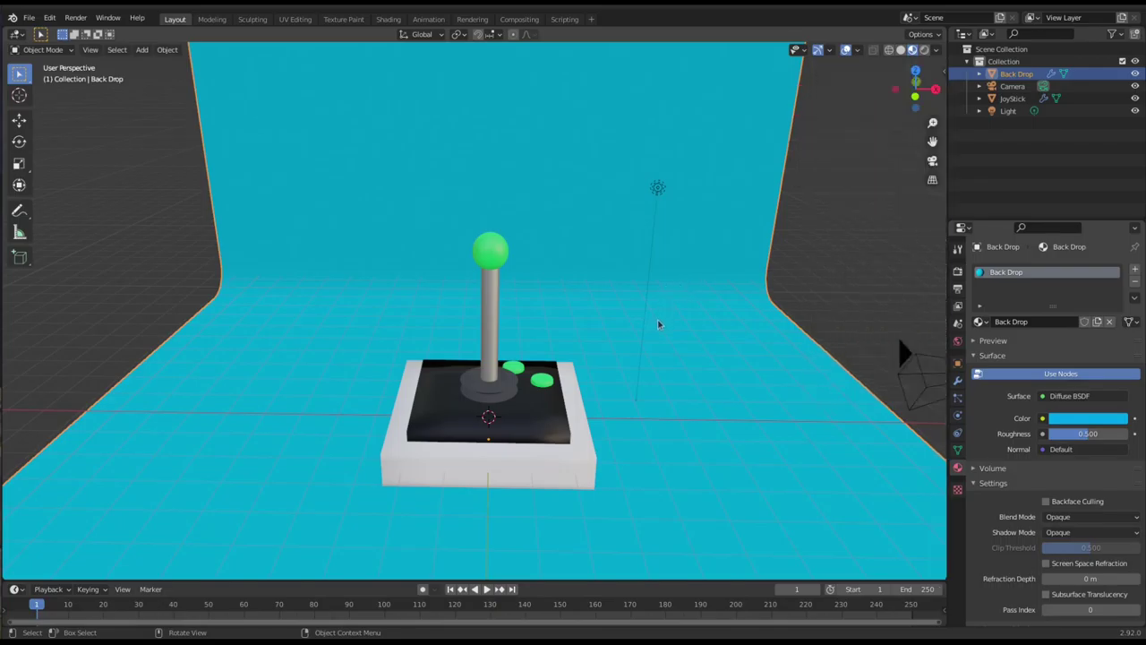
key(KP_0)
middle_drag(653, 349, 726, 336)
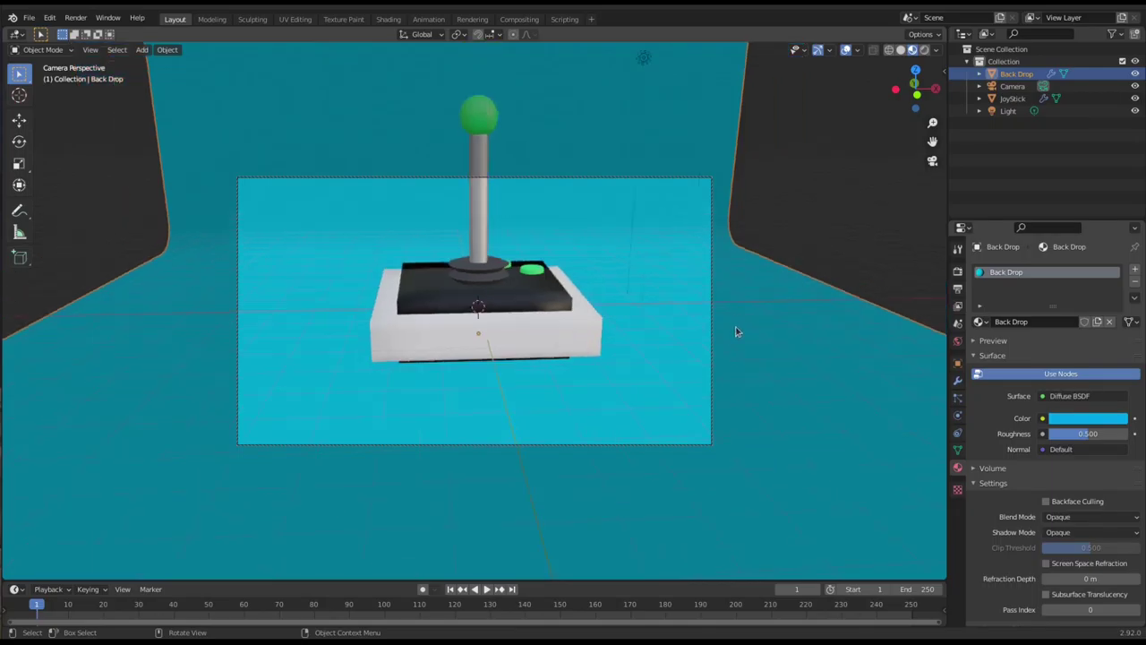
Orbit the locked camera to frame the whole joystick from a raised three-quarter angle.
middle_drag(732, 332, 697, 338)
middle_drag(646, 297, 665, 343)
middle_drag(693, 354, 596, 384)
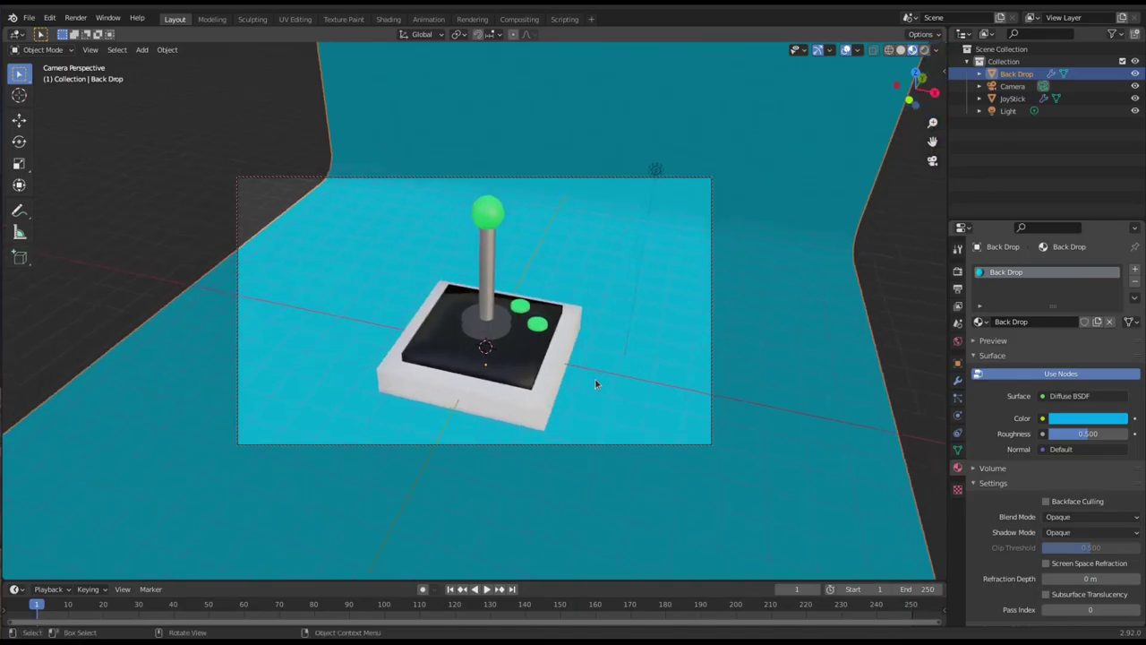
middle_drag(595, 384, 622, 364)
middle_drag(563, 394, 613, 371)
In Edit Mode, select the joystick's whole base and scale it to 0.873.
click(563, 382)
key(Tab)
key(l)
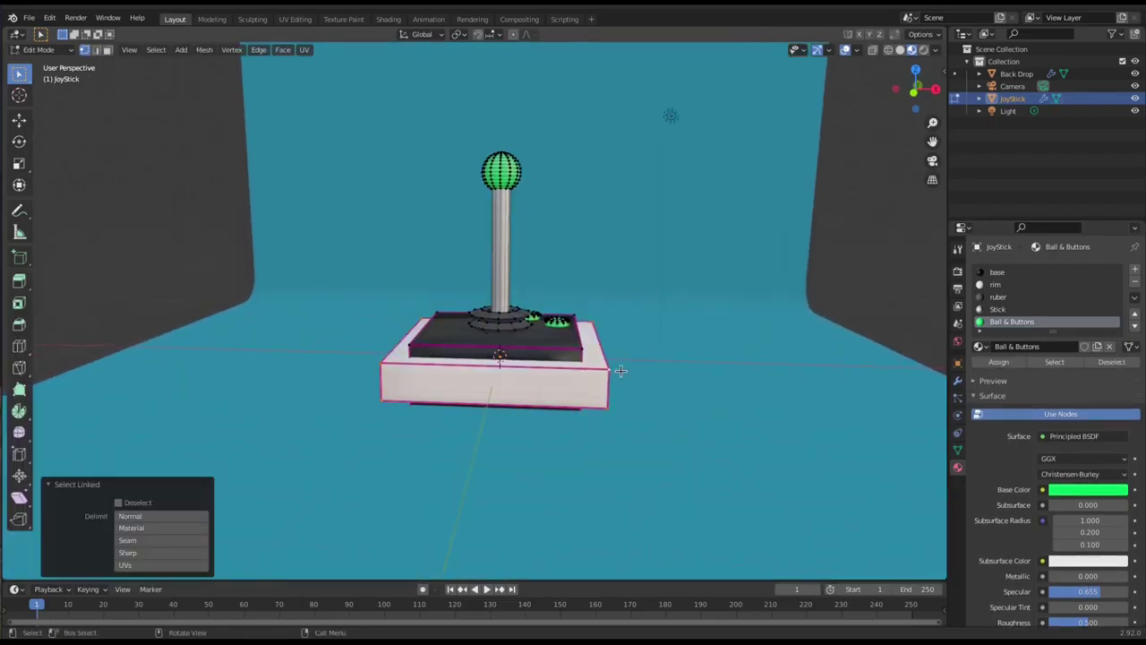
key(s)
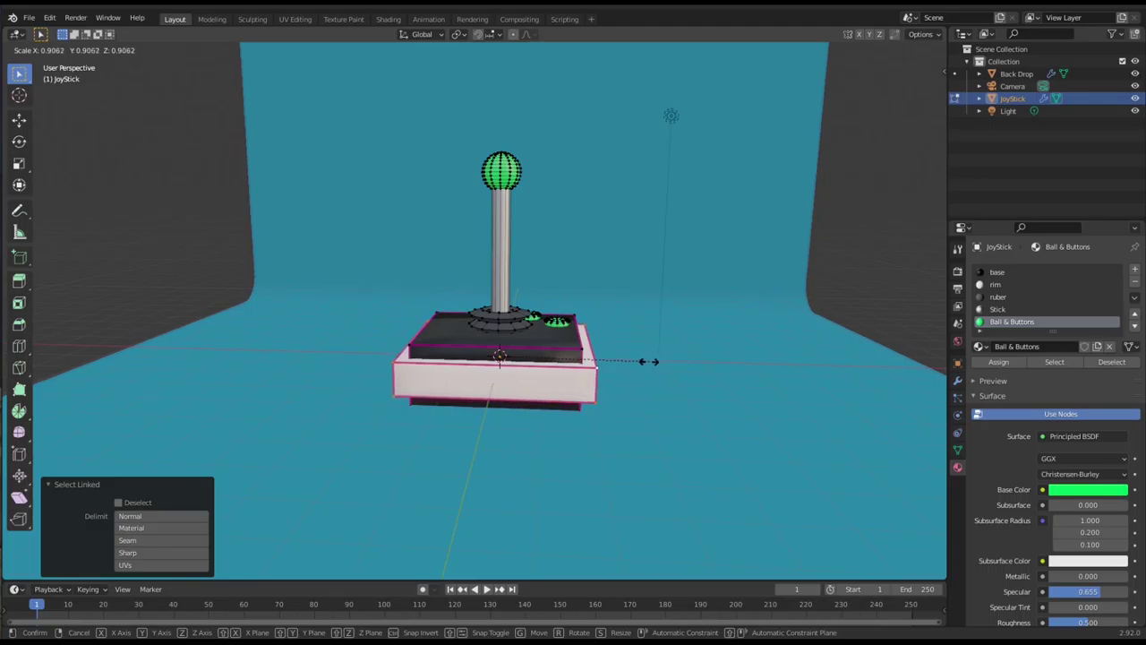
click(643, 363)
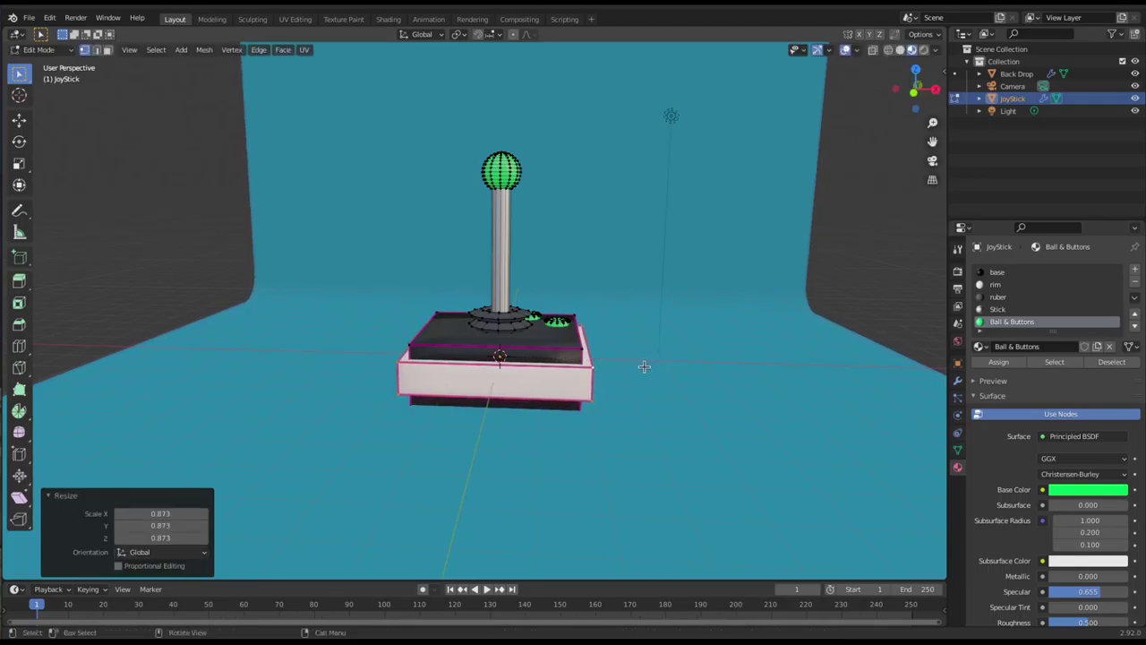
Flatten the base vertically to 0.864, then return to camera view and Object Mode.
key(s)
key(z)
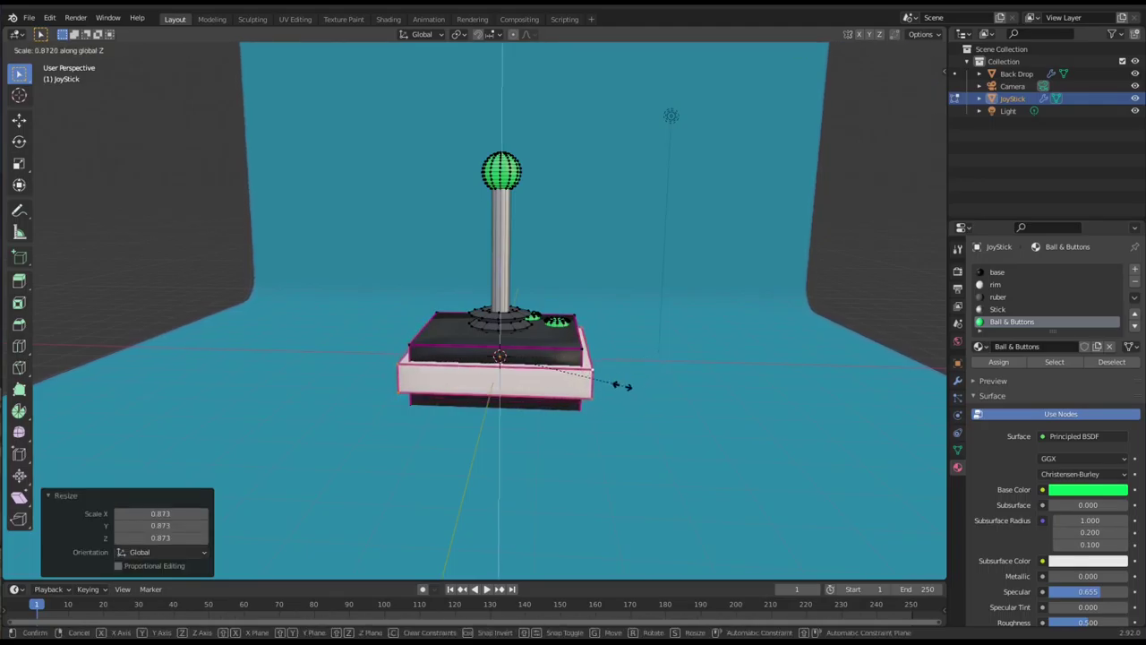
click(615, 385)
middle_drag(616, 389, 635, 414)
key(KP_0)
key(Tab)
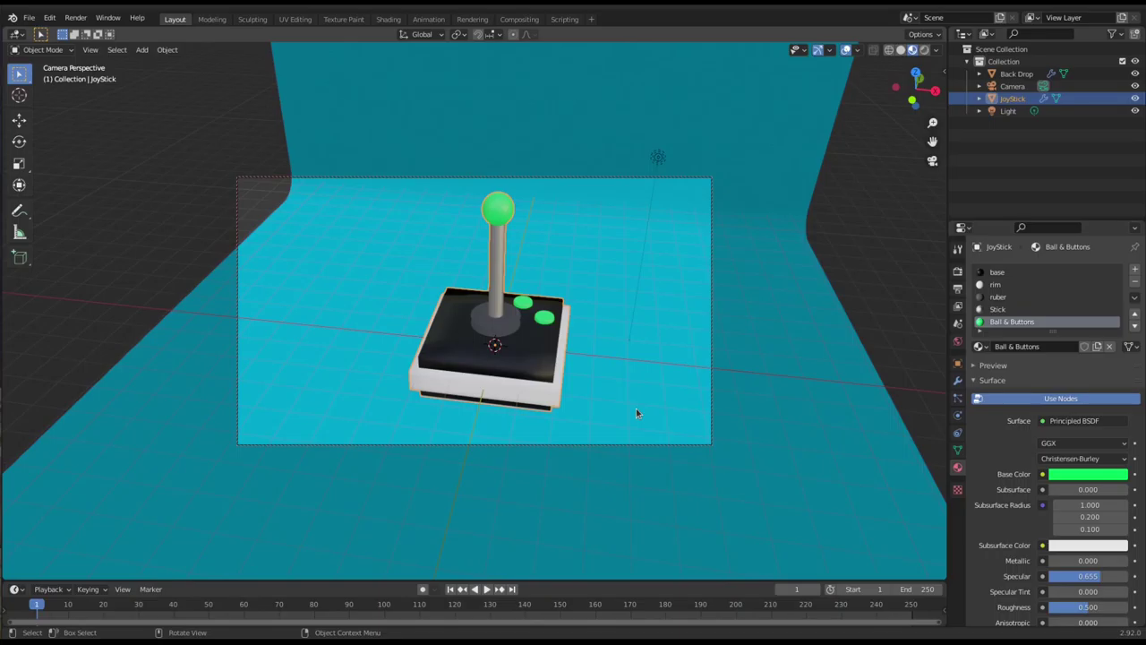
Move the backdrop 3.29 m toward negative X.
click(745, 257)
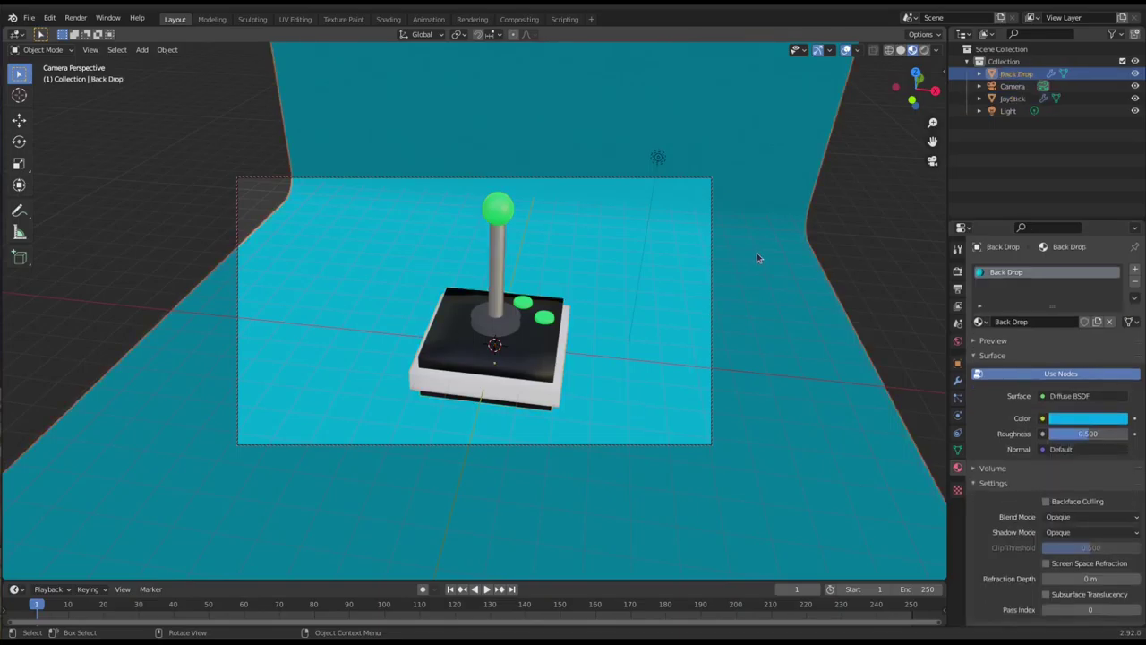
key(g)
key(x)
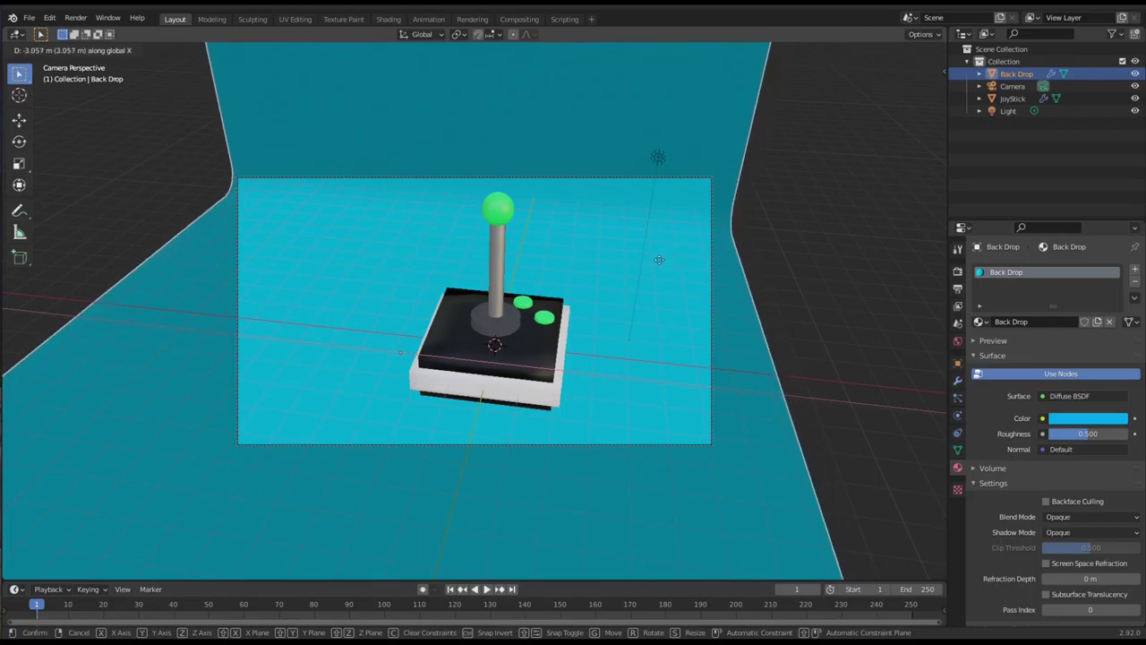
click(653, 261)
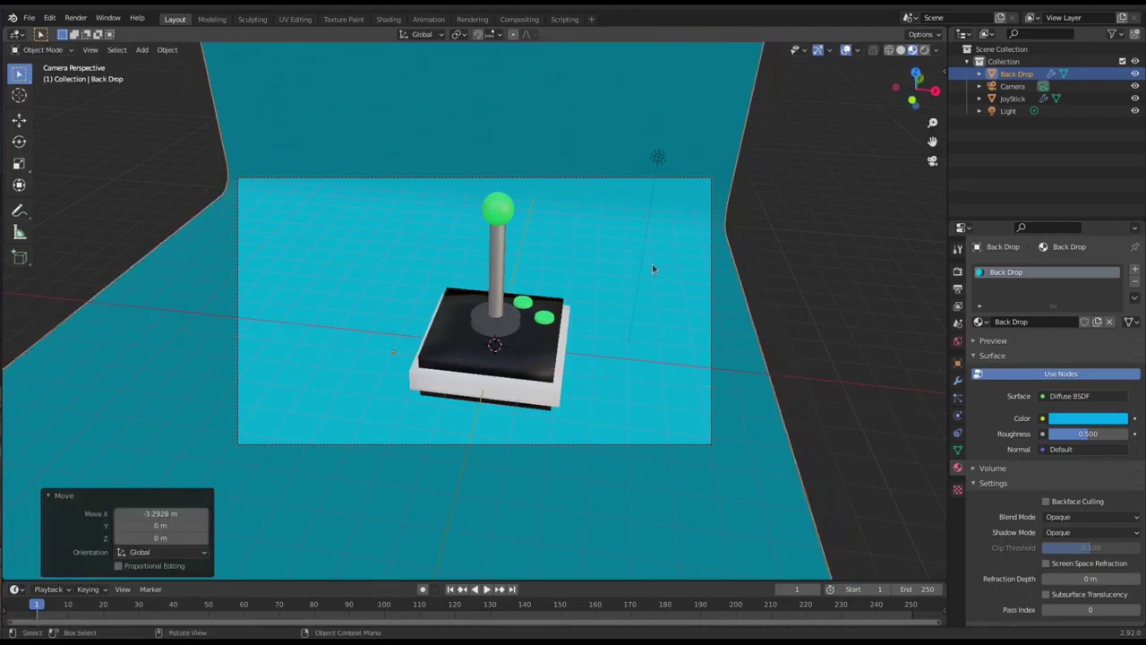
middle_drag(599, 302, 600, 295)
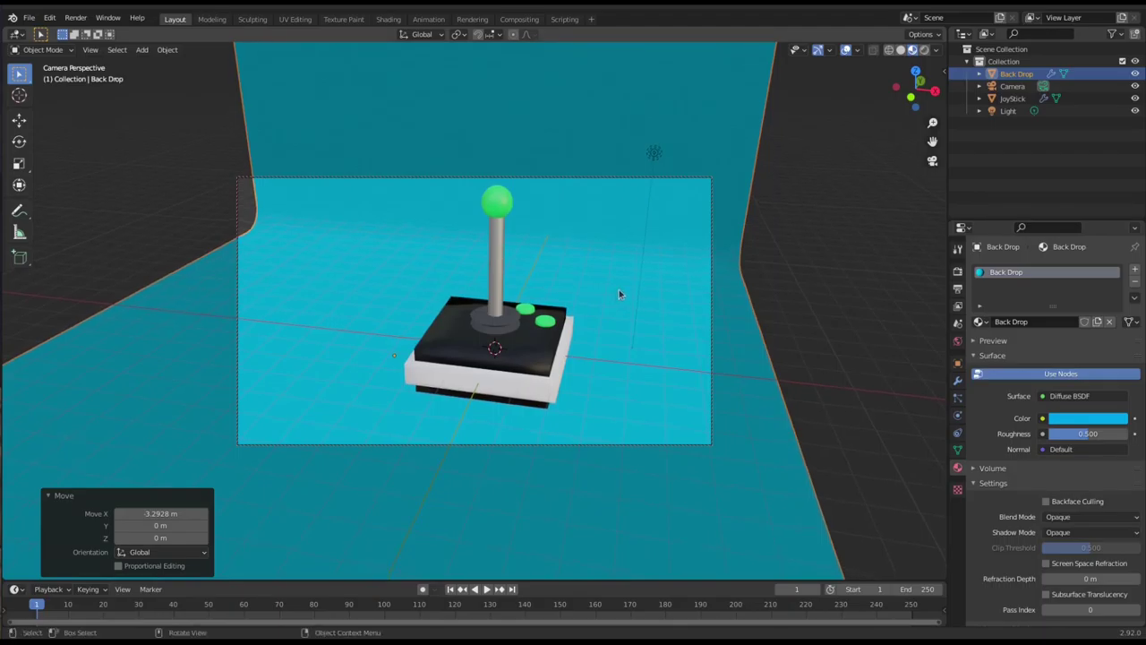
Move the backdrop a further 0.86 m left along X and show the view settings panel.
key(g)
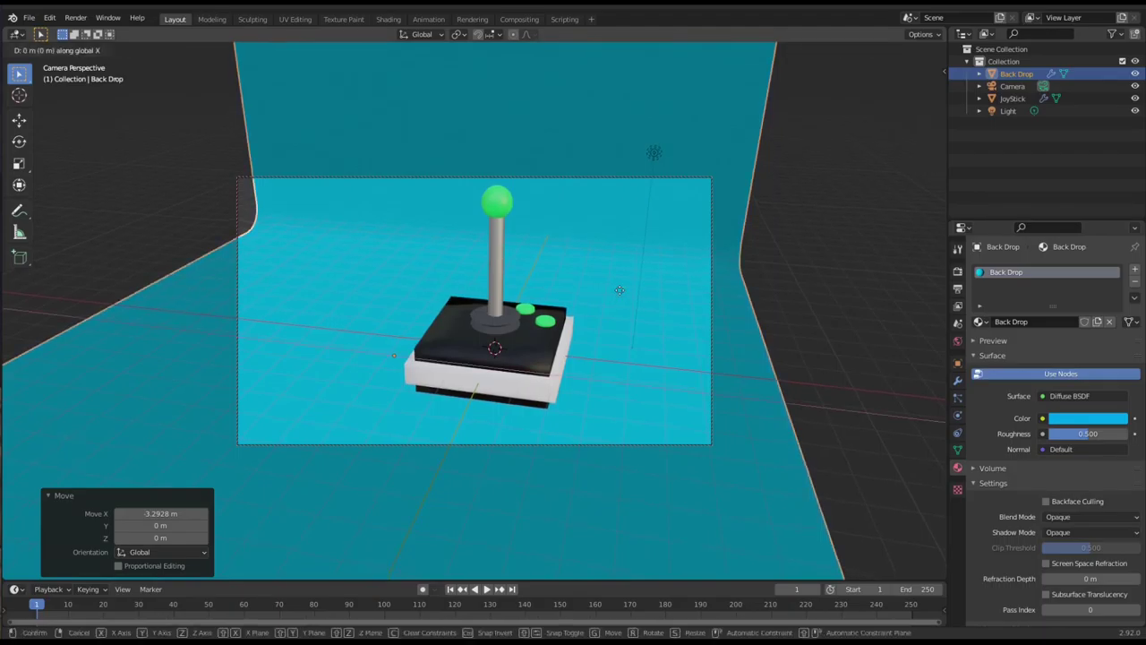
key(x)
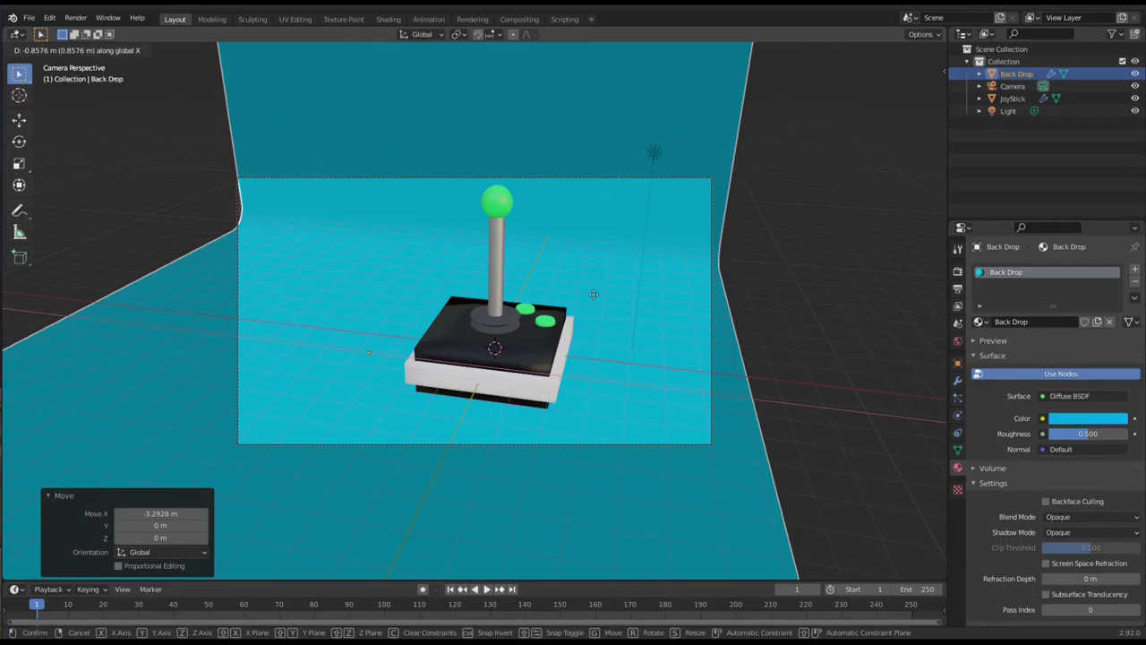
click(593, 295)
key(Tab)
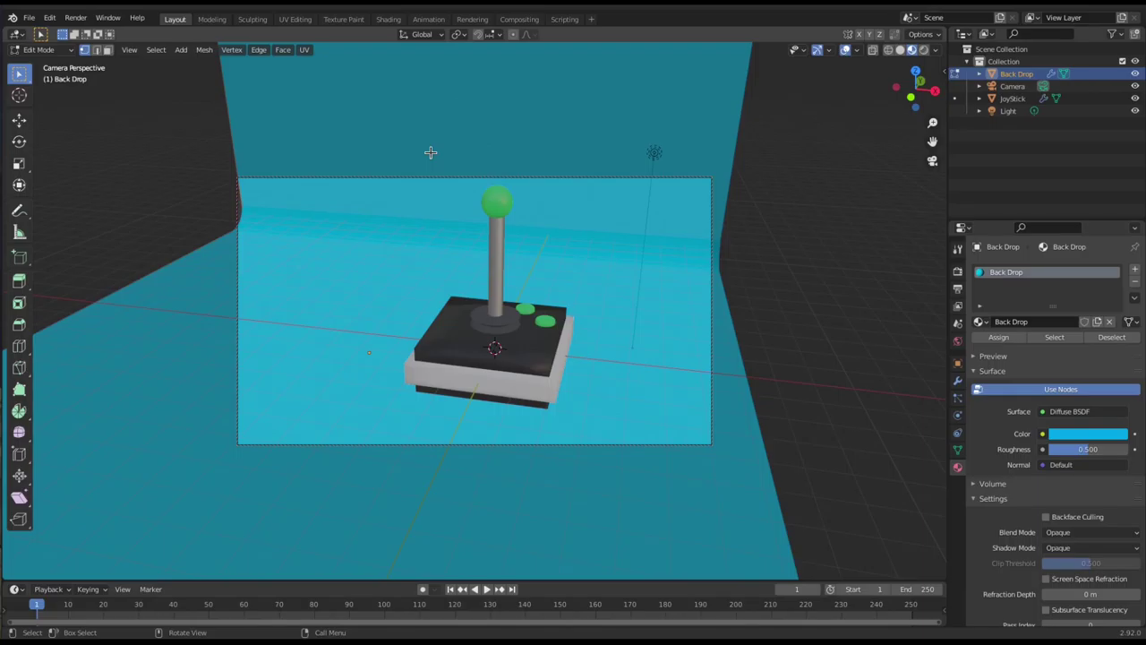
key(Tab)
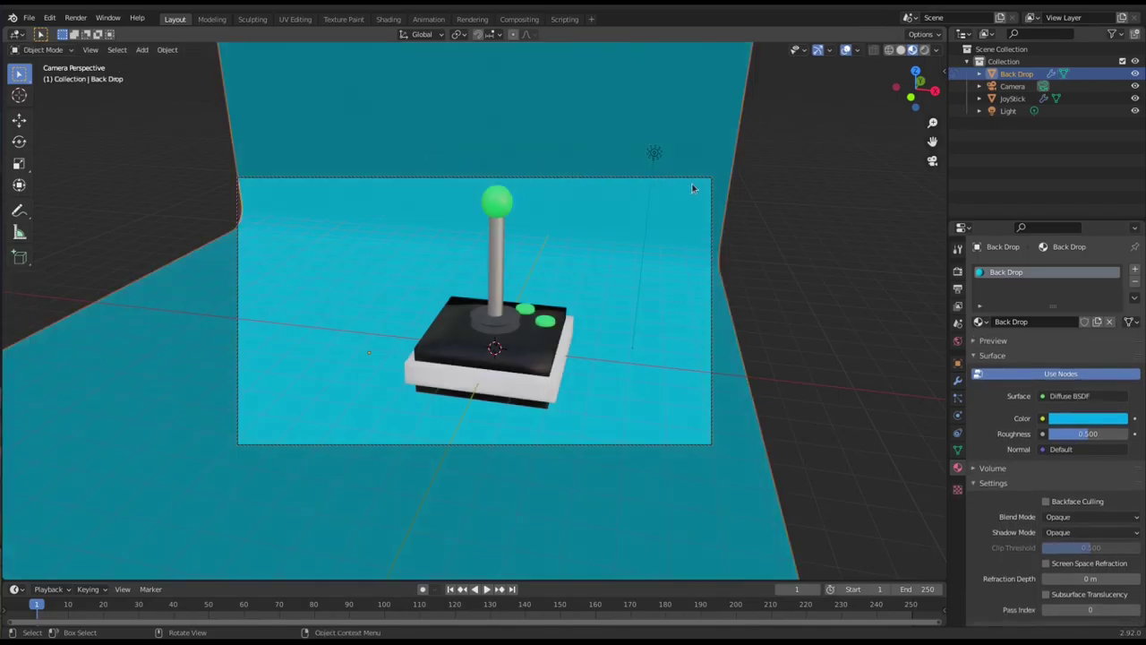
key(n)
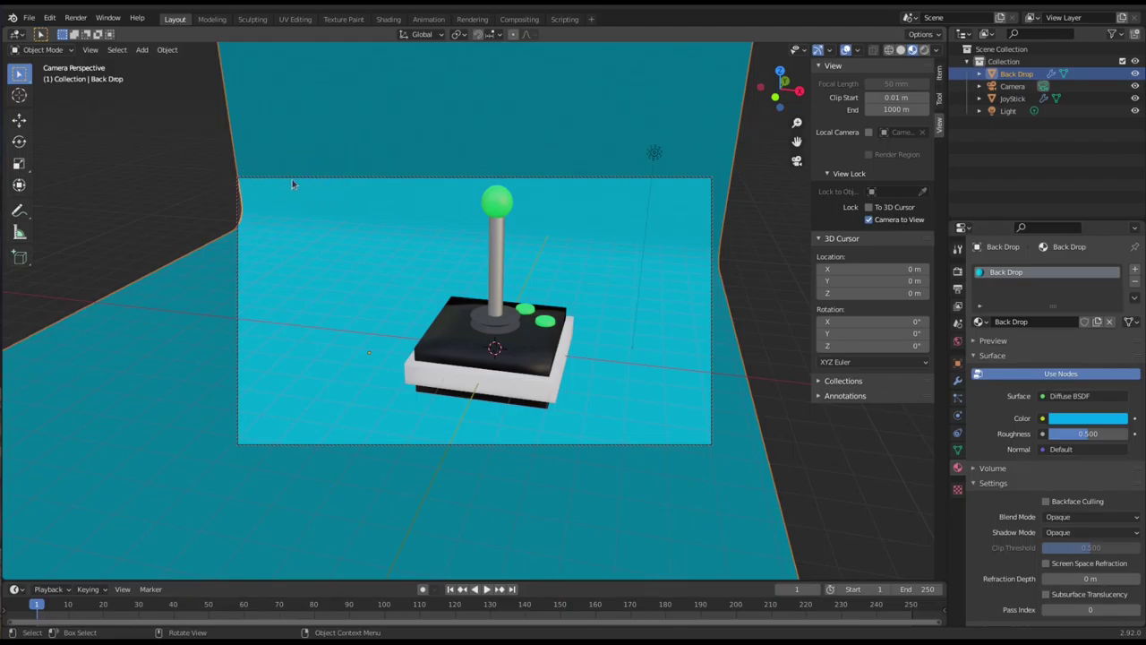
Leave the camera view, zoom out and enter Edit Mode on the backdrop.
middle_drag(781, 245, 422, 217)
scroll(416, 220, down, 3)
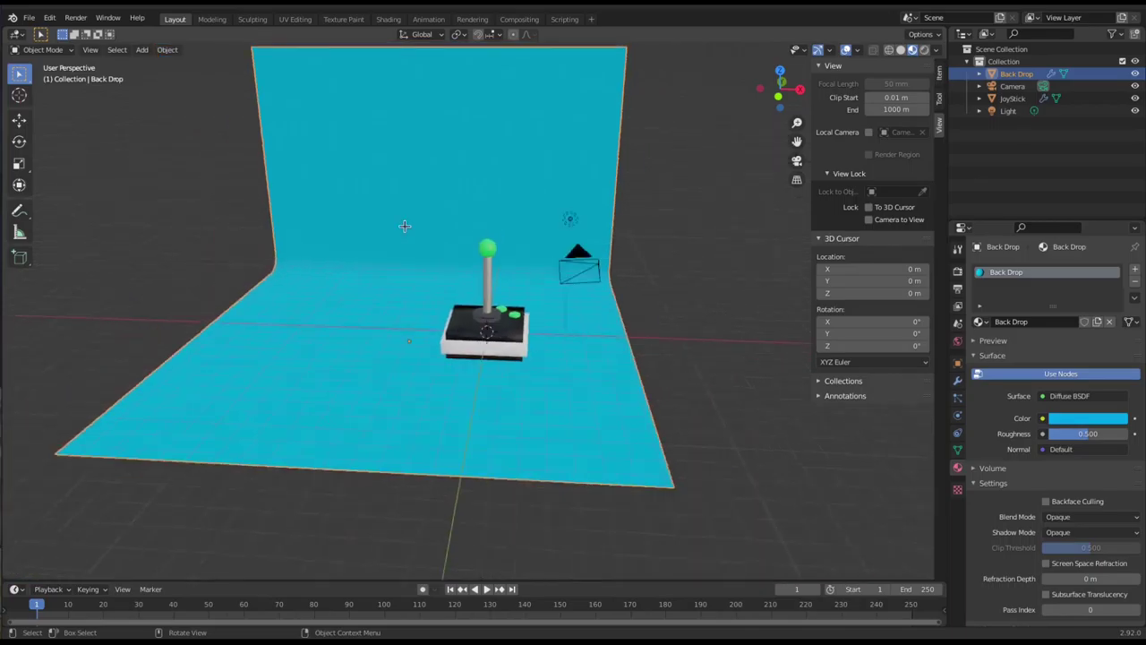
key(Tab)
scroll(376, 230, down, 4)
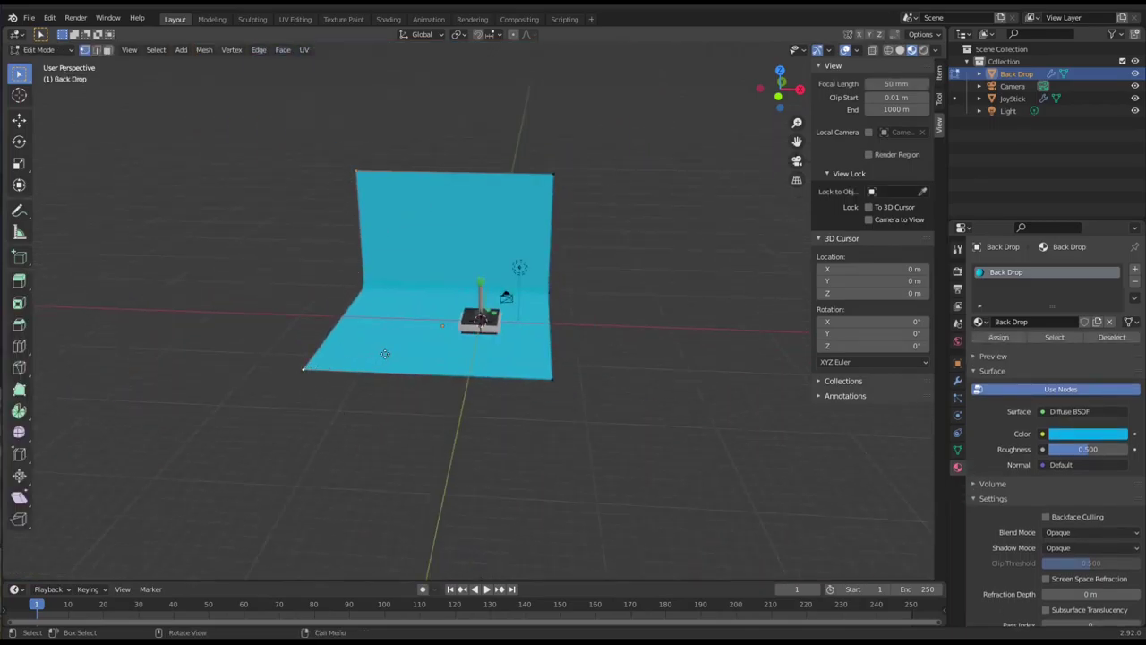
Move the backdrop's left edge 4.32 m along negative X, then return to camera view and Object Mode.
key(g)
right_click(313, 351)
key(g)
right_click(353, 346)
key(g)
key(x)
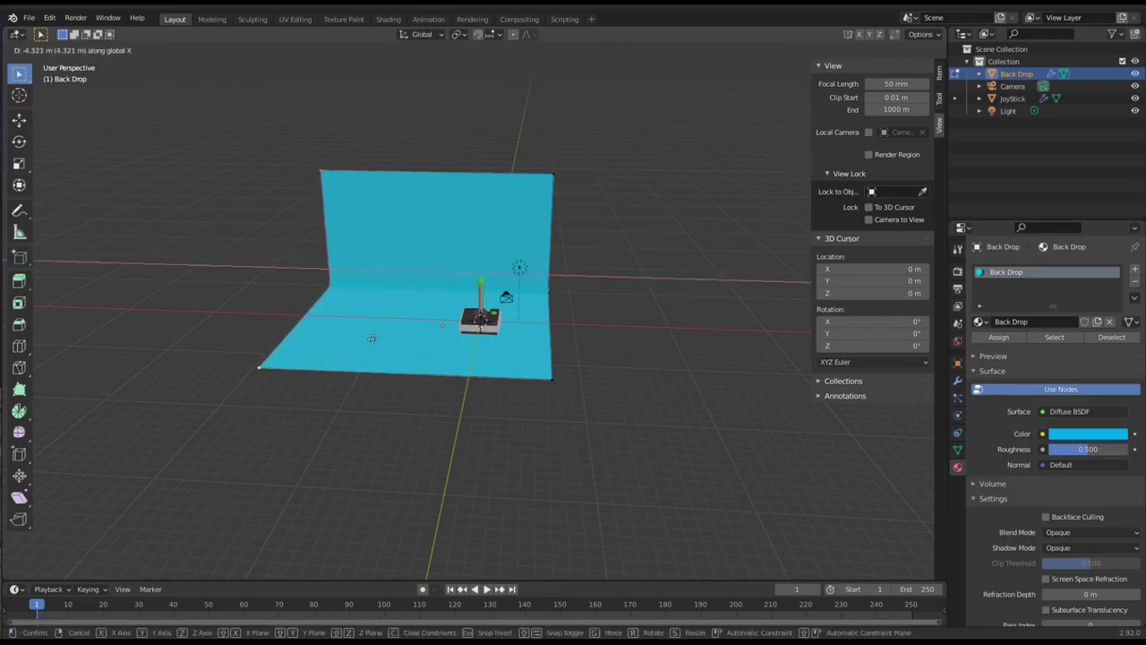
click(372, 336)
key(KP_0)
scroll(416, 329, up, 4)
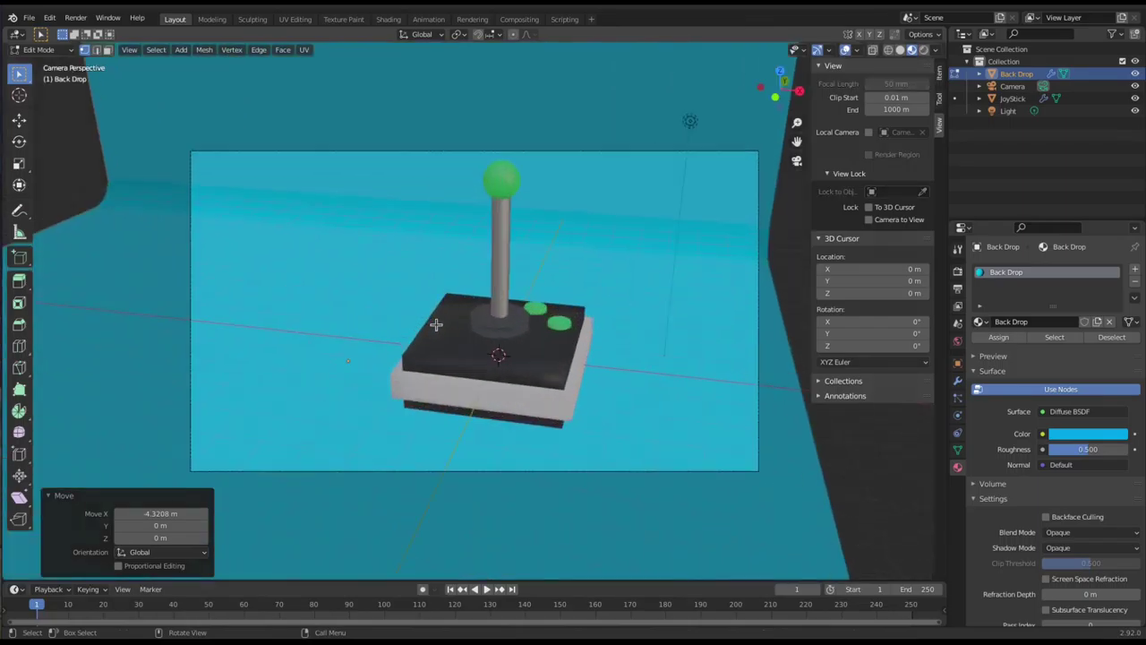
scroll(436, 325, down, 2)
key(Tab)
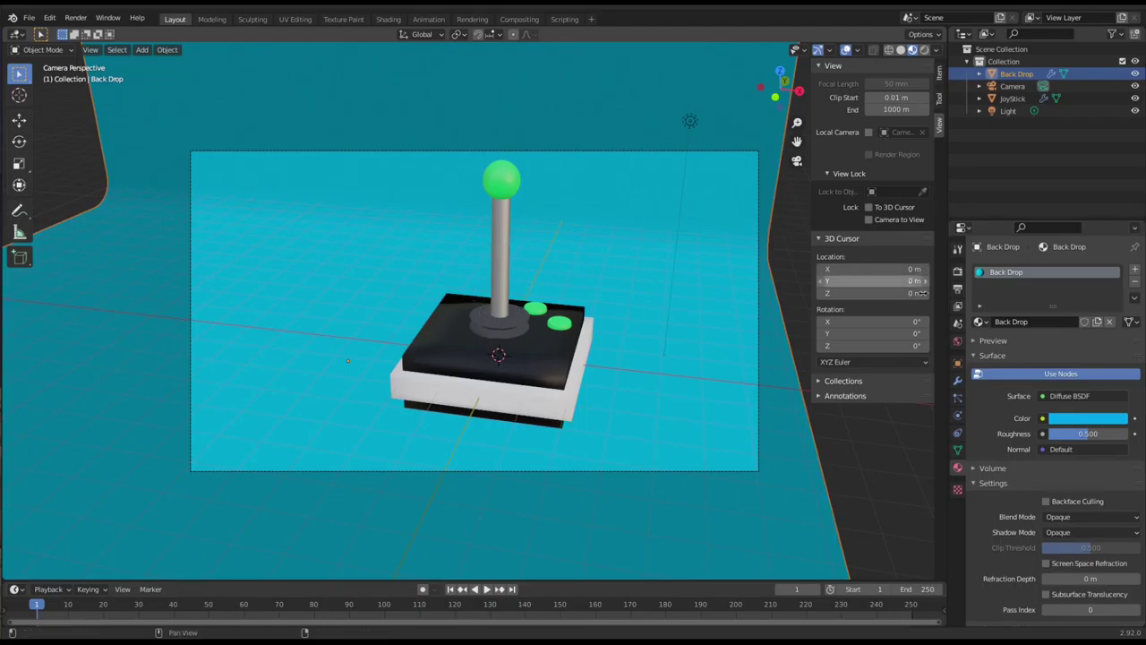
Select the camera and reframe it so the joystick sits lower.
click(705, 151)
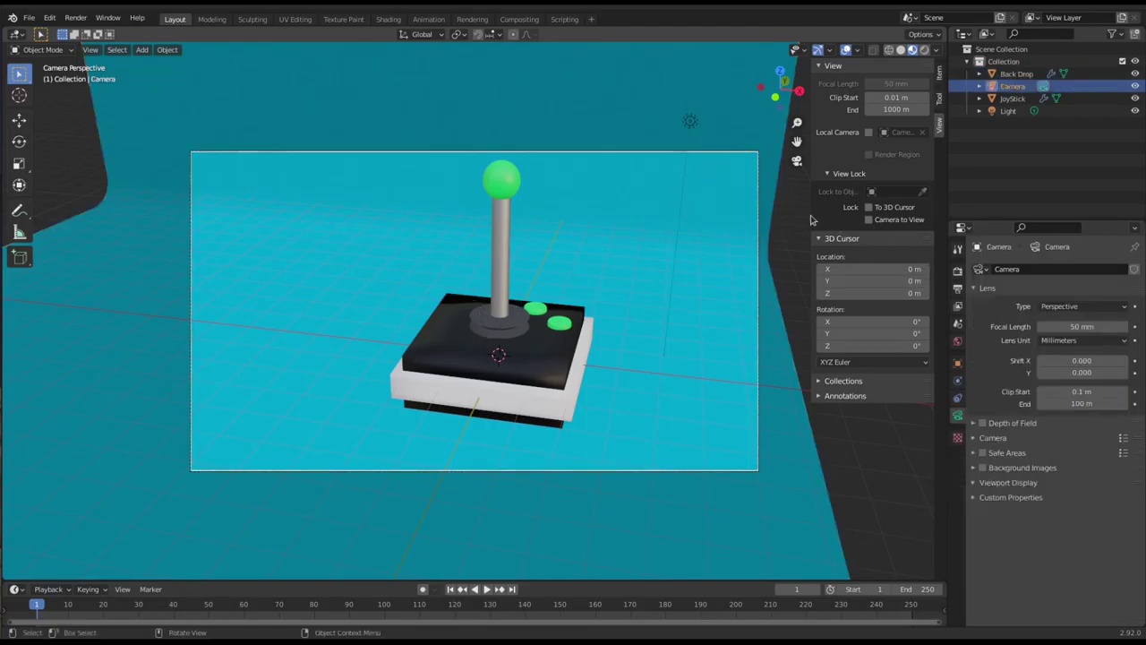
click(868, 220)
shift+middle_drag(700, 313, 699, 328)
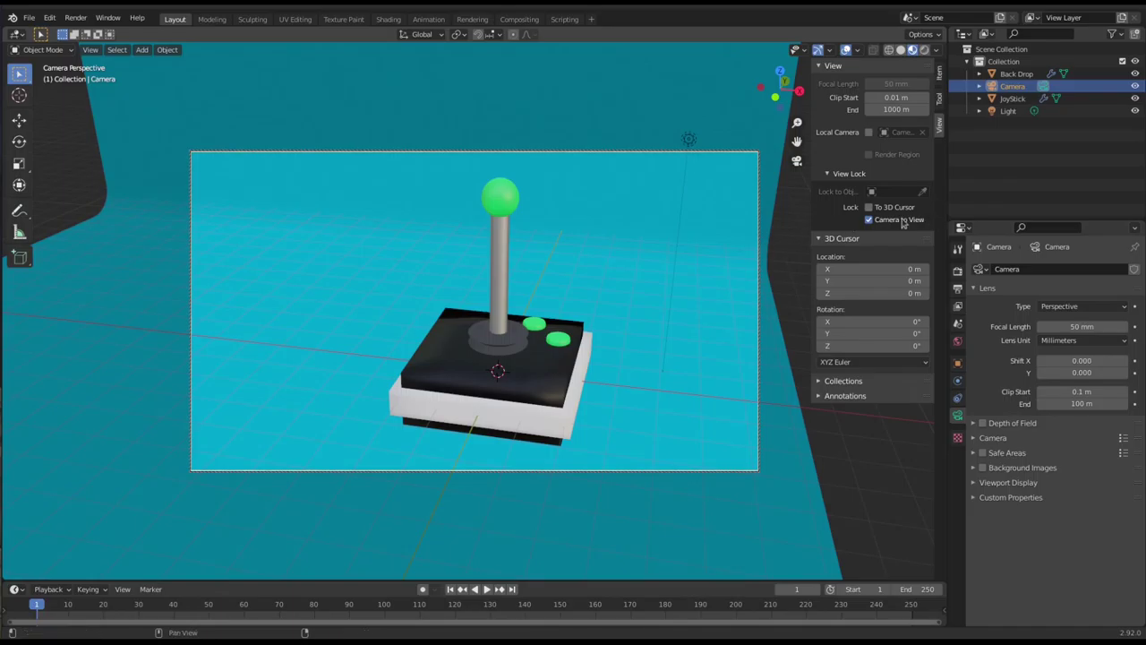
Delete the old default Light from the scene.
click(688, 142)
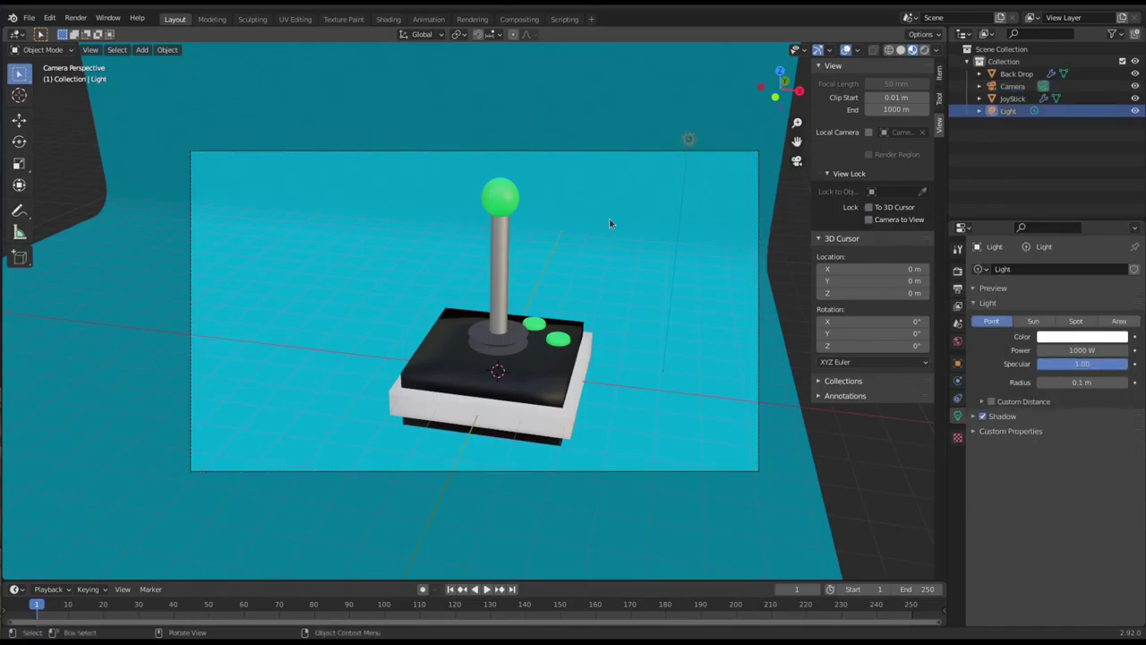
key(x)
click(643, 211)
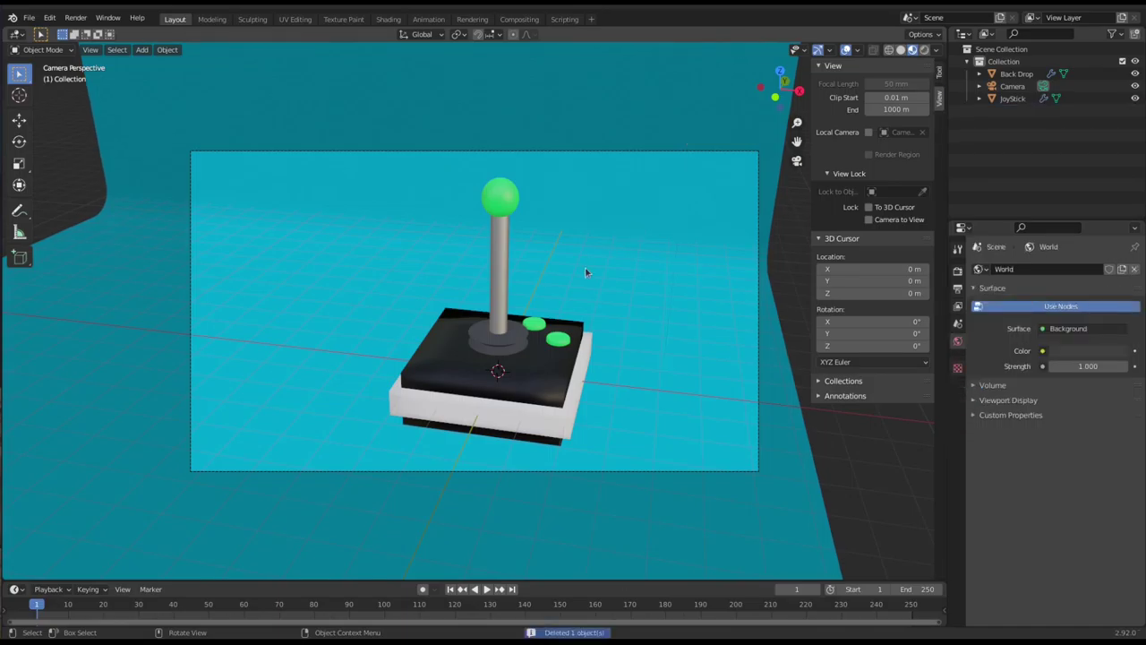
key(shift+a)
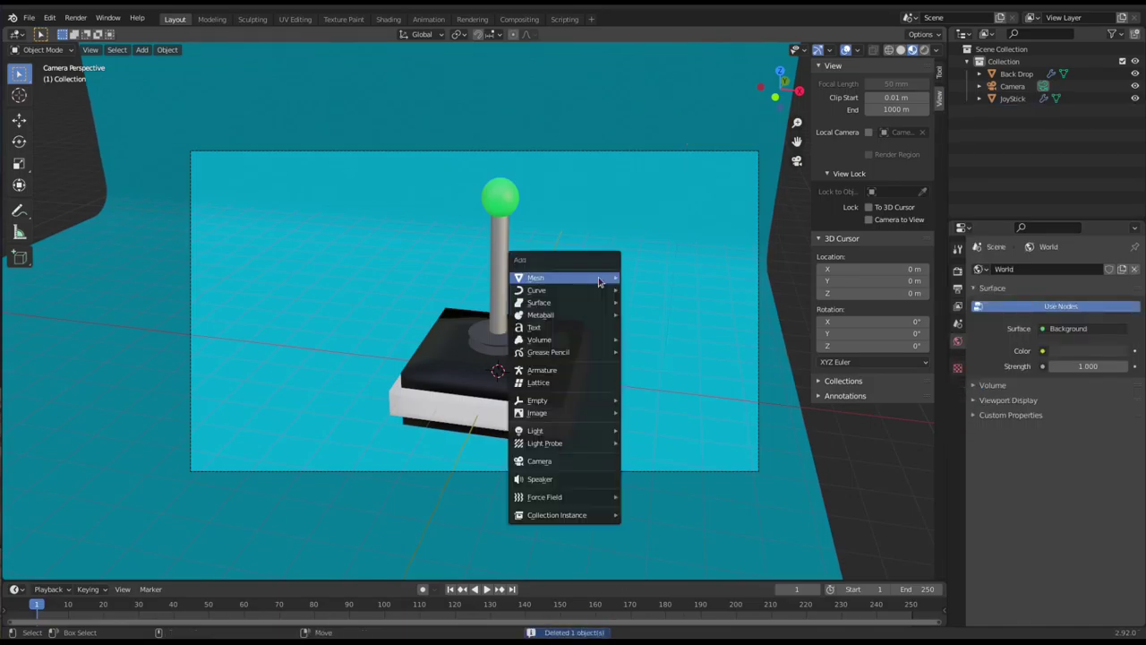
Add an Area light to the scene.
mouse_move(599, 279)
mouse_move(576, 432)
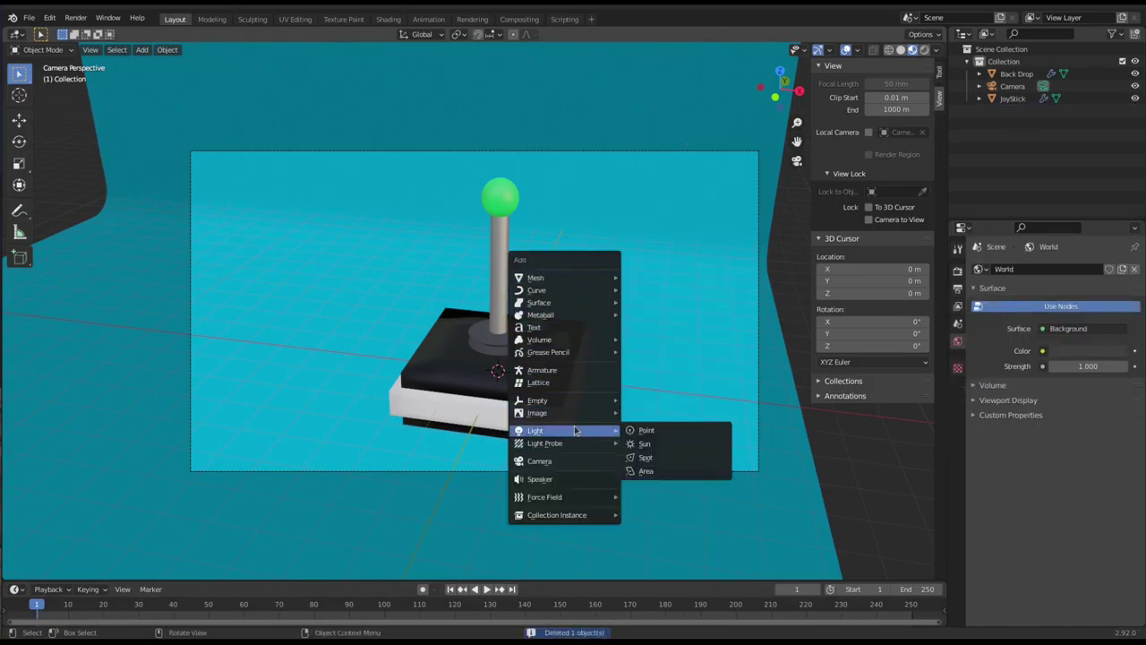
click(645, 471)
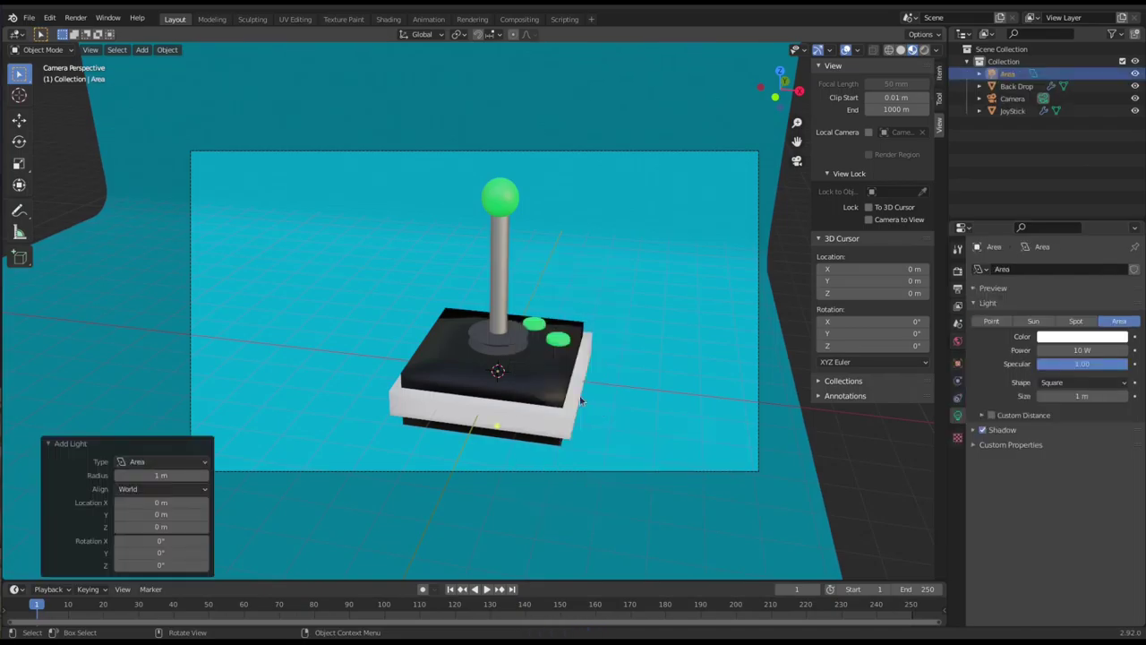
scroll(543, 382, down, 3)
scroll(543, 382, up, 2)
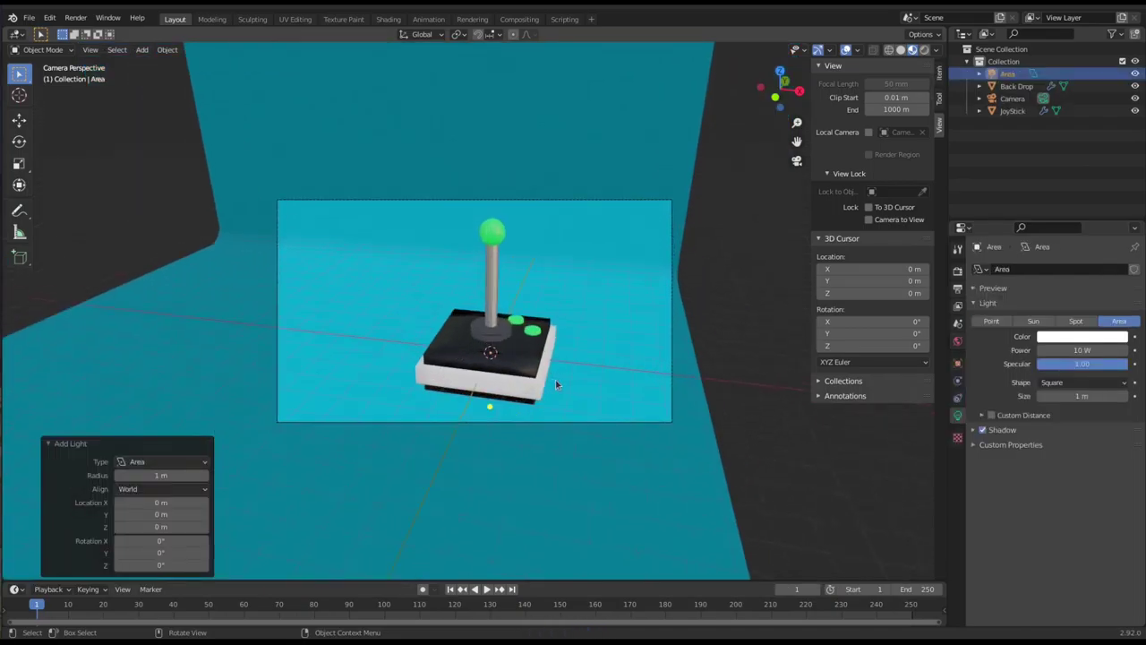
Raise the area light about 7.06 m above the joystick and enlarge it to 9.255.
key(g)
key(z)
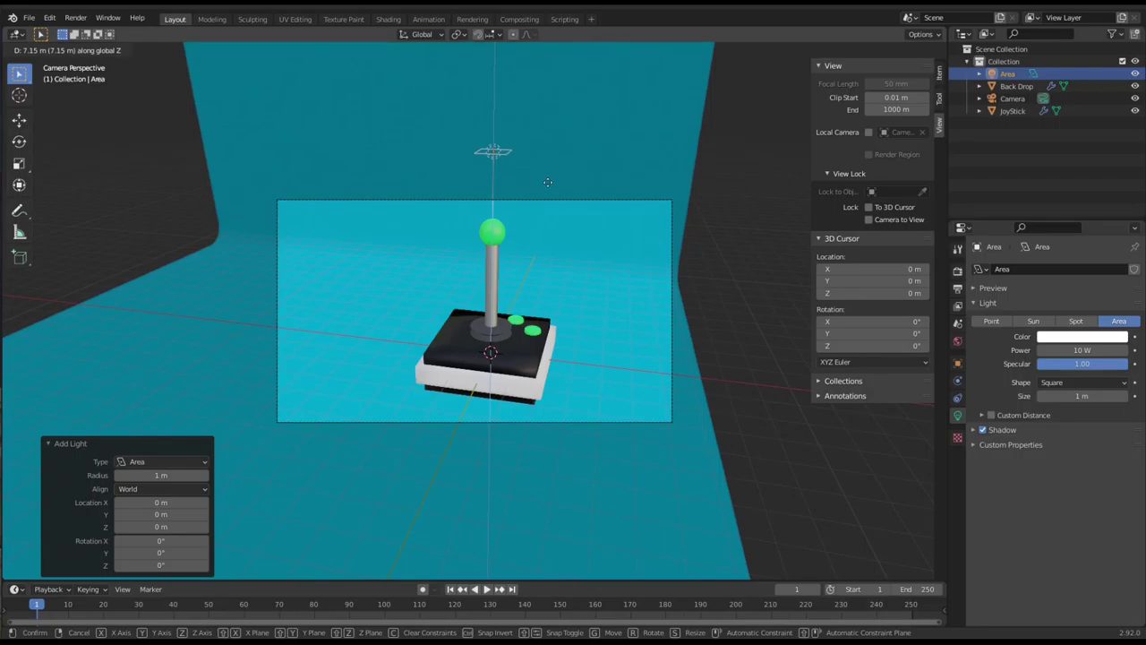
click(548, 185)
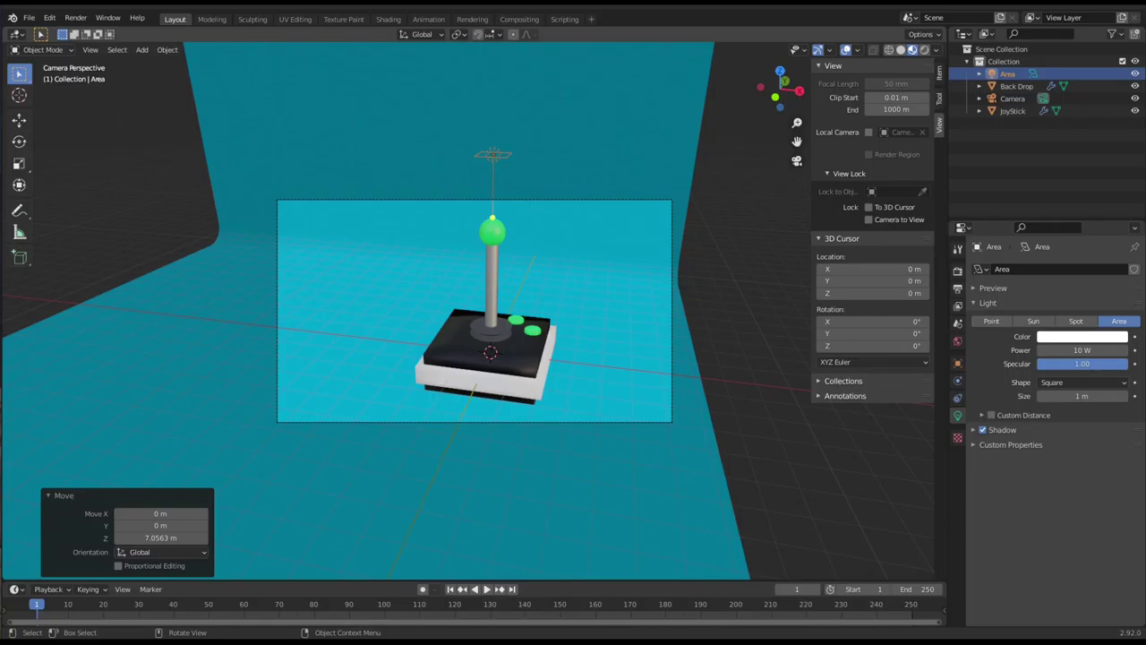
key(s)
click(195, 226)
Move the area light into position above the cyan backdrop.
middle_drag(196, 225, 391, 268)
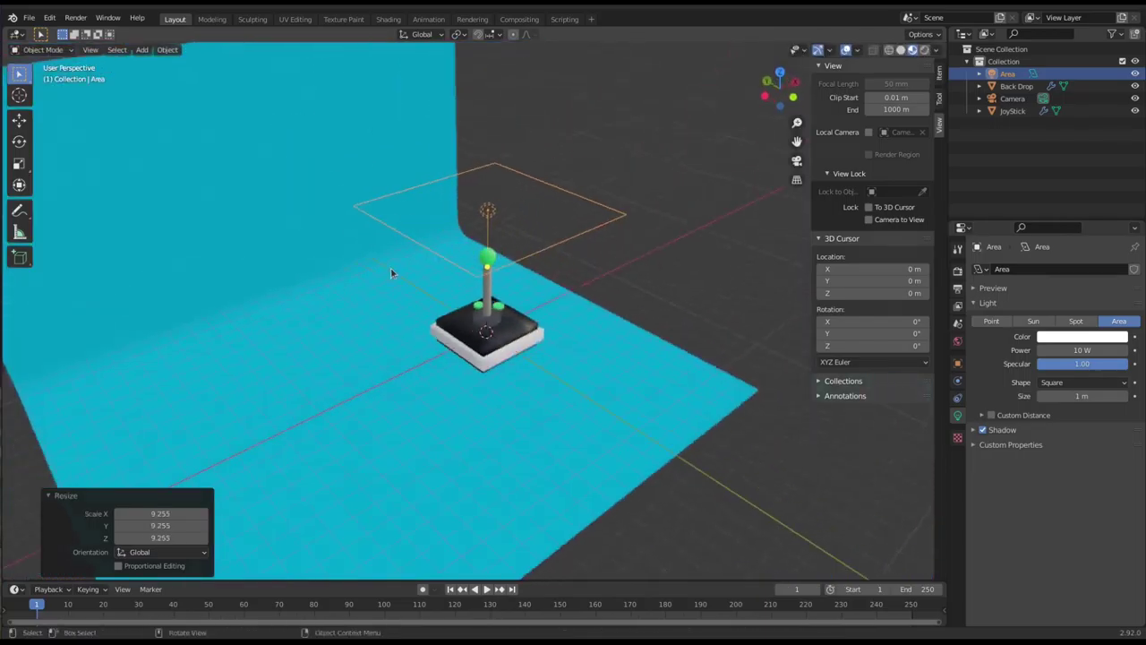
scroll(392, 273, down, 6)
key(g)
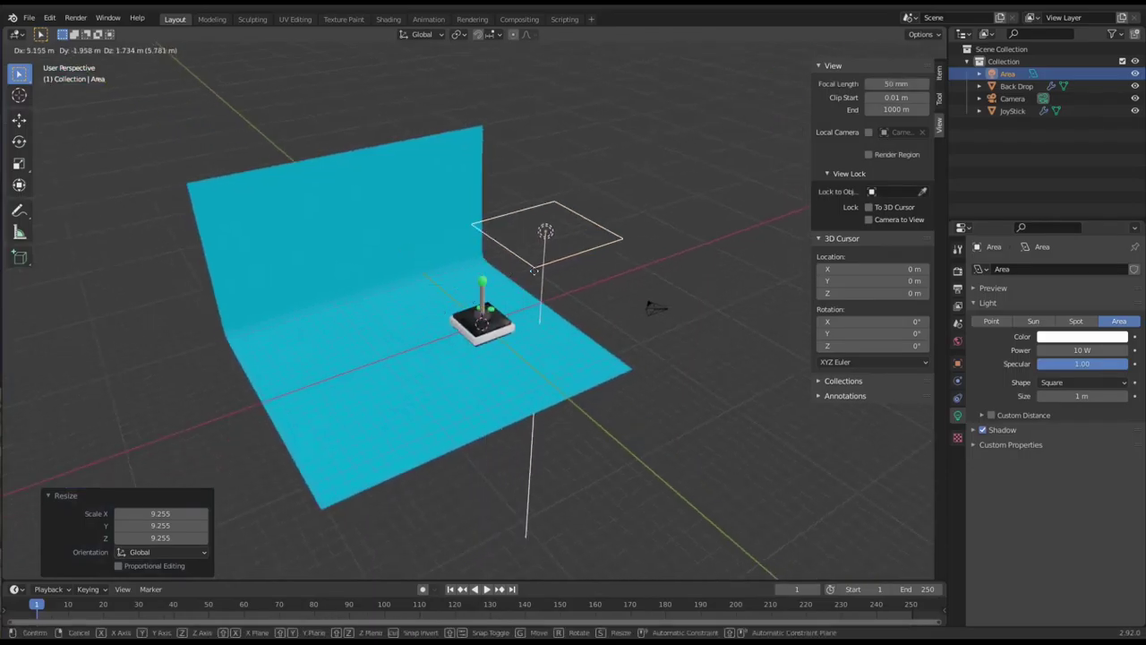
click(648, 307)
middle_drag(647, 307, 466, 249)
key(g)
click(296, 165)
middle_drag(297, 165, 480, 249)
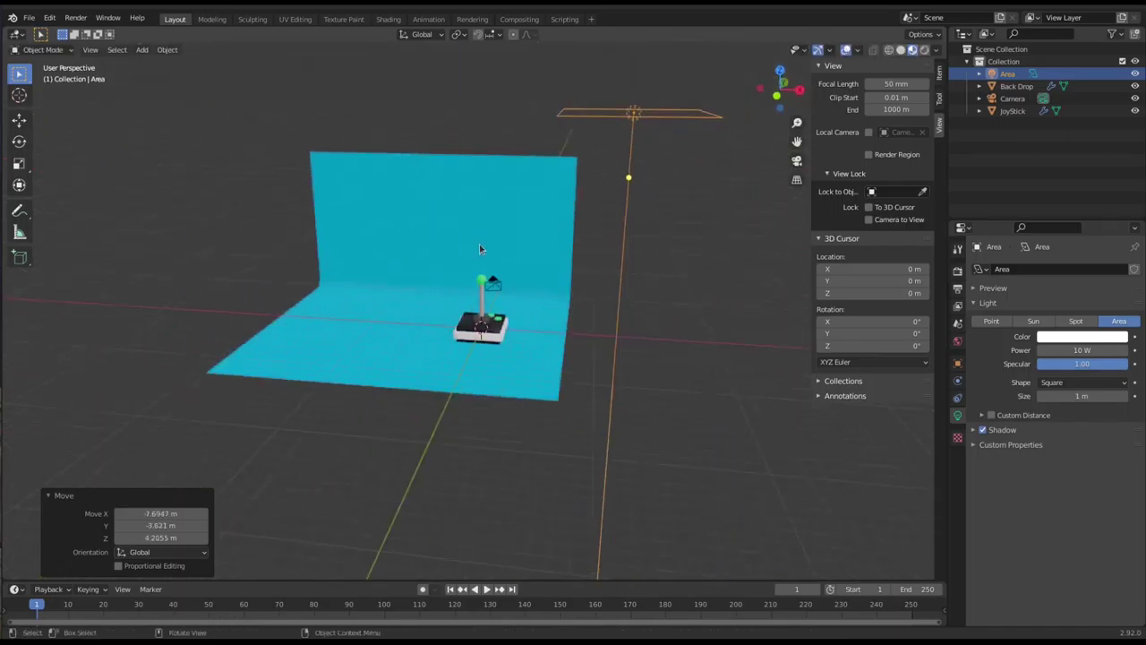
Trackball-rotate and reposition the area light so it tilts toward the joystick.
key(r)
key(r)
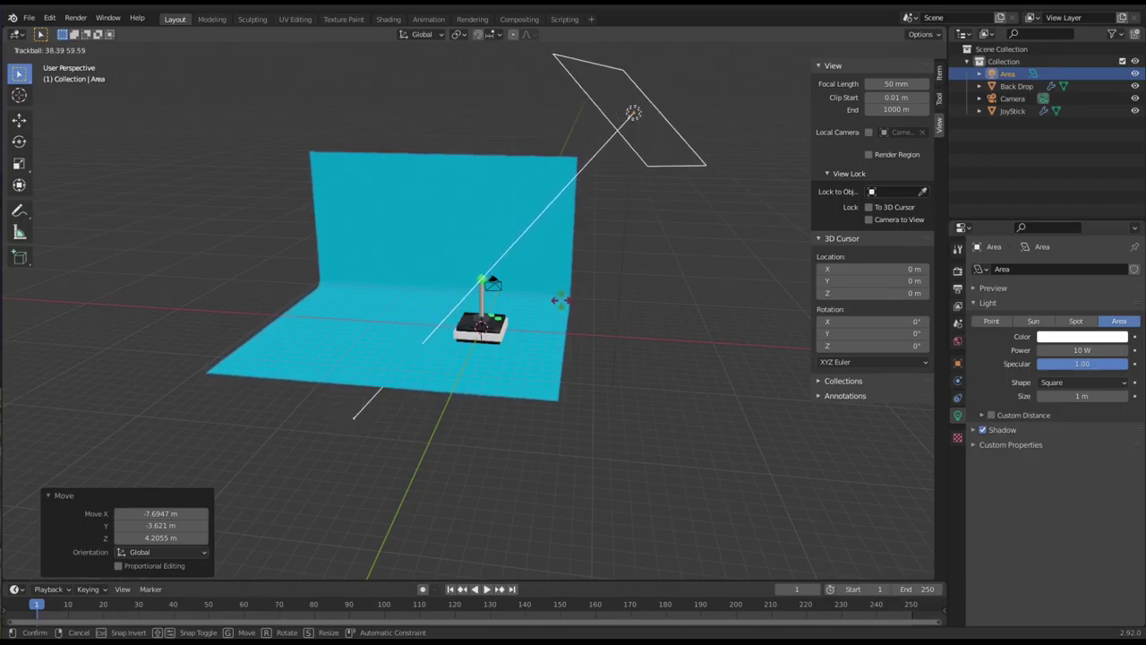
click(557, 303)
middle_drag(557, 303, 484, 354)
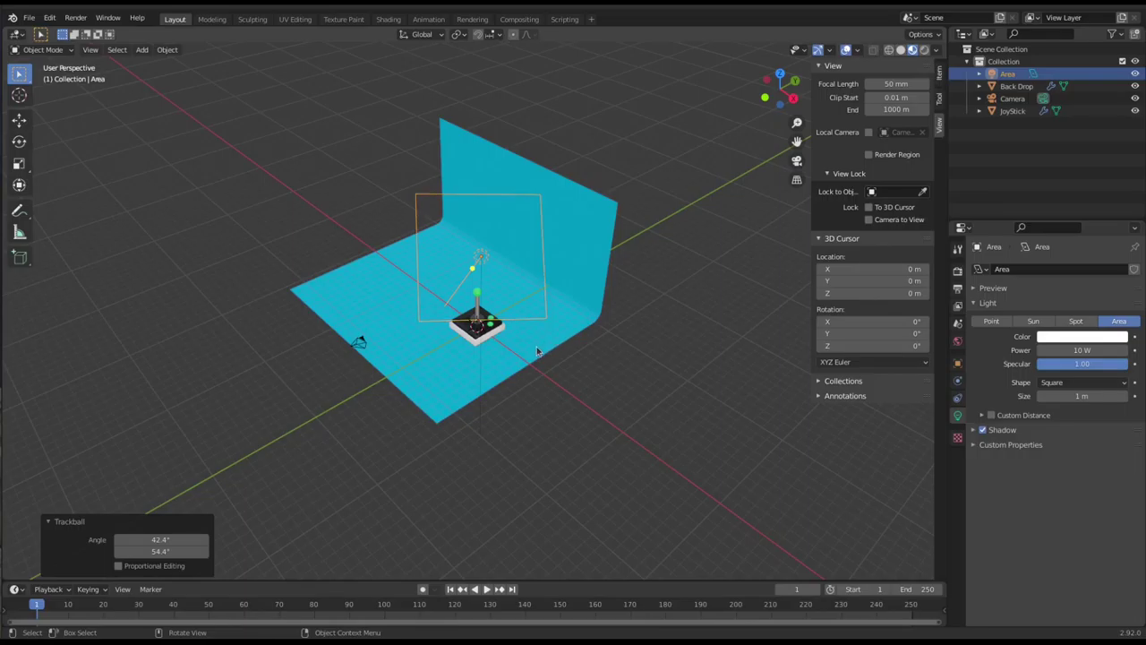
key(g)
click(454, 372)
middle_drag(454, 372, 498, 347)
key(r)
key(r)
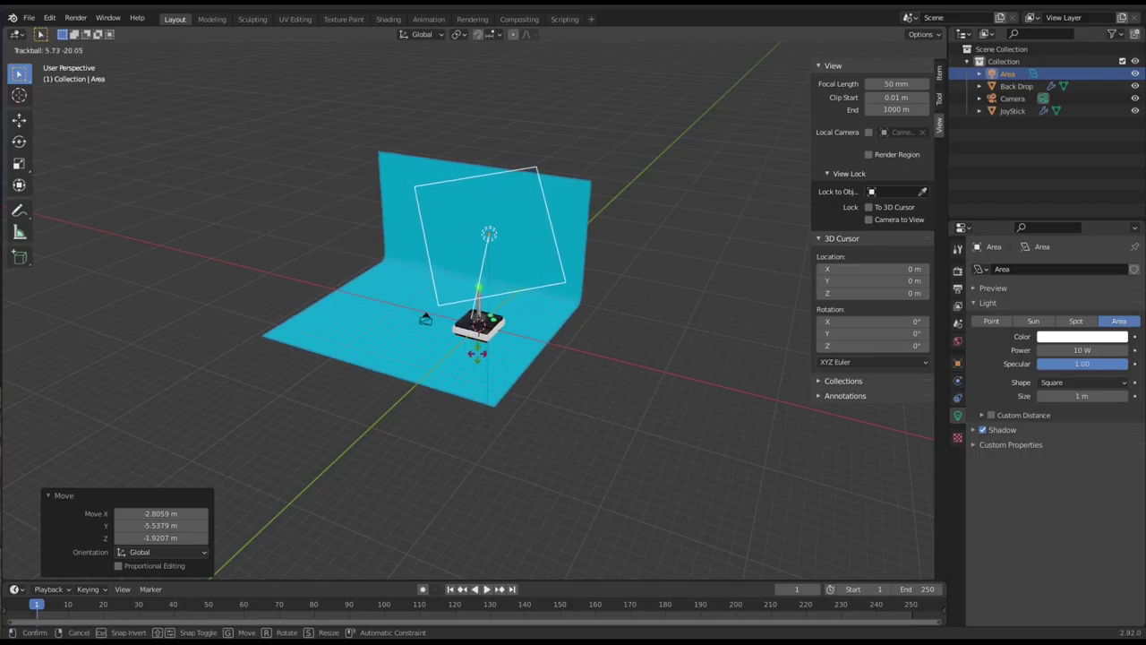
click(475, 356)
middle_drag(475, 356, 555, 336)
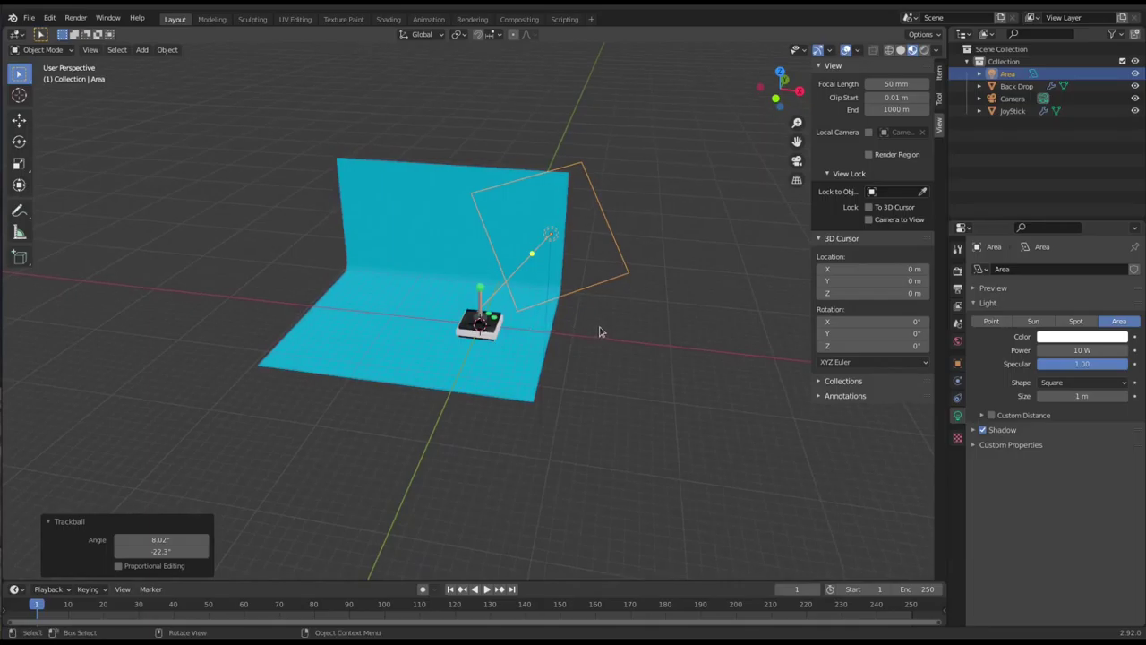
Duplicate the light along X to the joystick's other side and tilt the copy toward it.
key(shift+d)
key(x)
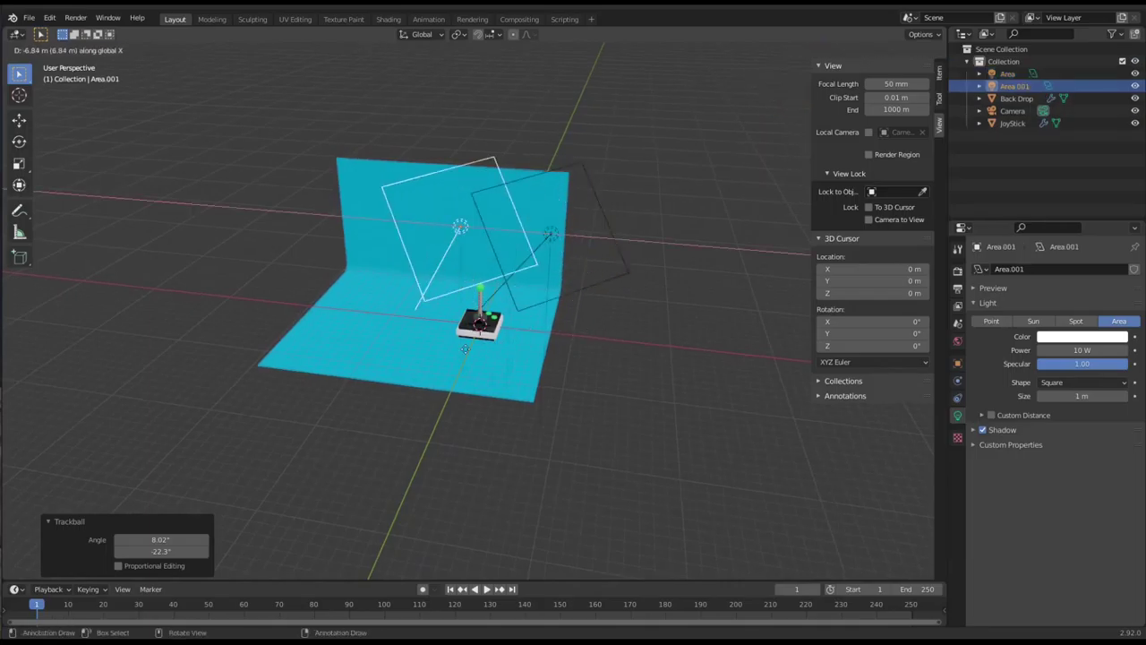
click(413, 350)
middle_drag(413, 350, 451, 342)
key(r)
key(r)
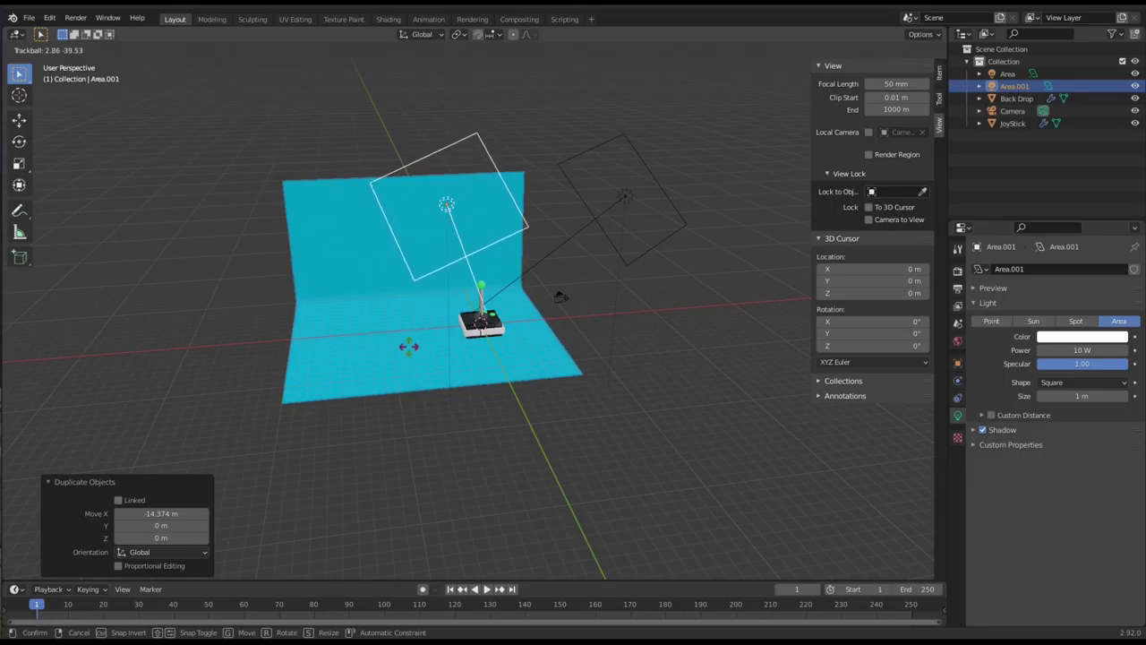
click(410, 343)
middle_drag(411, 343, 446, 370)
click(451, 368)
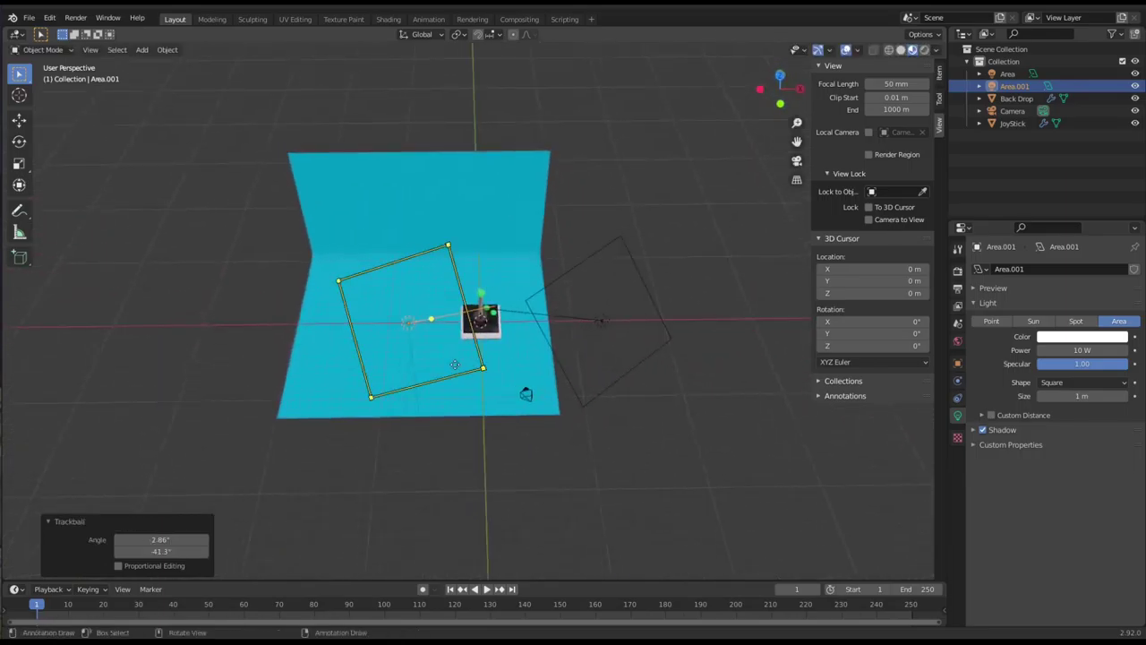
key(r)
key(r)
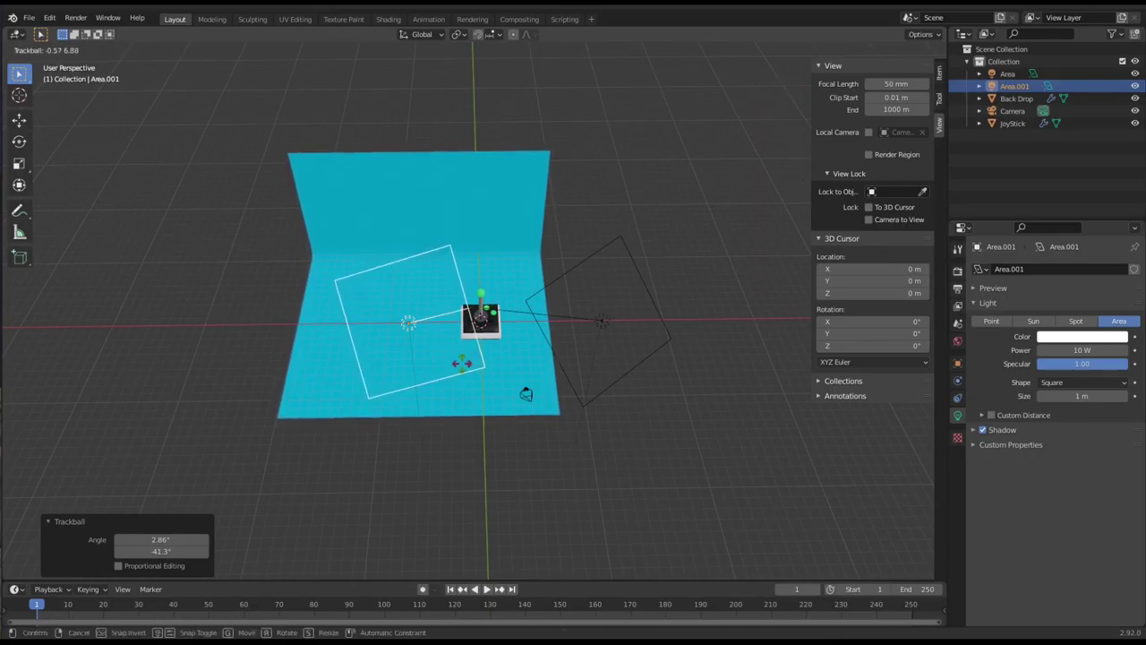
click(461, 363)
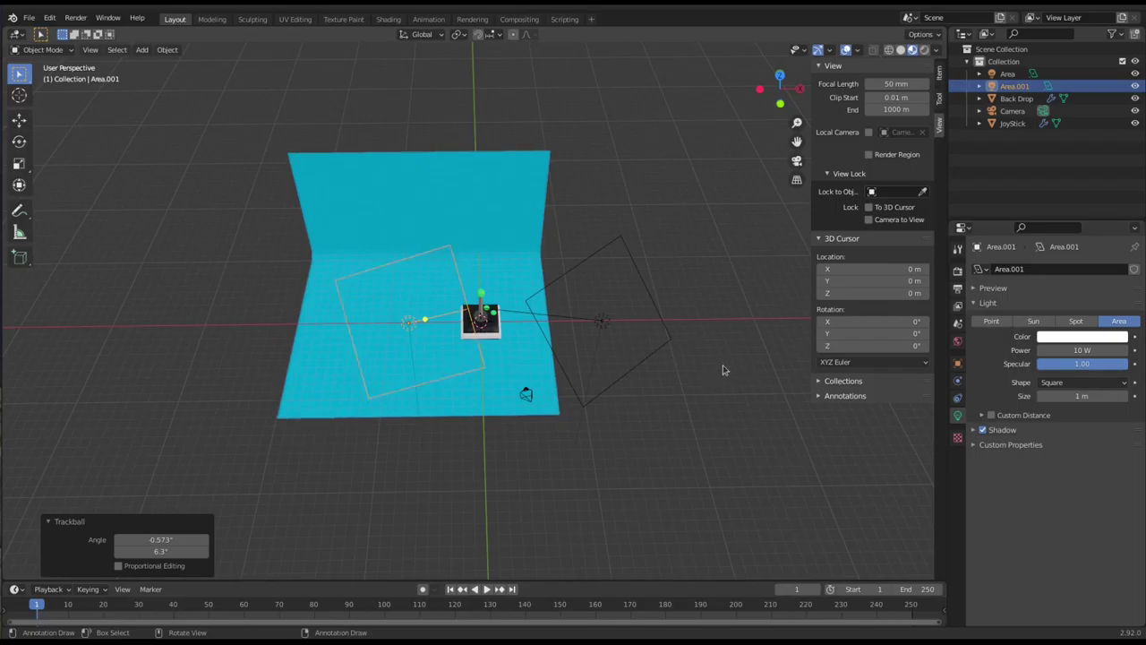
Reselect the original Area light to edit its power.
click(559, 286)
middle_drag(560, 287, 751, 296)
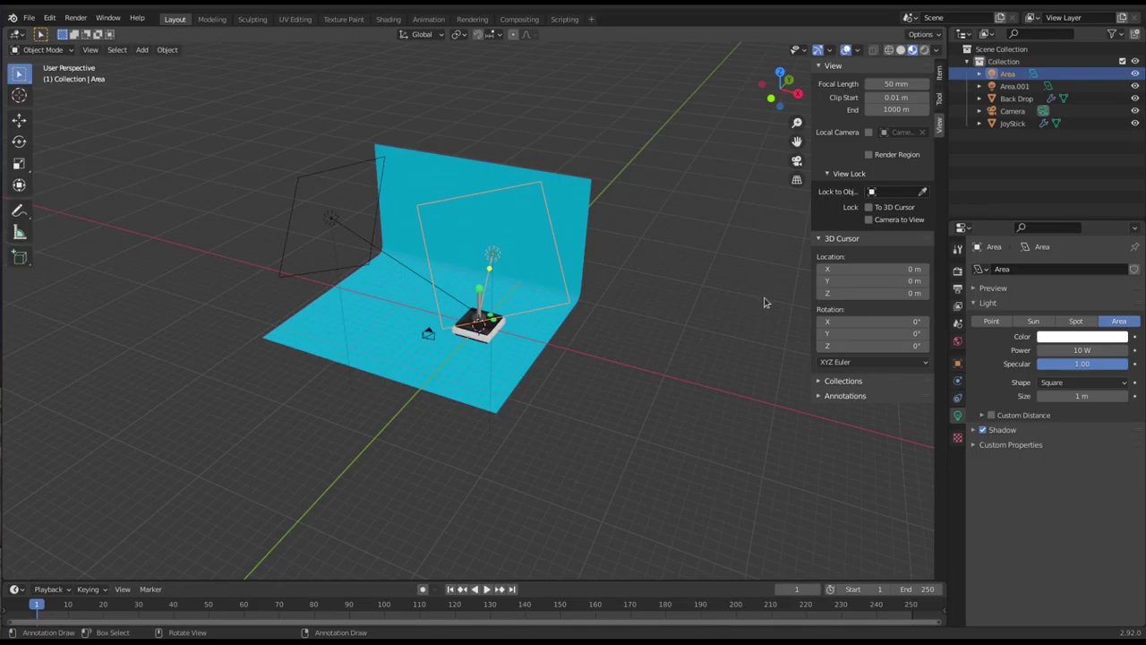
click(1068, 350)
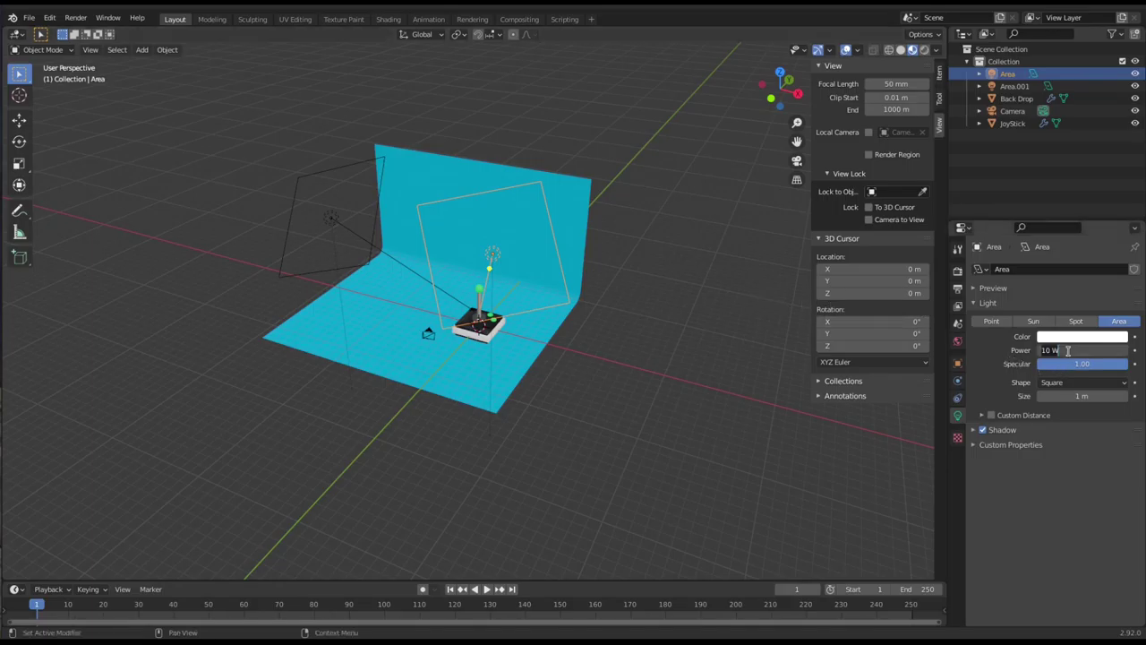
Set Area's power to 1000 W and Area.001's to 4000 W, then view through the camera.
text(1000)
key(Return)
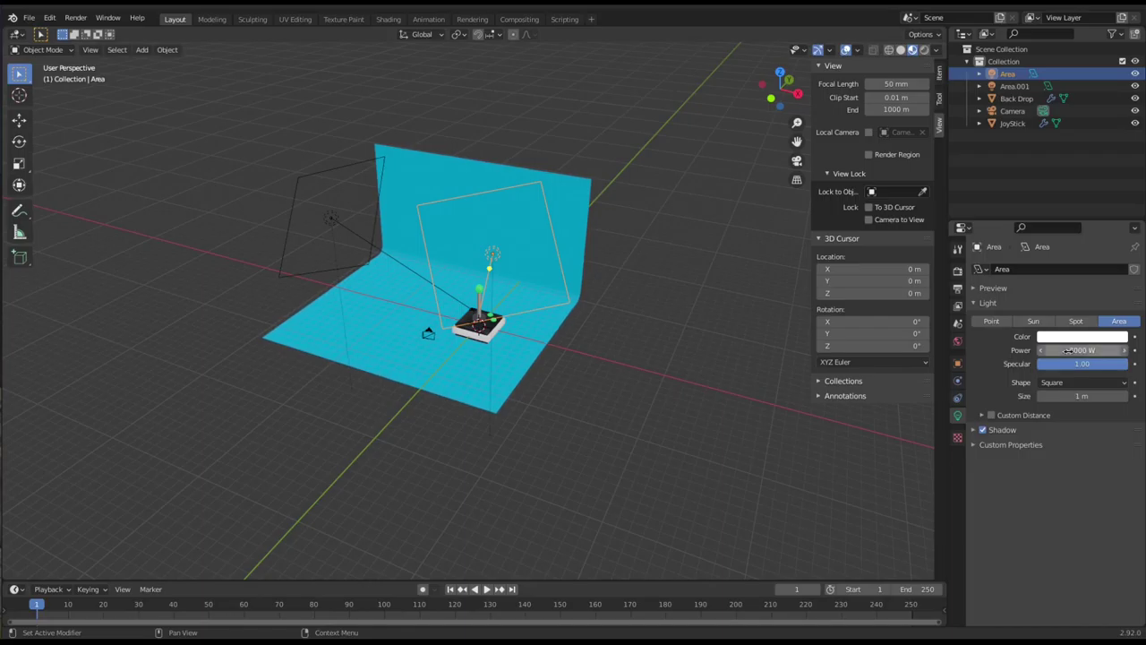
click(356, 269)
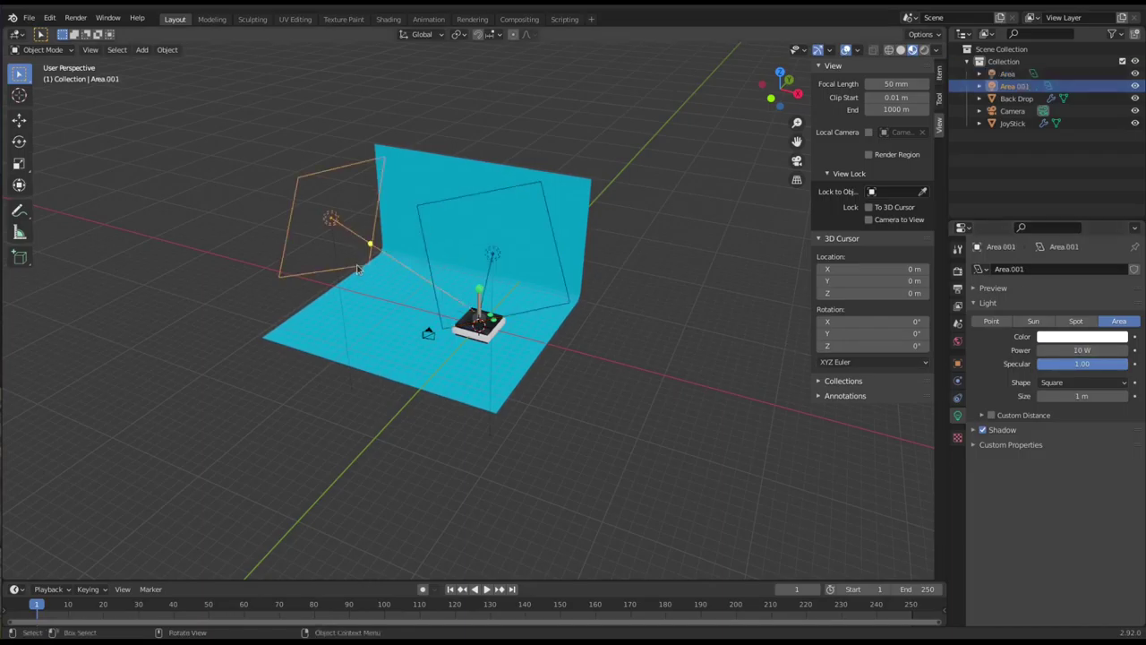
click(1080, 350)
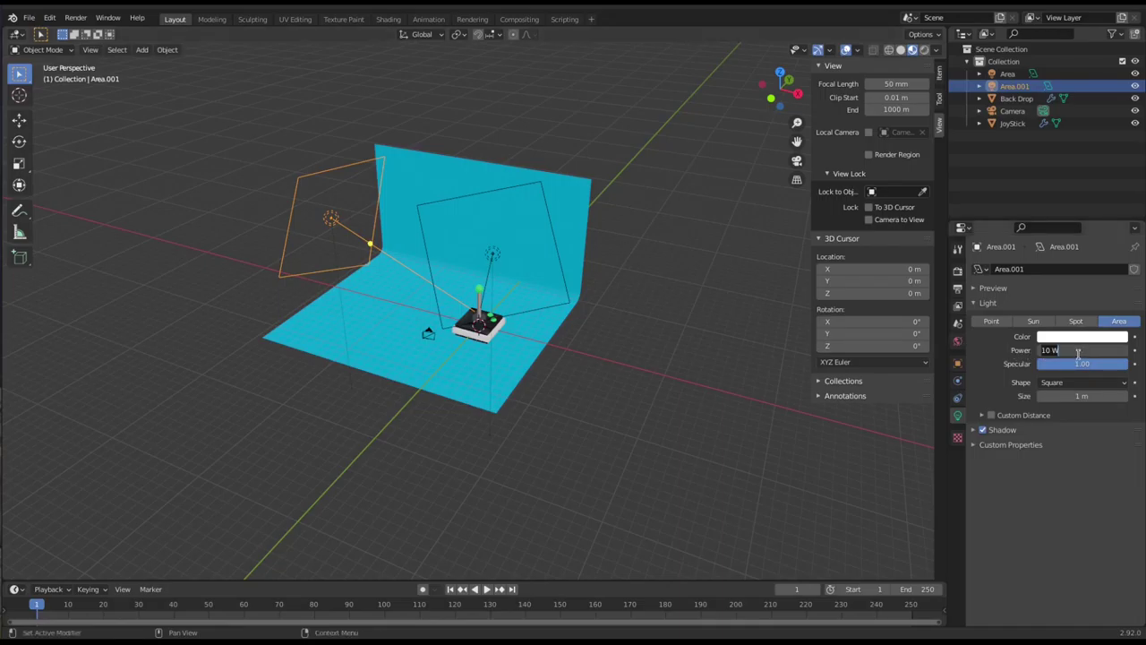
text(4000)
key(Return)
scroll(491, 309, up, 8)
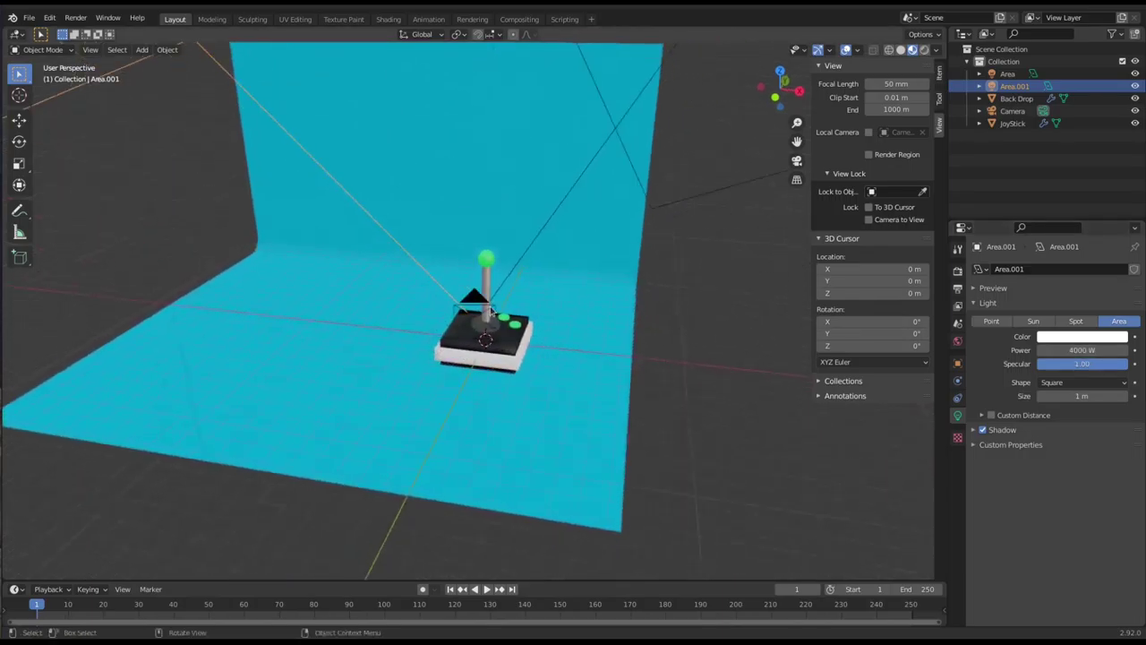
key(KP_0)
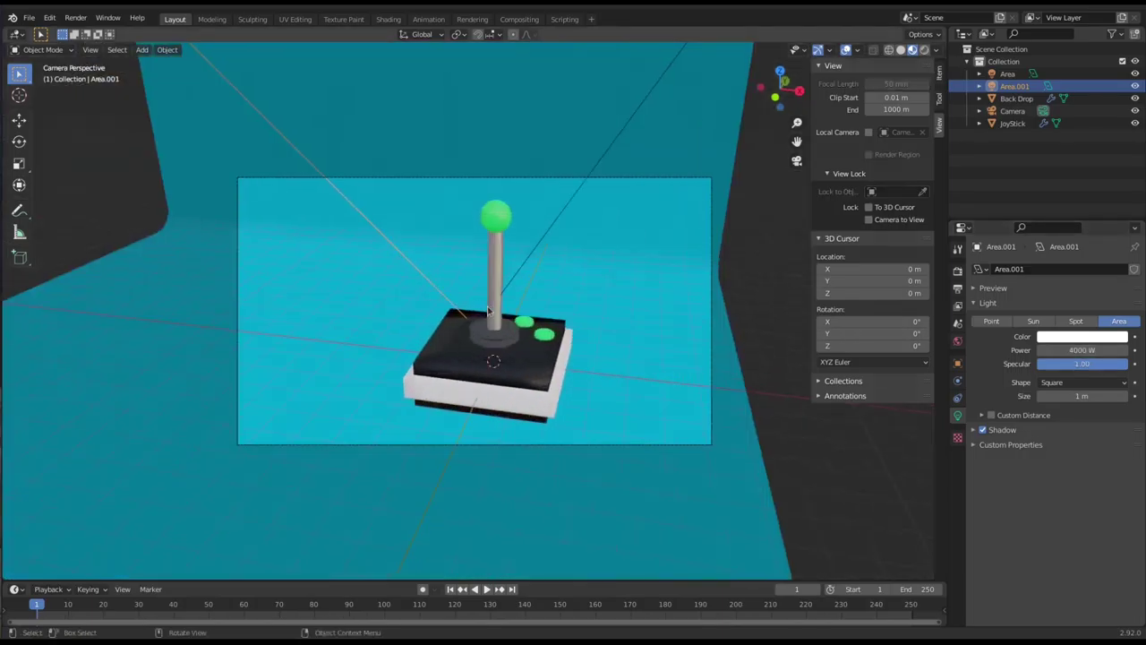
click(923, 51)
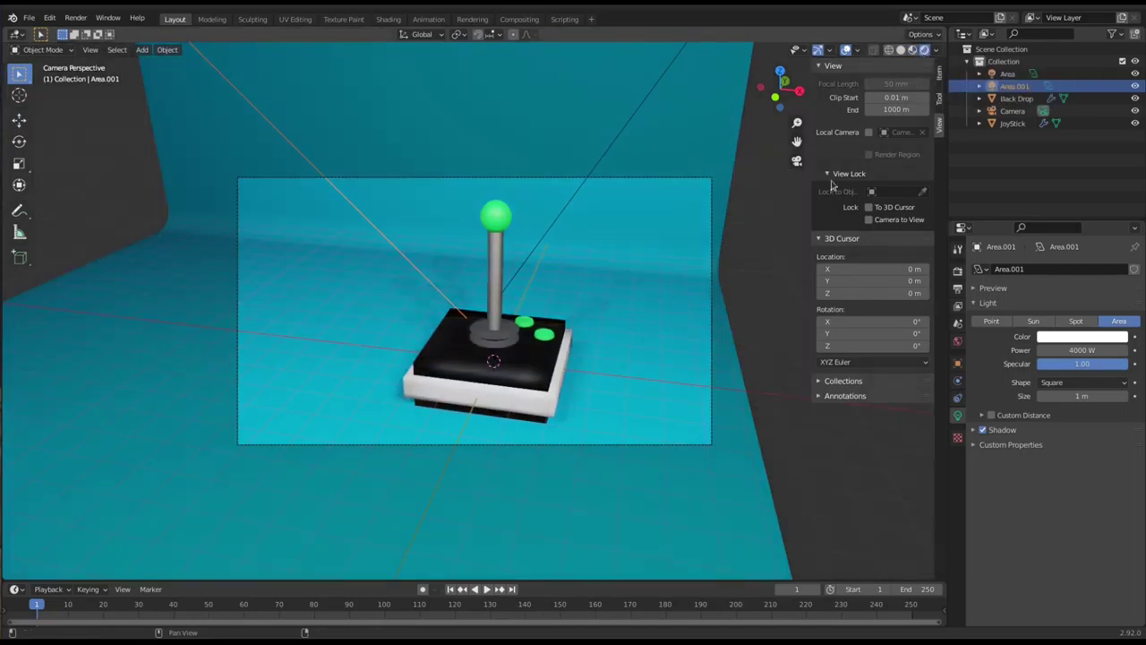
scroll(537, 207, up, 3)
scroll(533, 211, up, 3)
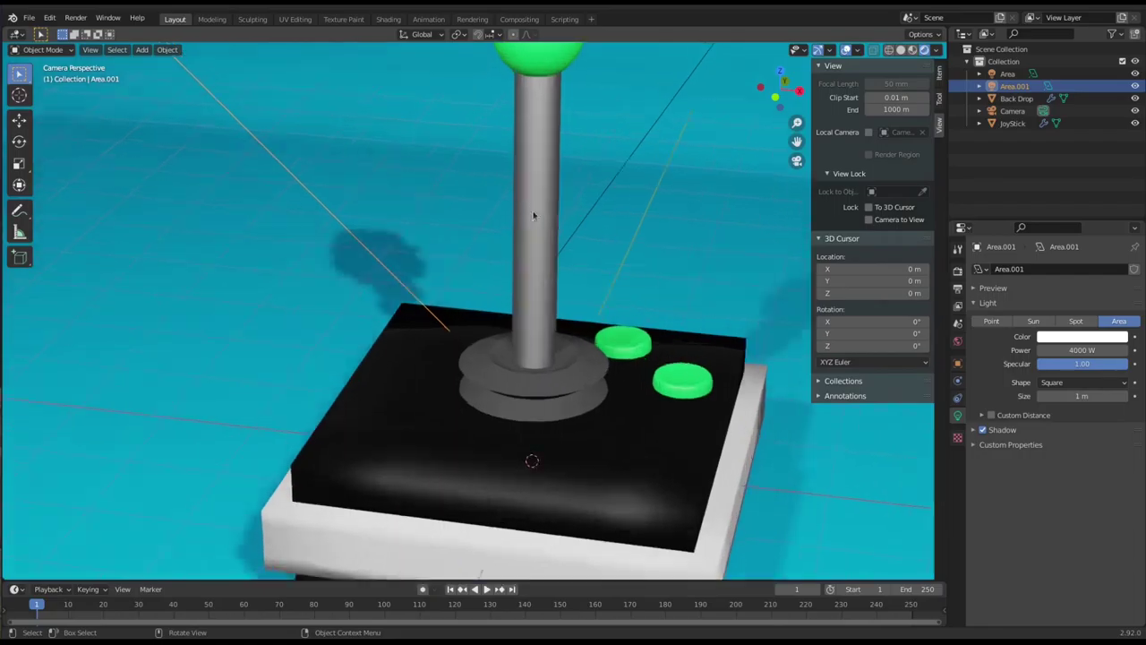
scroll(530, 217, down, 3)
scroll(531, 224, down, 2)
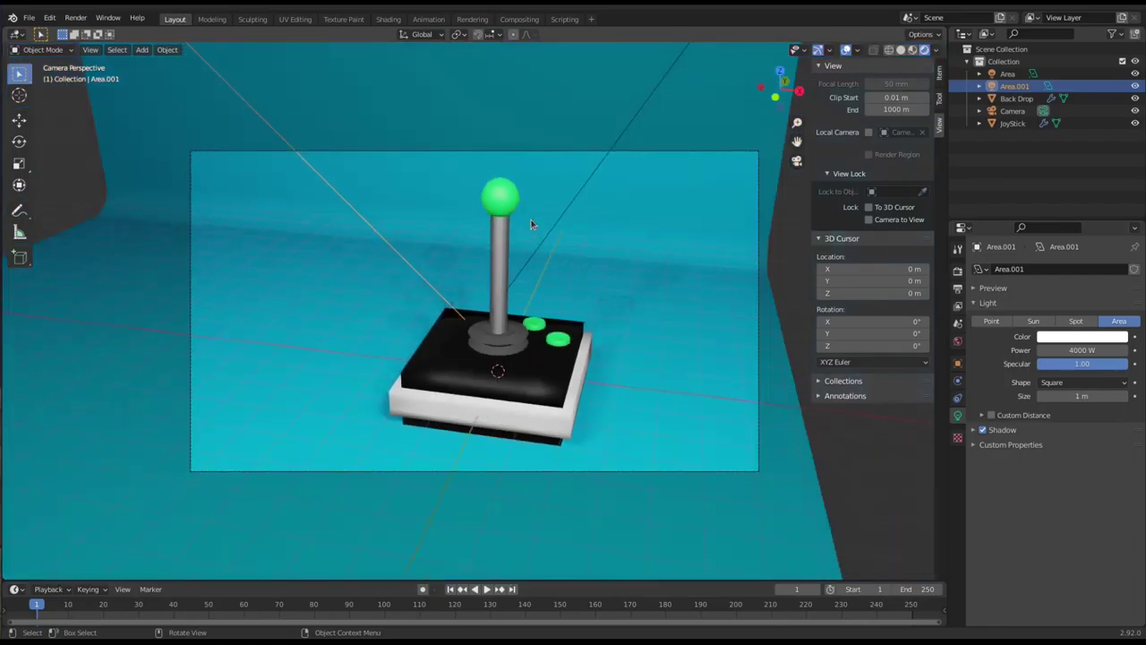
scroll(531, 223, down, 6)
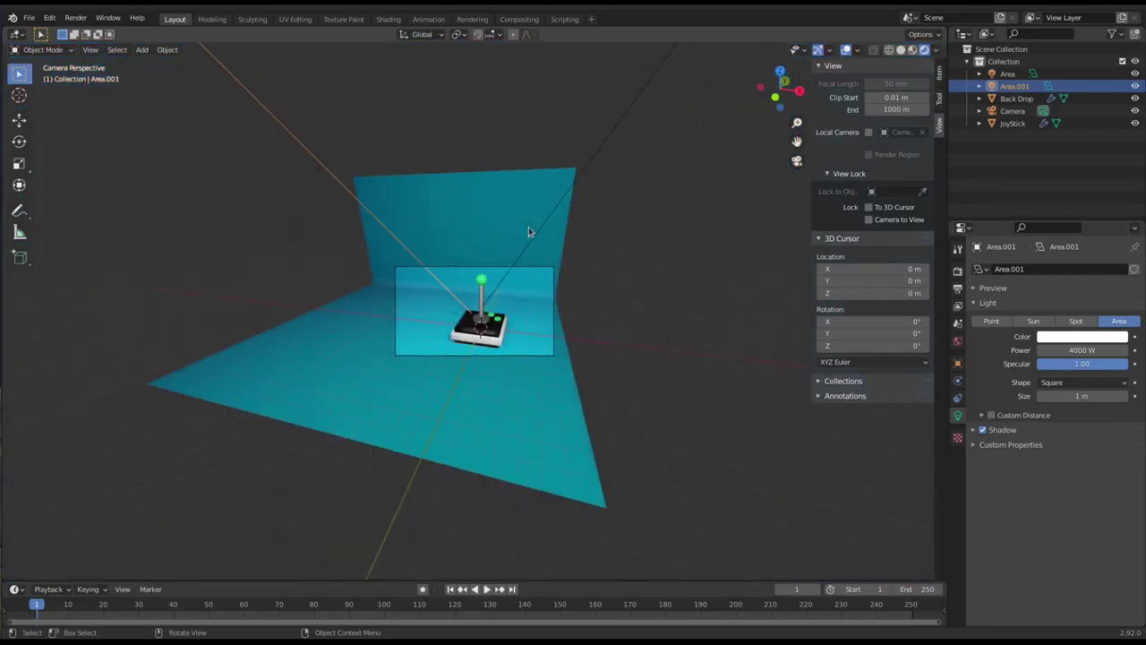
scroll(528, 226, up, 8)
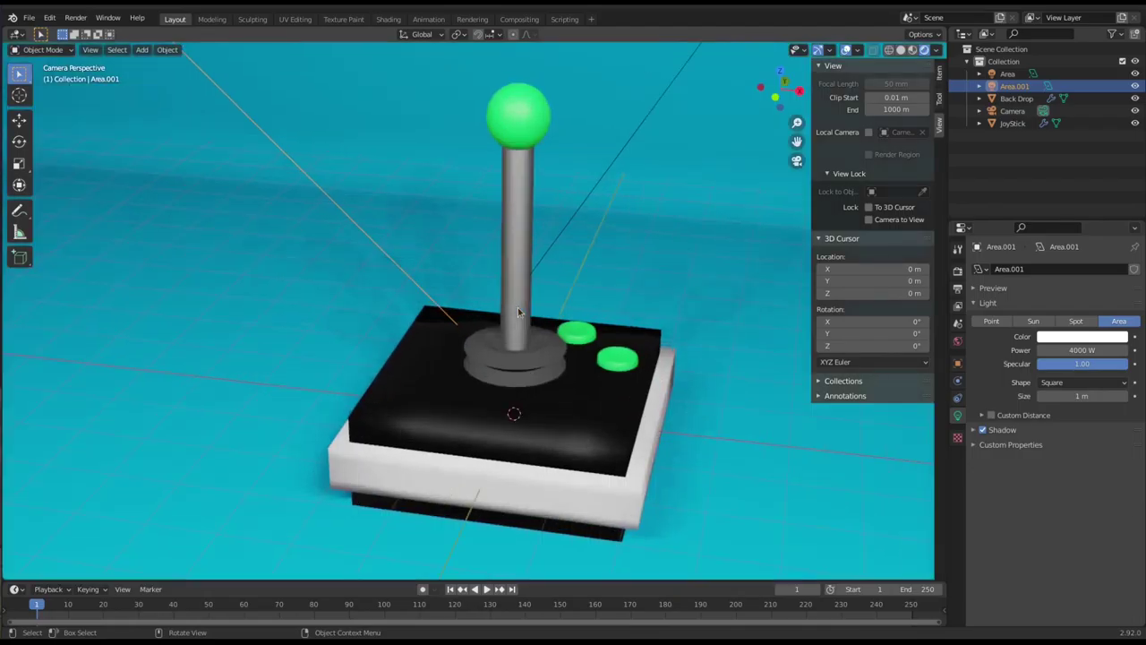
scroll(517, 311, down, 1)
scroll(517, 312, down, 2)
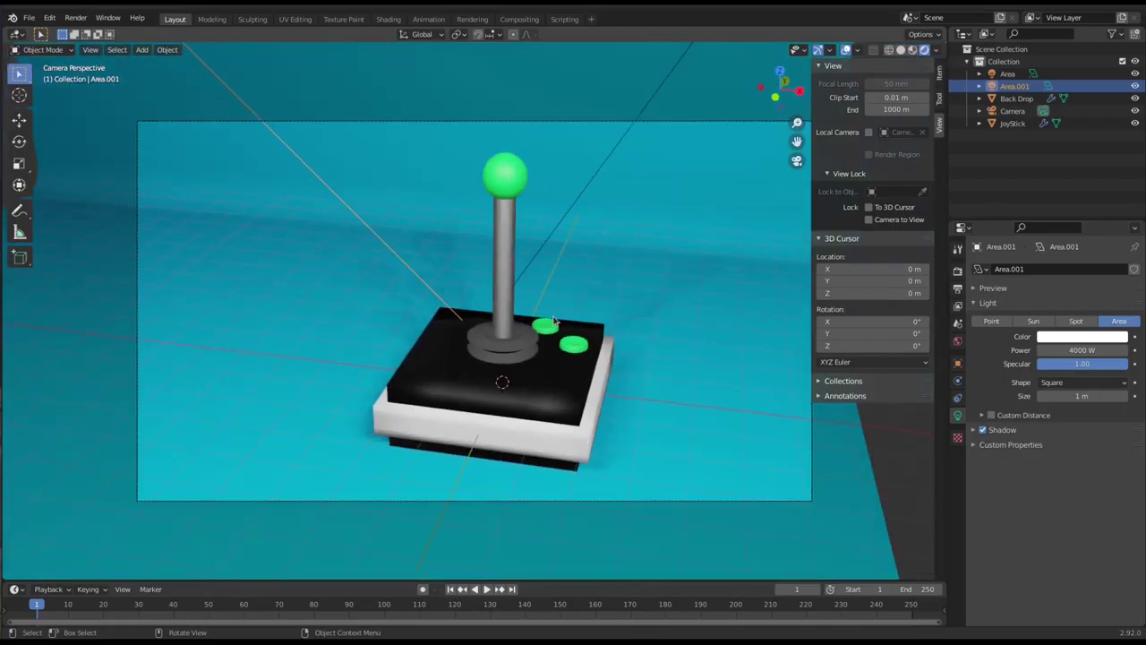
middle_drag(555, 320, 544, 327)
scroll(545, 326, down, 4)
scroll(544, 327, up, 3)
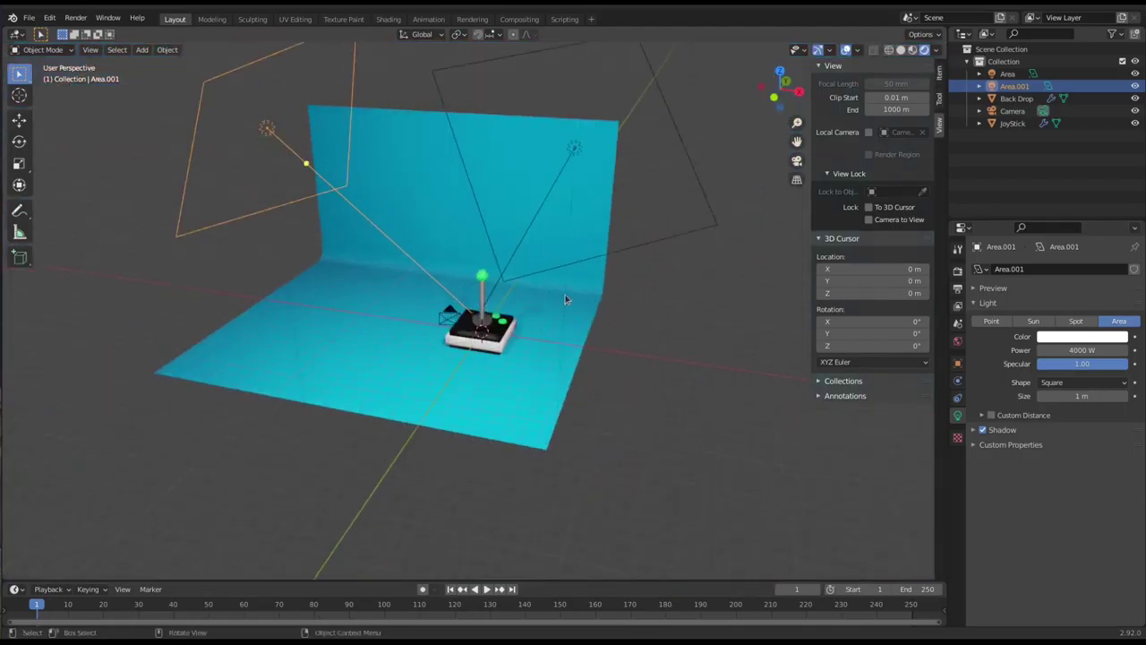
click(634, 248)
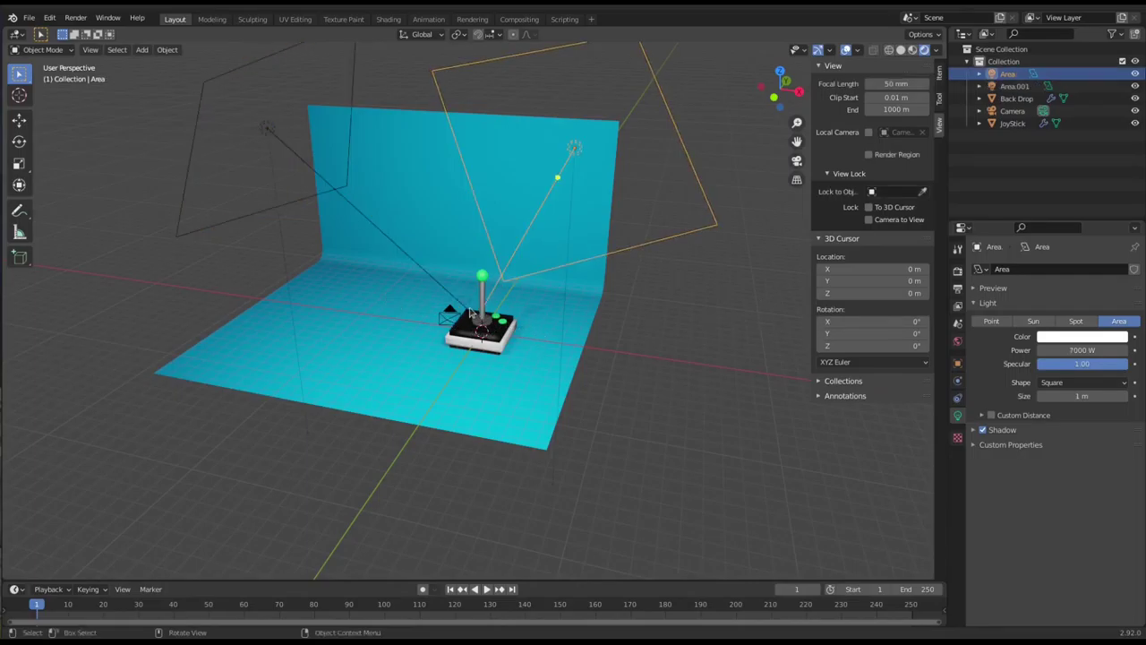
scroll(617, 309, up, 4)
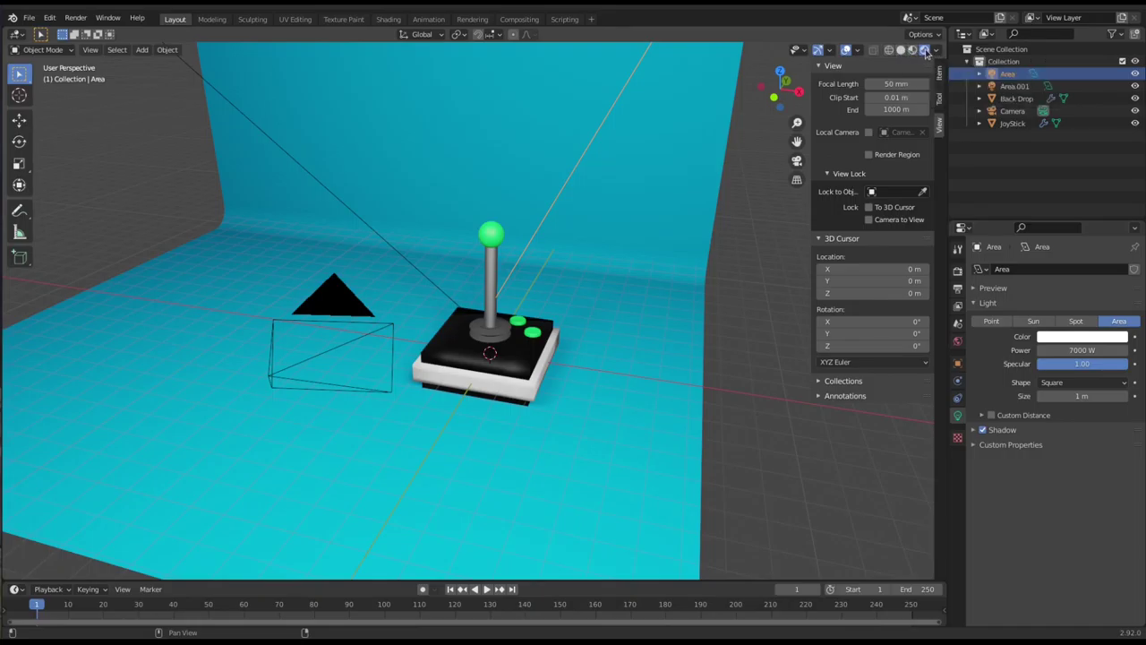
In Render Properties, preview Cycles as the render engine, then return to Eevee.
click(957, 283)
click(956, 271)
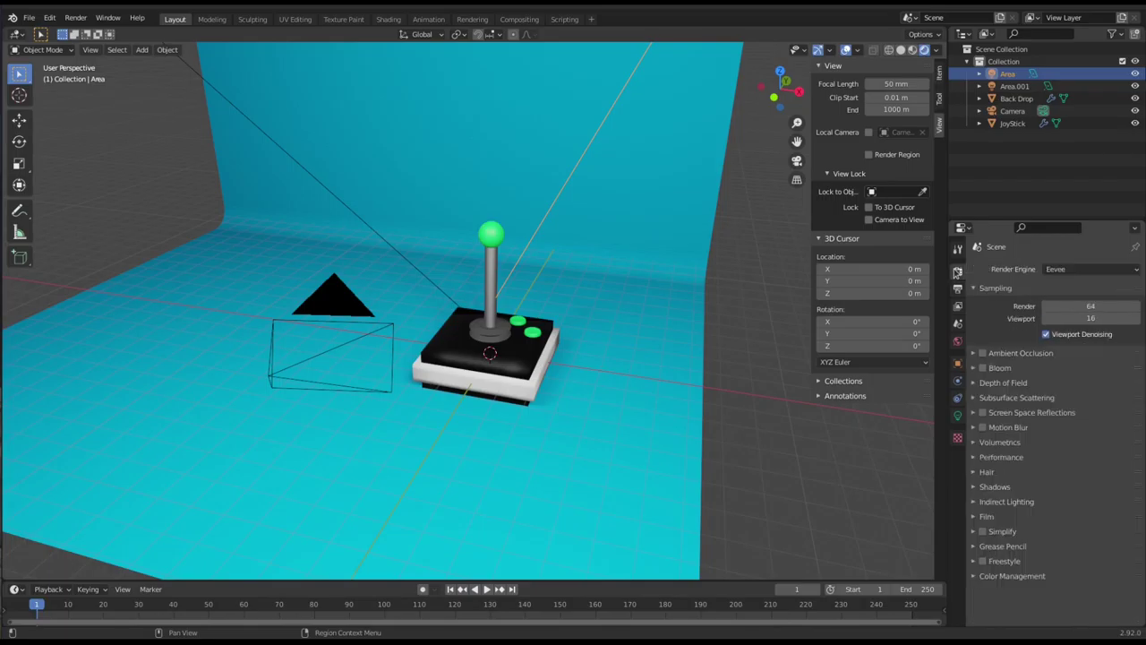
click(1108, 270)
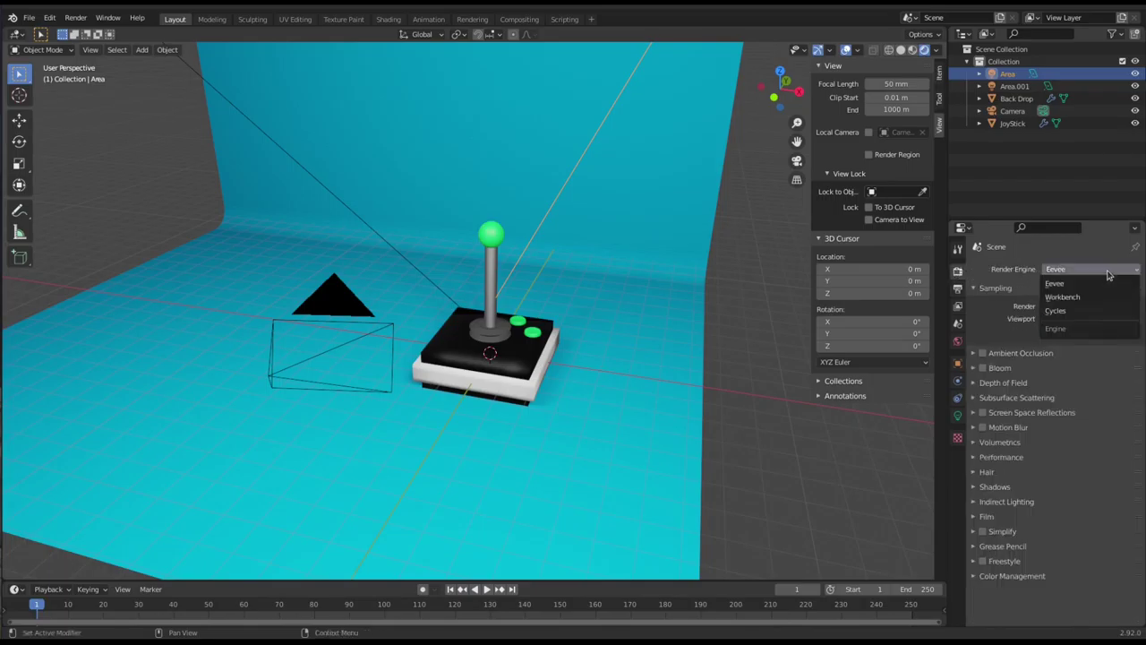
click(1075, 283)
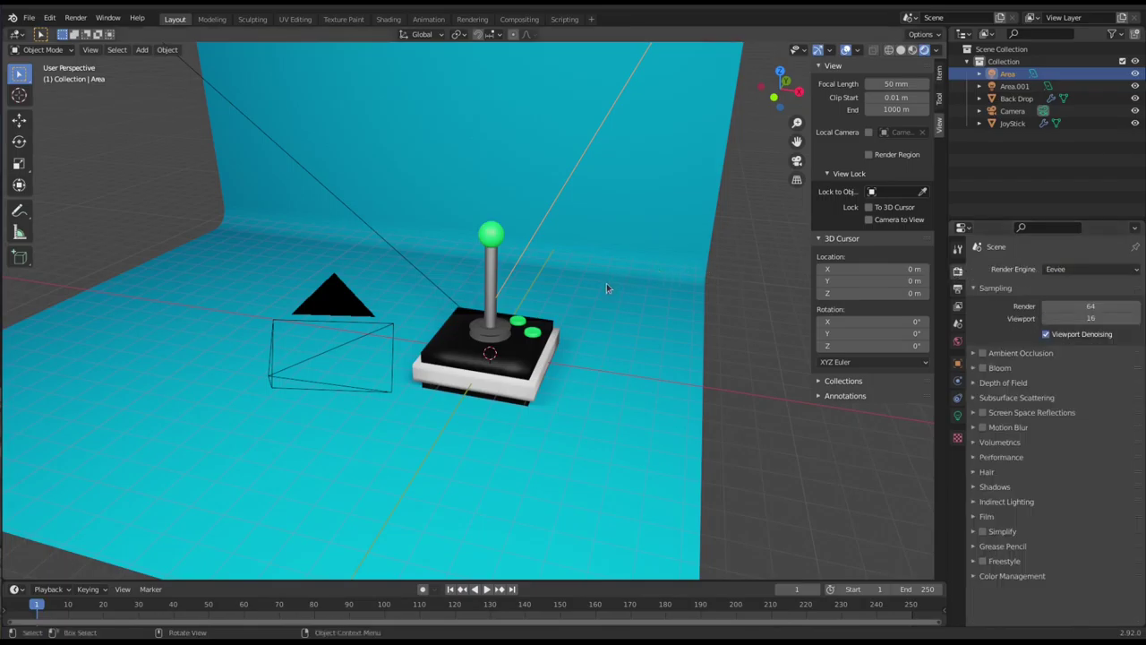
click(1104, 269)
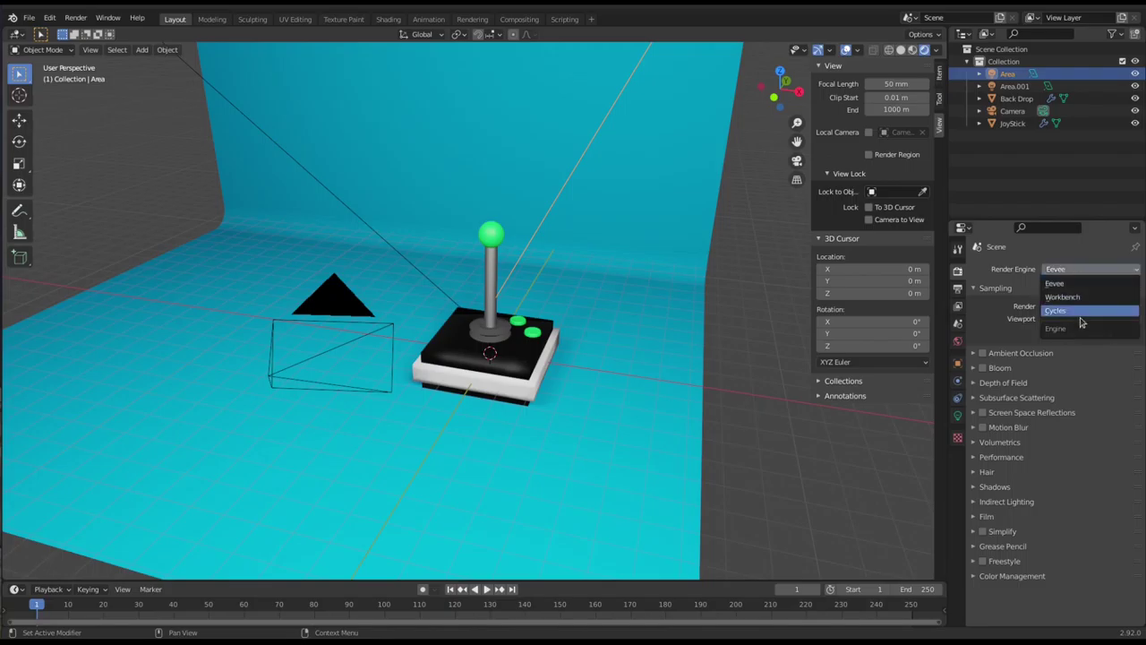
click(1080, 313)
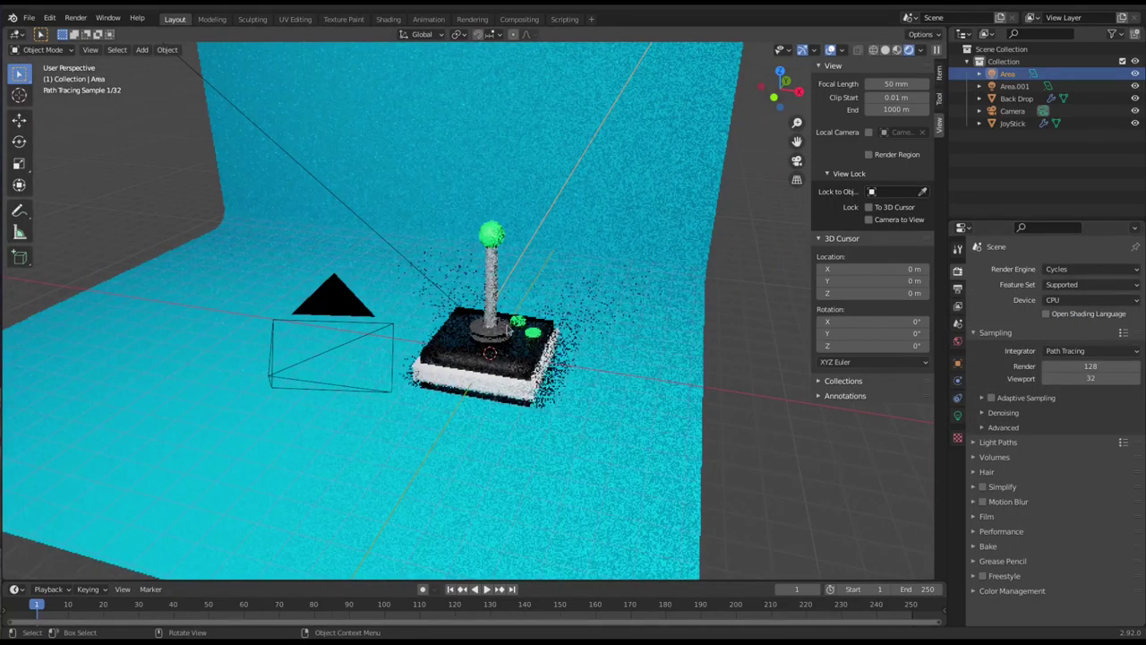
click(1088, 268)
click(1083, 235)
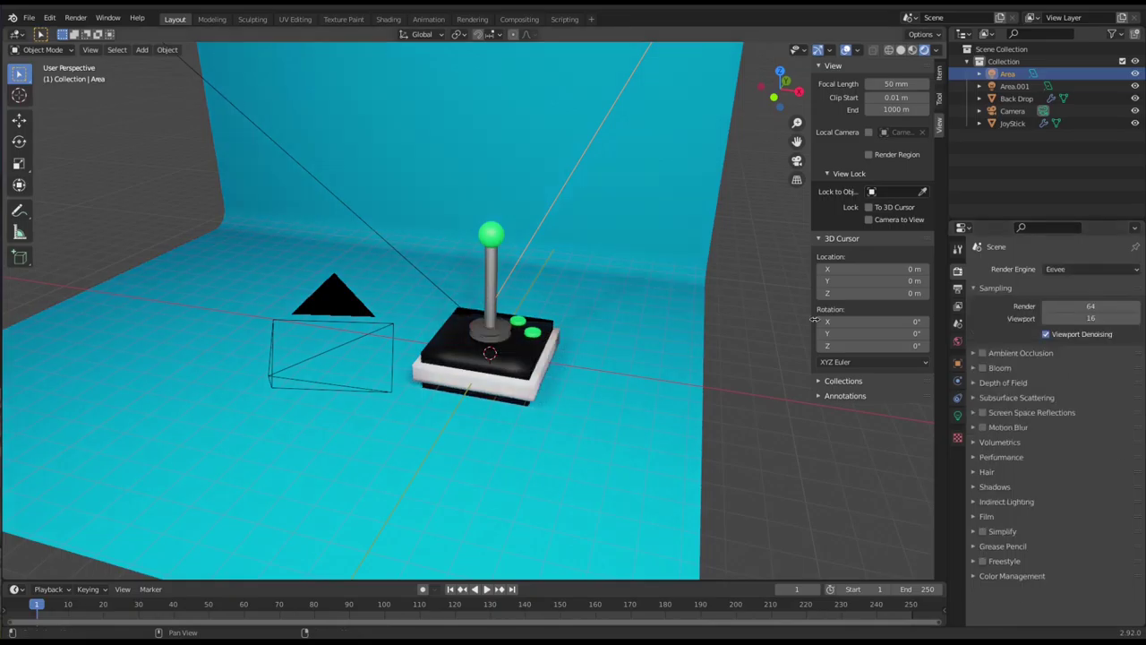
Reposition the Area and Area.001 lights and check them through the camera.
key(g)
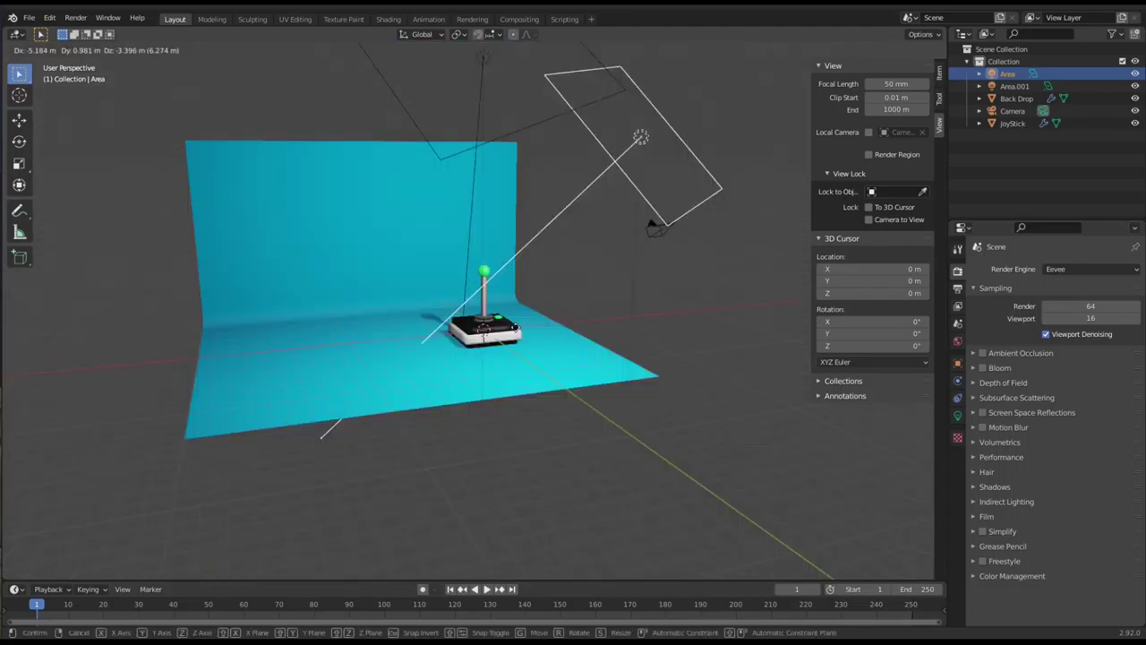
click(482, 154)
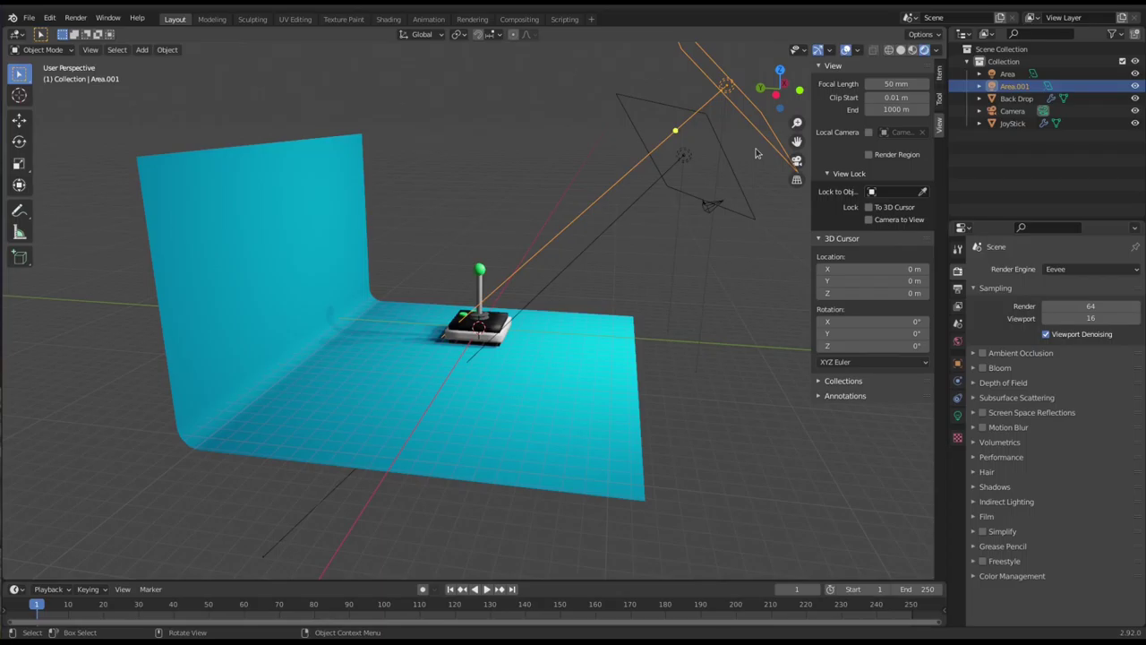
key(g)
click(677, 228)
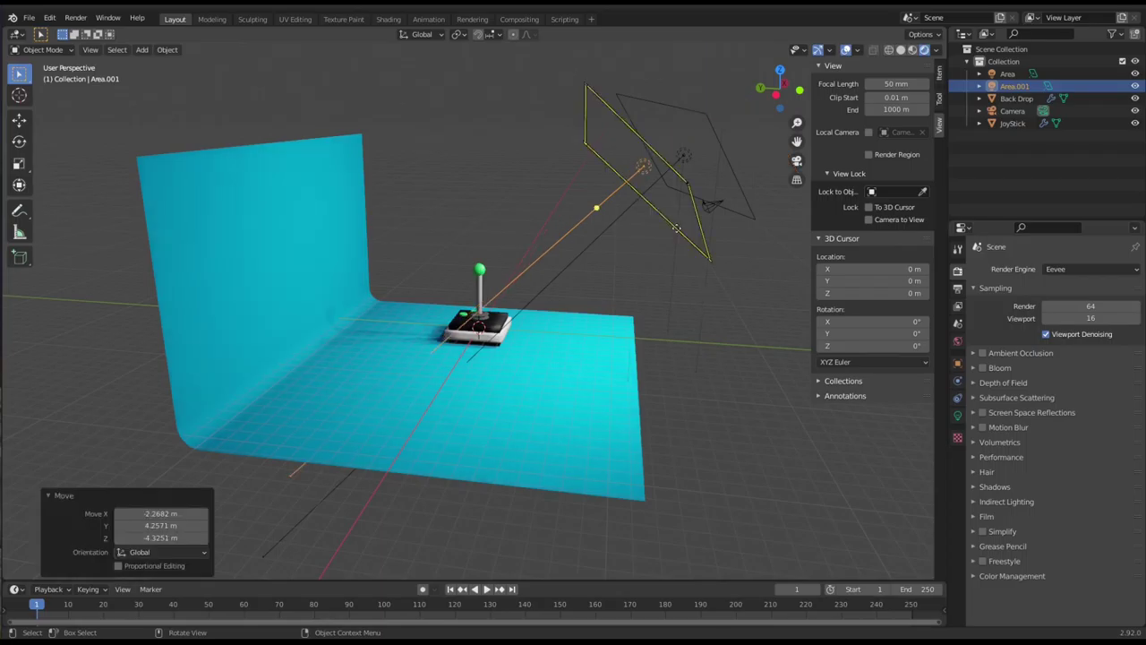
middle_drag(677, 227, 537, 230)
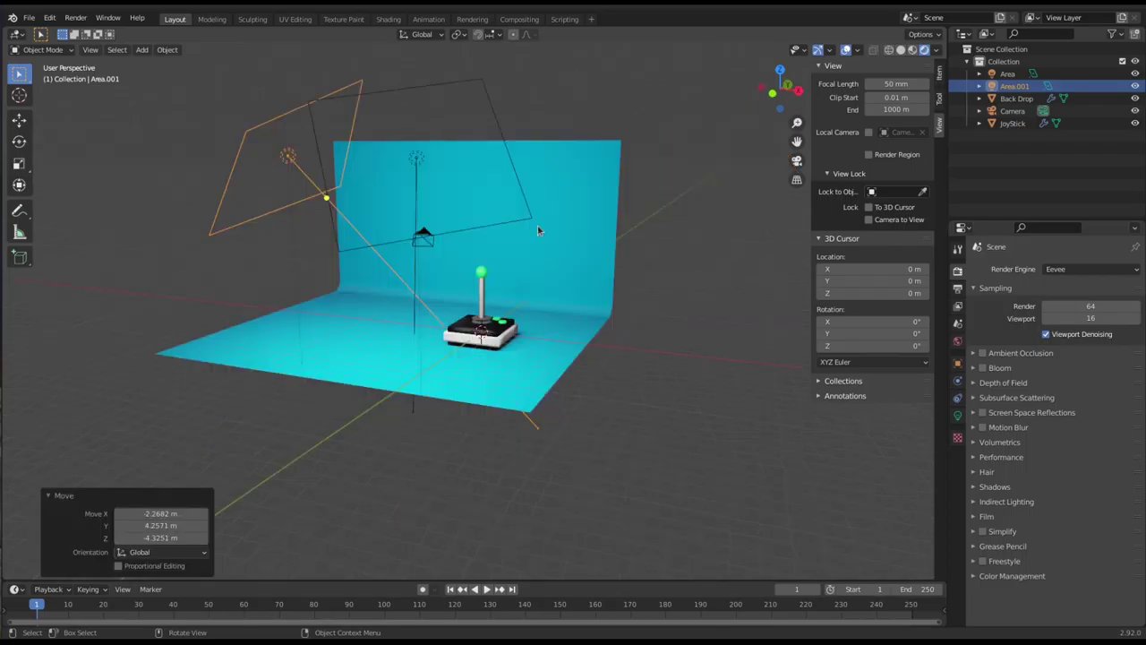
key(KP_0)
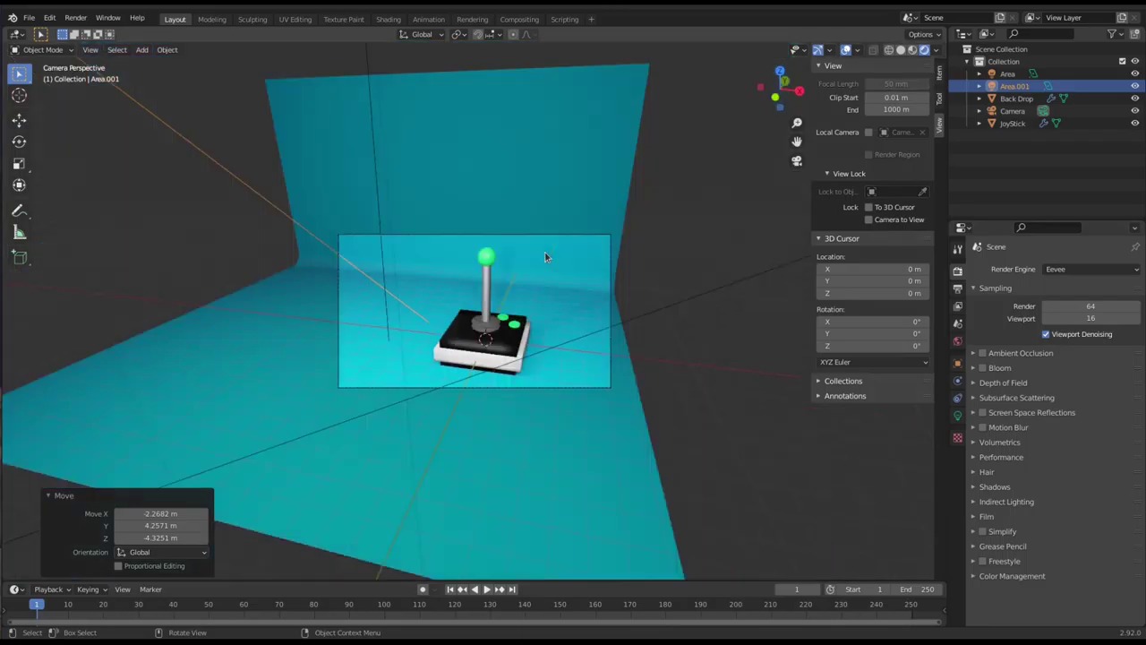
Rotate the Area light -20.3° about Z and fit the camera view to the viewport.
click(653, 319)
middle_drag(653, 318, 606, 318)
scroll(605, 318, down, 5)
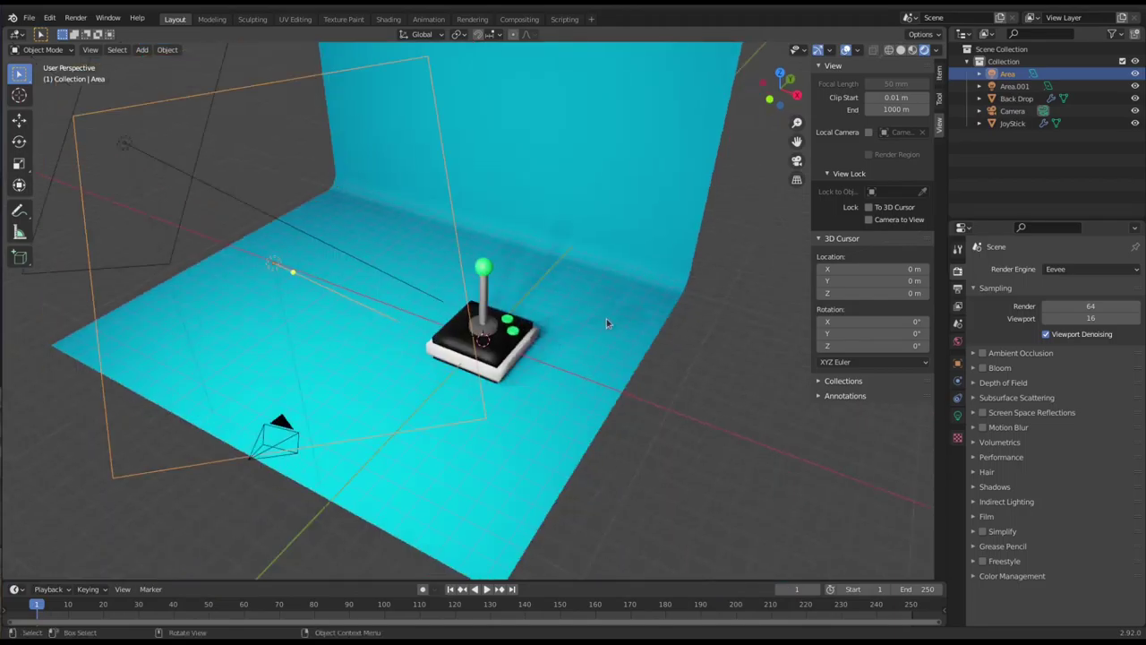
key(r)
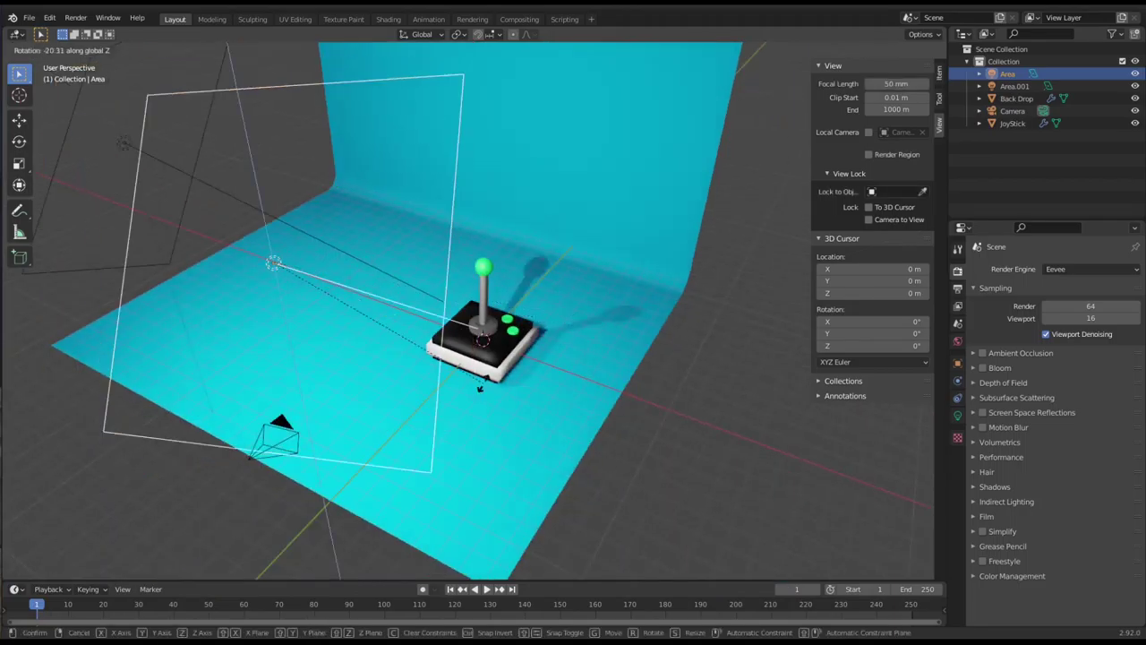
click(483, 387)
middle_drag(483, 387, 541, 355)
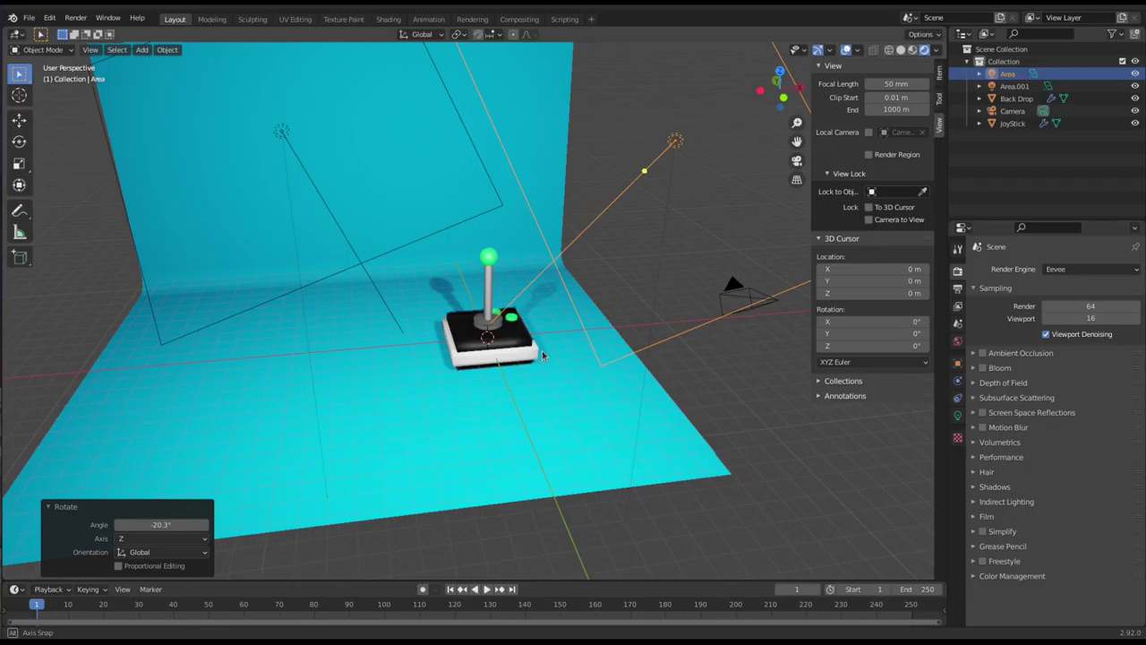
key(KP_0)
key(Home)
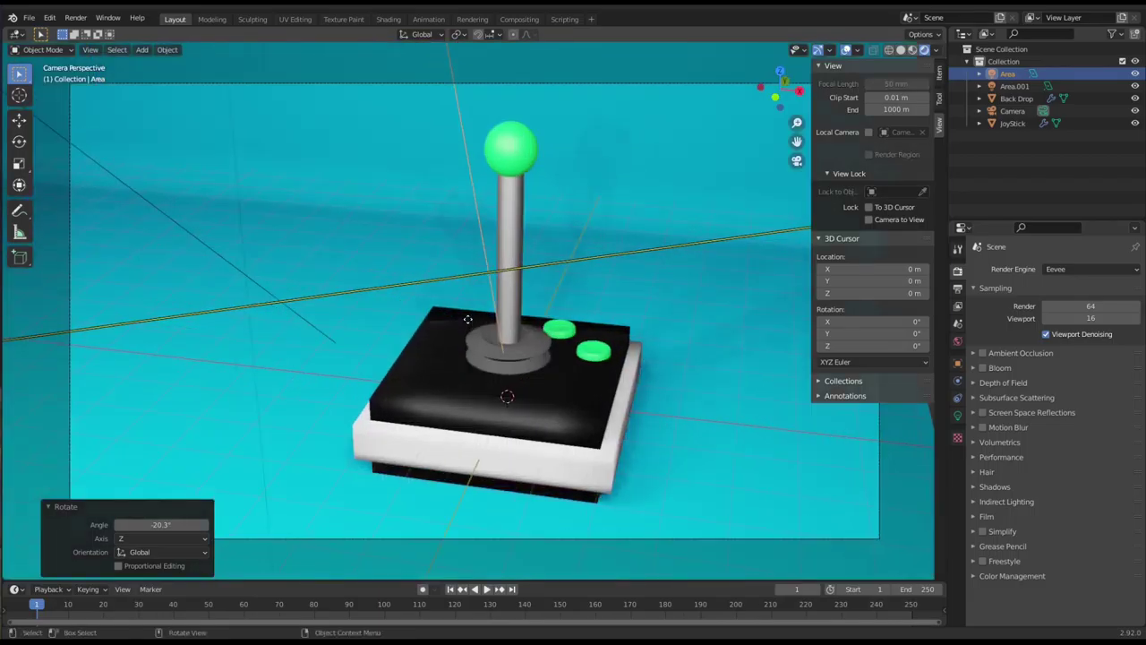
scroll(467, 321, down, 3)
scroll(467, 321, down, 3)
scroll(468, 321, up, 4)
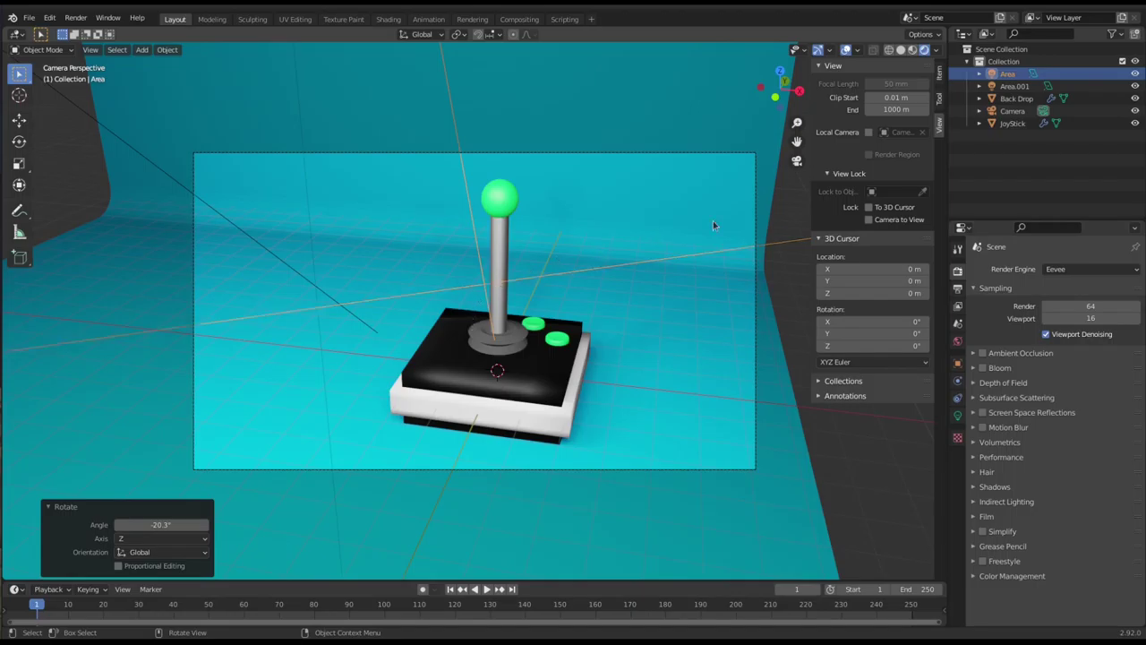
click(959, 289)
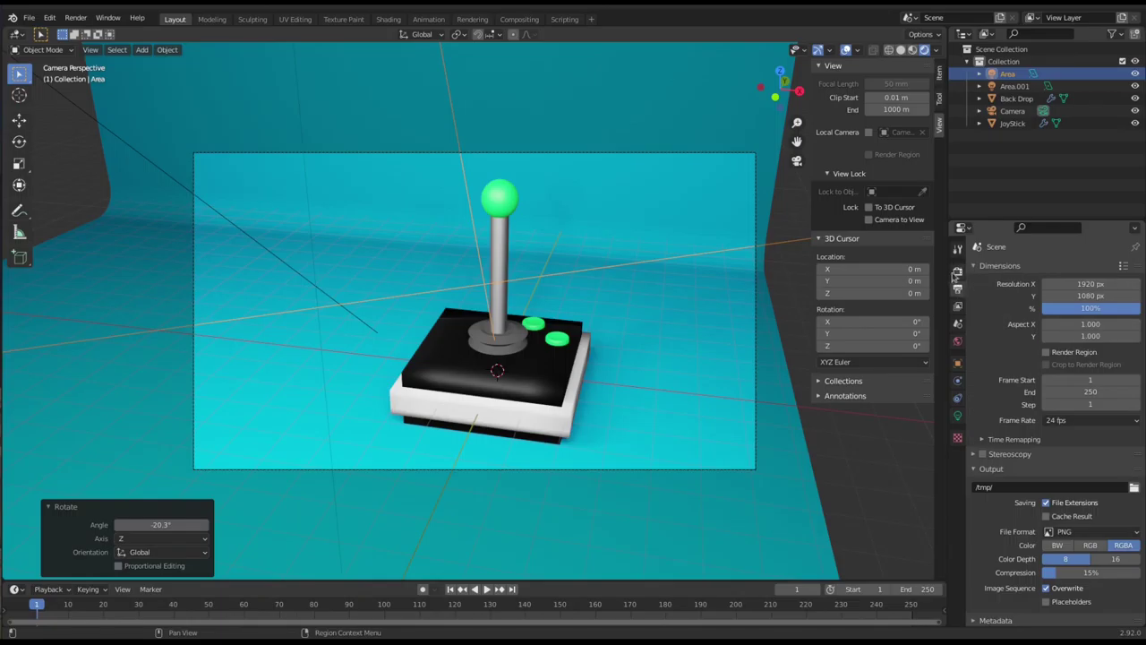
click(957, 270)
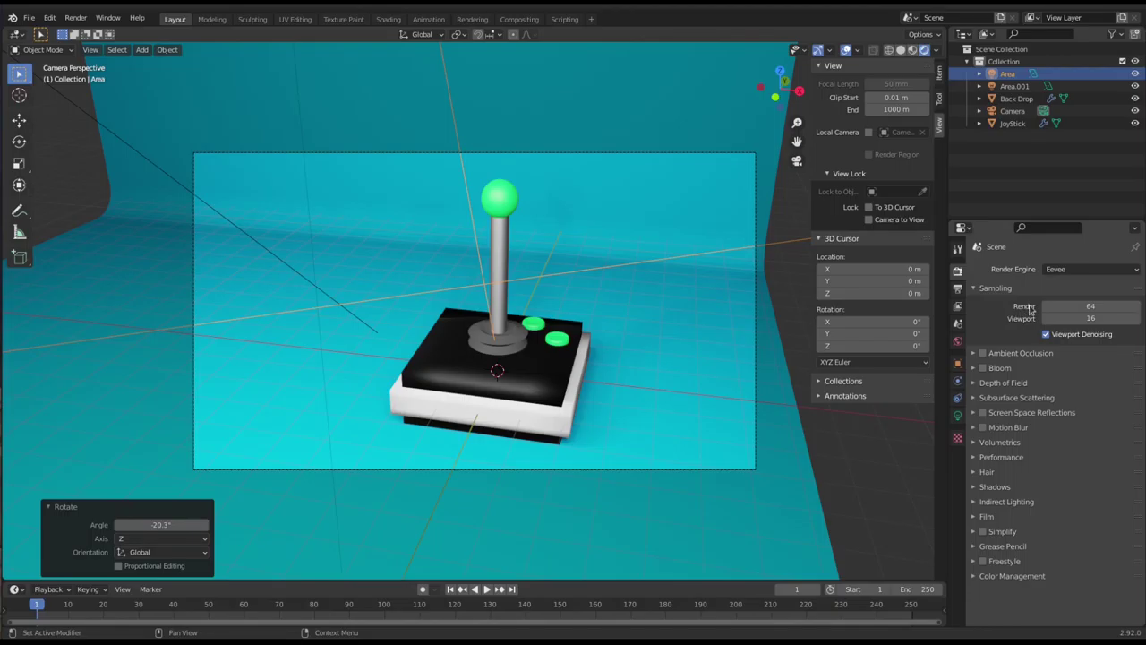
Raise Eevee render samples to 200 and show the Output Properties.
double_click(1094, 305)
text(200)
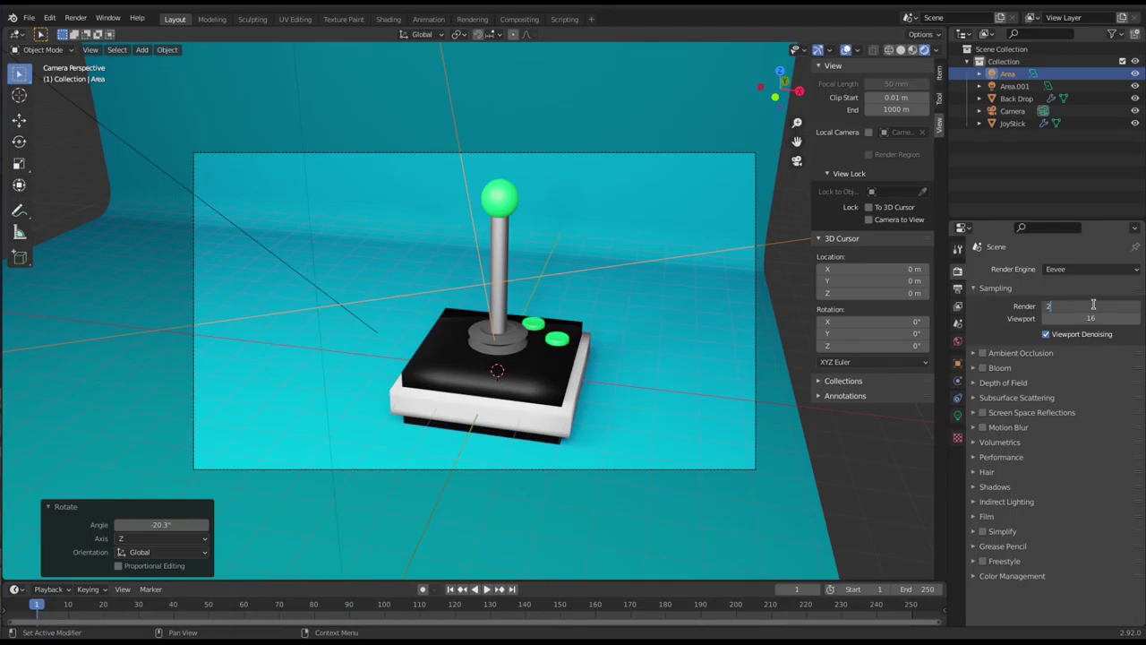
key(Return)
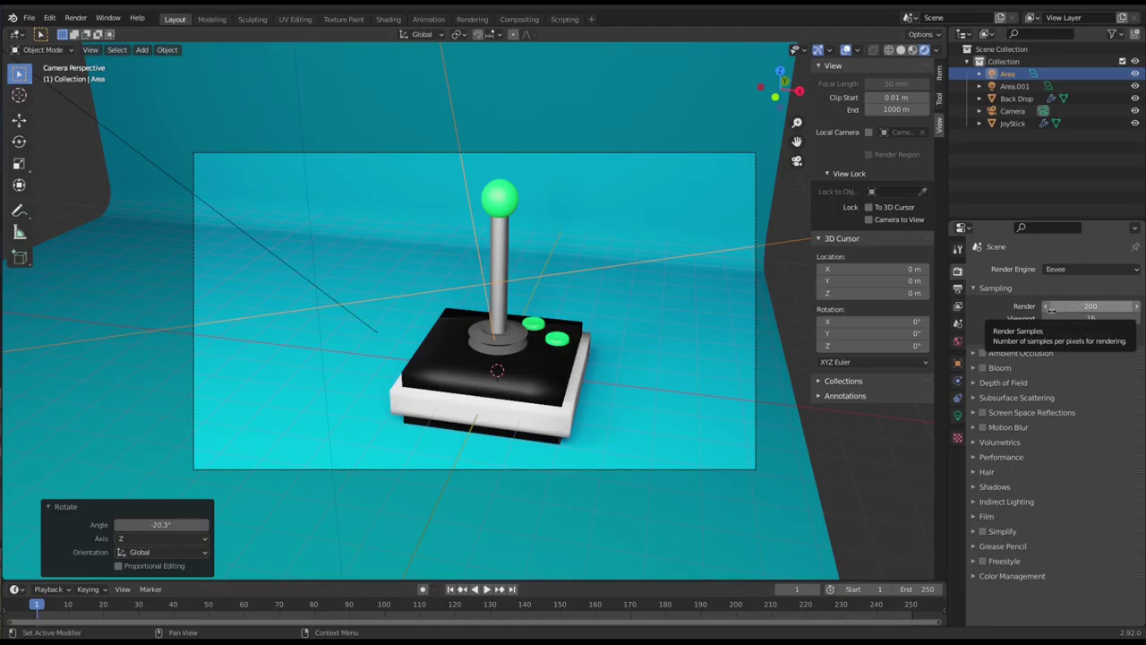
click(958, 290)
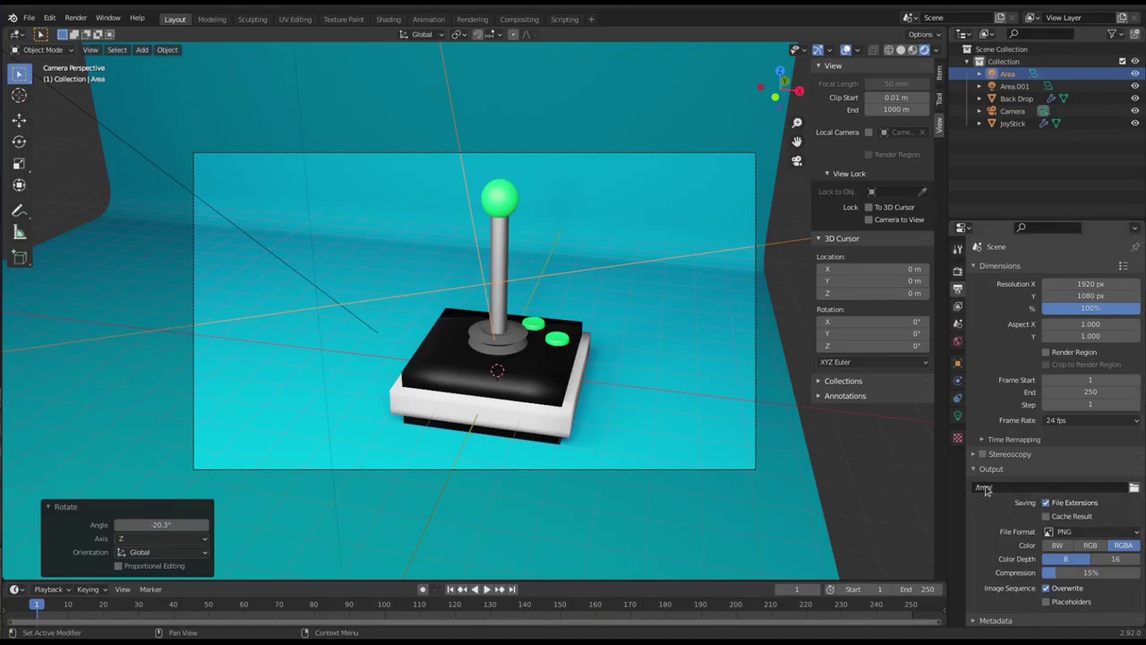
Paste the Desktop 'joystick' output path and keep PNG as the file format.
text(/home/gear/Desktop/joystick)
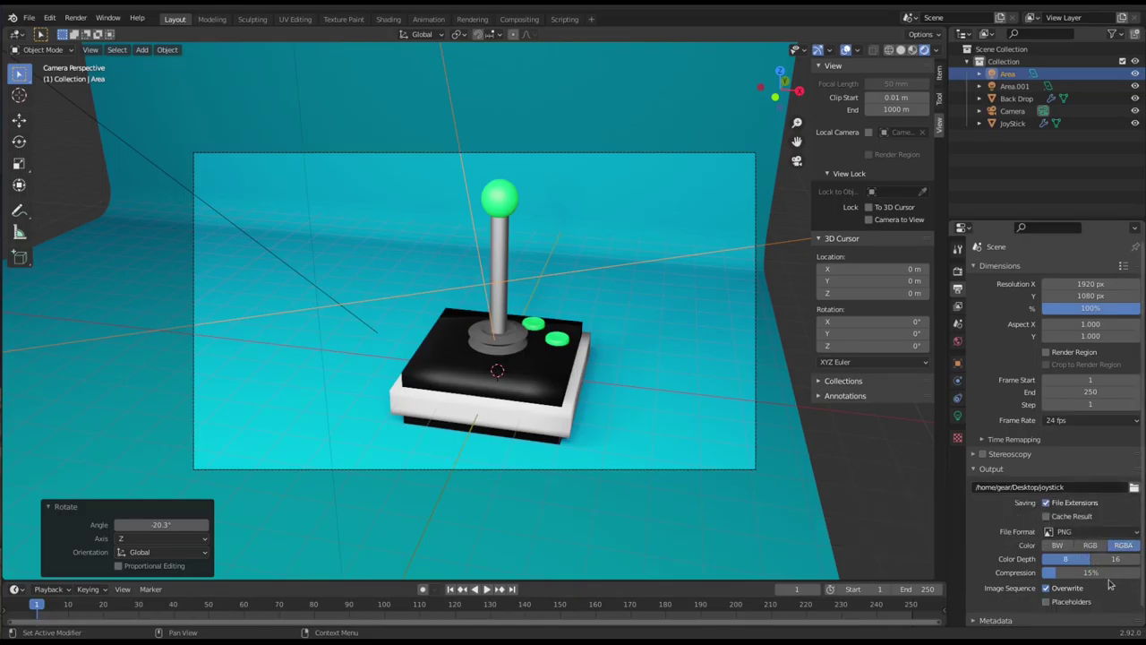
click(1089, 531)
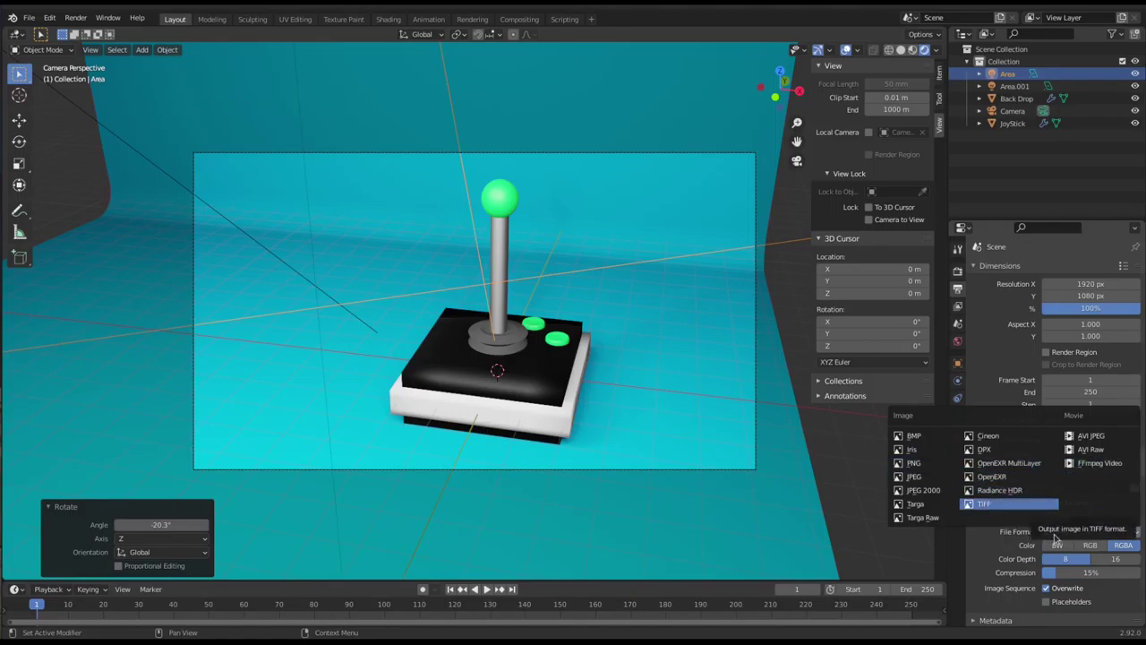
click(1088, 532)
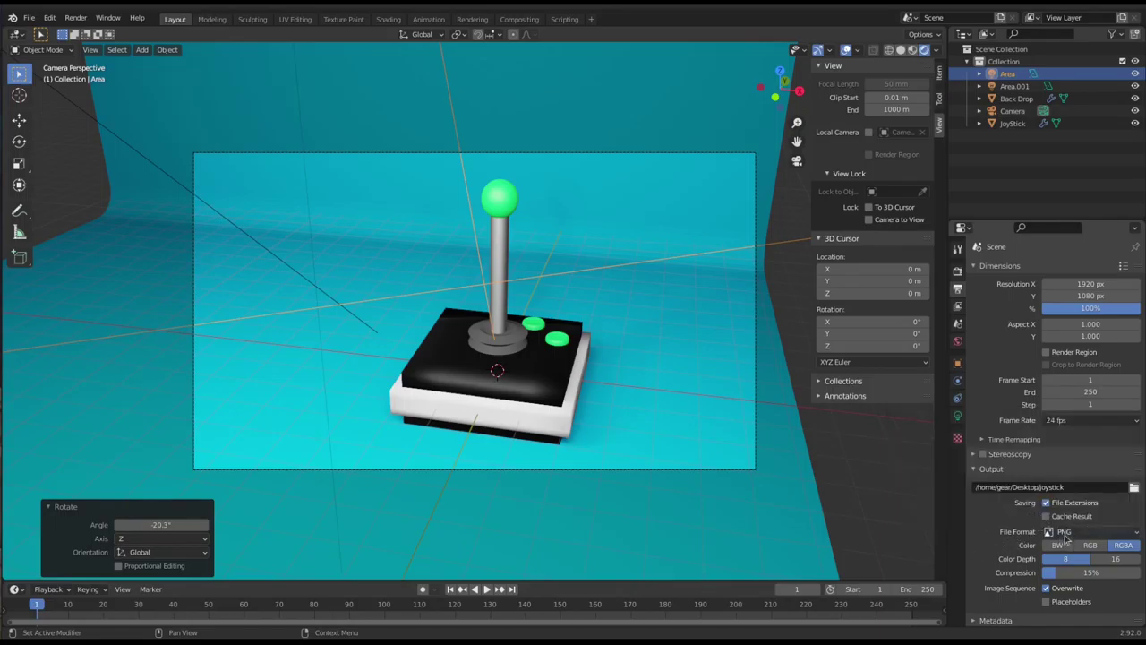
scroll(977, 542, down, 1)
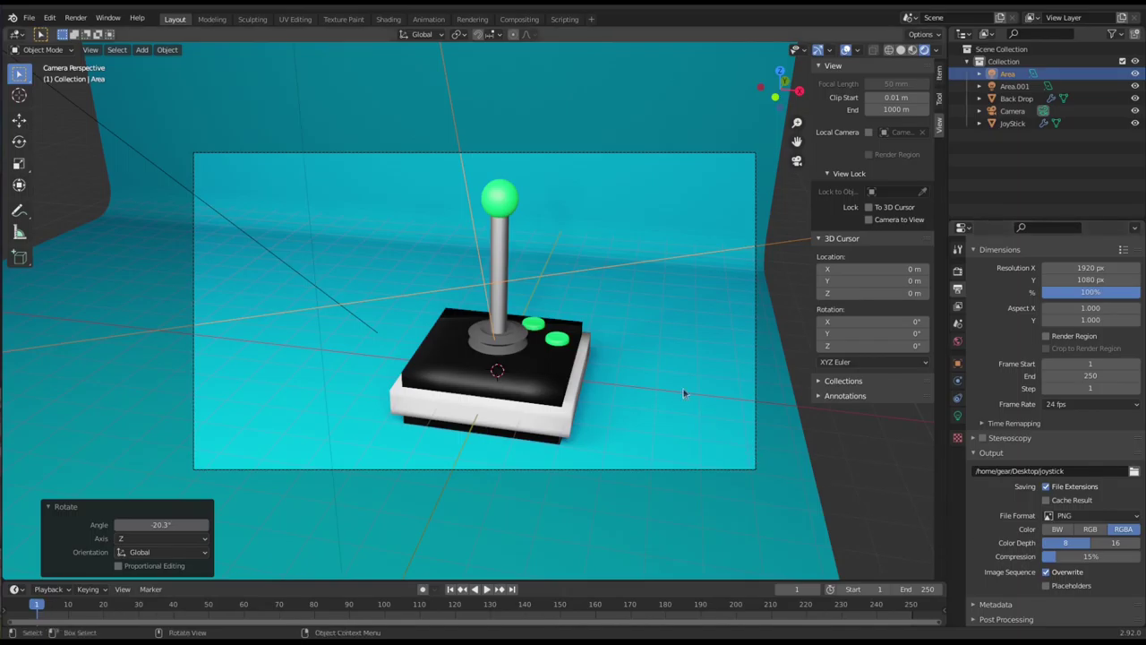
click(77, 18)
Render the joystick scene as an image with F12.
key(F12)
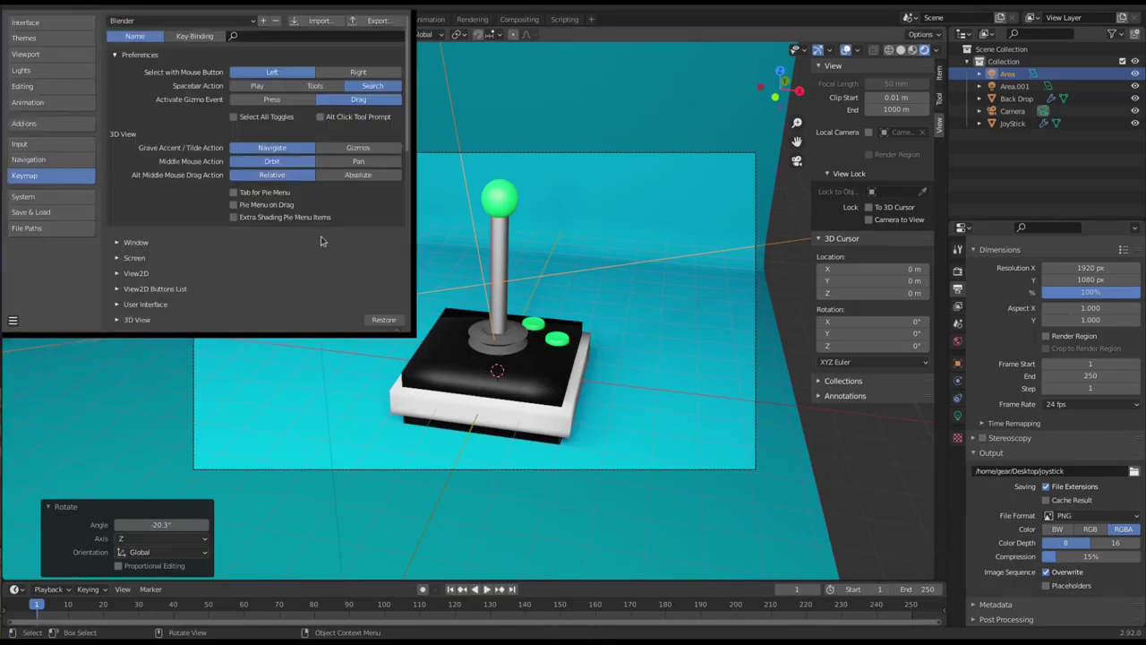